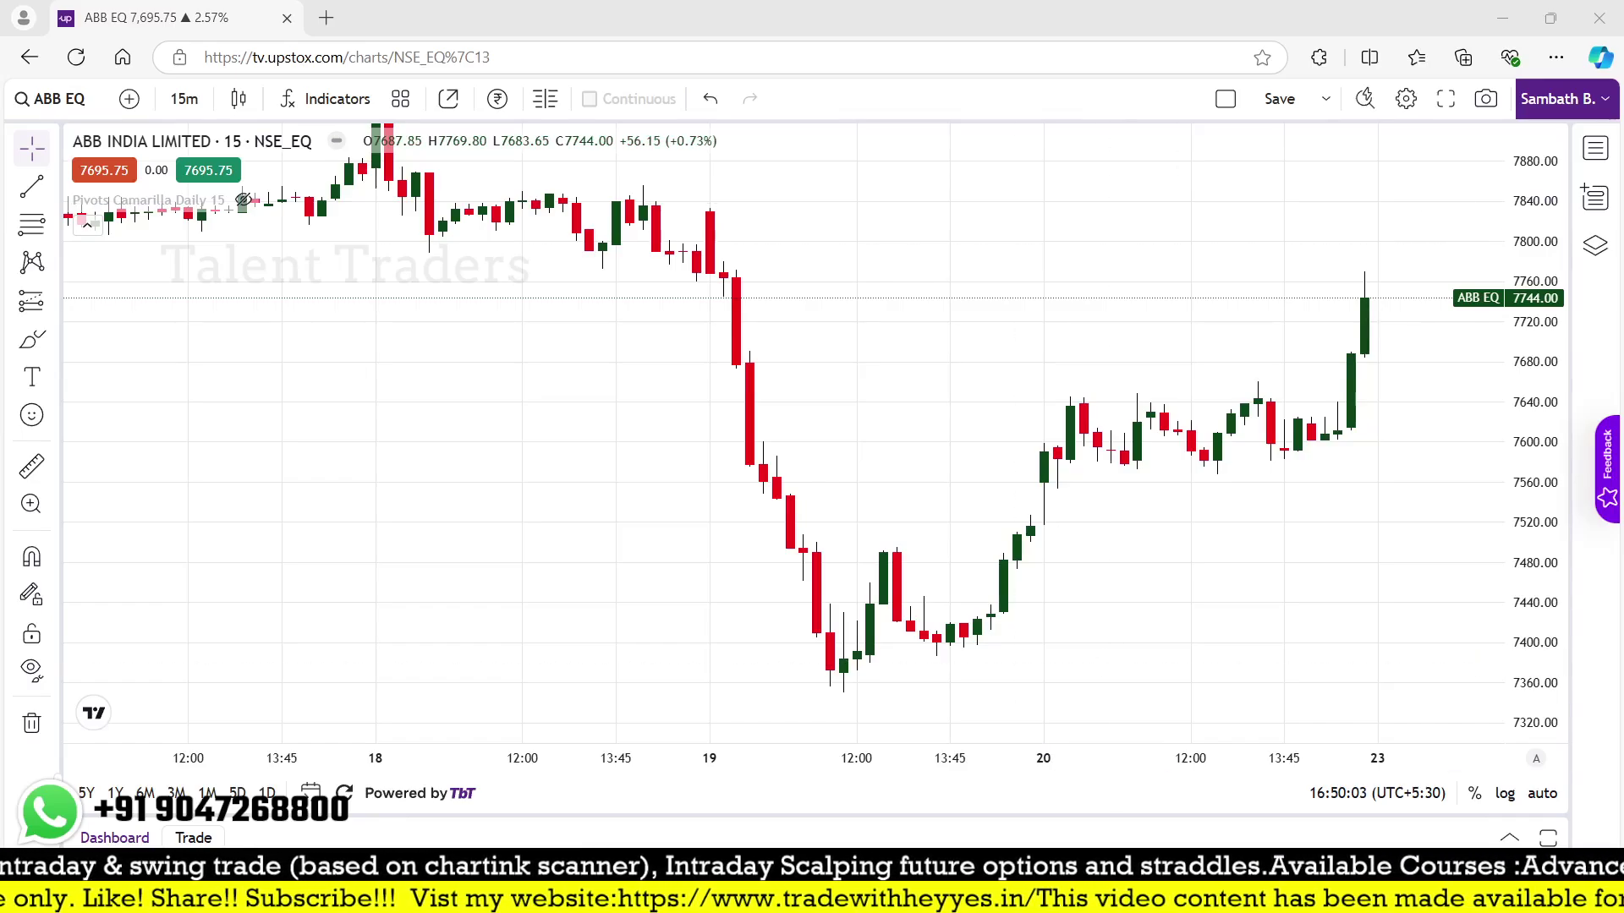
- Draw two horizontal lines on the ABB chart at about 7744 and 7691, marking the gap between the falling candles around the 19th
click(32, 343)
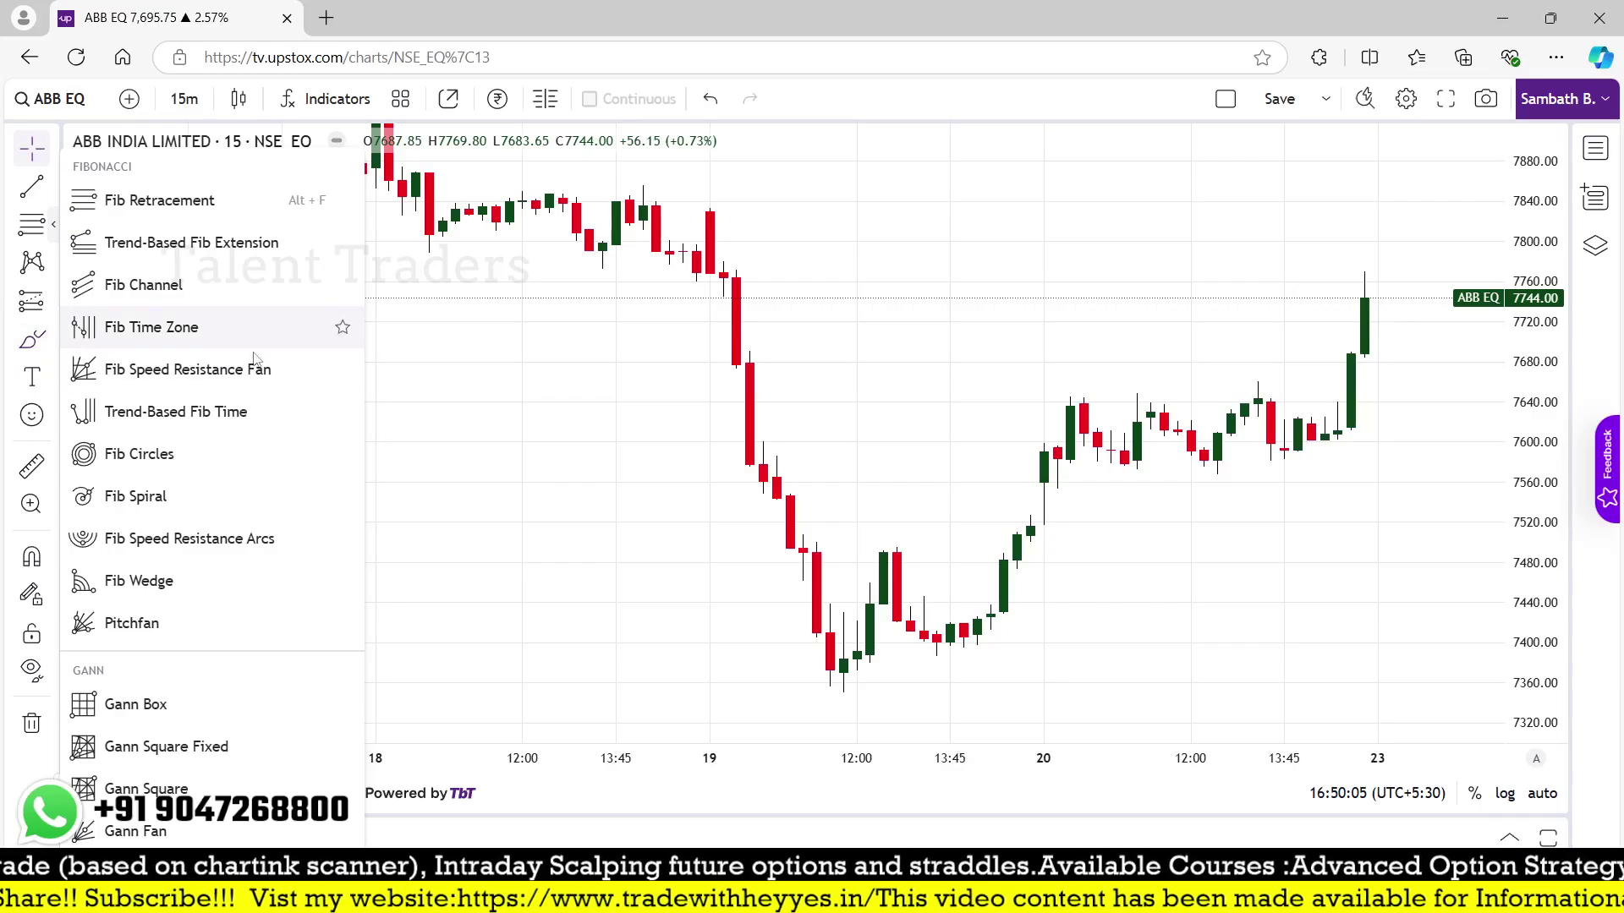
click(471, 362)
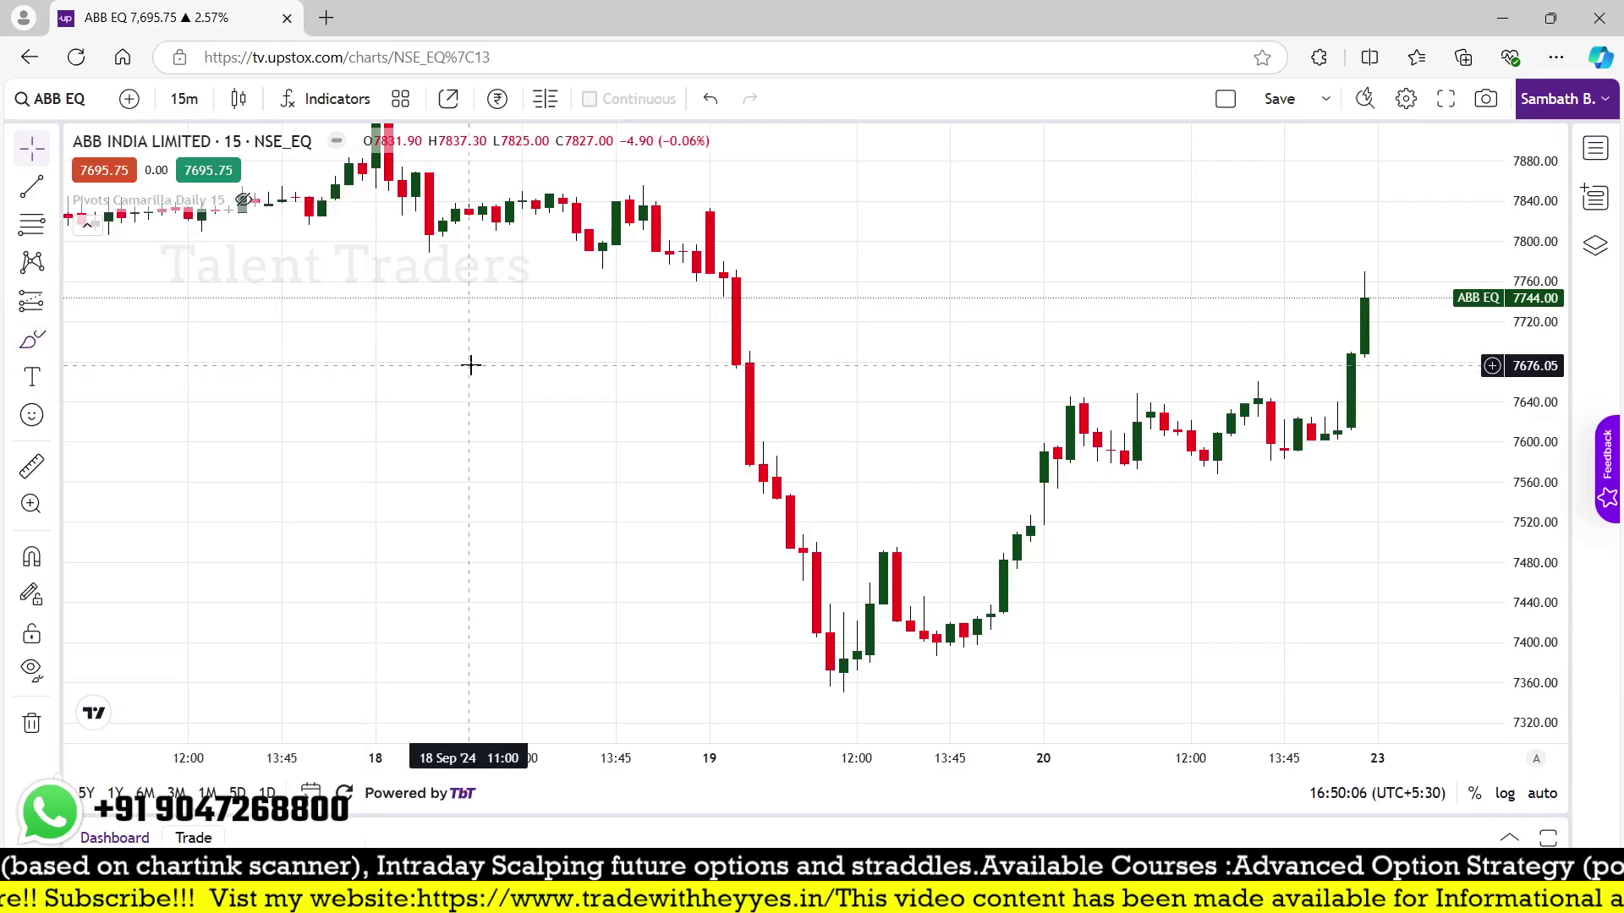
click(54, 188)
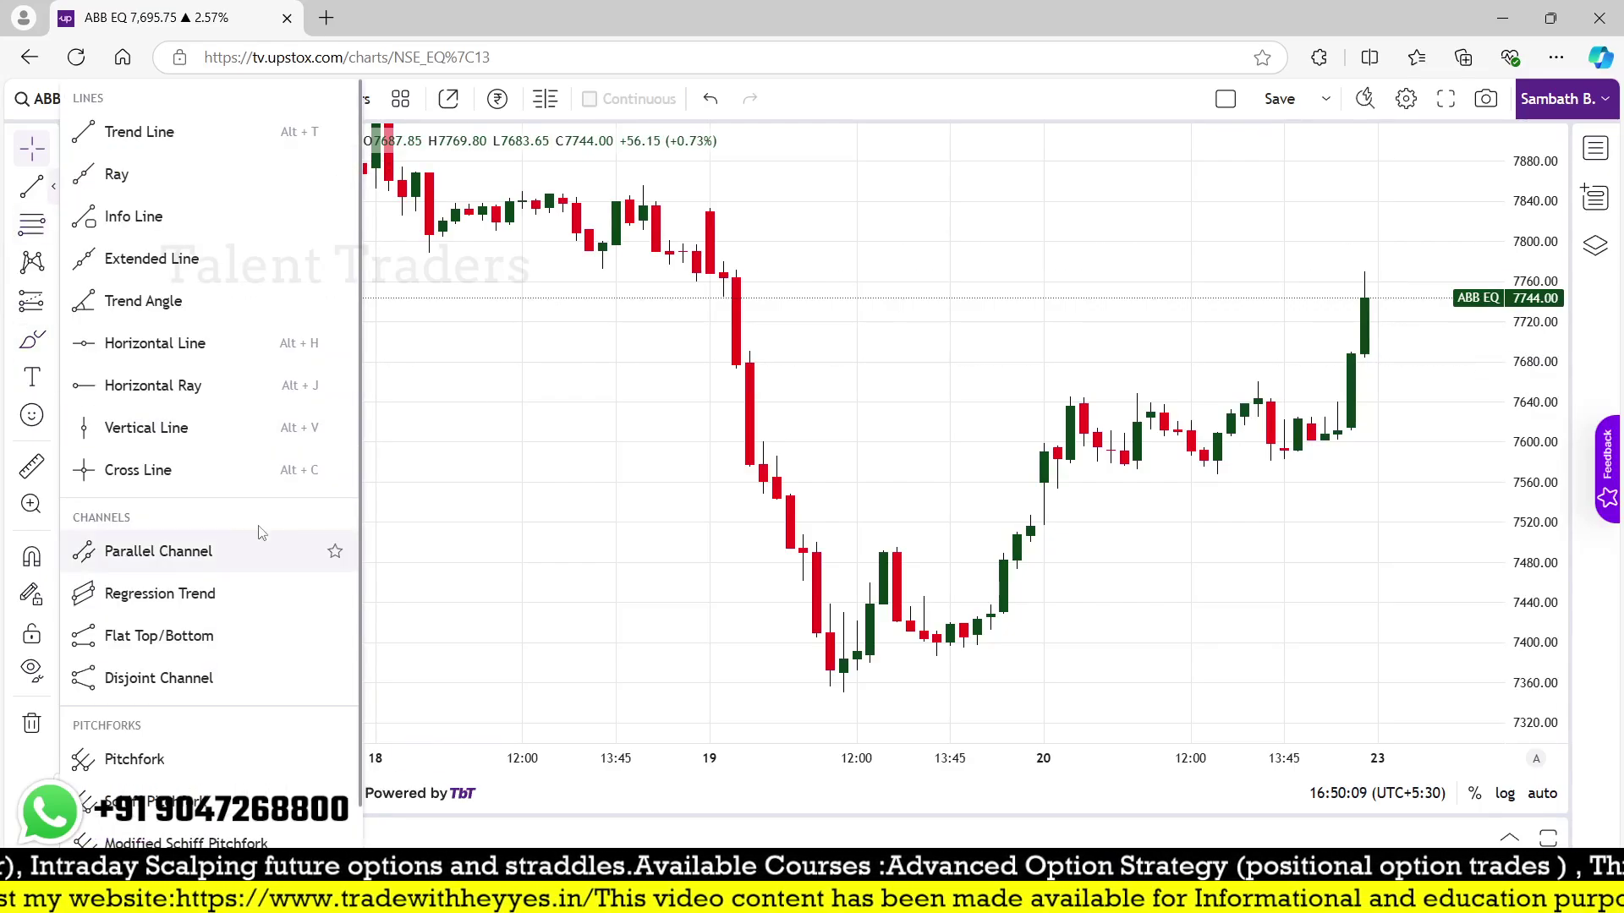
click(127, 343)
click(715, 297)
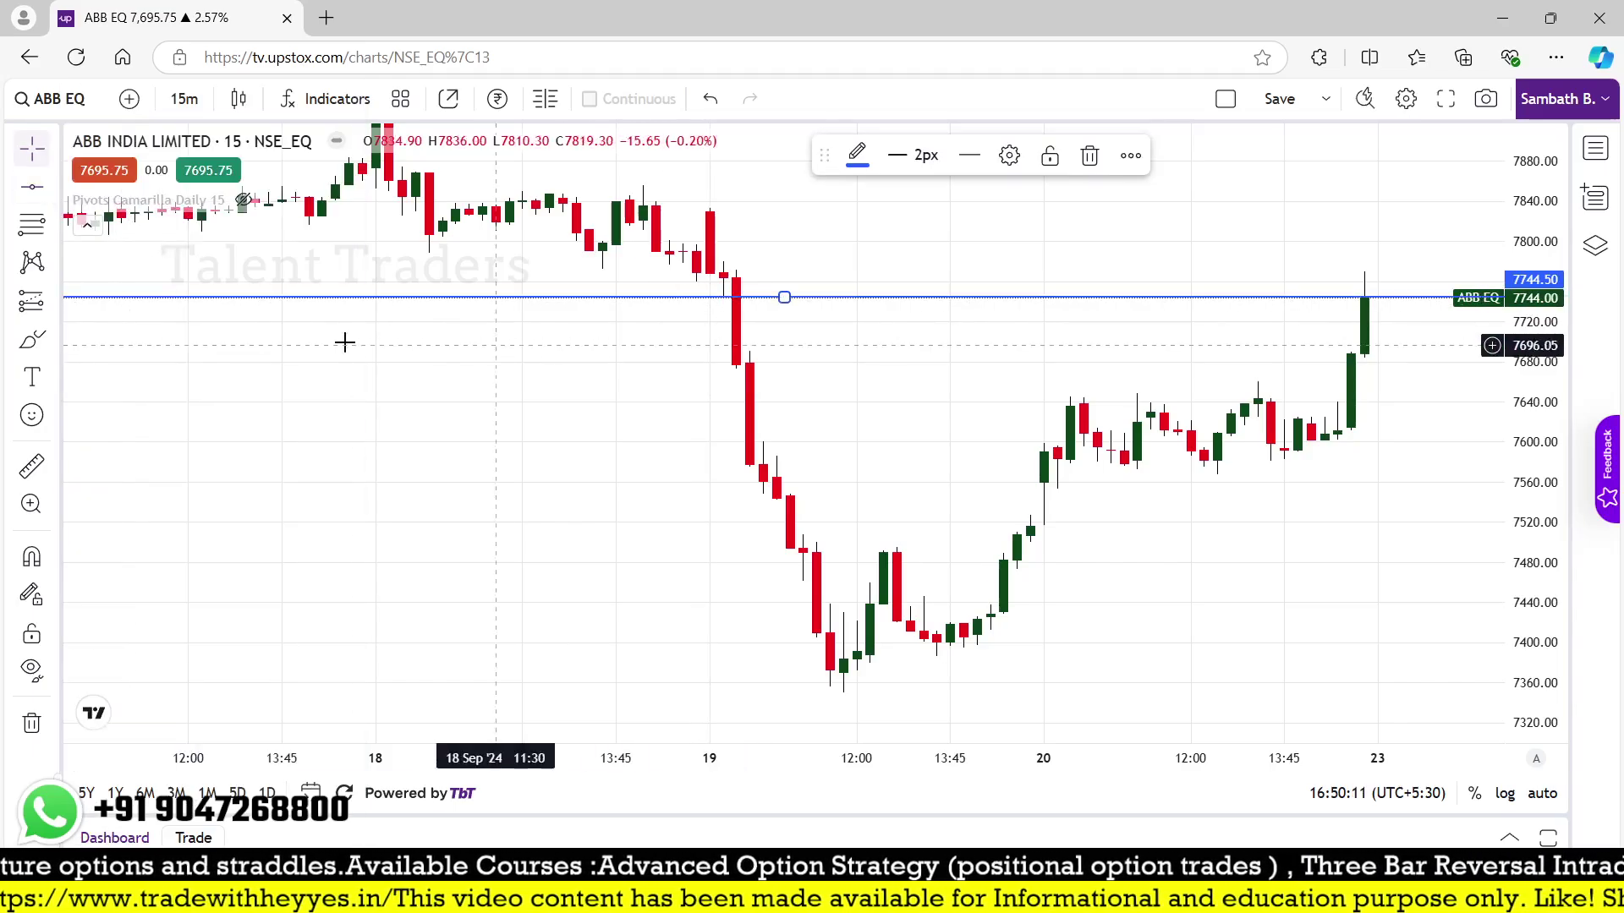
click(784, 351)
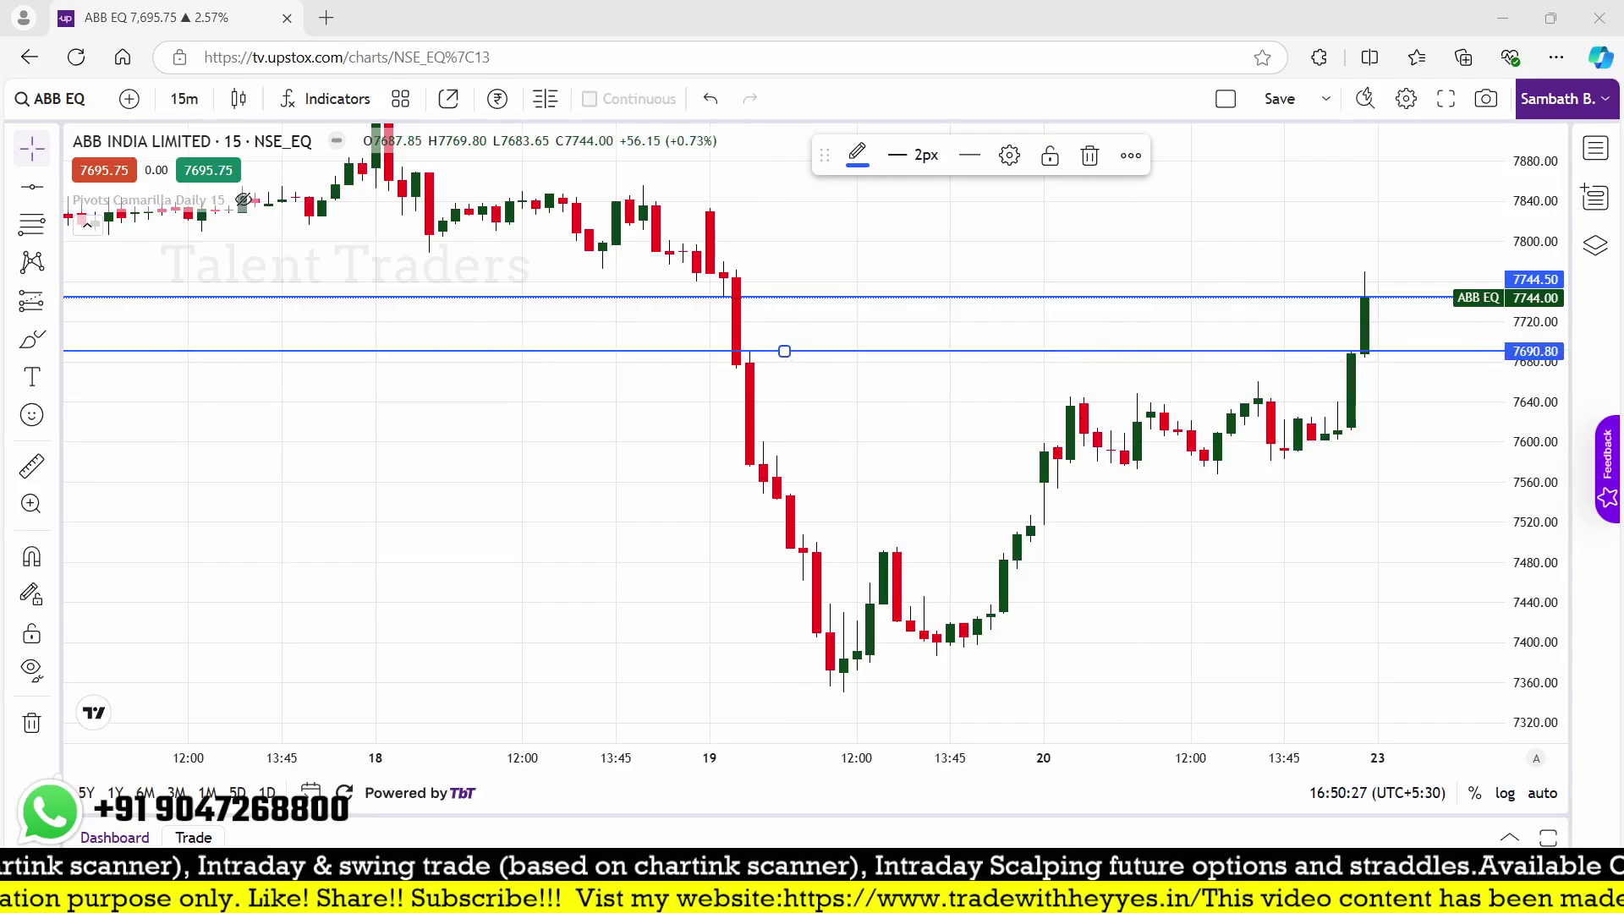
- Delete both horizontal lines from the price chart
click(110, 295)
key(Delete)
click(119, 351)
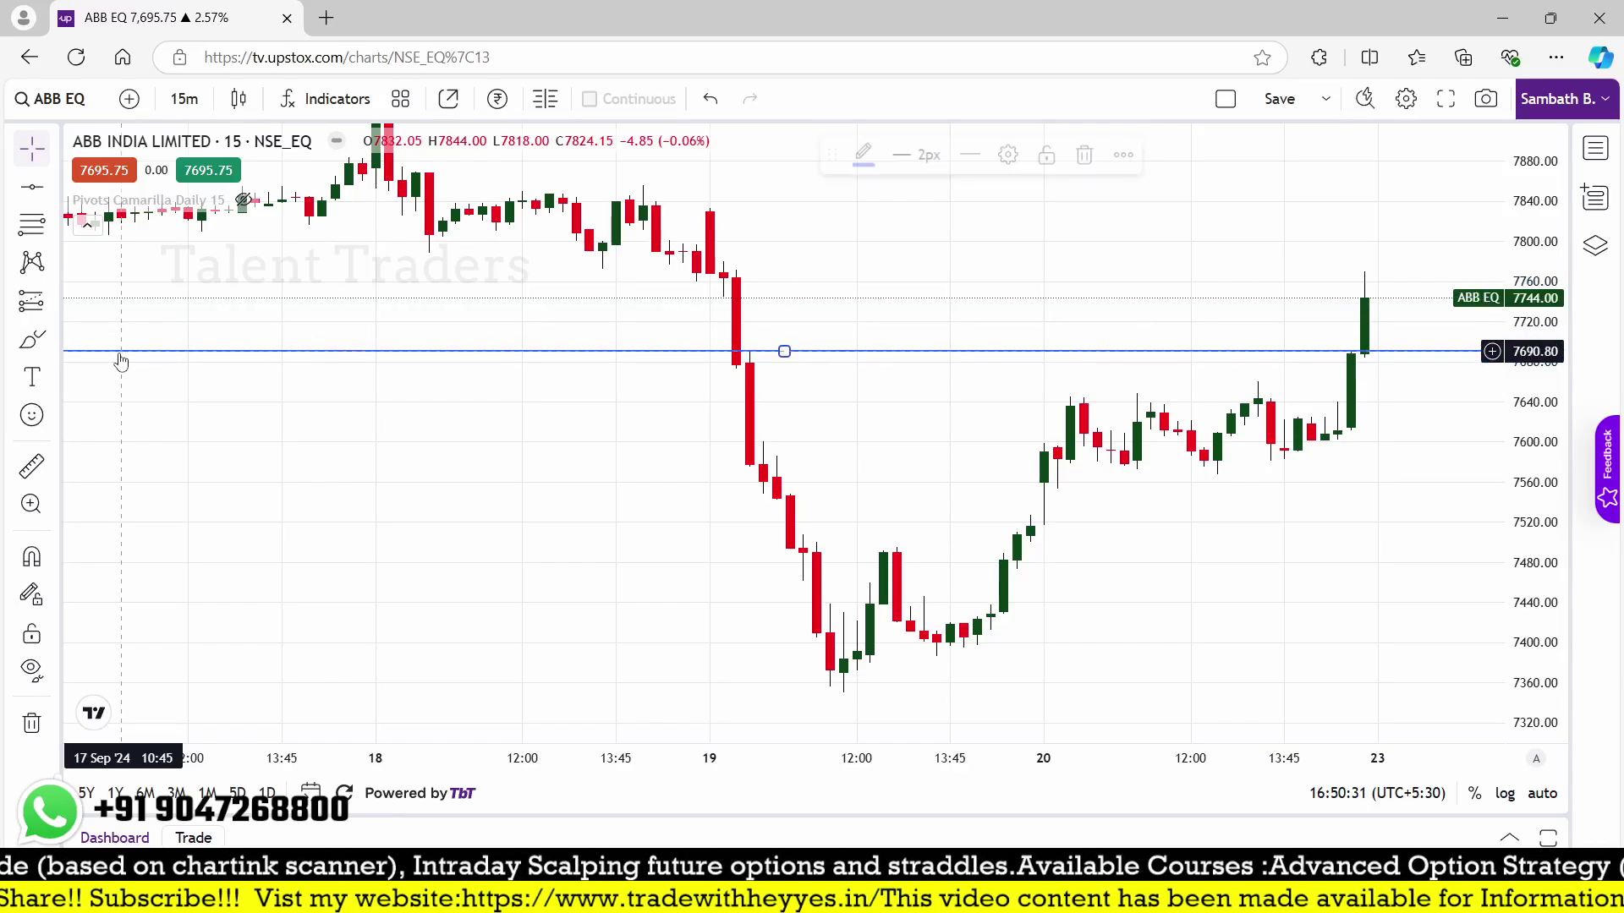
key(Delete)
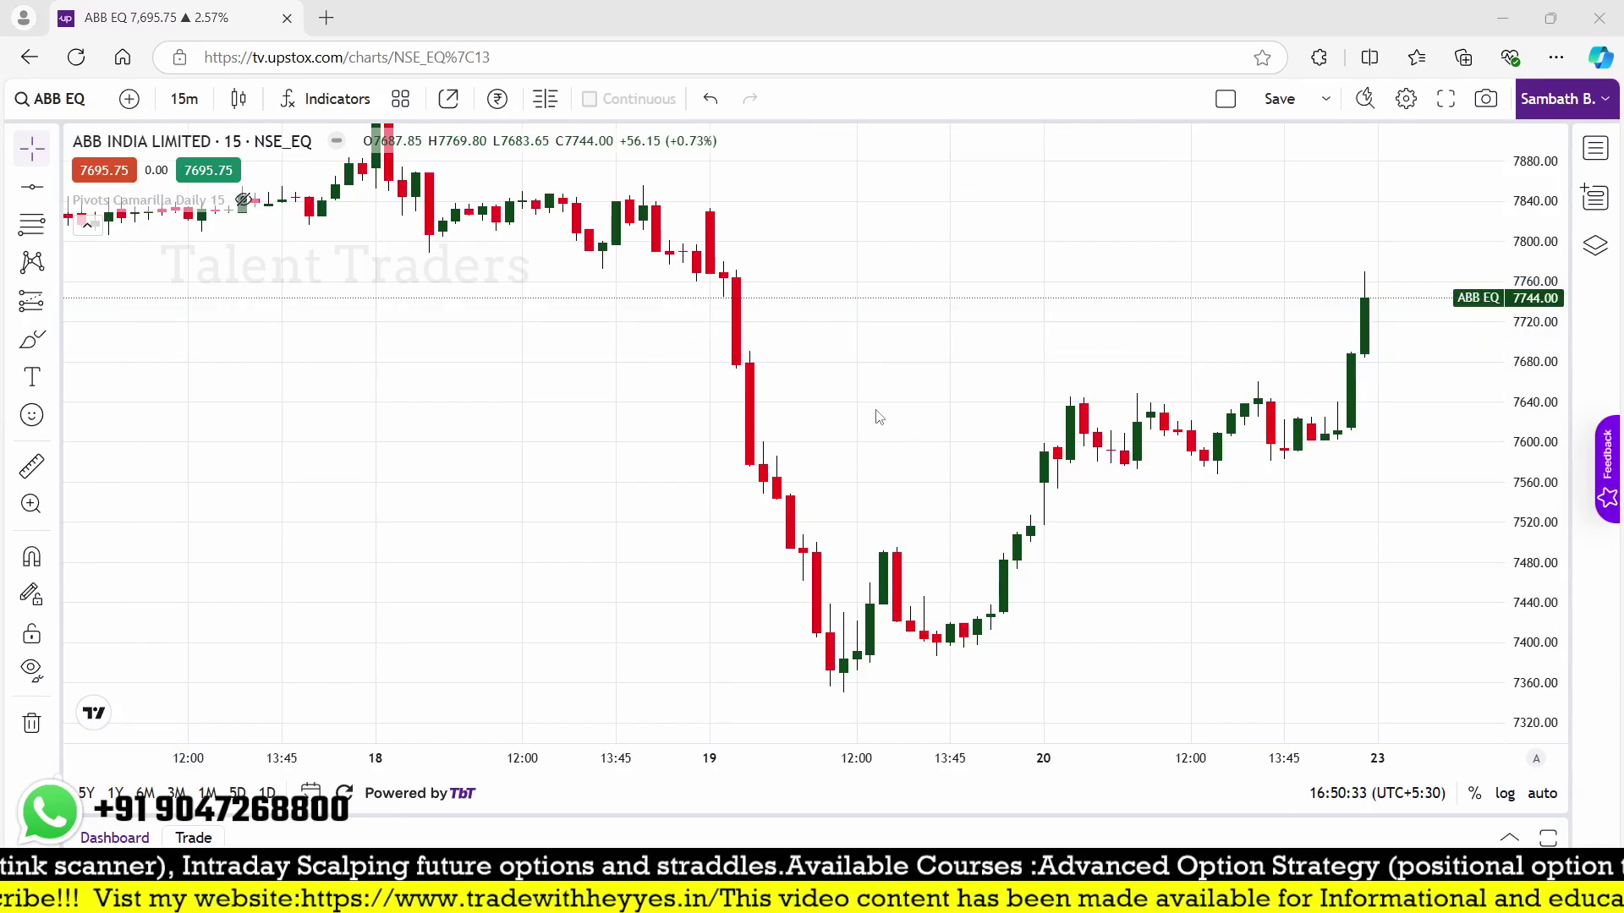
- Outline the gap in the 19th's fall and the gap in the latest rally with rectangles, and clear the annotations
mouse_move(721, 298)
mouse_down()
mouse_move(771, 329)
mouse_move(895, 349)
mouse_up()
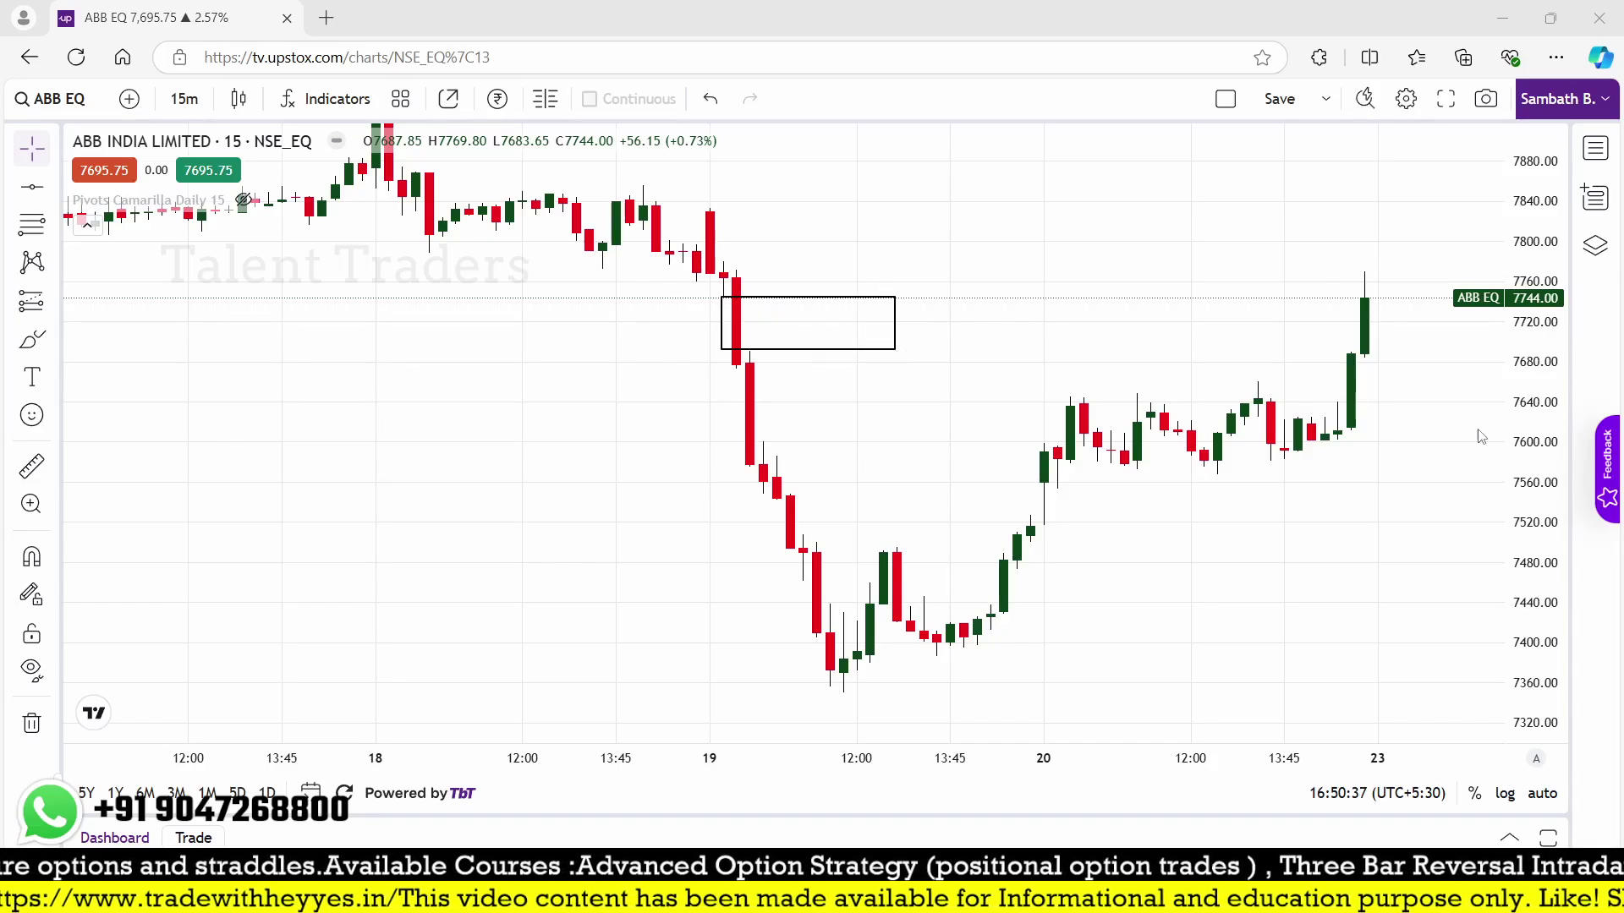
drag(1325, 358, 1448, 399)
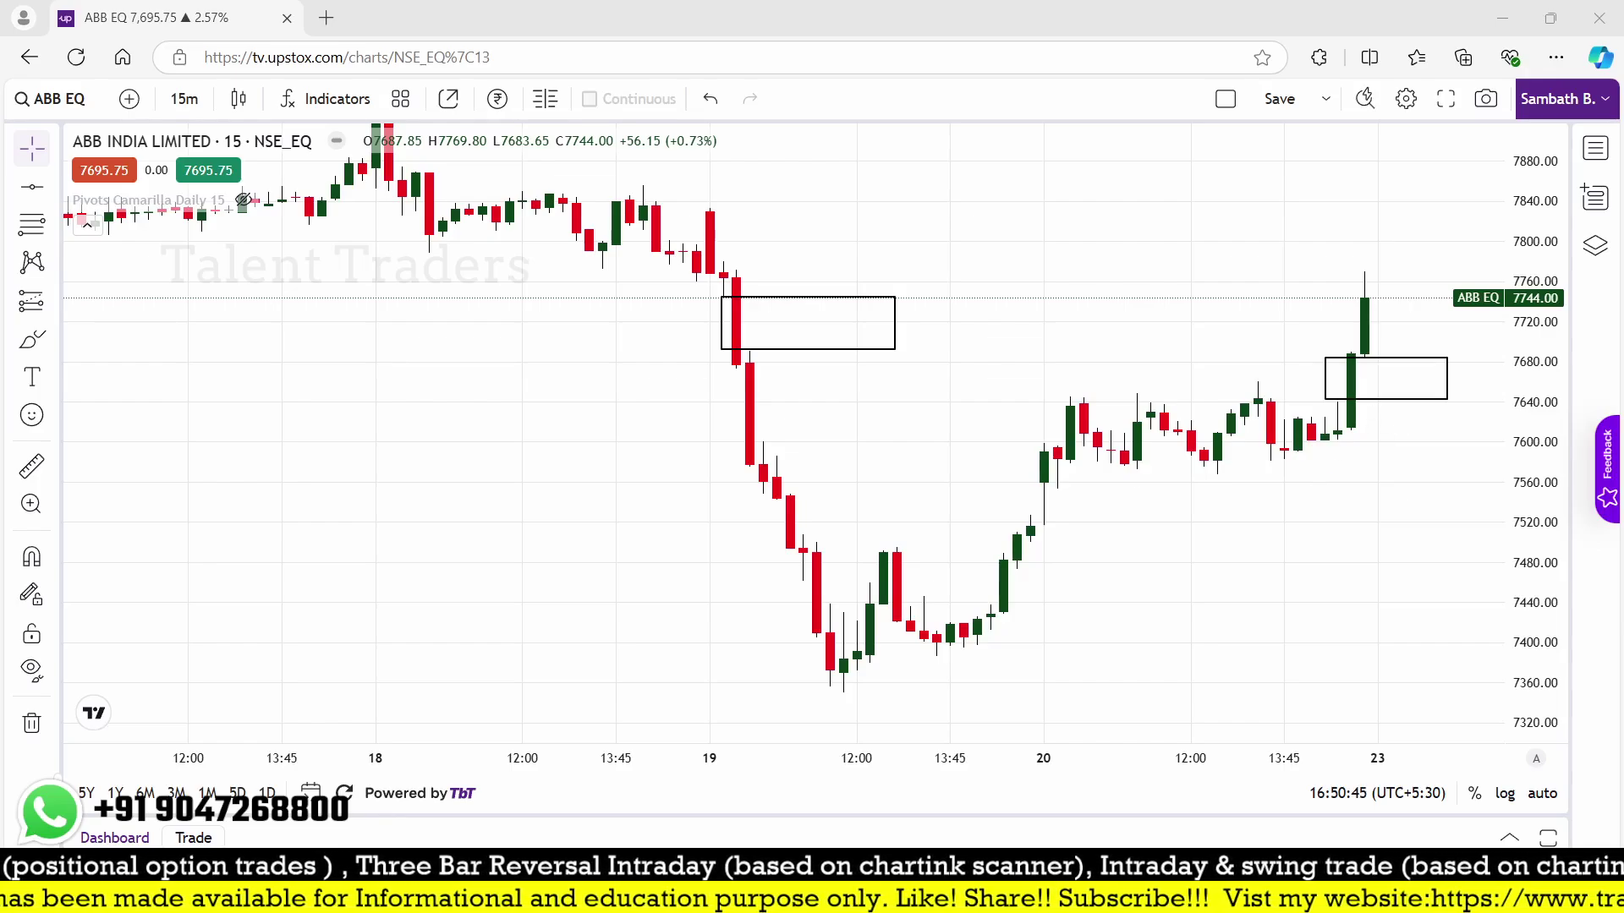
key(ctrl+alt+h)
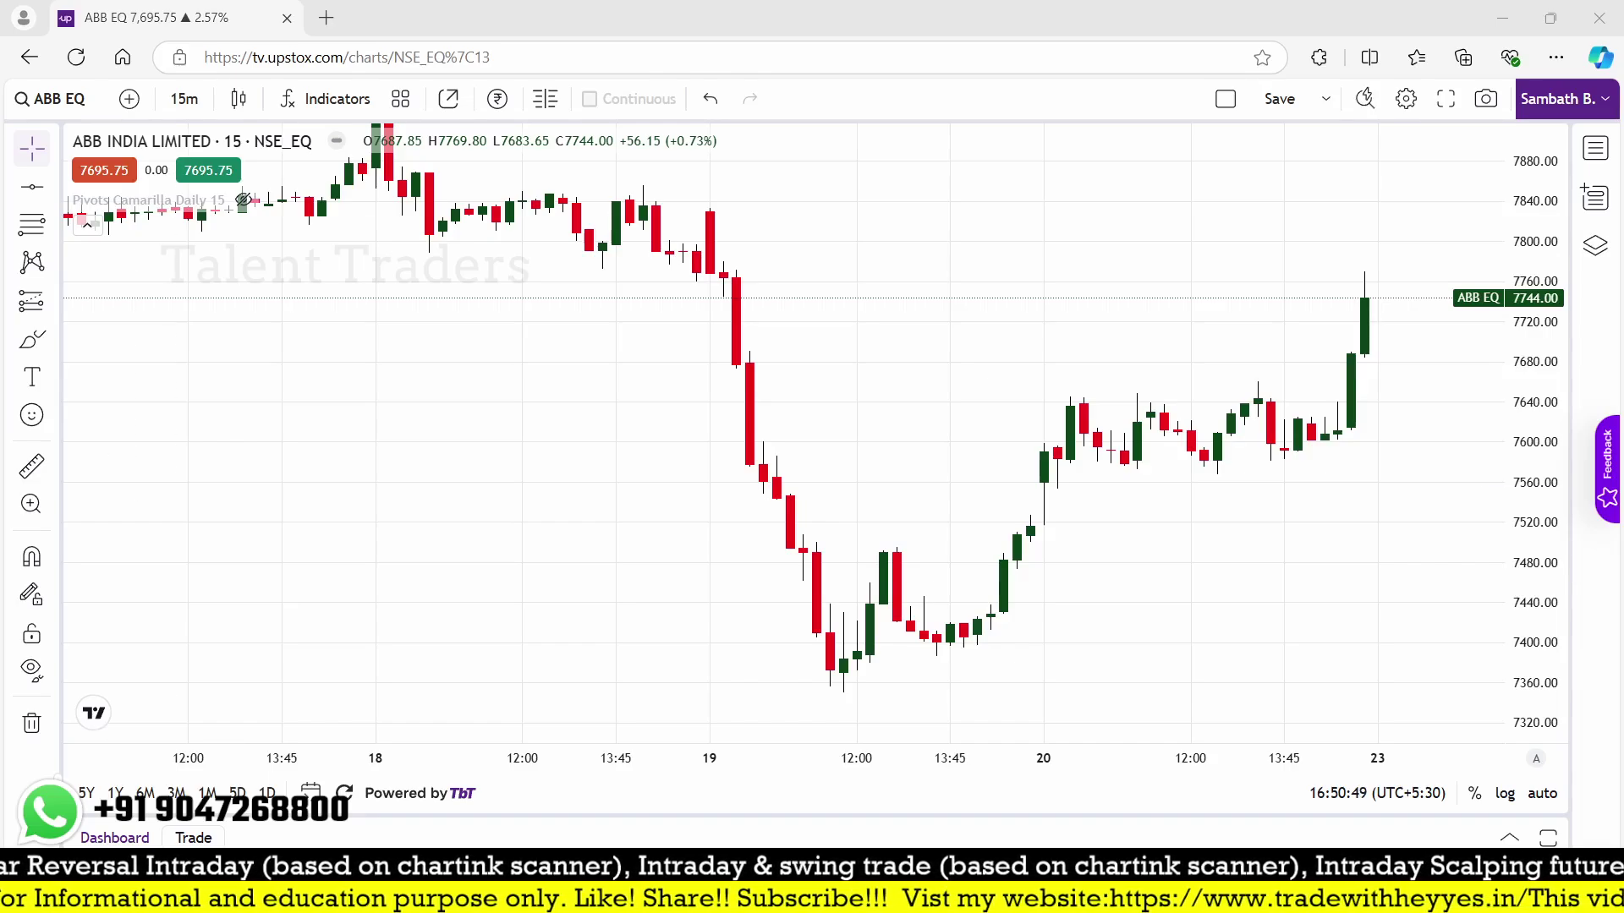
- Open the fvg.png image and annotate both 4 Candle Sequence examples with a connecting double arrow and lines along their gaps
click(254, 774)
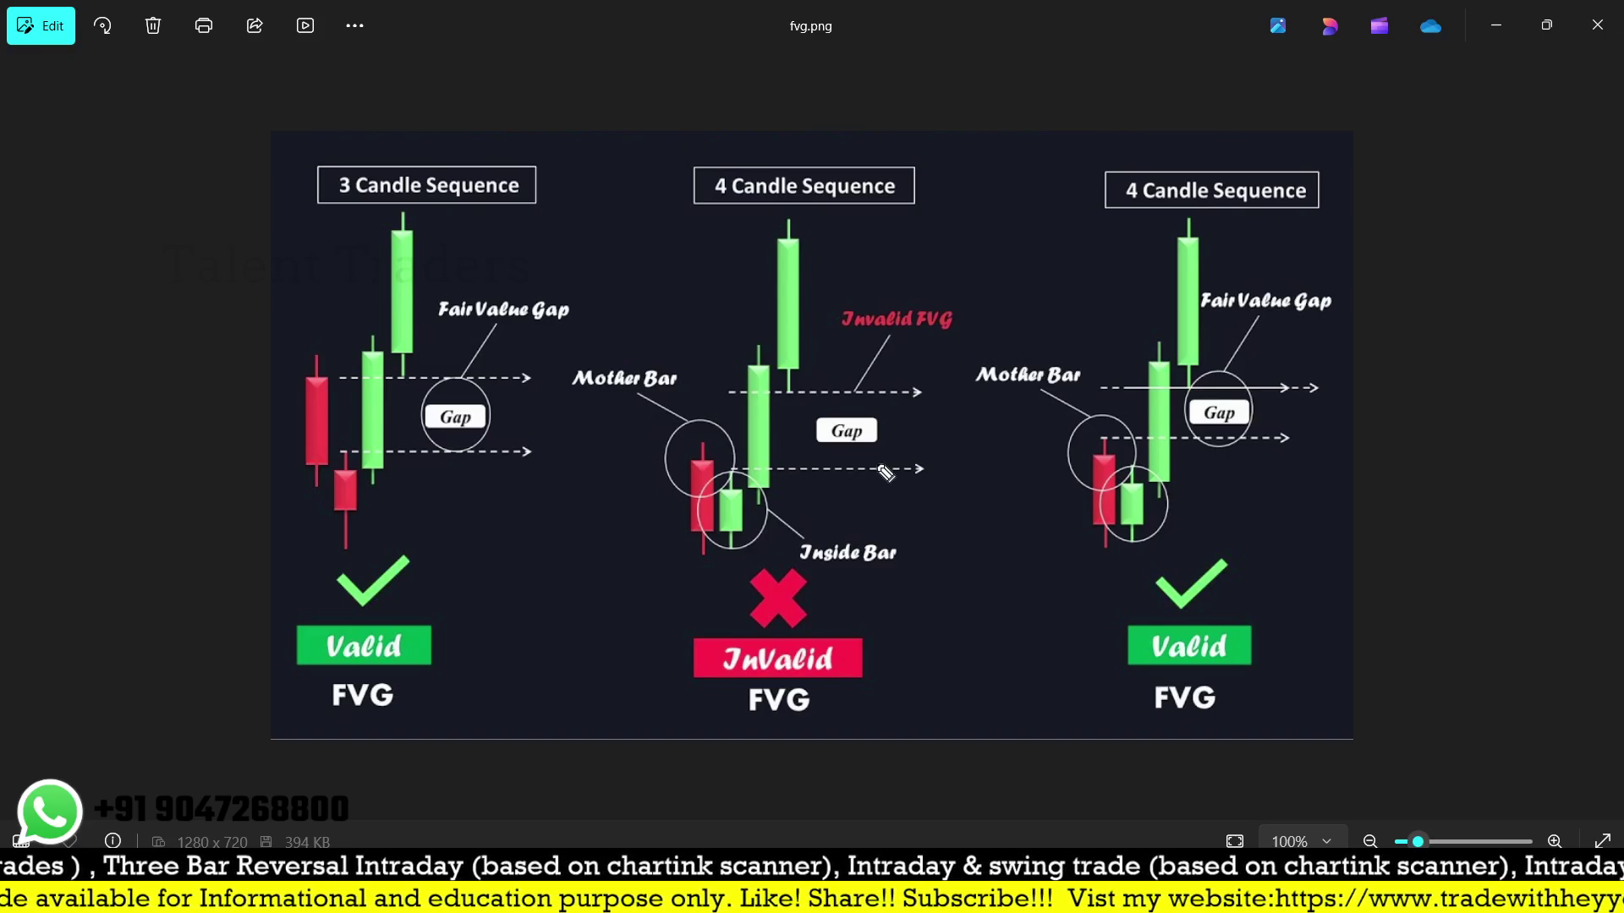
drag(890, 264, 1094, 279)
mouse_move(888, 235)
mouse_down()
mouse_move(882, 259)
mouse_move(910, 267)
mouse_up()
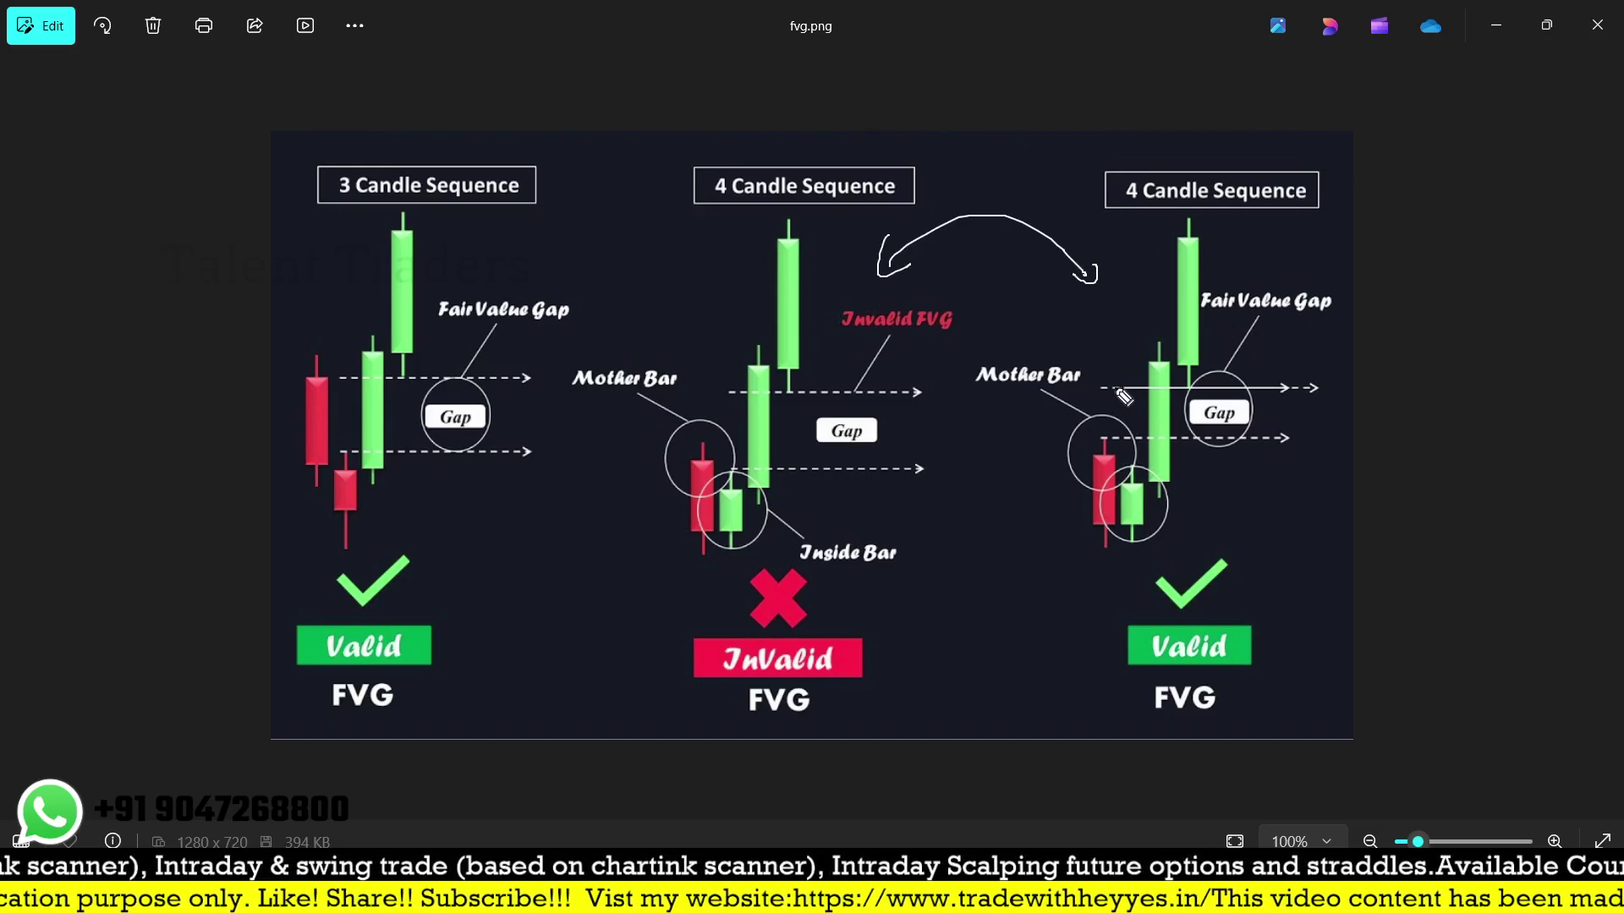
mouse_move(1109, 389)
mouse_down()
mouse_move(1129, 439)
mouse_move(1226, 442)
mouse_move(1316, 406)
mouse_move(1078, 389)
mouse_up()
drag(715, 469, 859, 471)
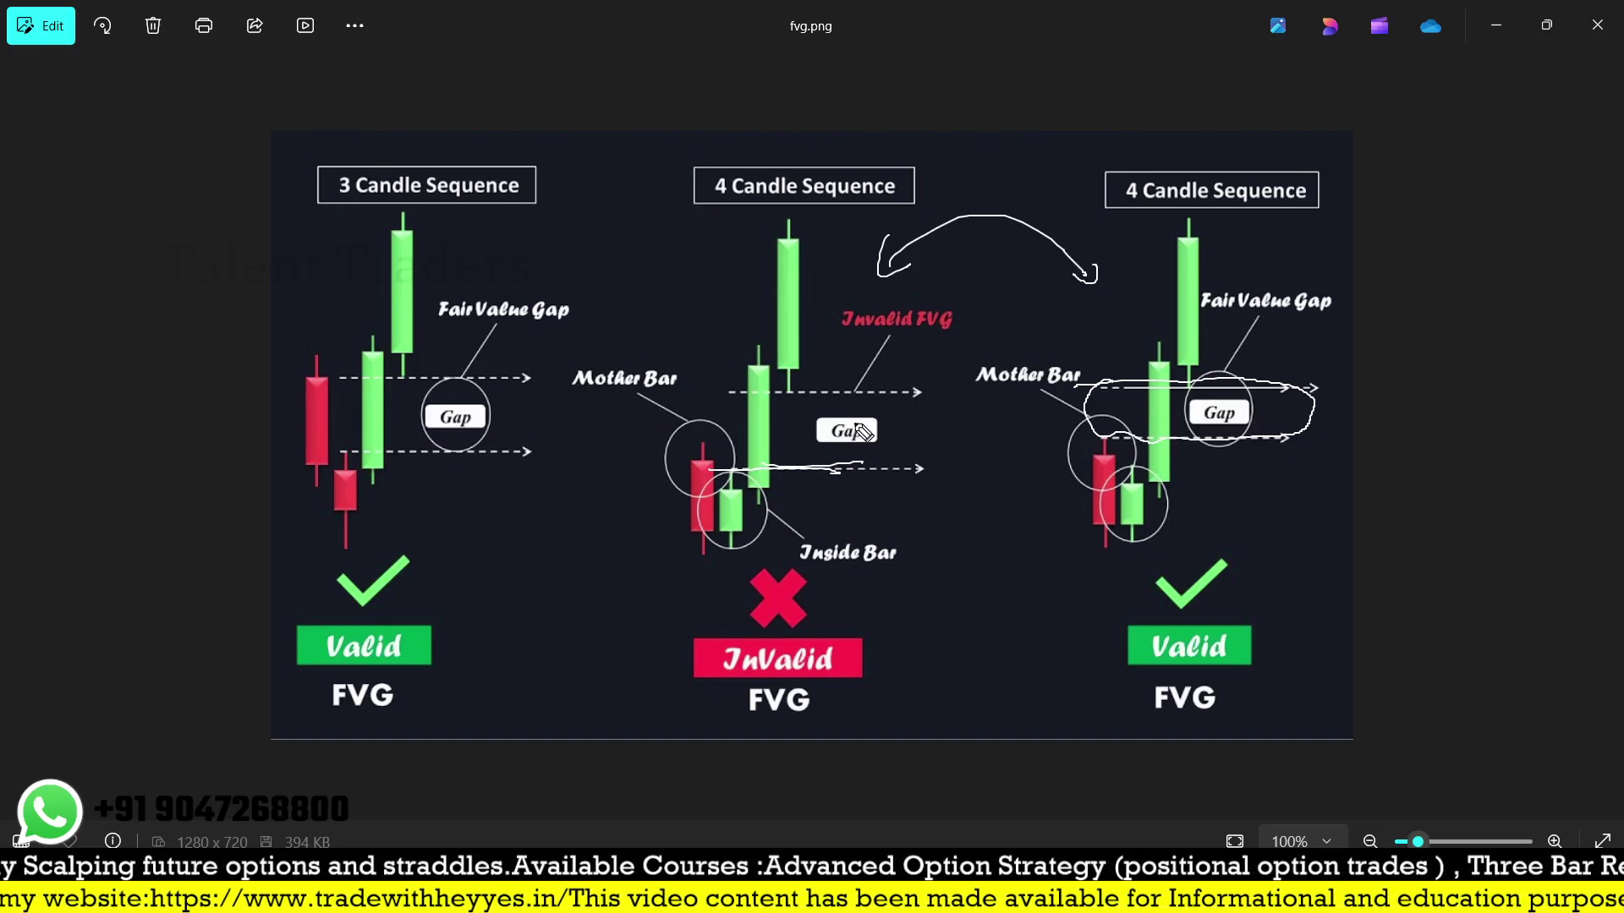
- Circle the last three candles of the 3 Candle Sequence, outline its fair value gap, and erase all annotations
mouse_move(347, 465)
mouse_down()
mouse_move(342, 560)
mouse_move(321, 531)
mouse_up()
drag(381, 334, 393, 418)
mouse_move(411, 284)
mouse_down()
mouse_move(390, 326)
mouse_move(408, 347)
mouse_up()
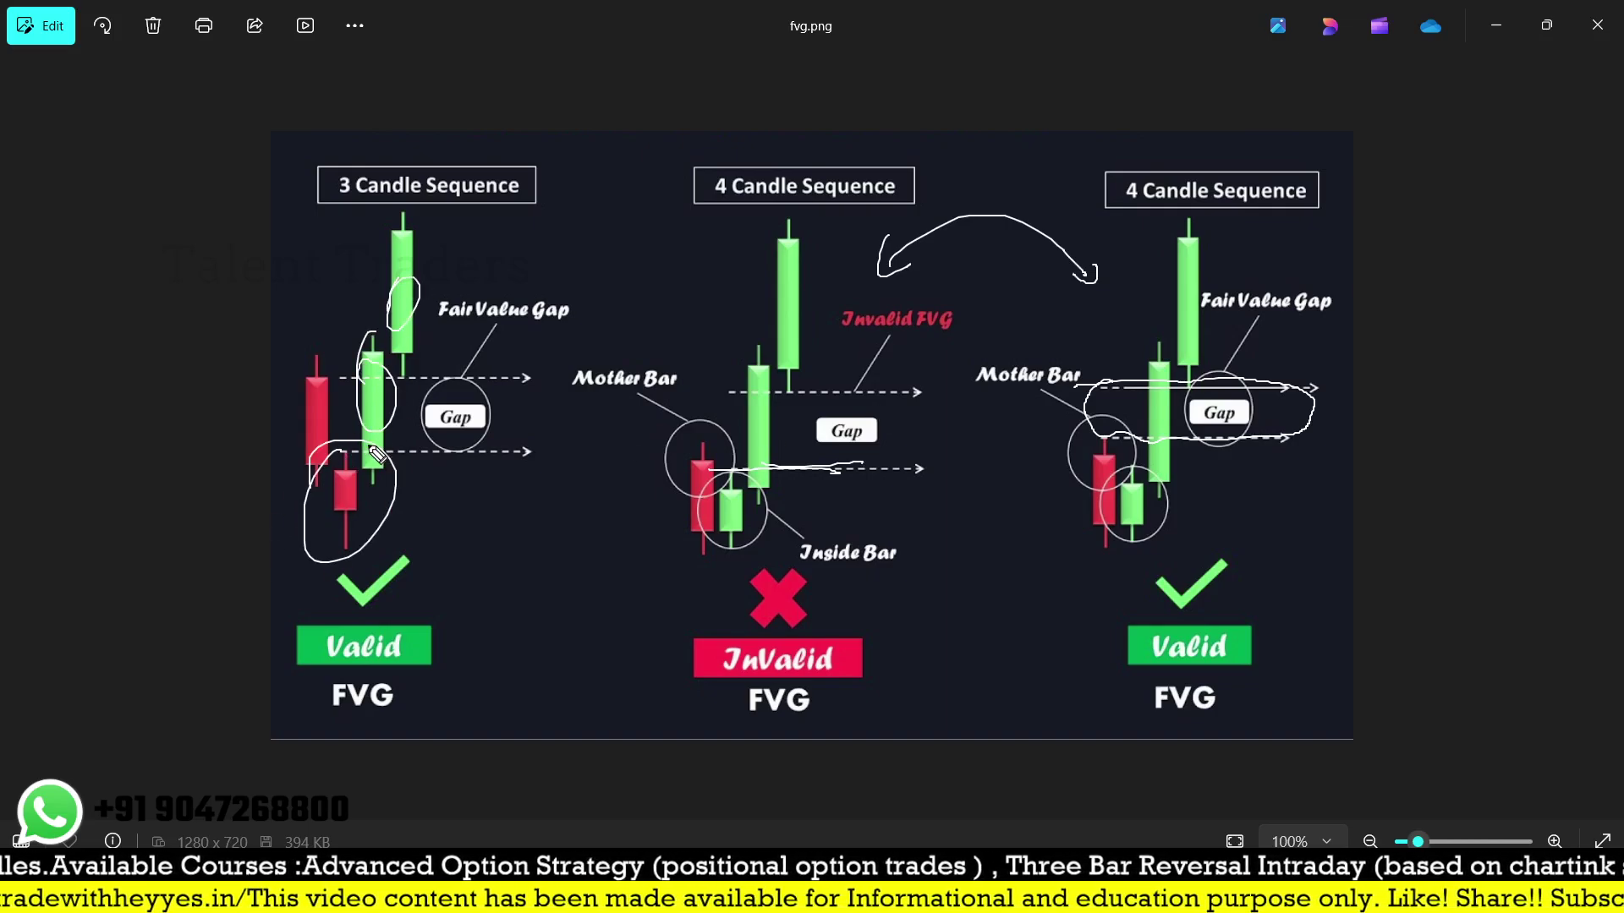
drag(332, 451, 431, 448)
mouse_move(353, 383)
mouse_down()
mouse_move(503, 374)
mouse_move(526, 427)
mouse_move(480, 470)
mouse_up()
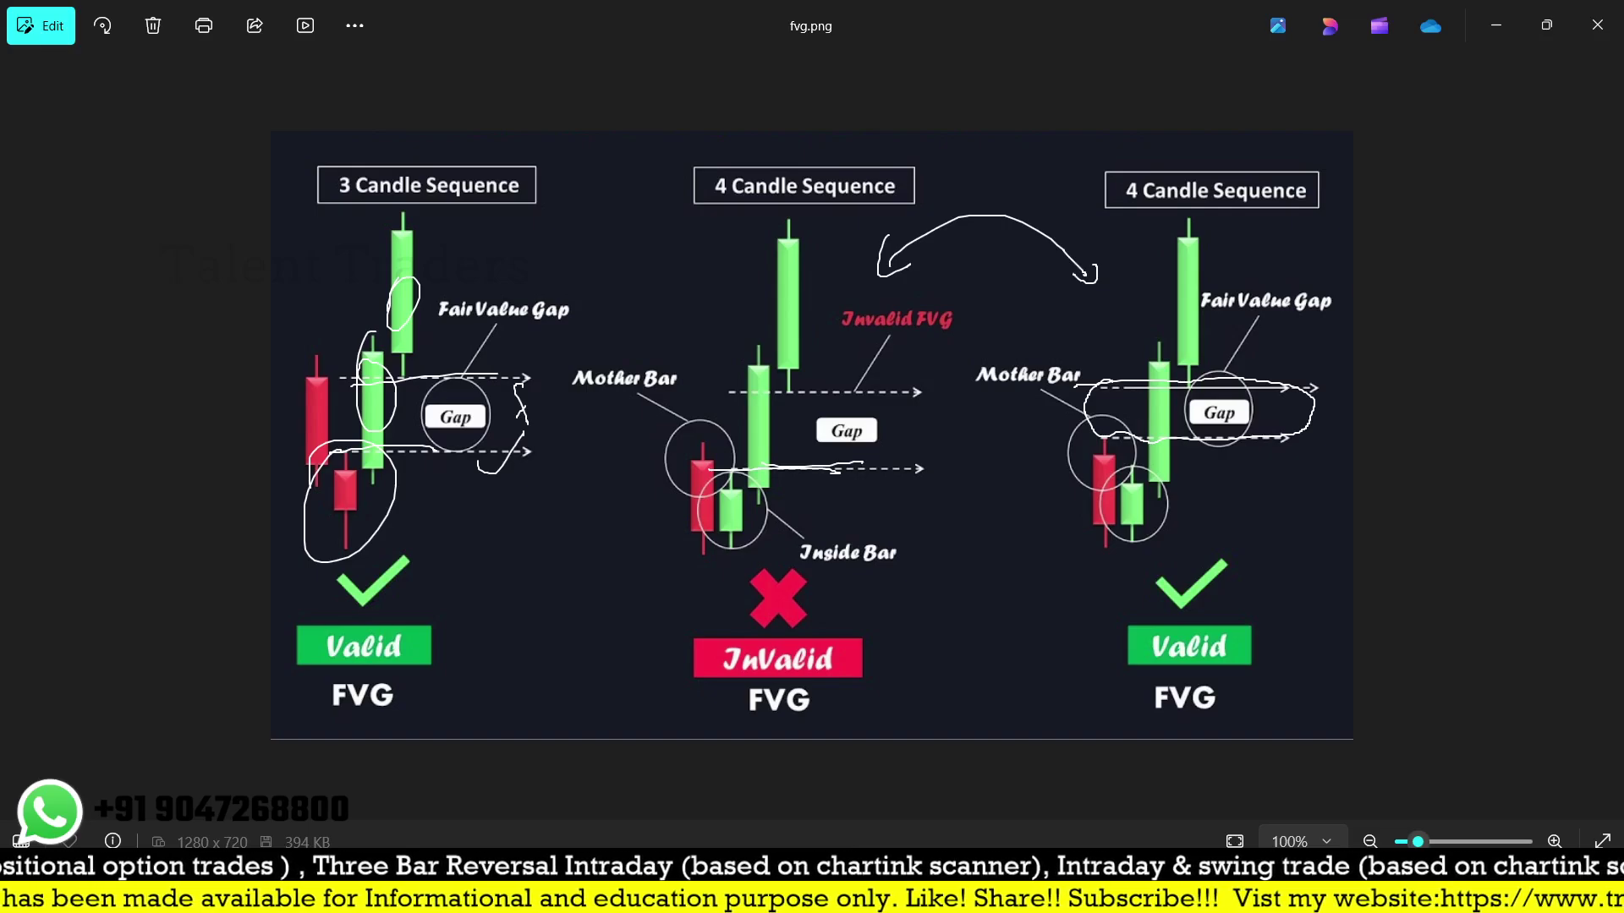
key(e)
- Draw check marks on the two valid FVG examples in the image, and return to the price chart
drag(328, 269, 355, 253)
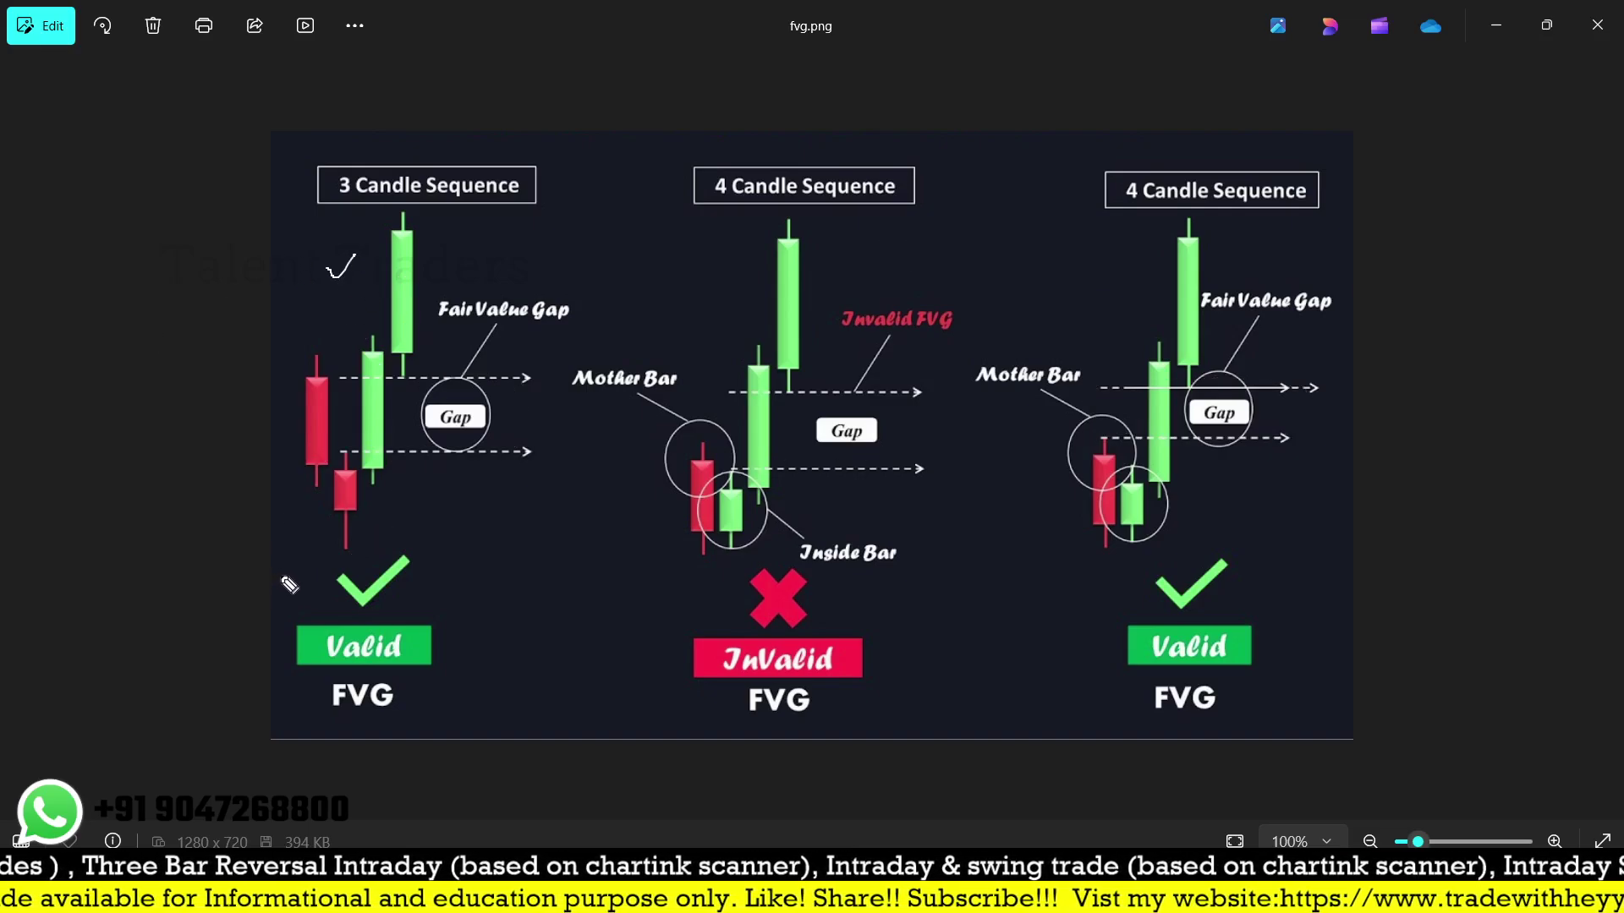
drag(1139, 344, 1152, 313)
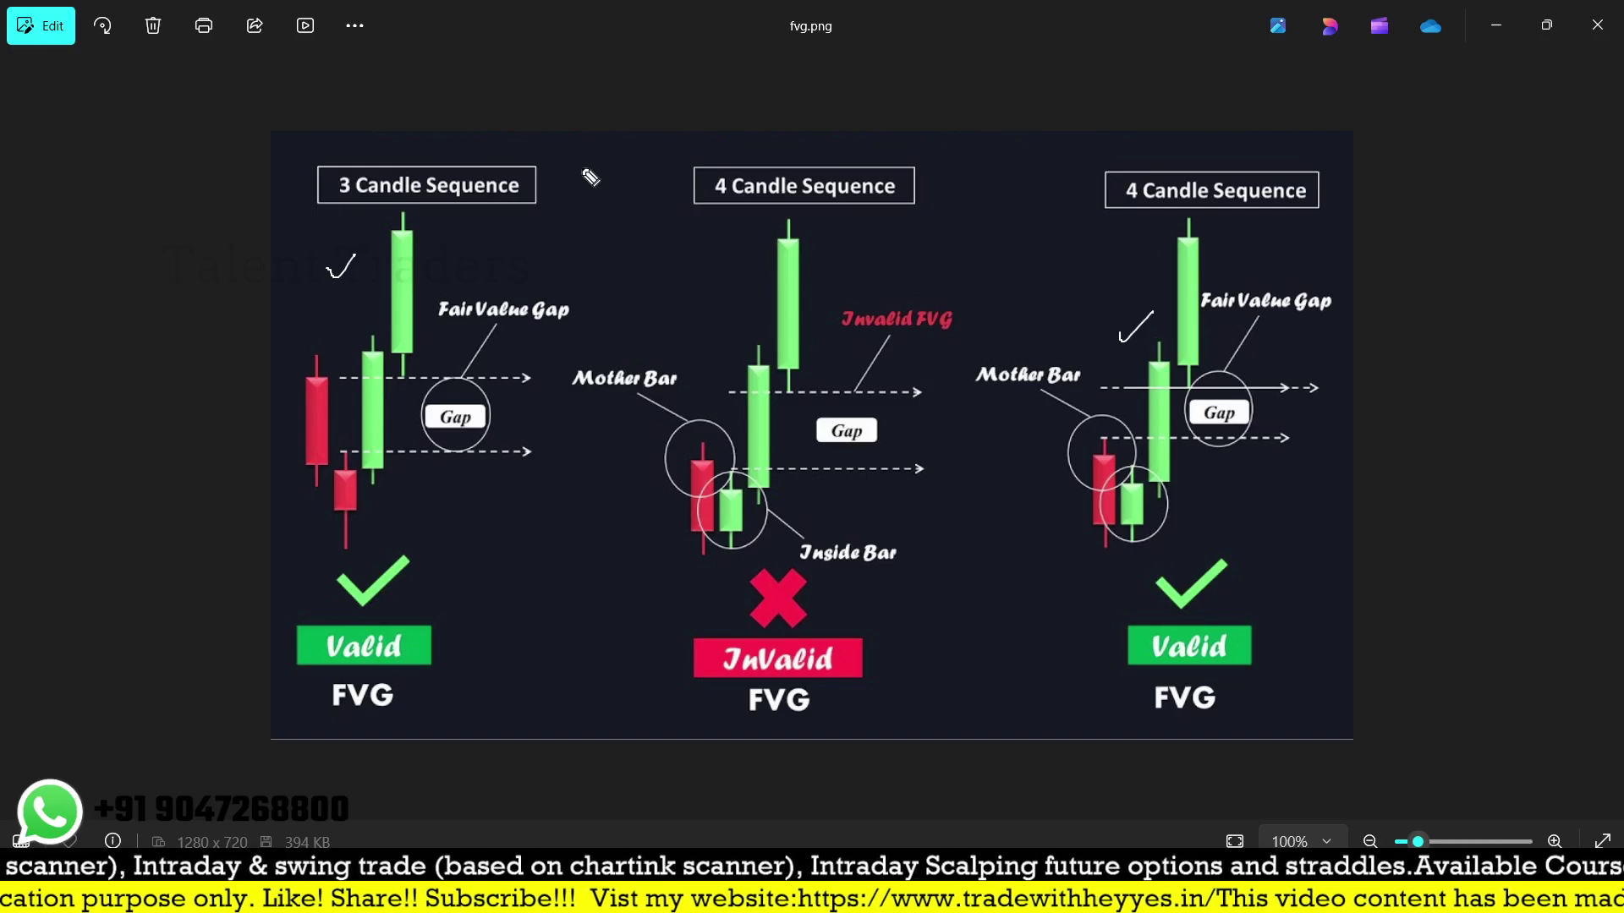
key(Escape)
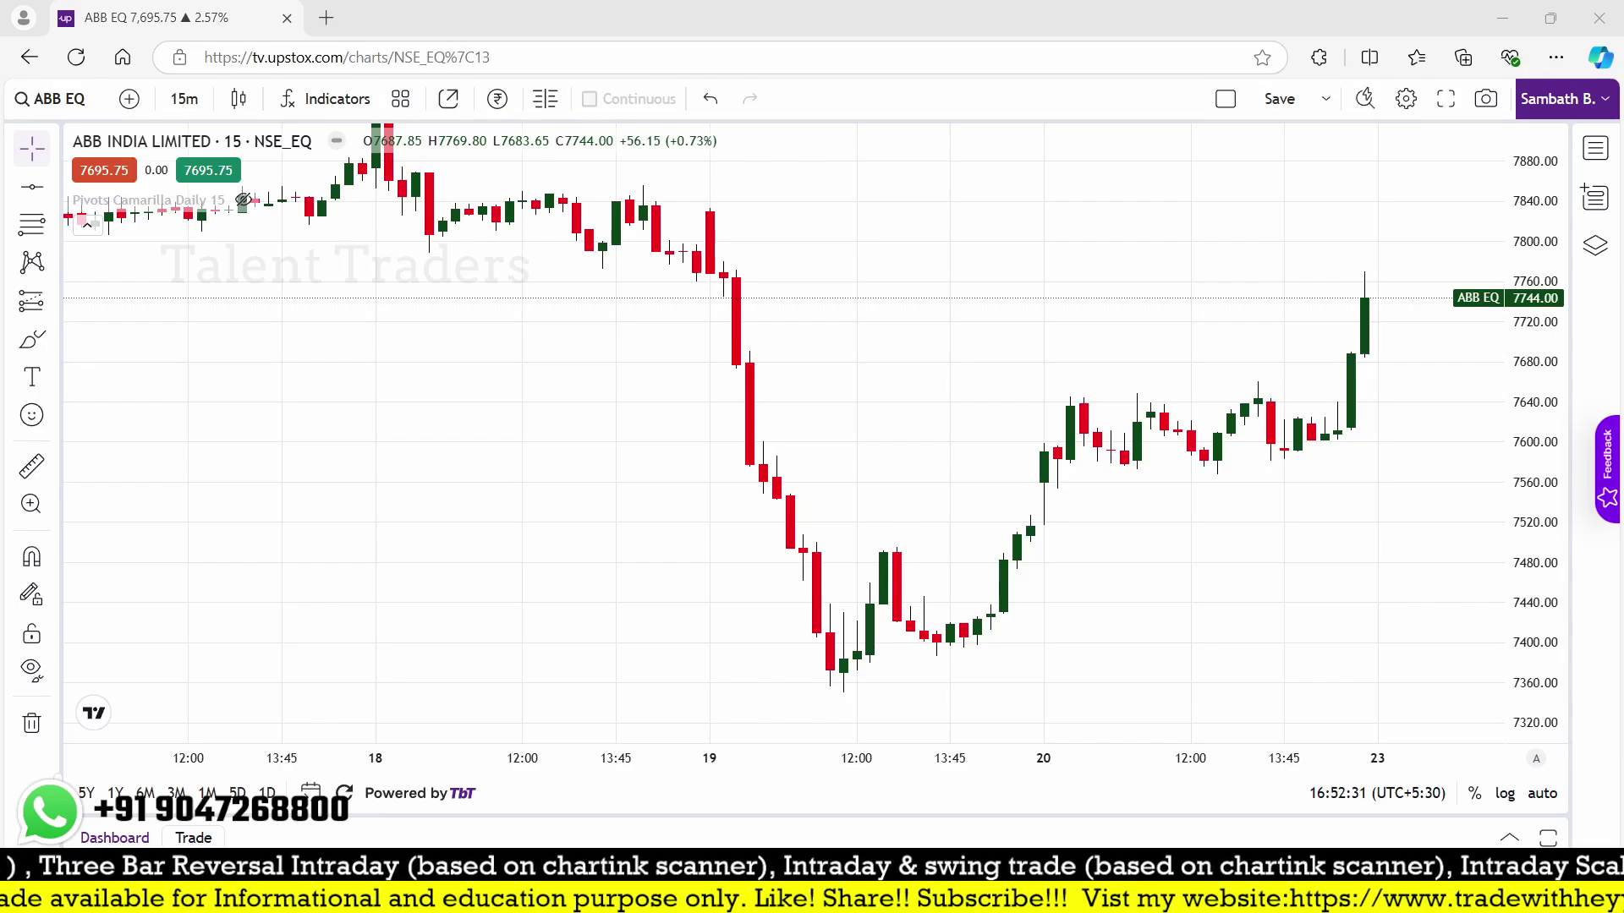
key(alt+Tab)
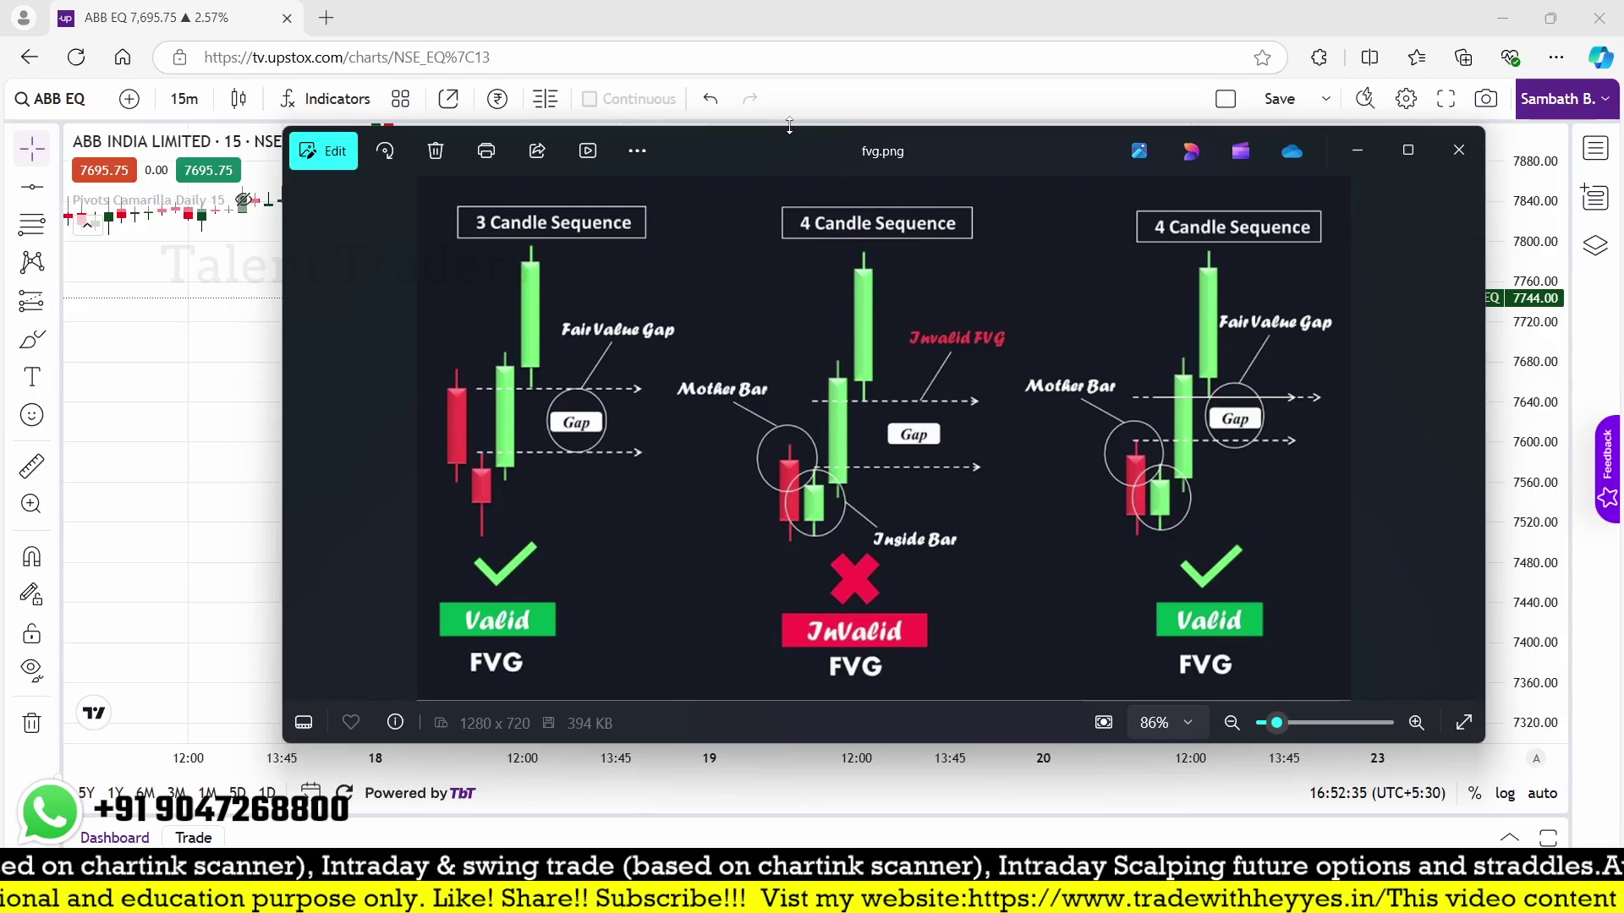
key(super+Down)
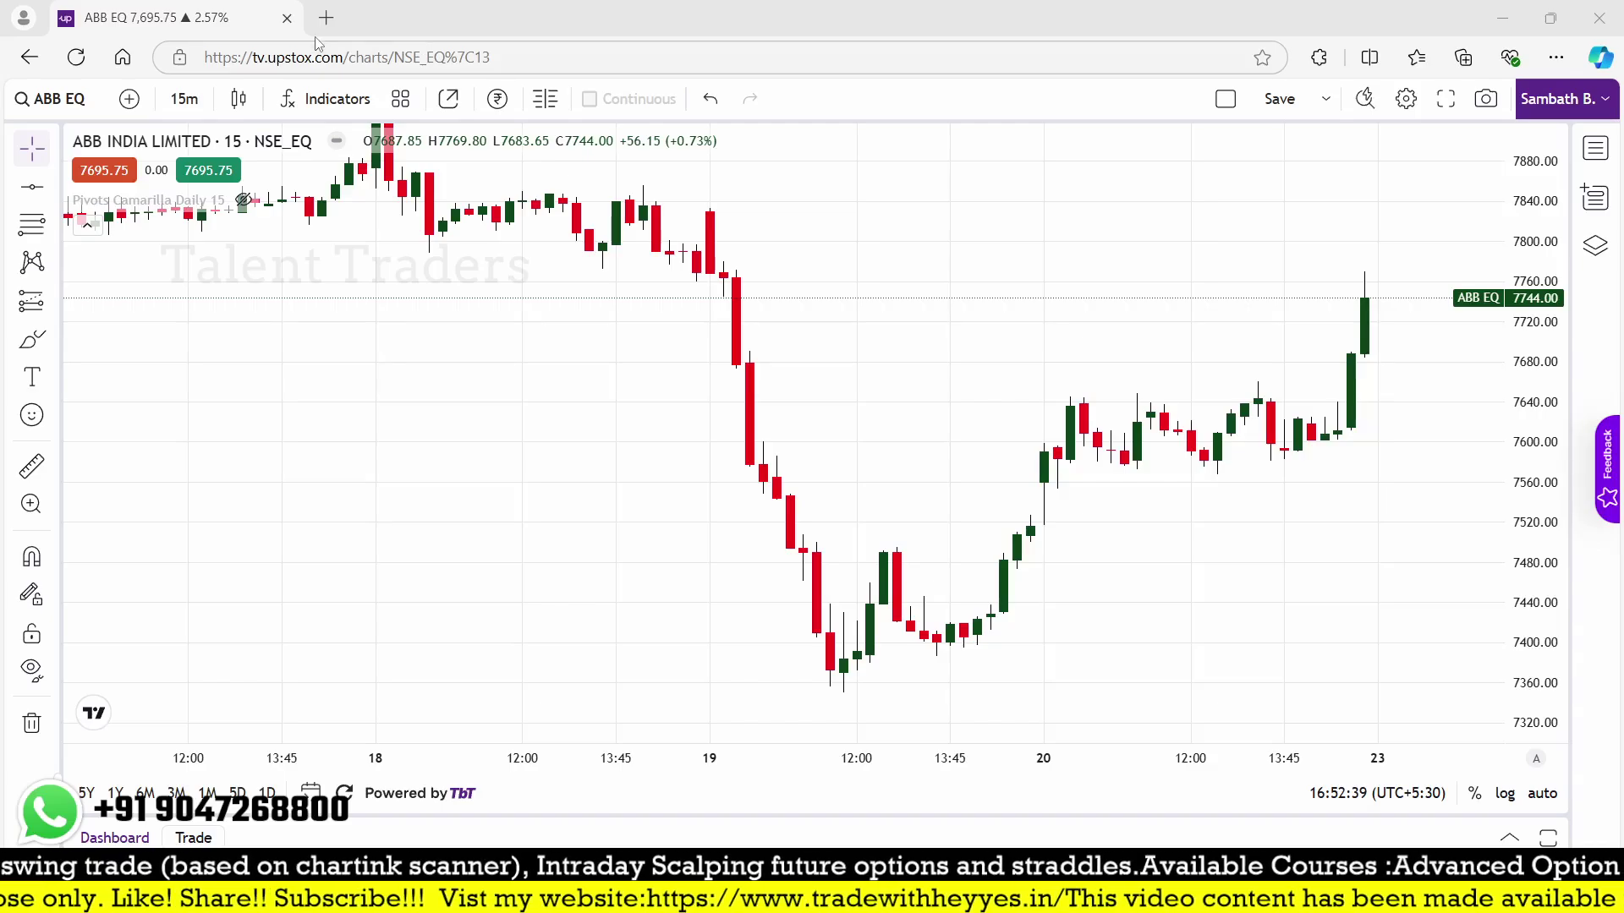
- Open chartink.com in a new browser tab and start a new stock screener
click(325, 18)
text(ch)
key(Return)
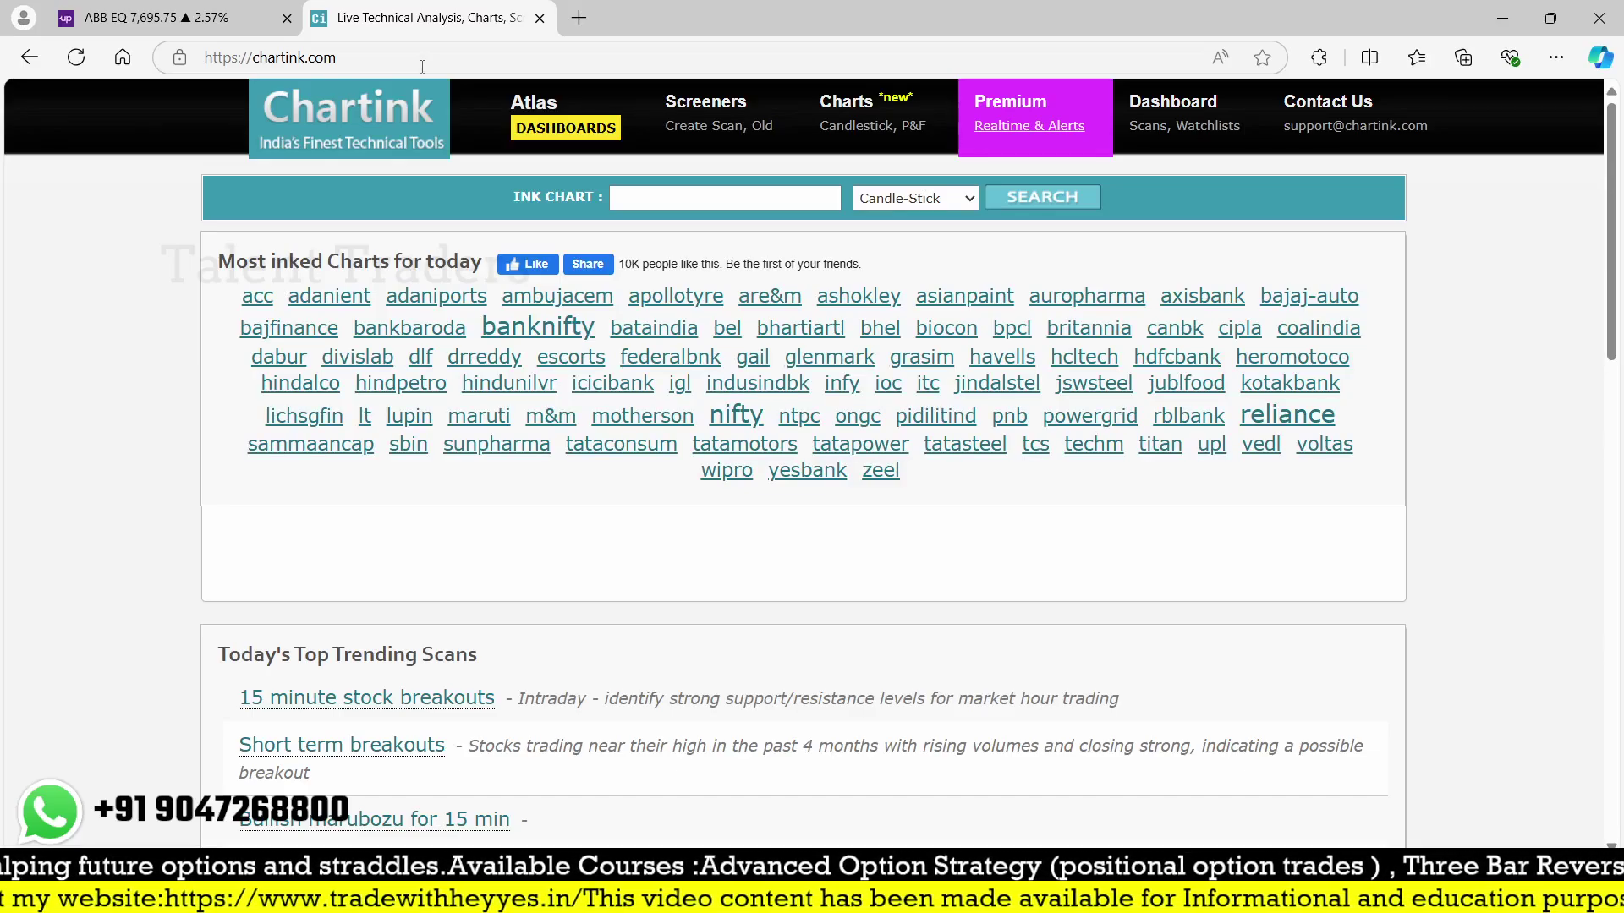
click(698, 128)
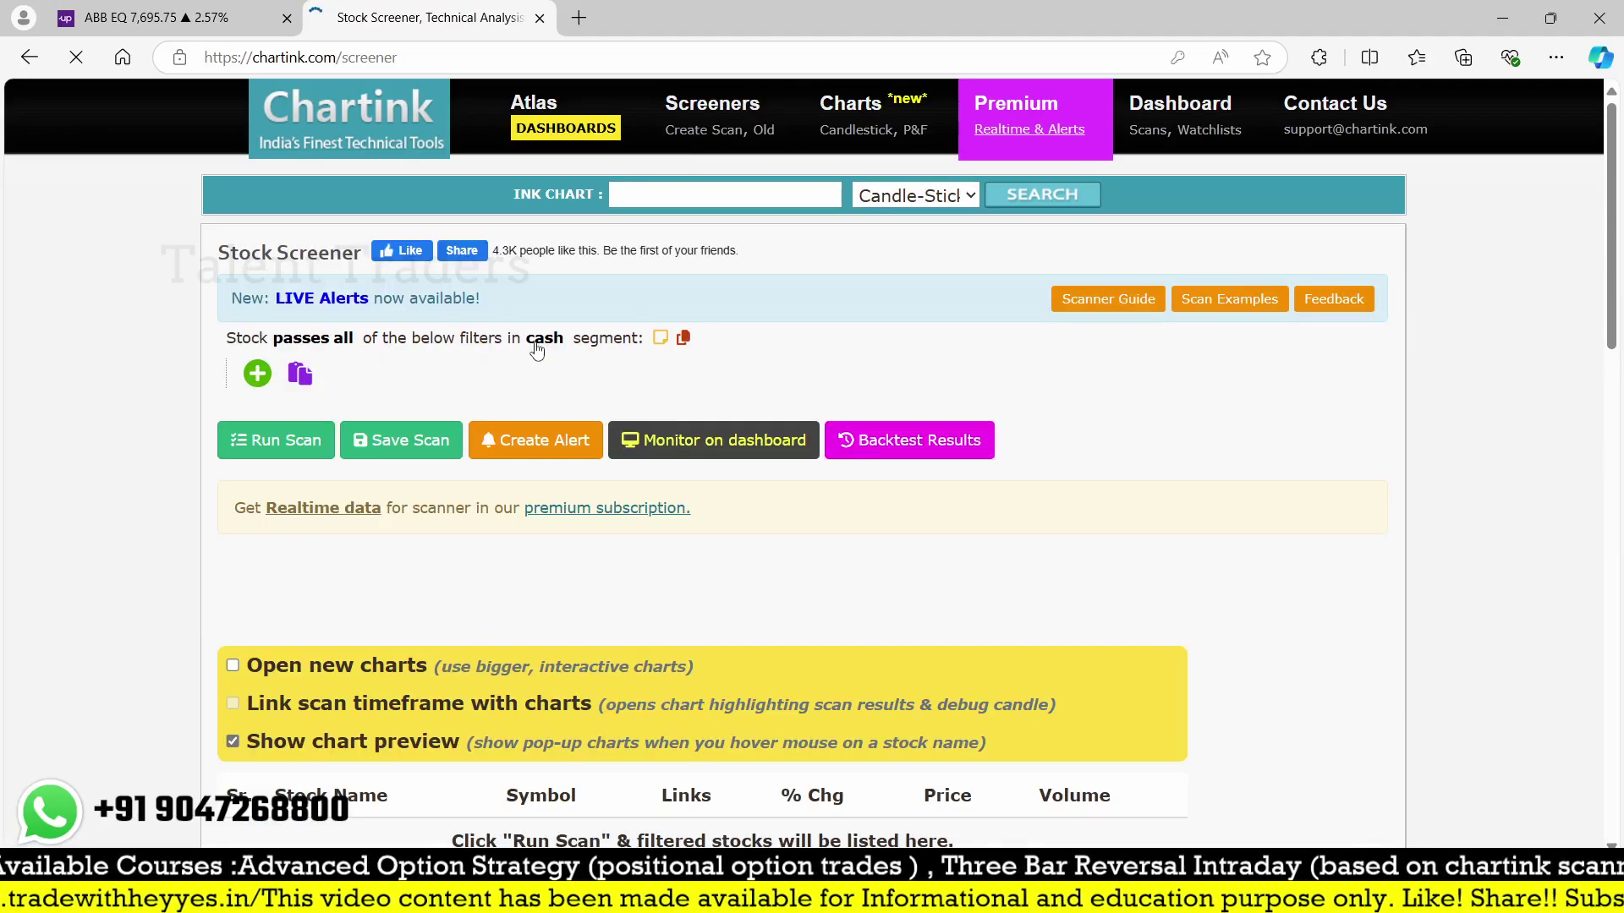
- Set the screener's segment to futures
click(535, 339)
click(550, 493)
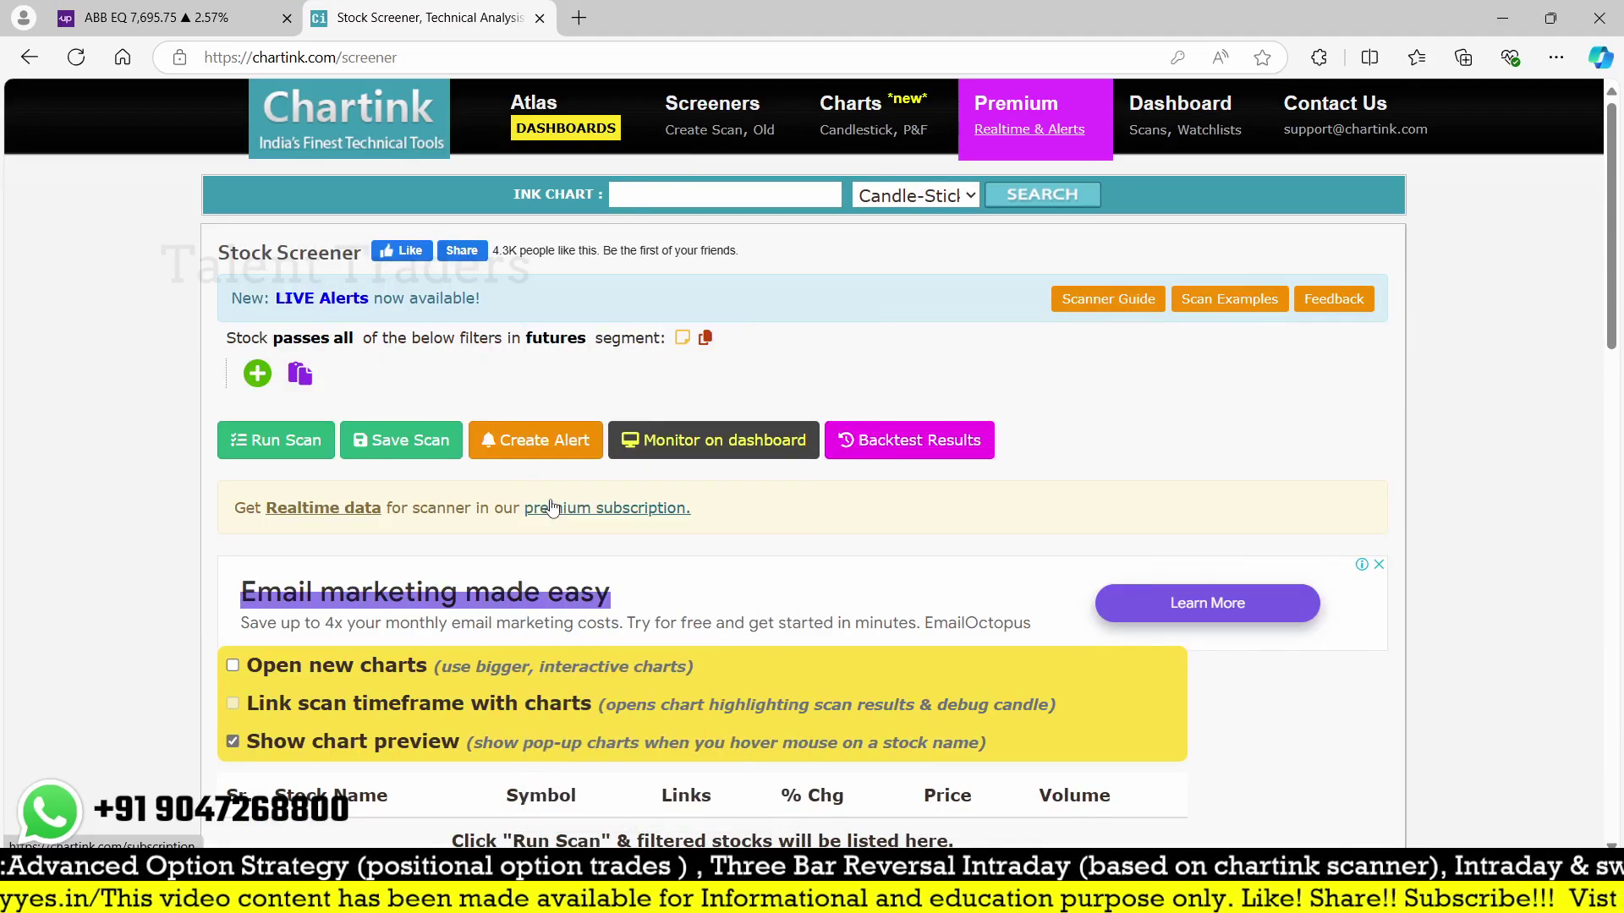
click(257, 374)
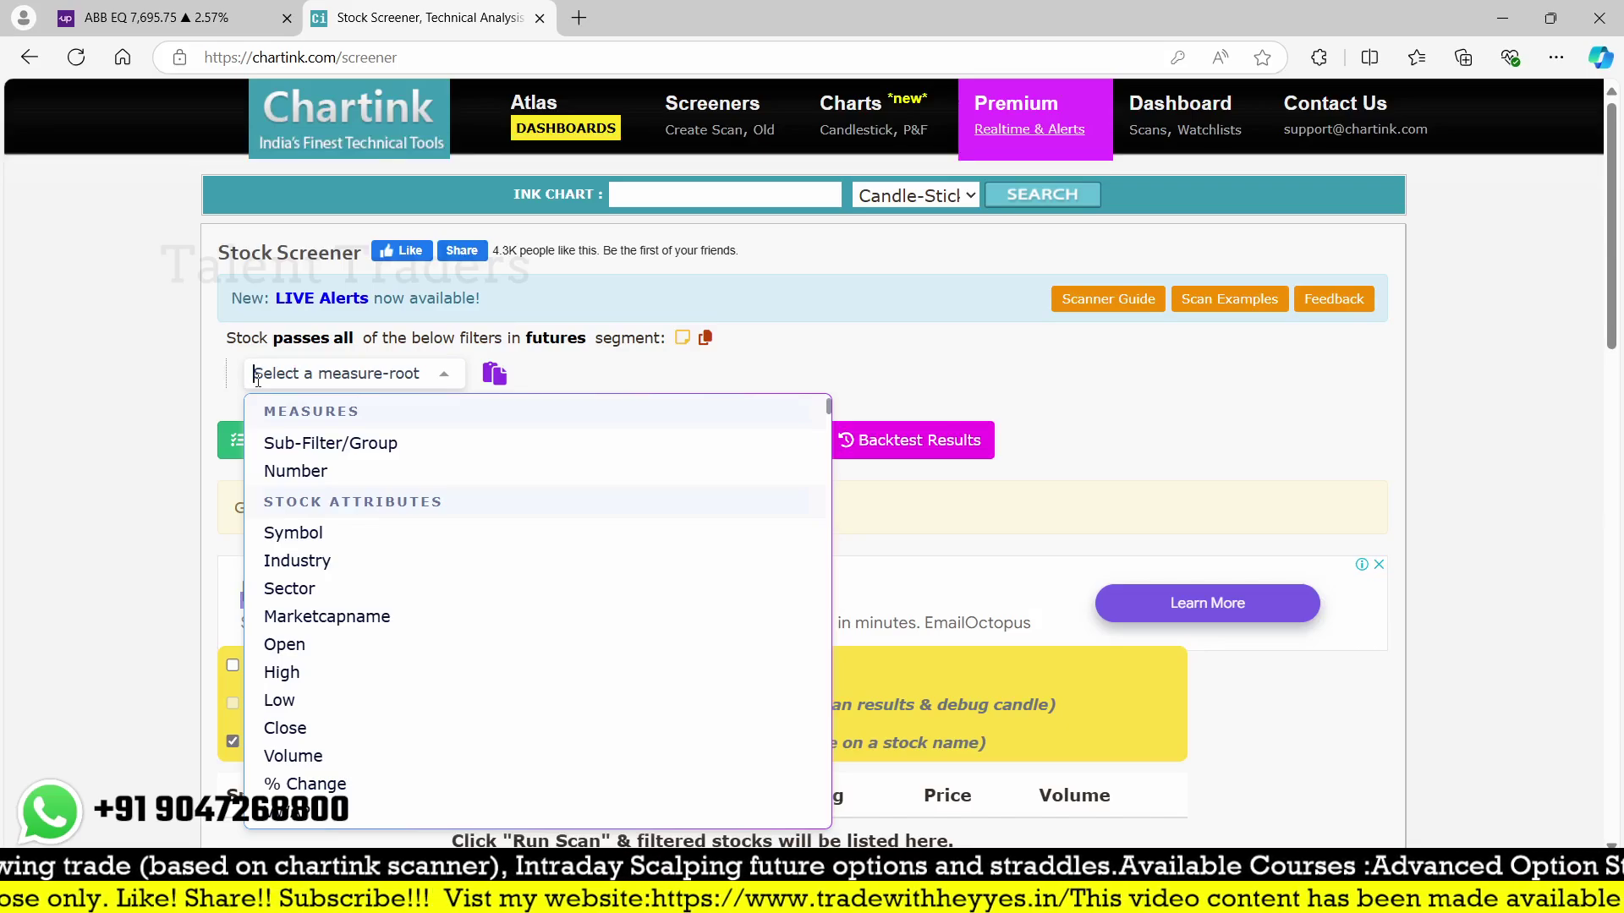
click(258, 378)
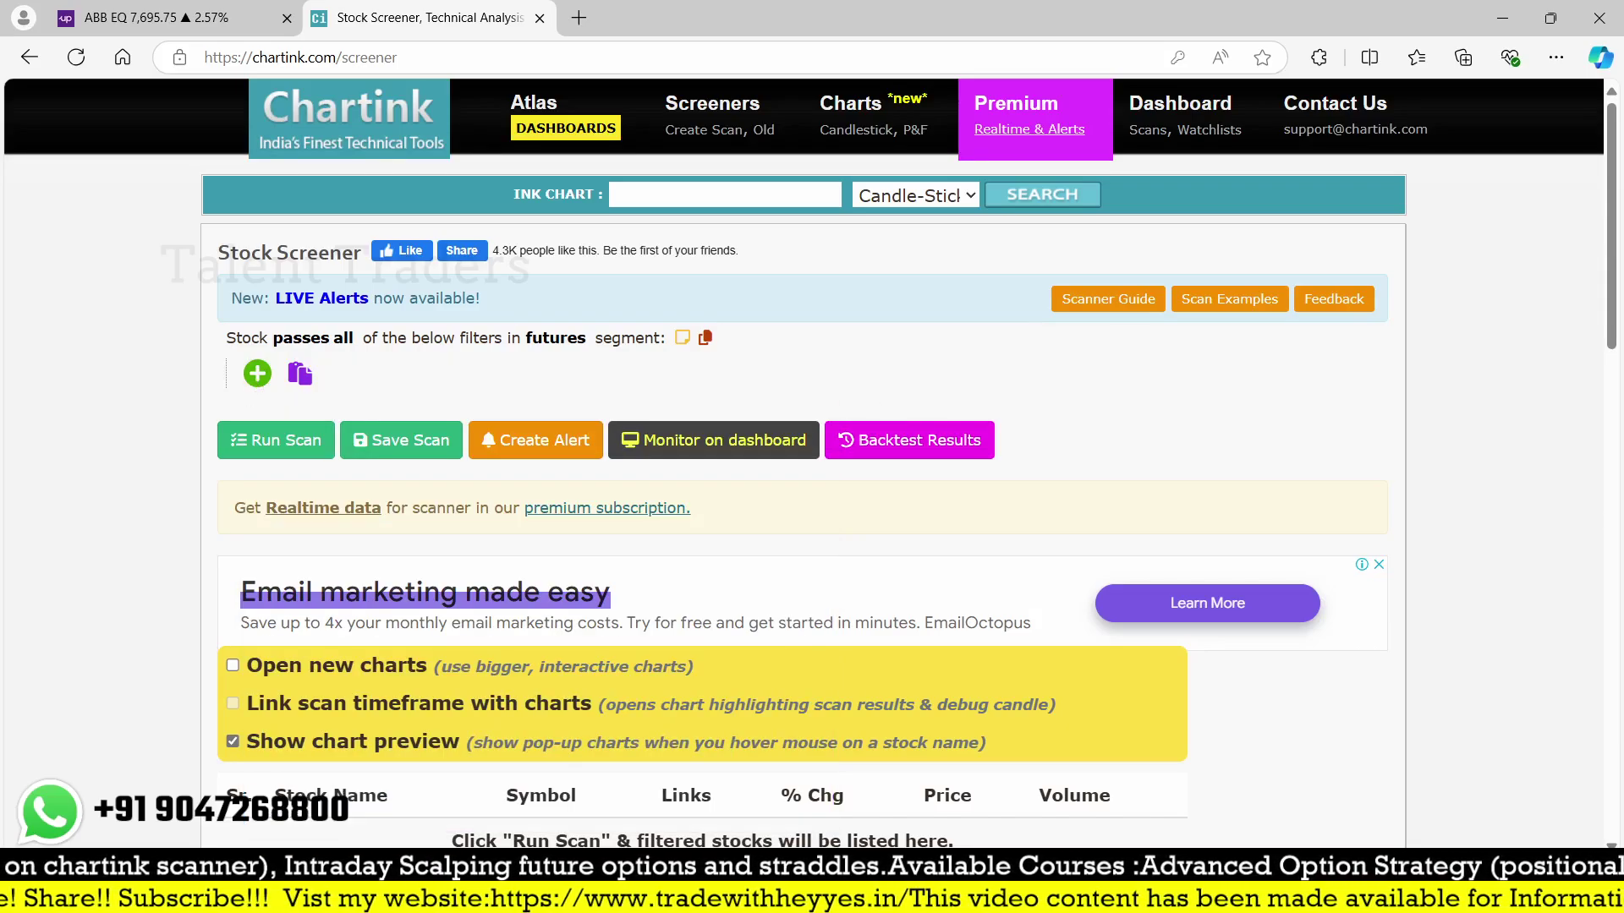
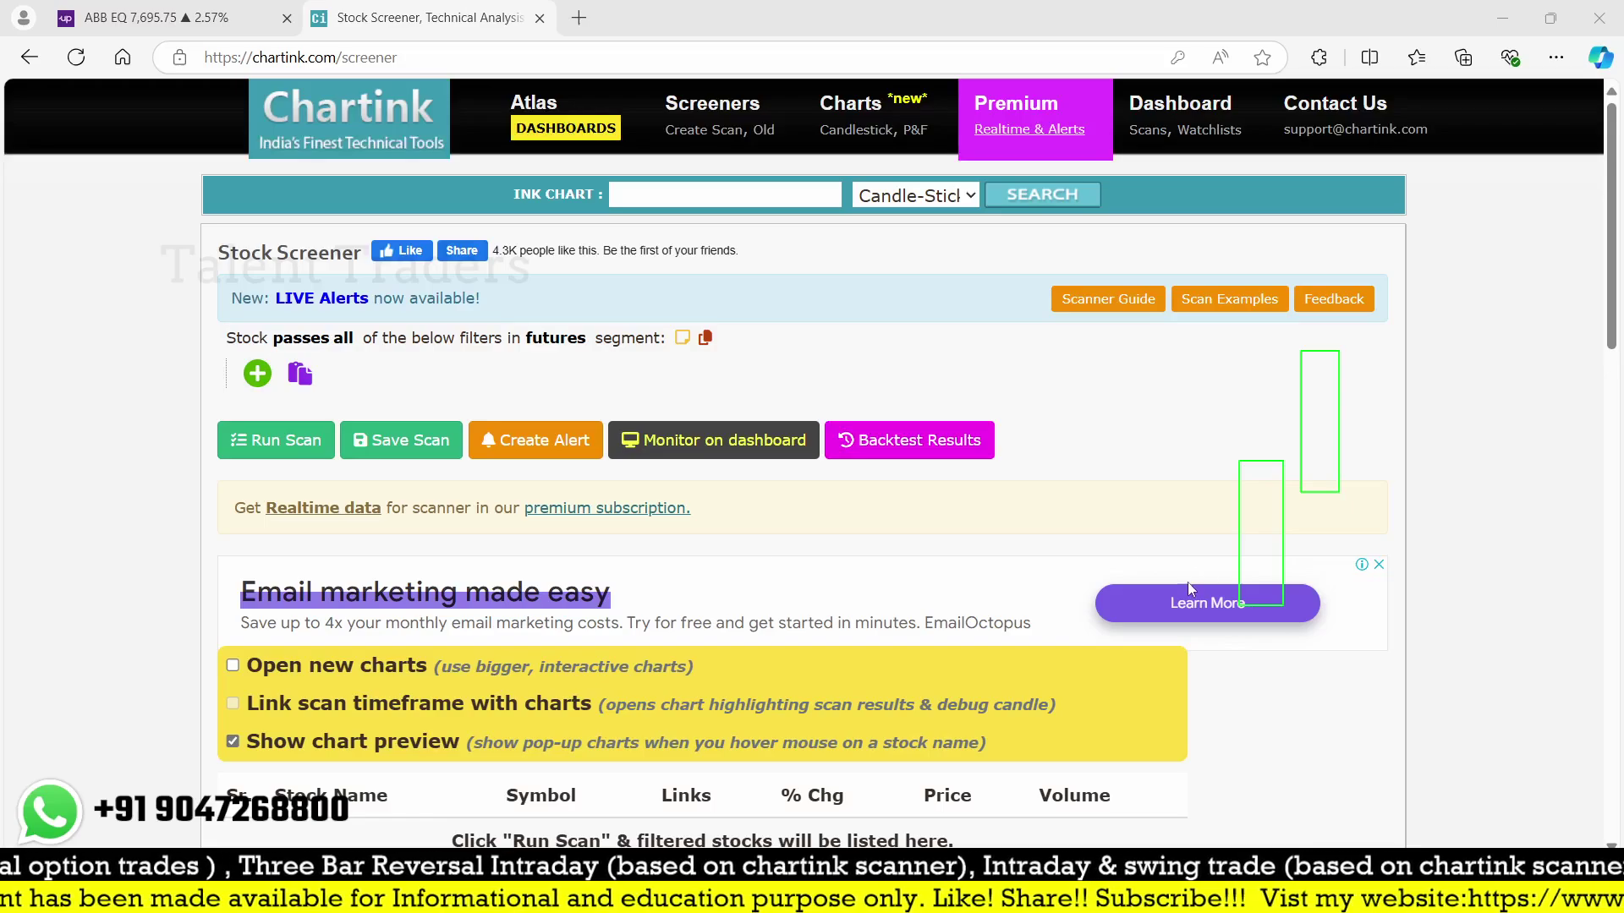
- Sketch a red candle body below and before the two green candle outlines
drag(1175, 605, 1201, 700)
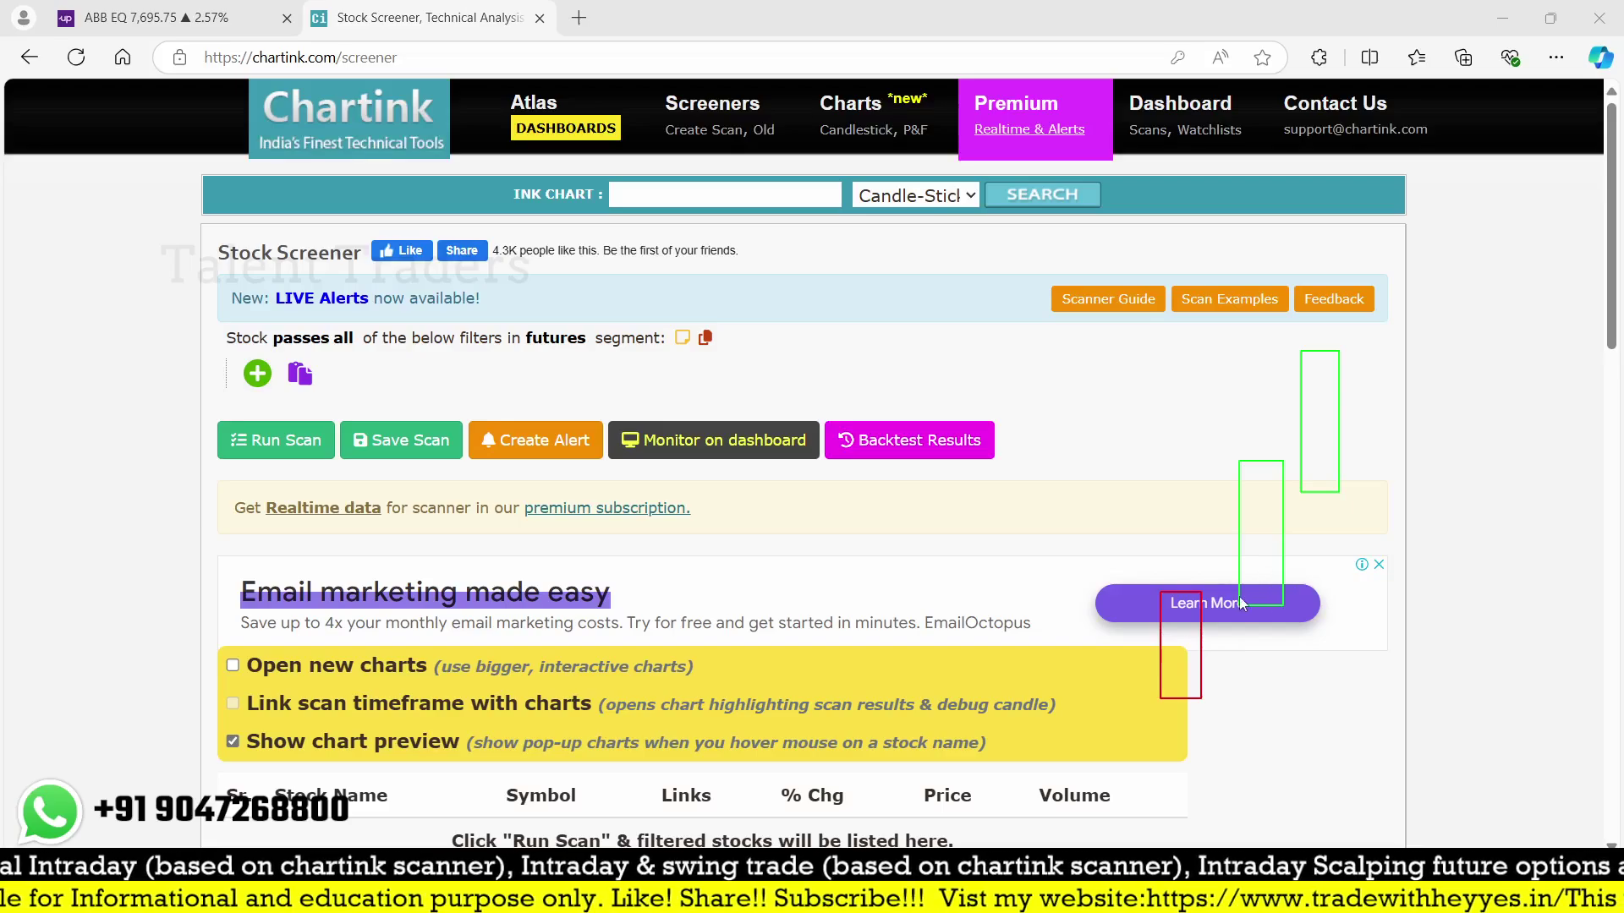
mouse_move(1176, 574)
mouse_down()
mouse_move(1411, 589)
mouse_move(1394, 574)
mouse_up()
drag(1174, 504, 1426, 504)
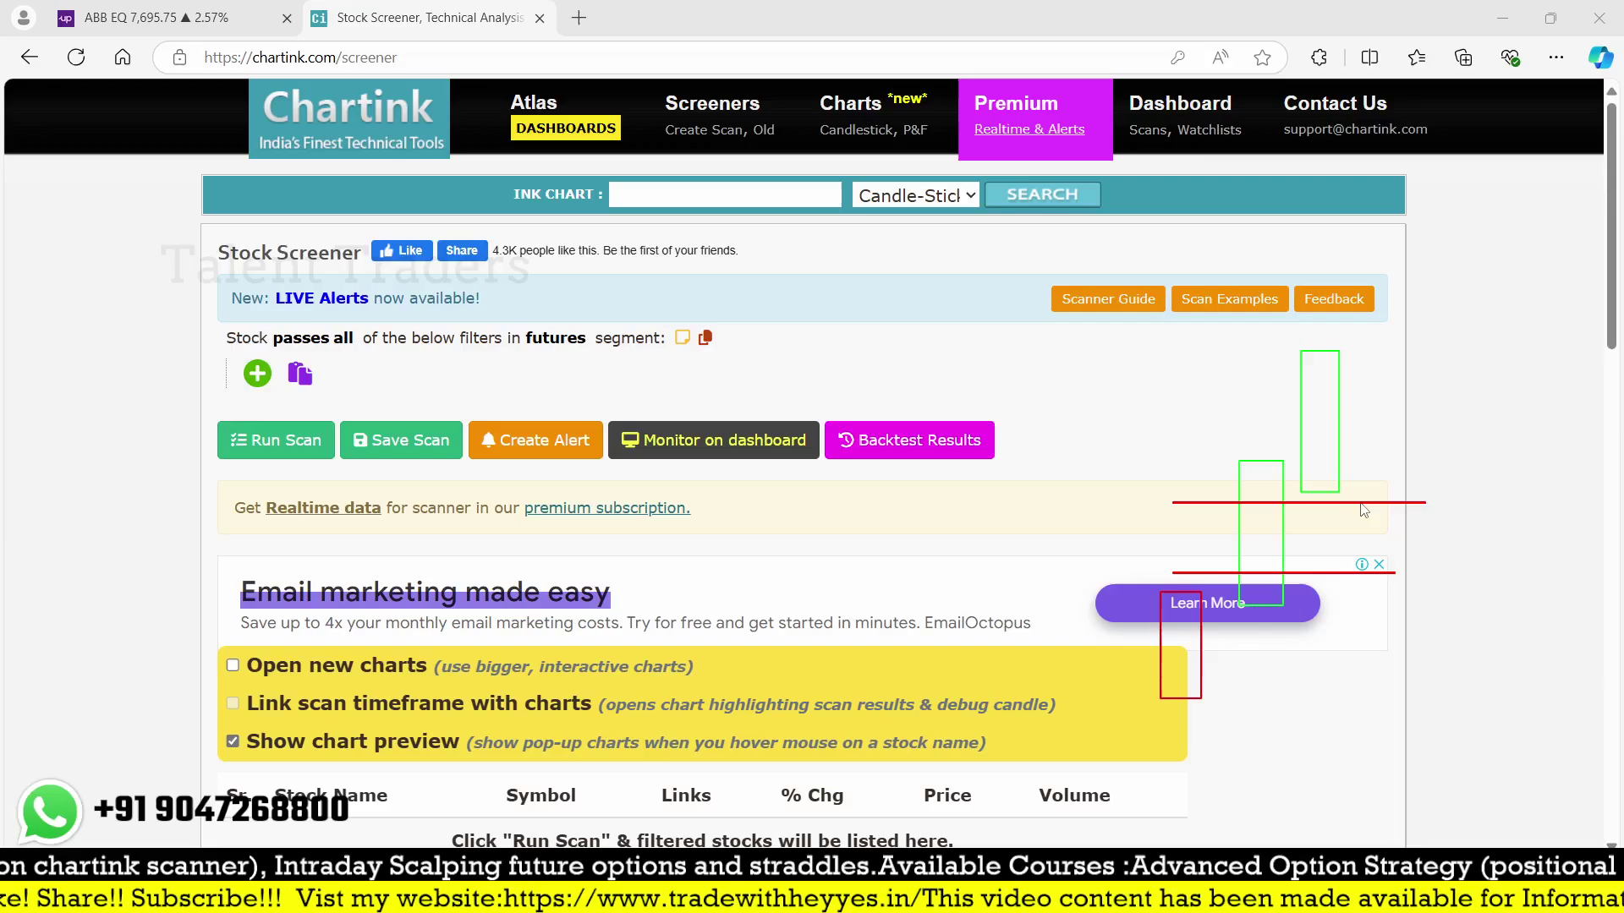
key(ctrl+z)
key(ctrl+z)
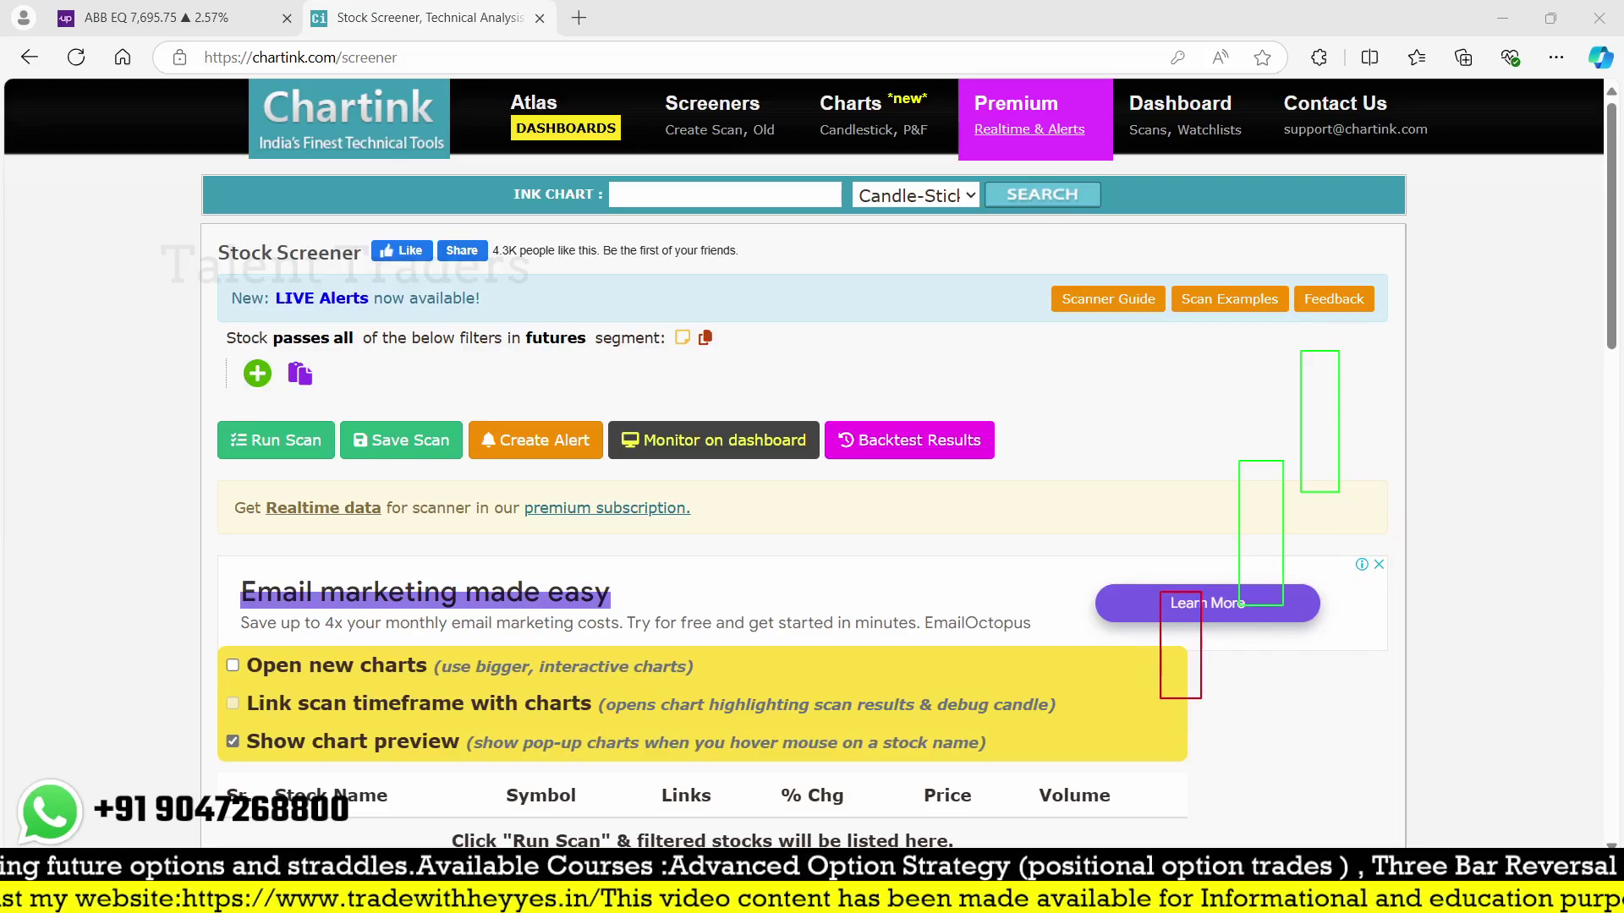
- Mark the gap in the candle sketch with red horizontal lines at the red candle's high and the last green candle's low
drag(1183, 593, 1391, 594)
drag(1280, 495, 1419, 494)
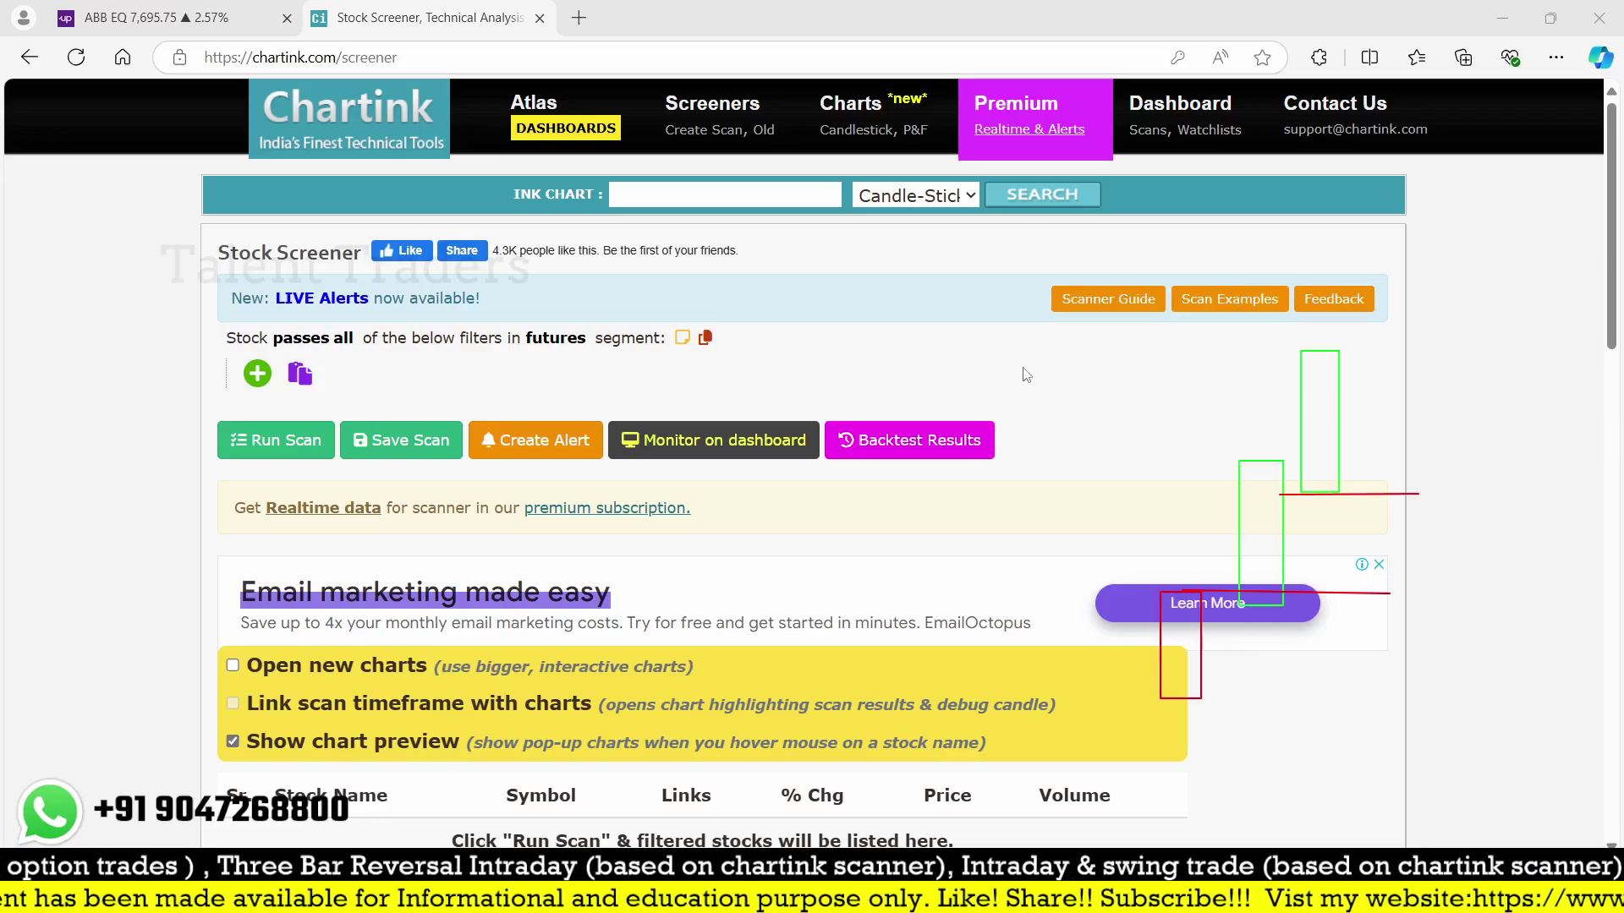
- Add a filter to the futures scan with Daily Close as its measure
click(256, 374)
text(close)
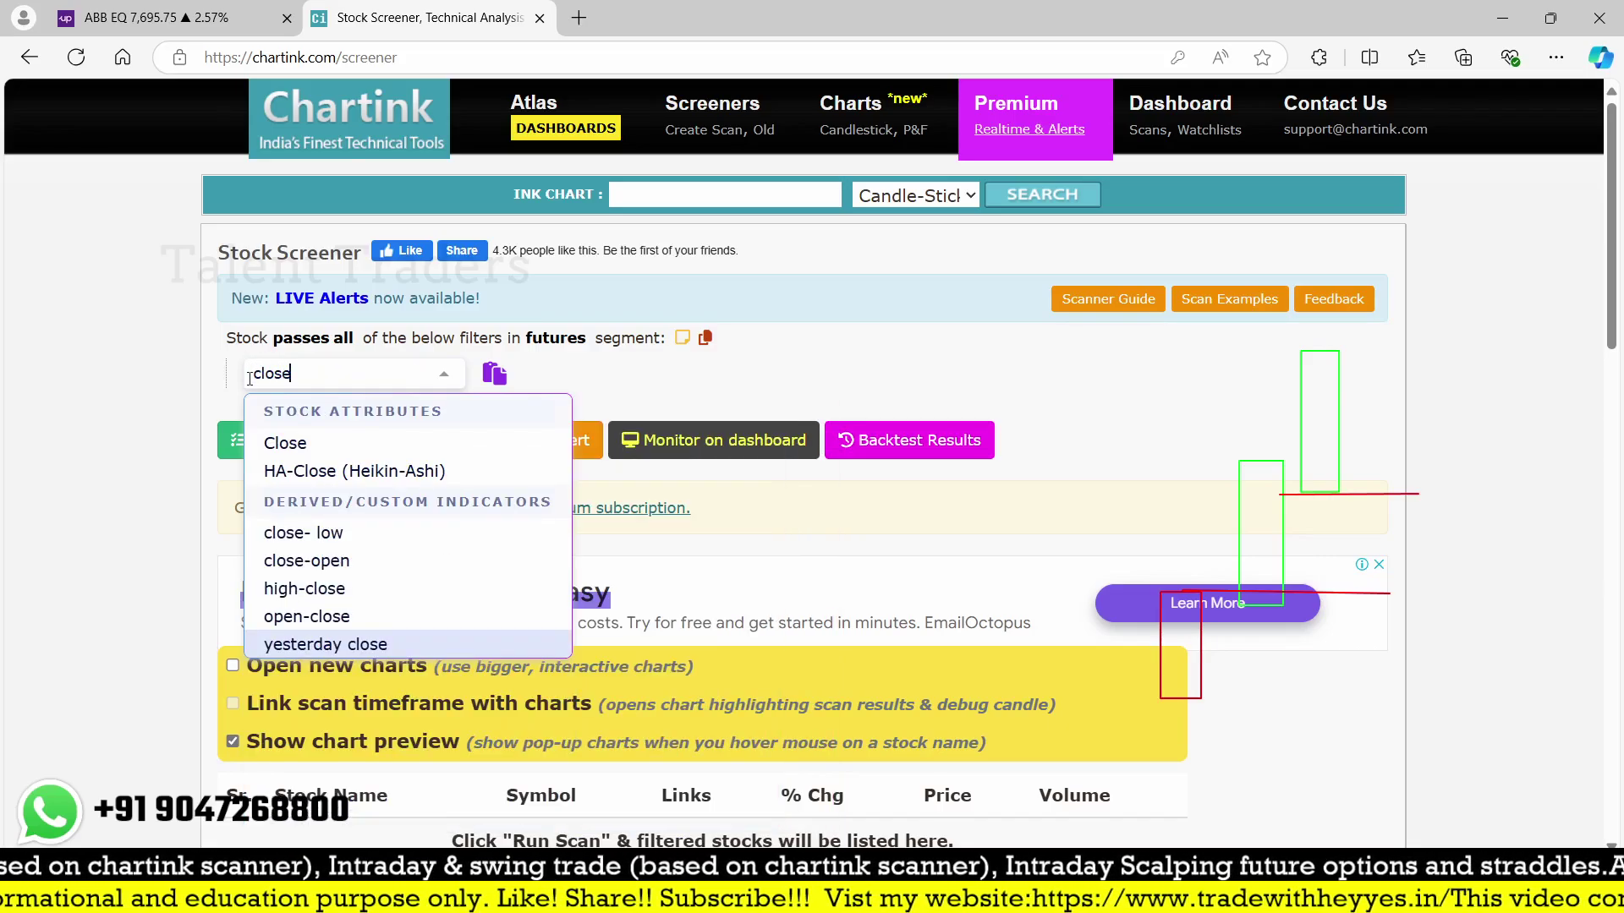
key(Return)
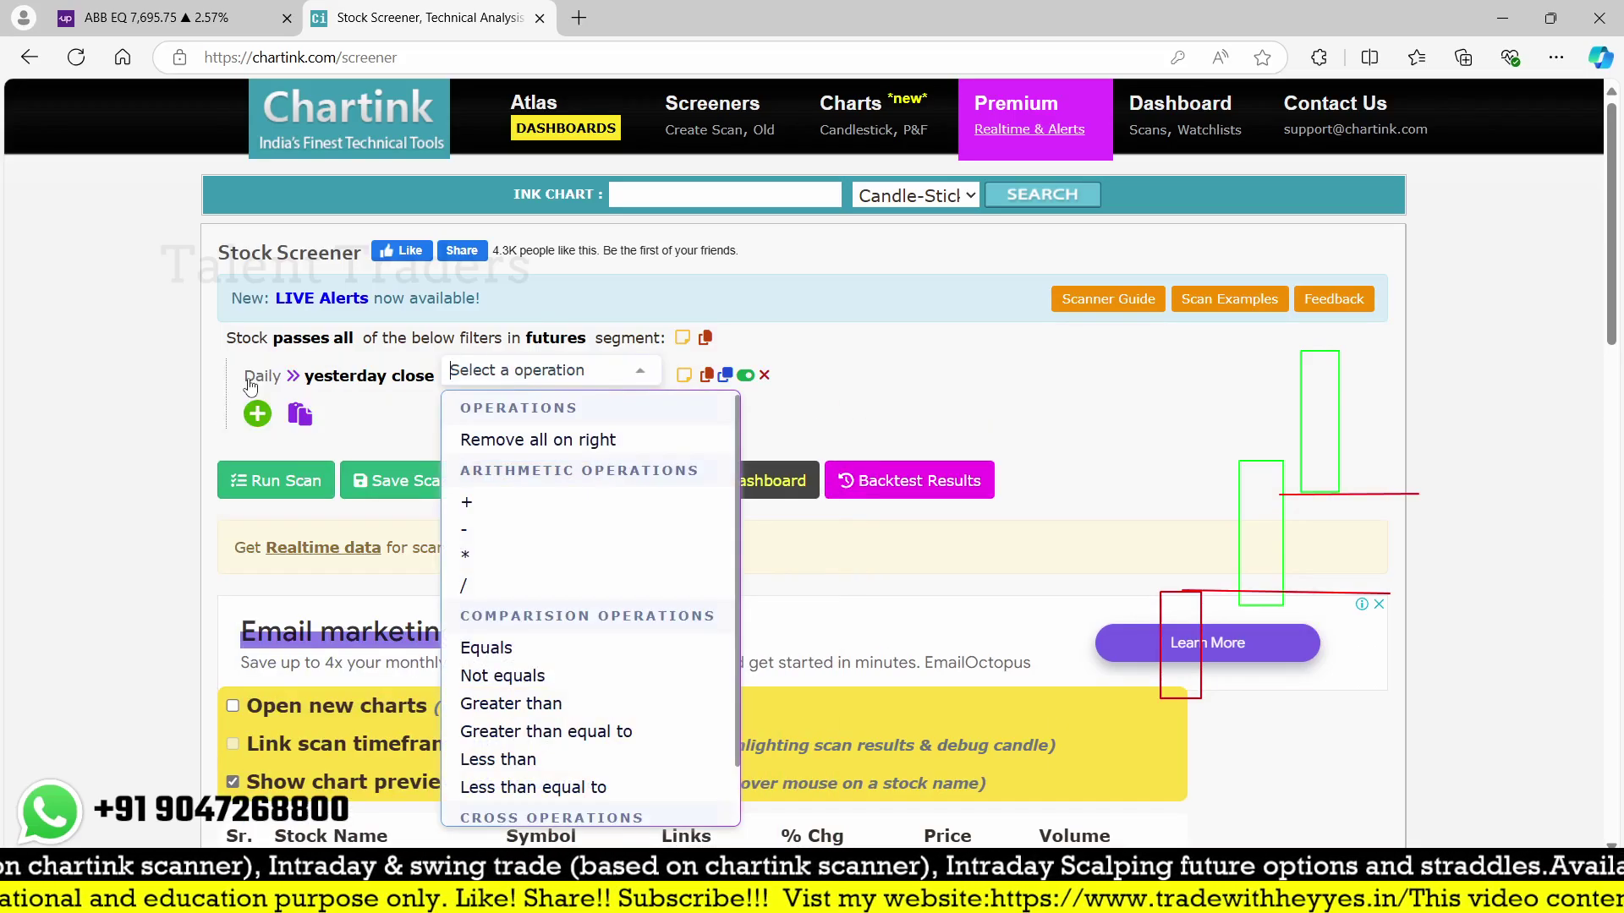
click(373, 378)
text(close)
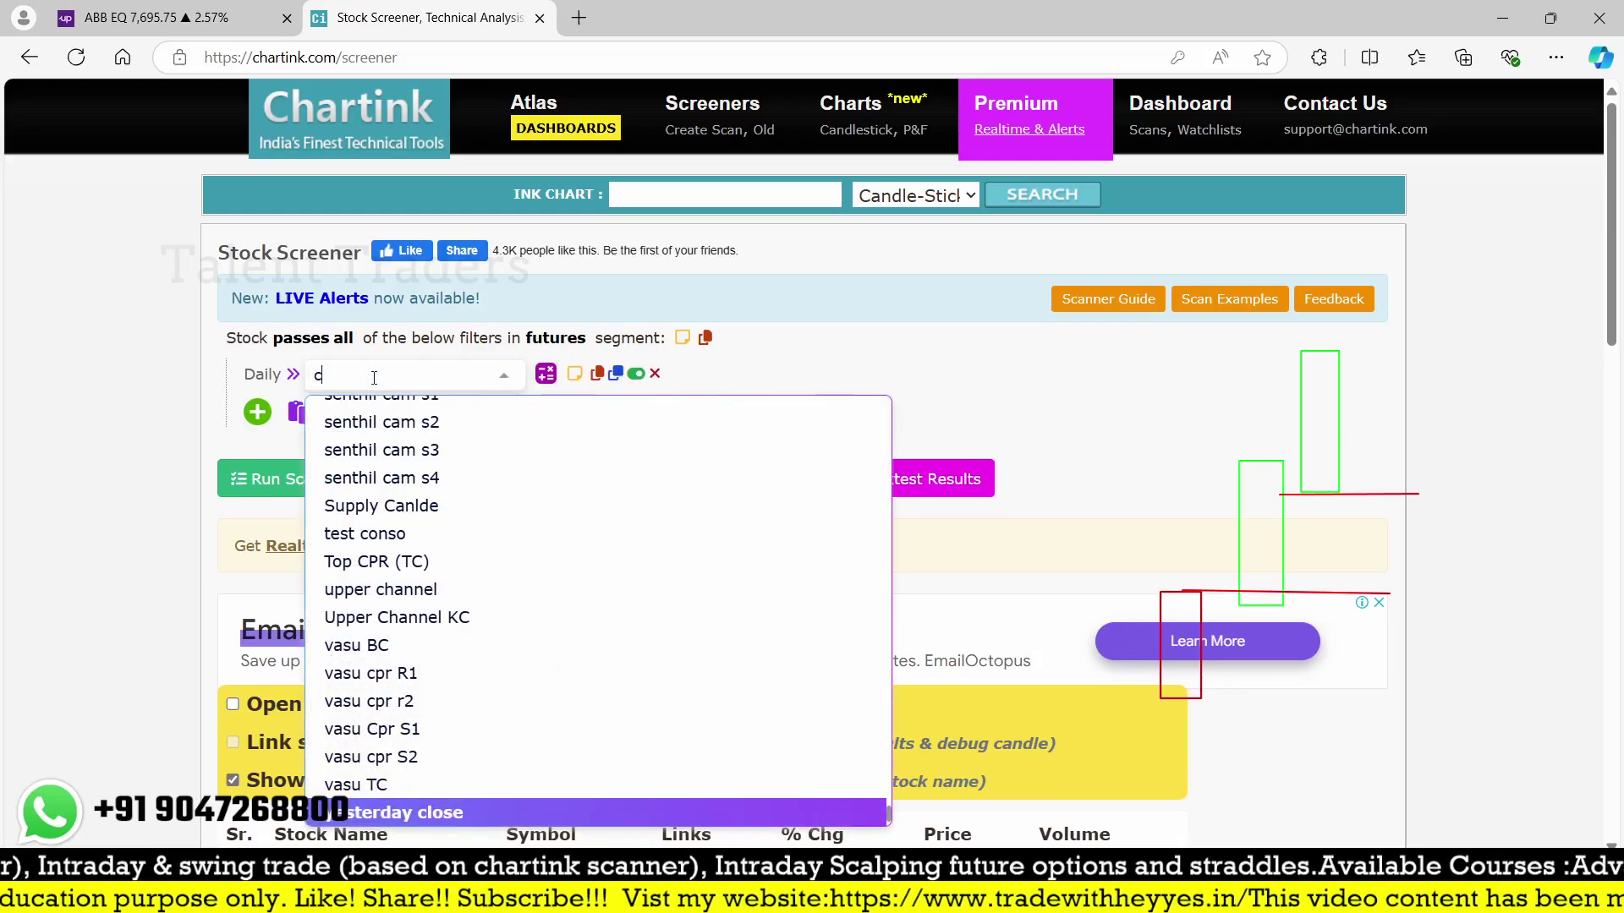
click(400, 444)
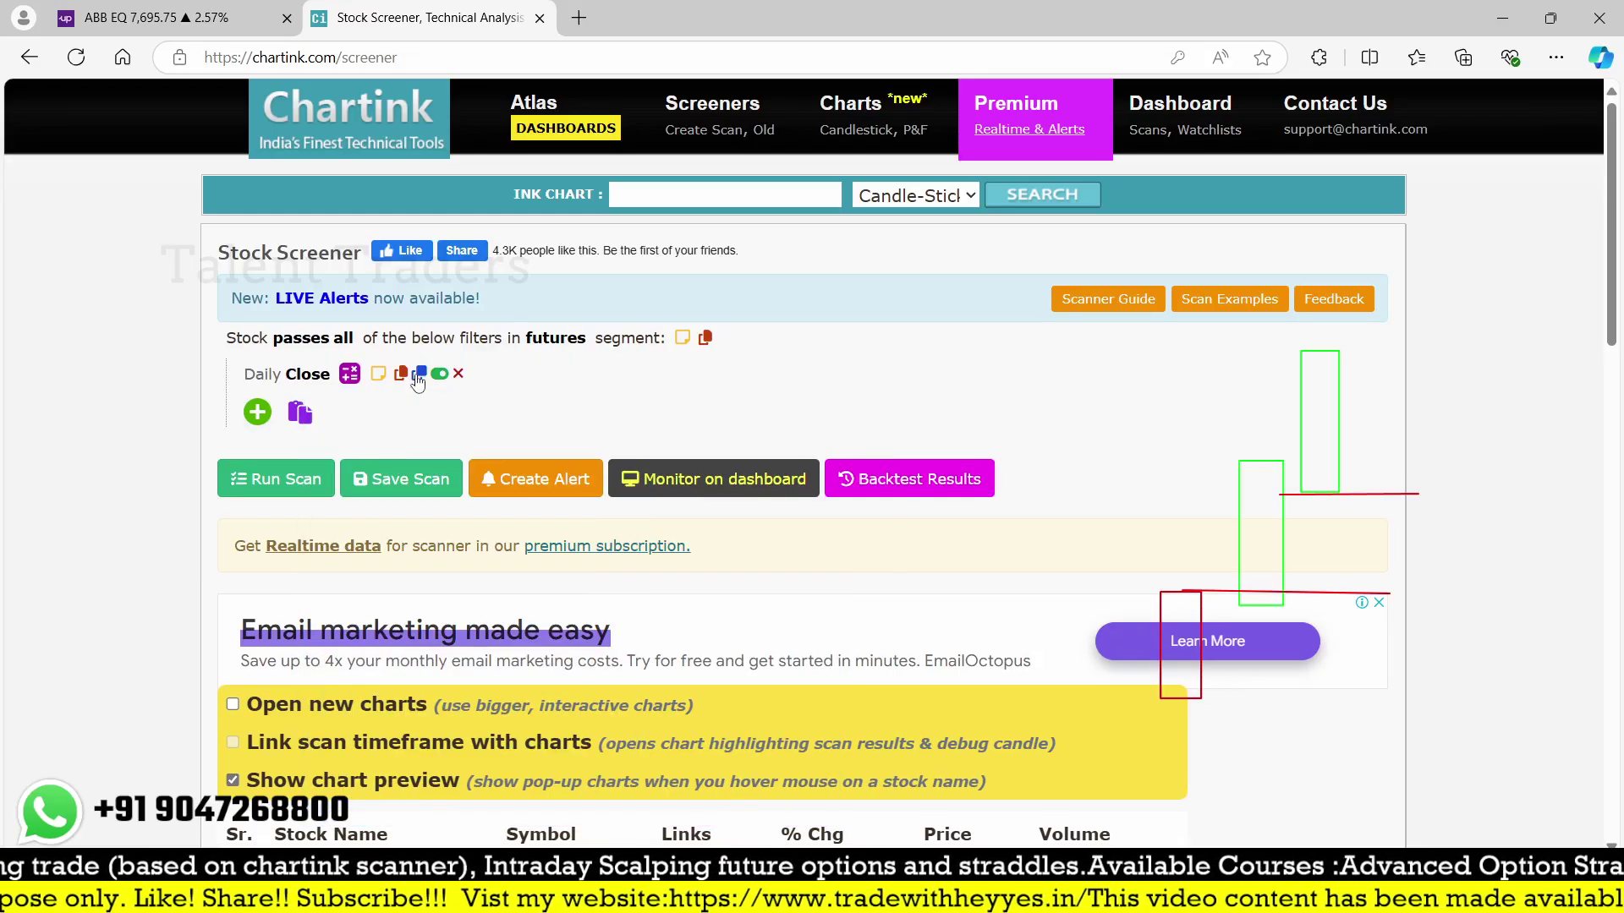
- Complete the first filter so that Daily Close is Greater than Daily Open
click(362, 372)
text(gre)
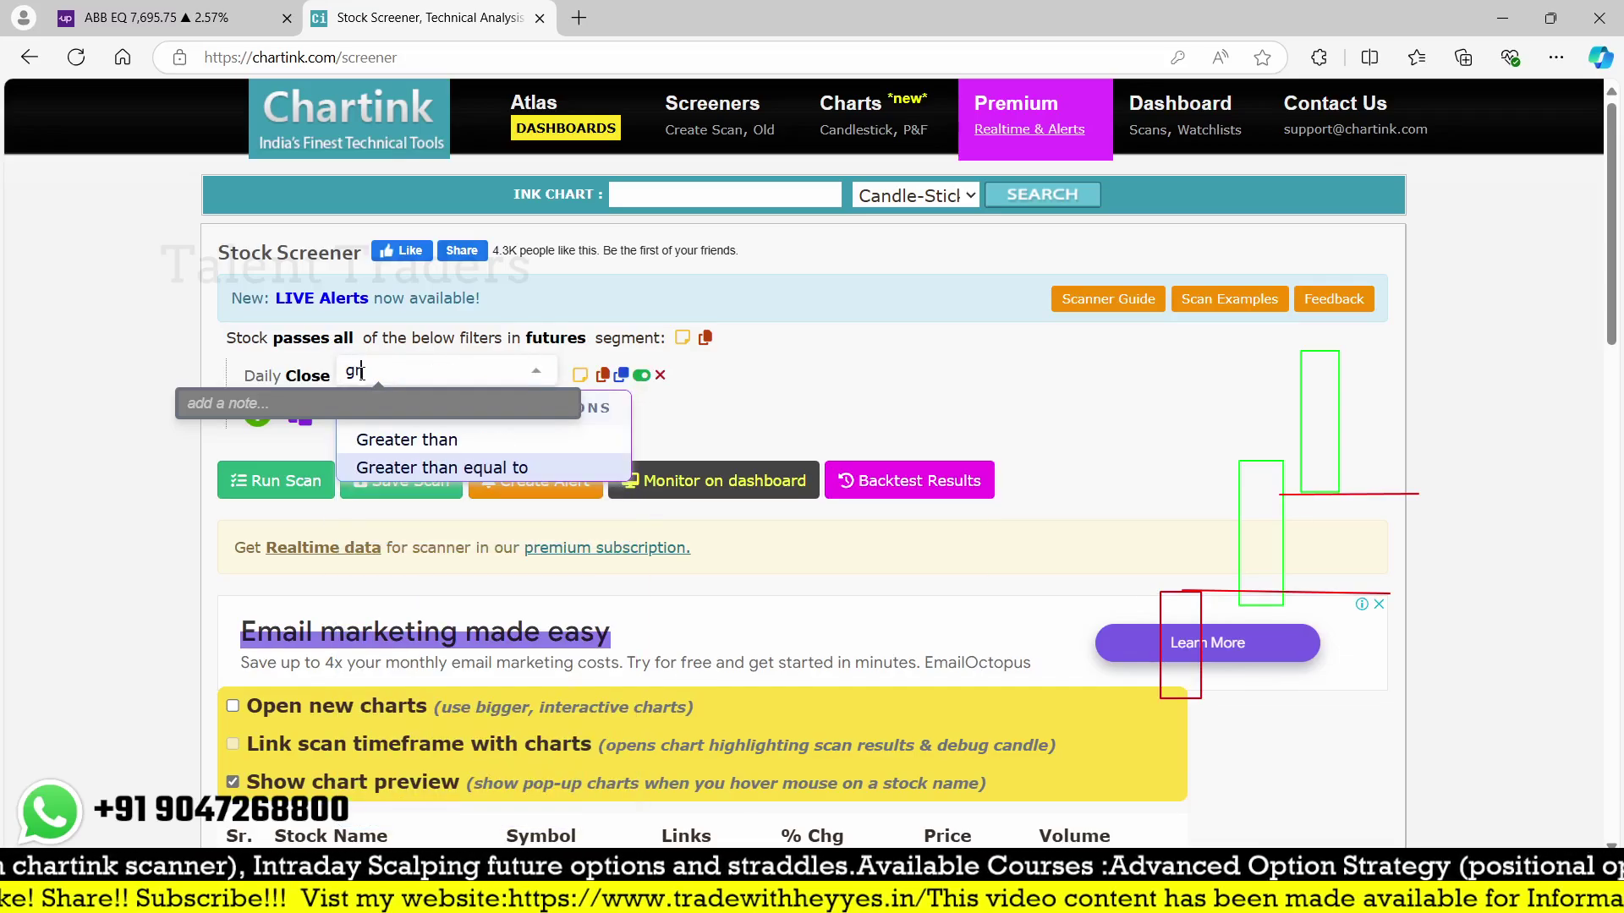
click(371, 439)
text(open)
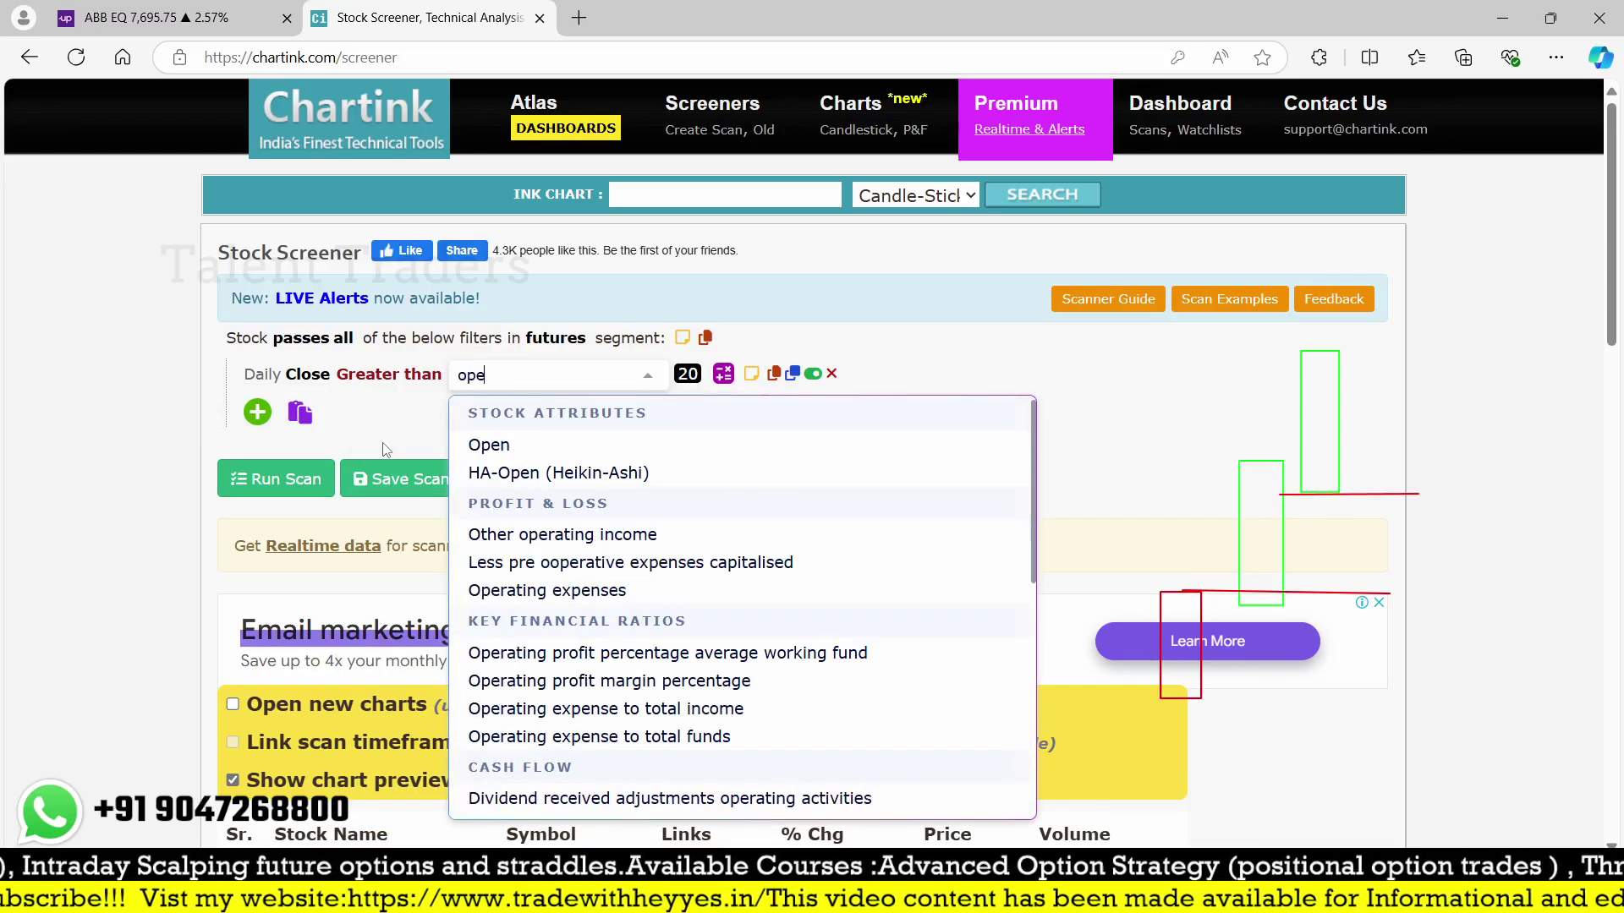
click(484, 443)
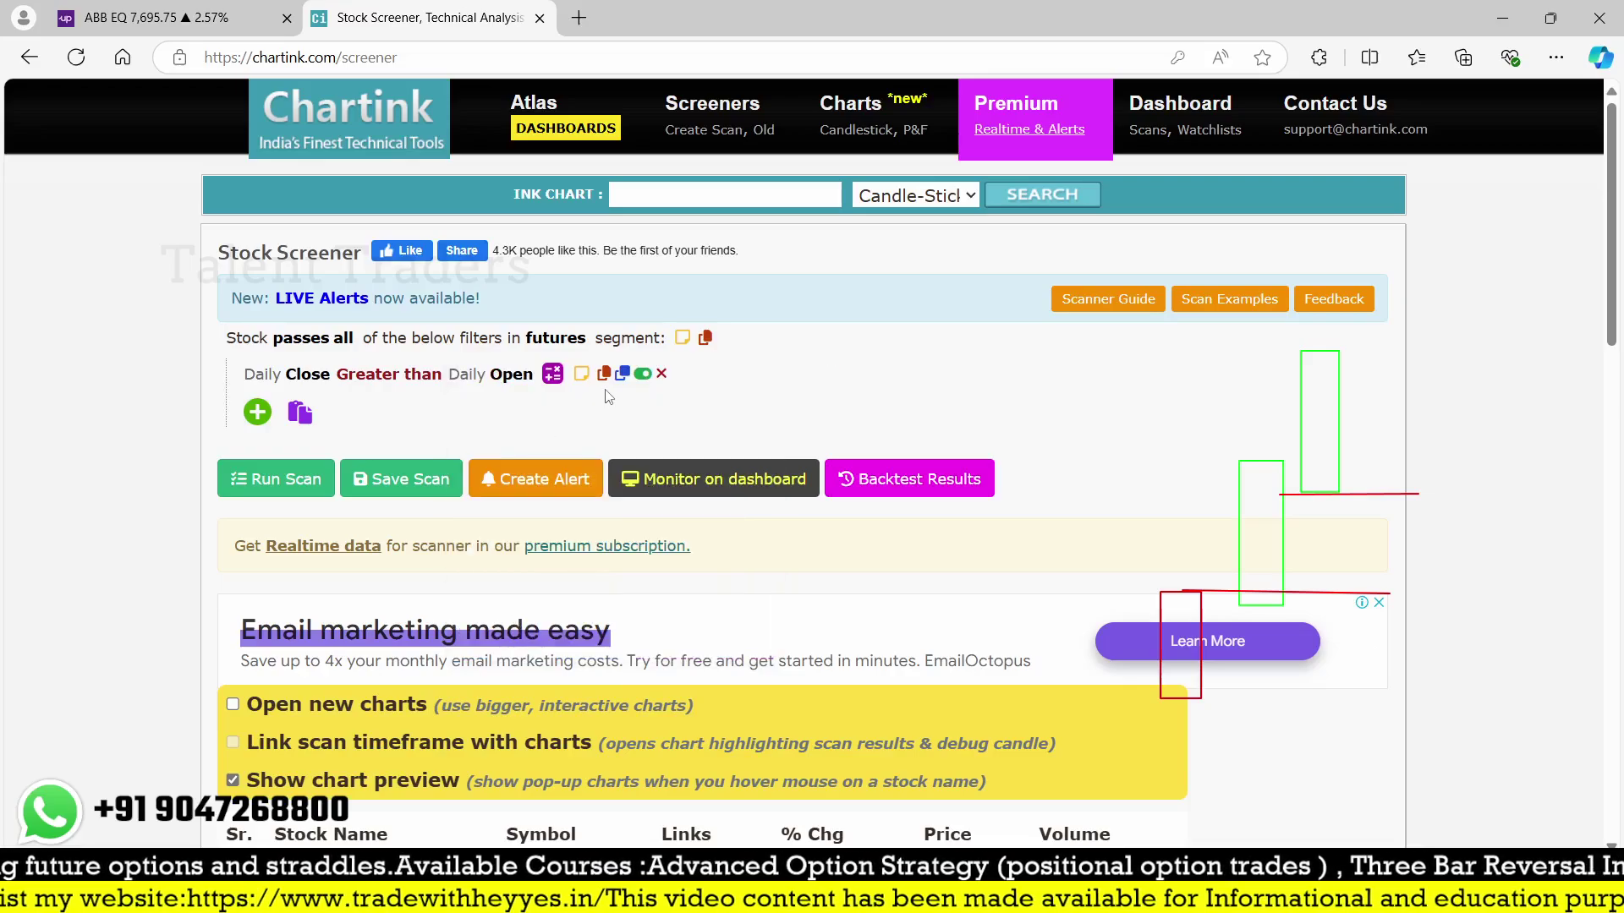
- Duplicate the Close Greater than Open filter twice to get three identical conditions
click(605, 374)
key(Return)
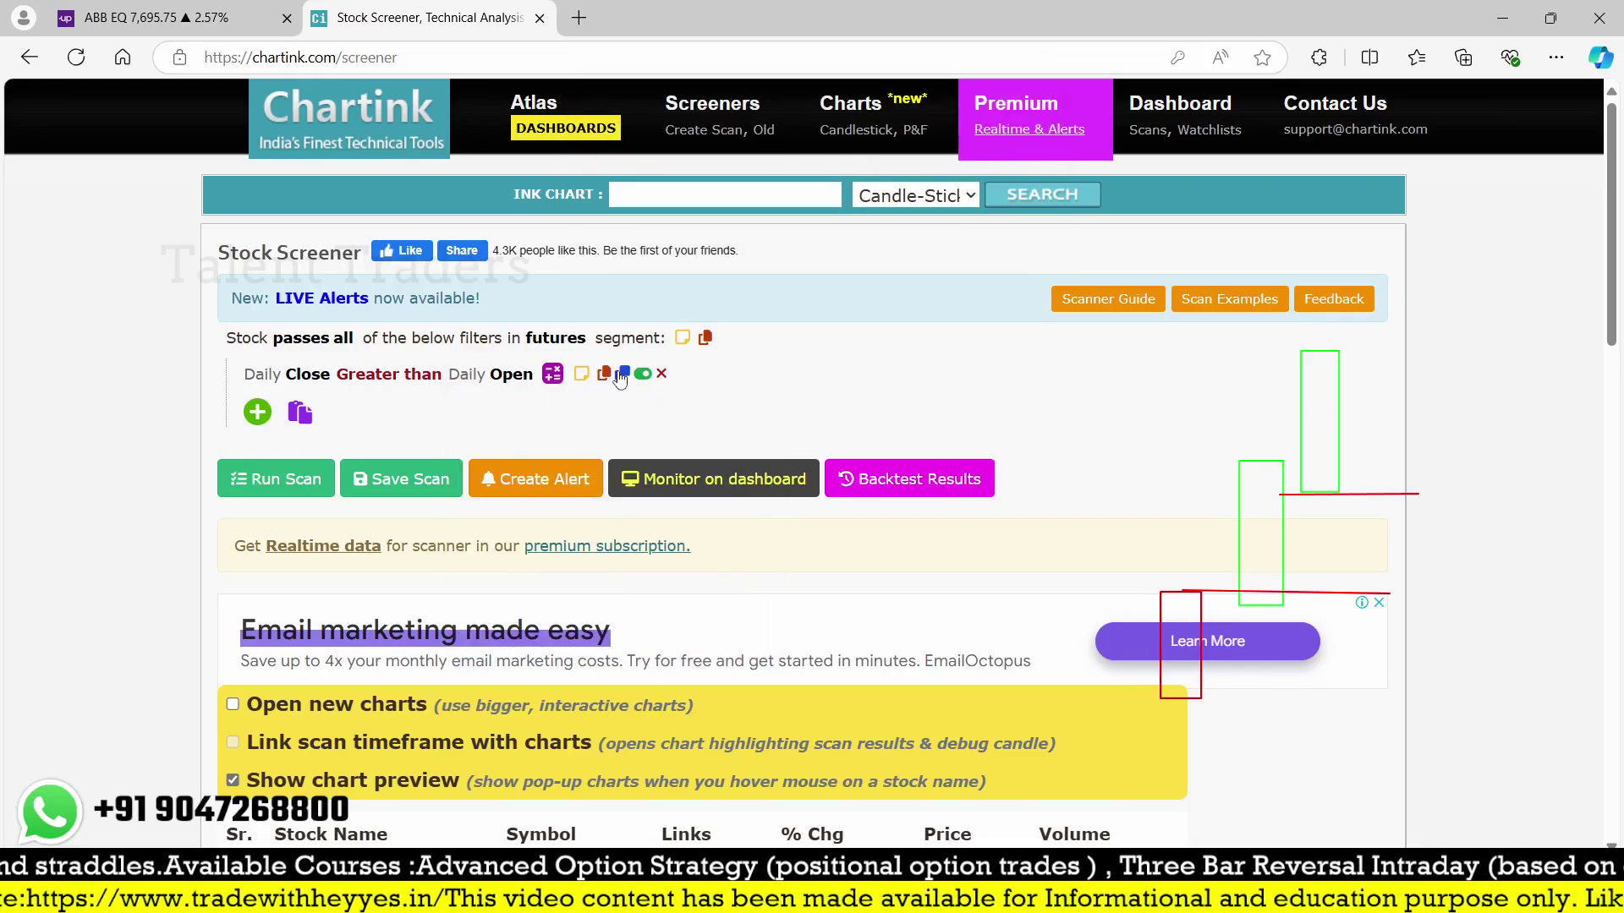
click(622, 375)
click(623, 413)
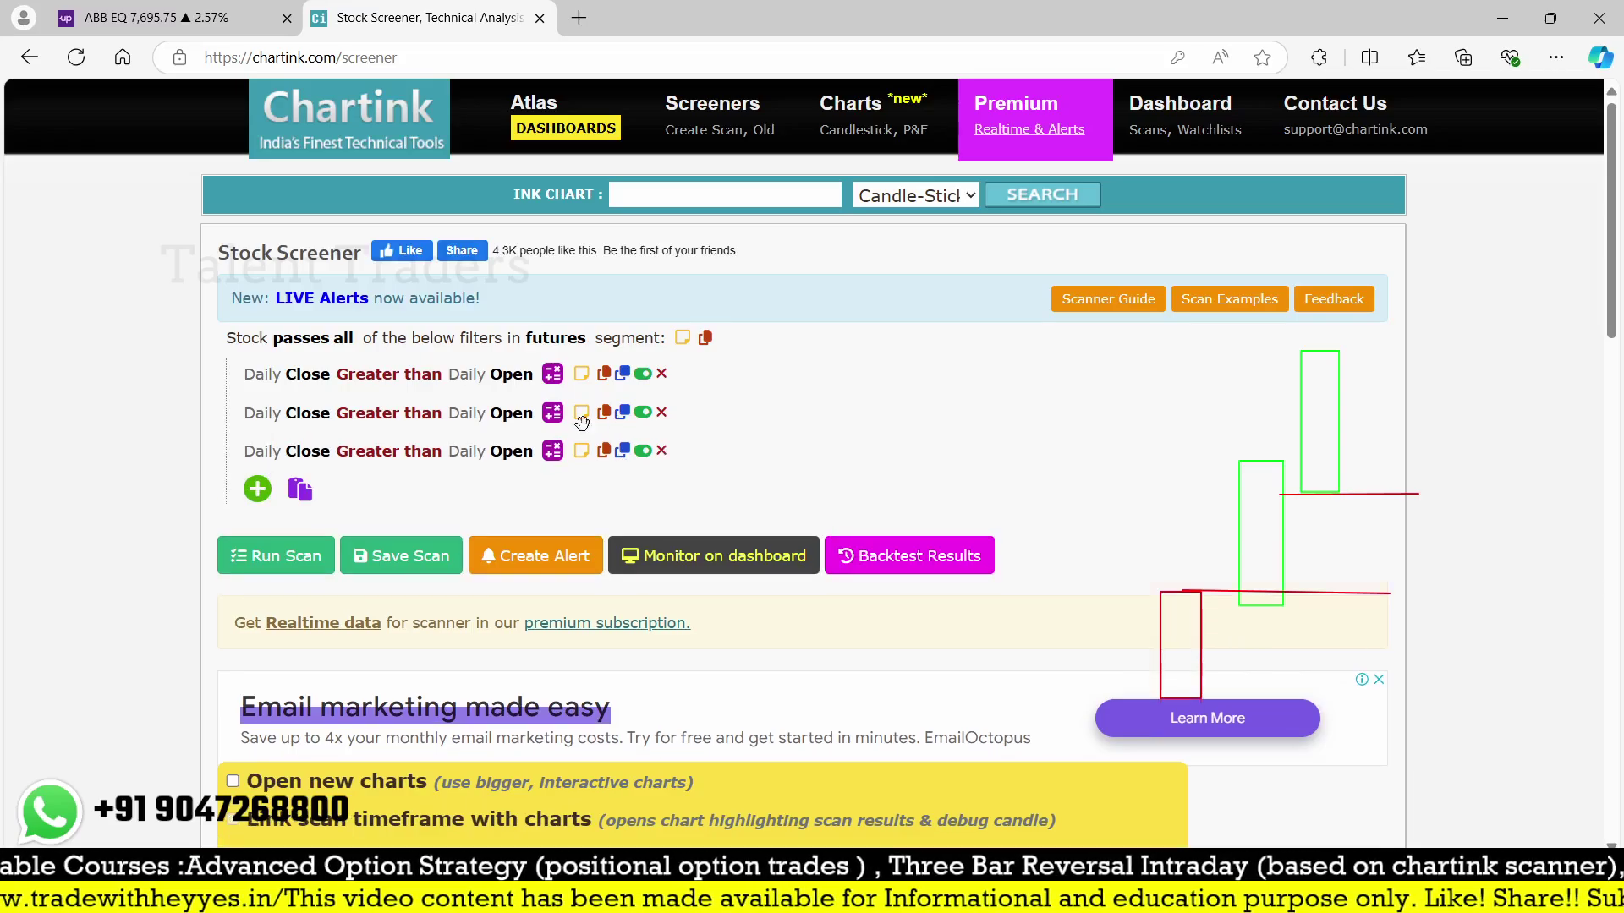
- Set both the Close and Open offsets of the second filter to 1 day ago
click(258, 413)
click(305, 554)
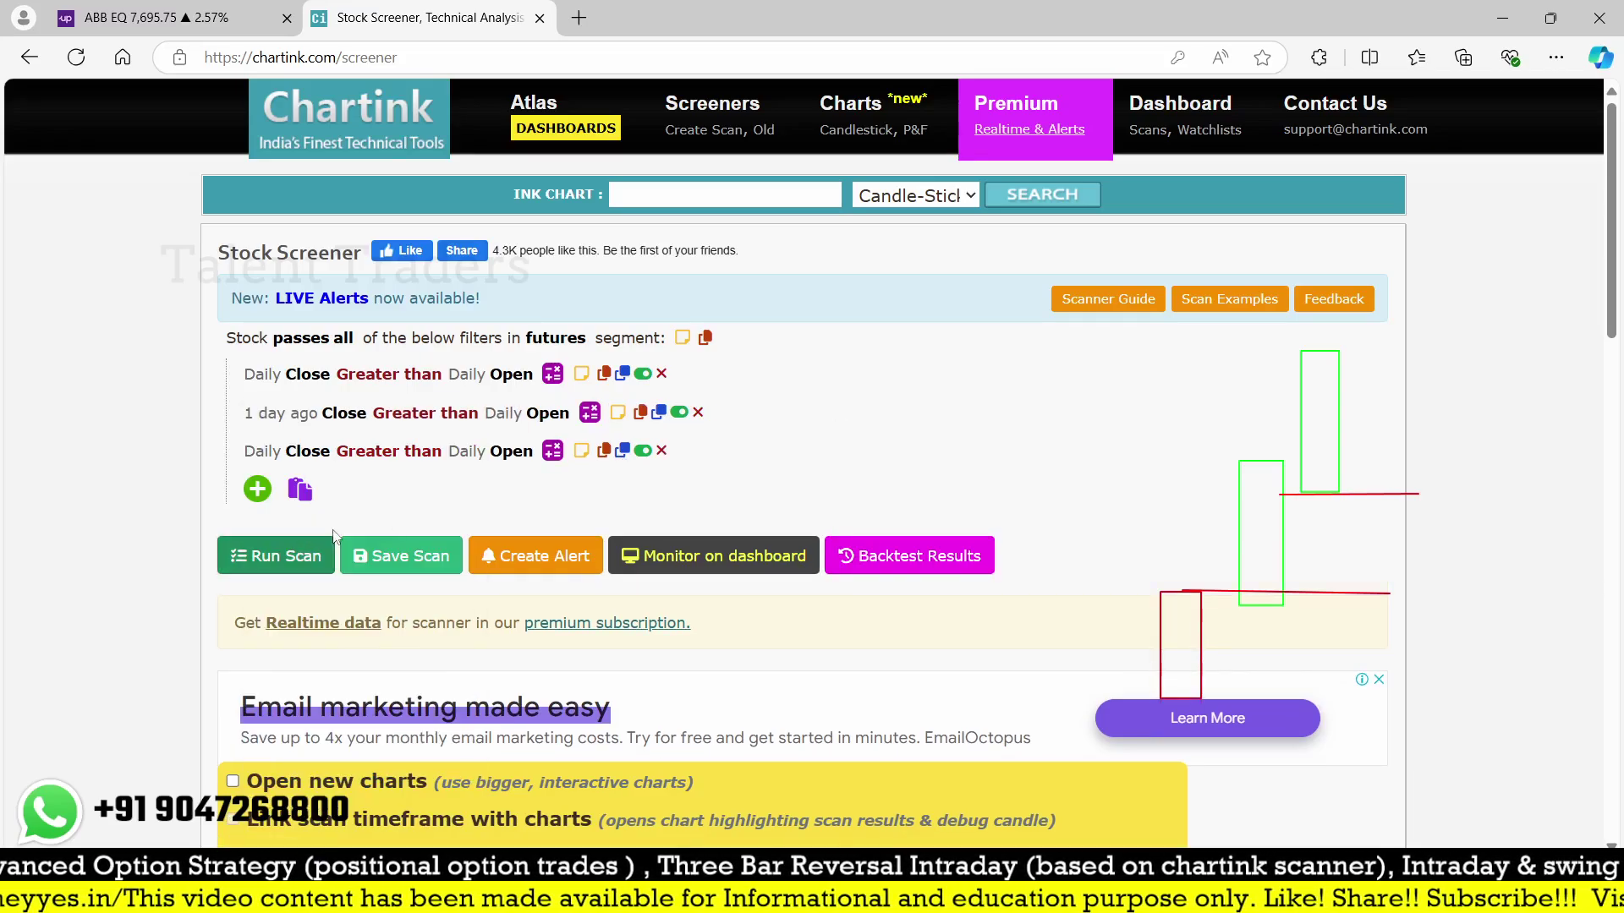
click(507, 413)
click(544, 551)
- Change the third filter to 2 days ago Close Less than 2 days ago Open
click(269, 452)
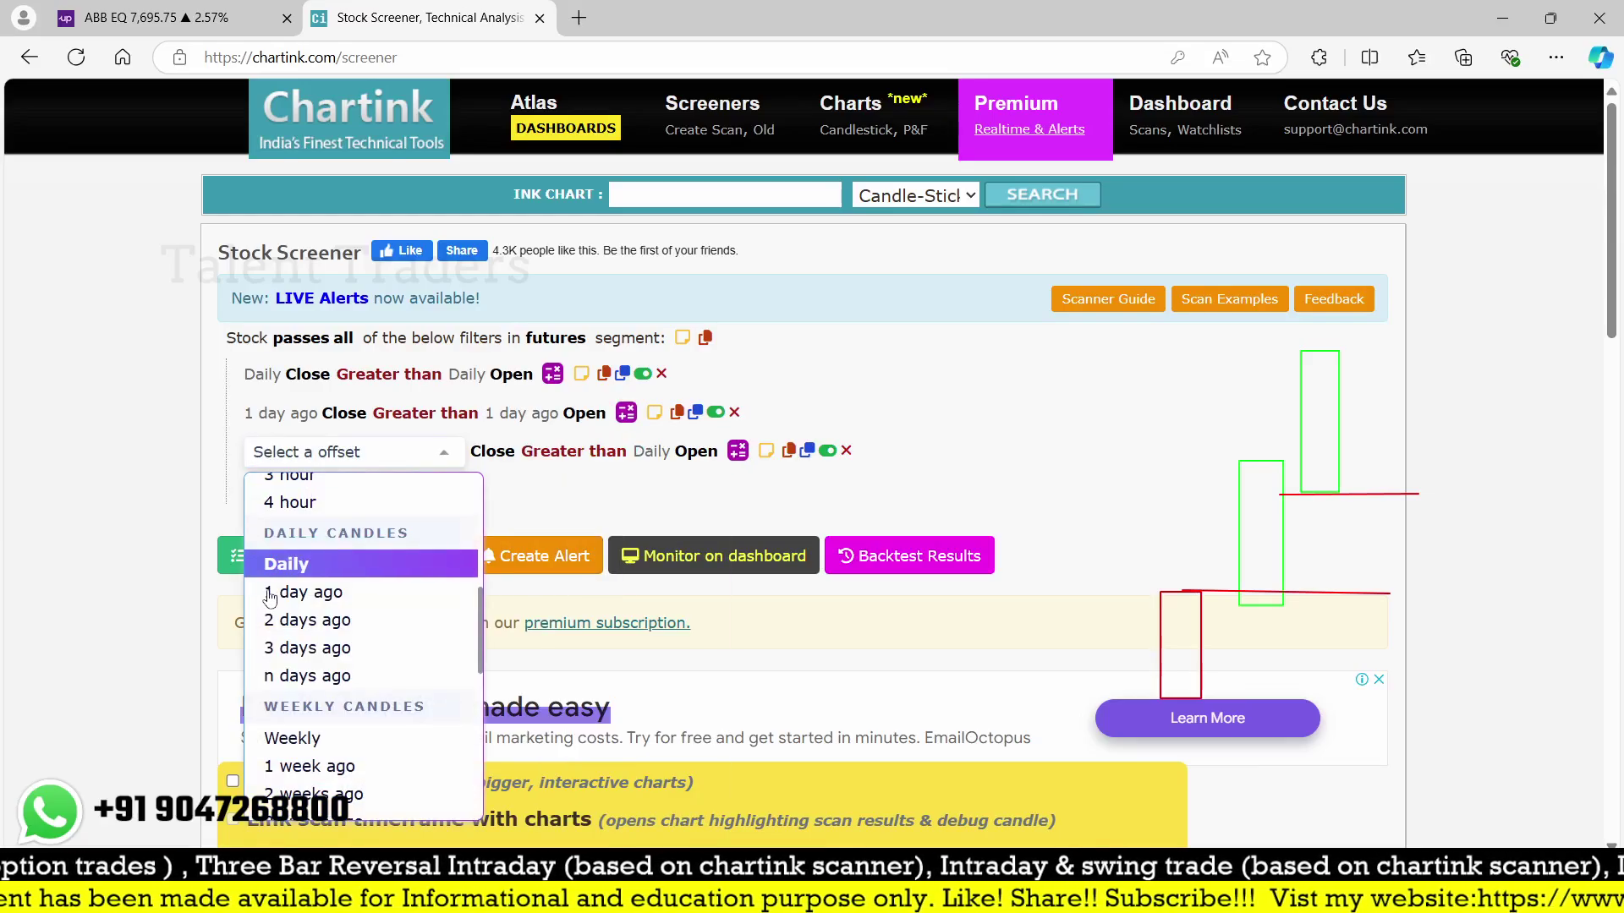
click(271, 618)
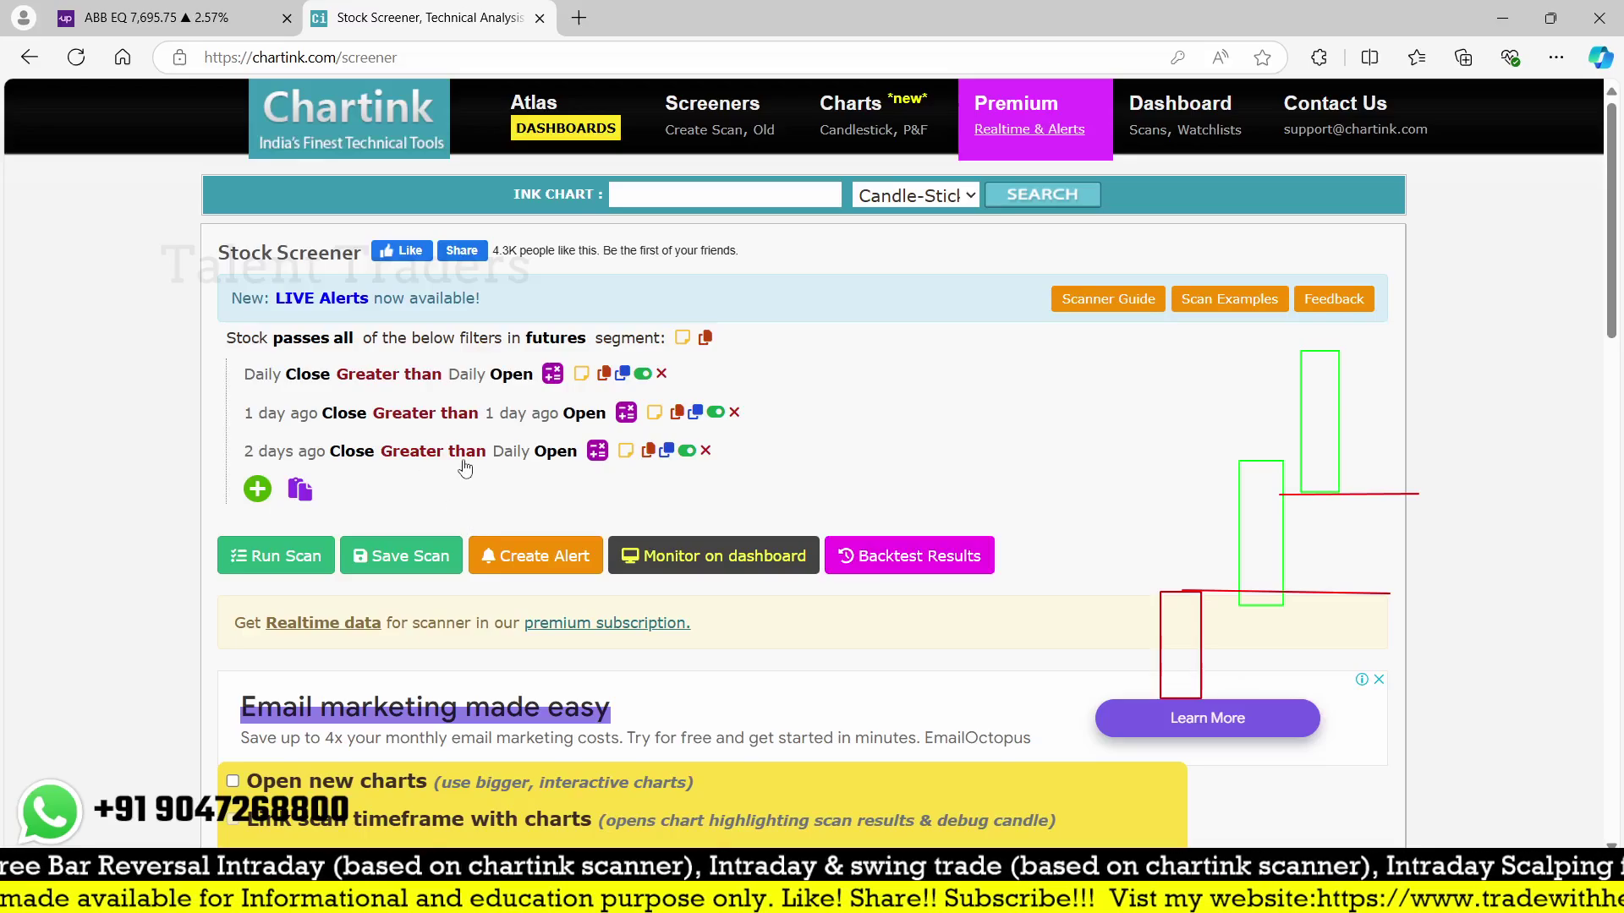
click(441, 451)
text(les)
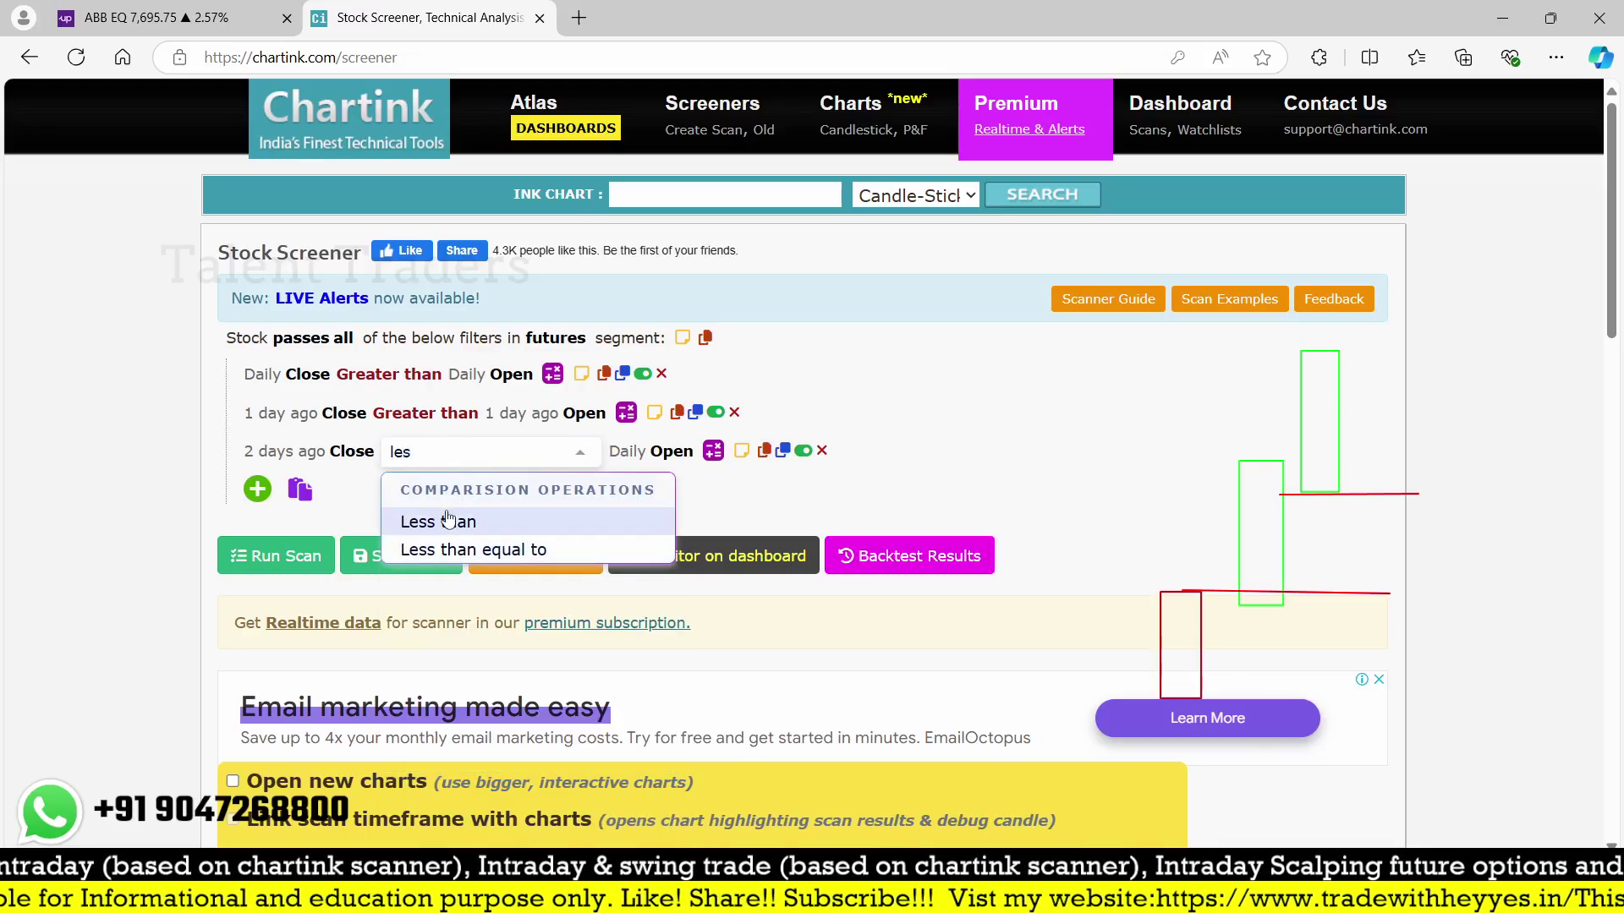
click(444, 522)
click(480, 455)
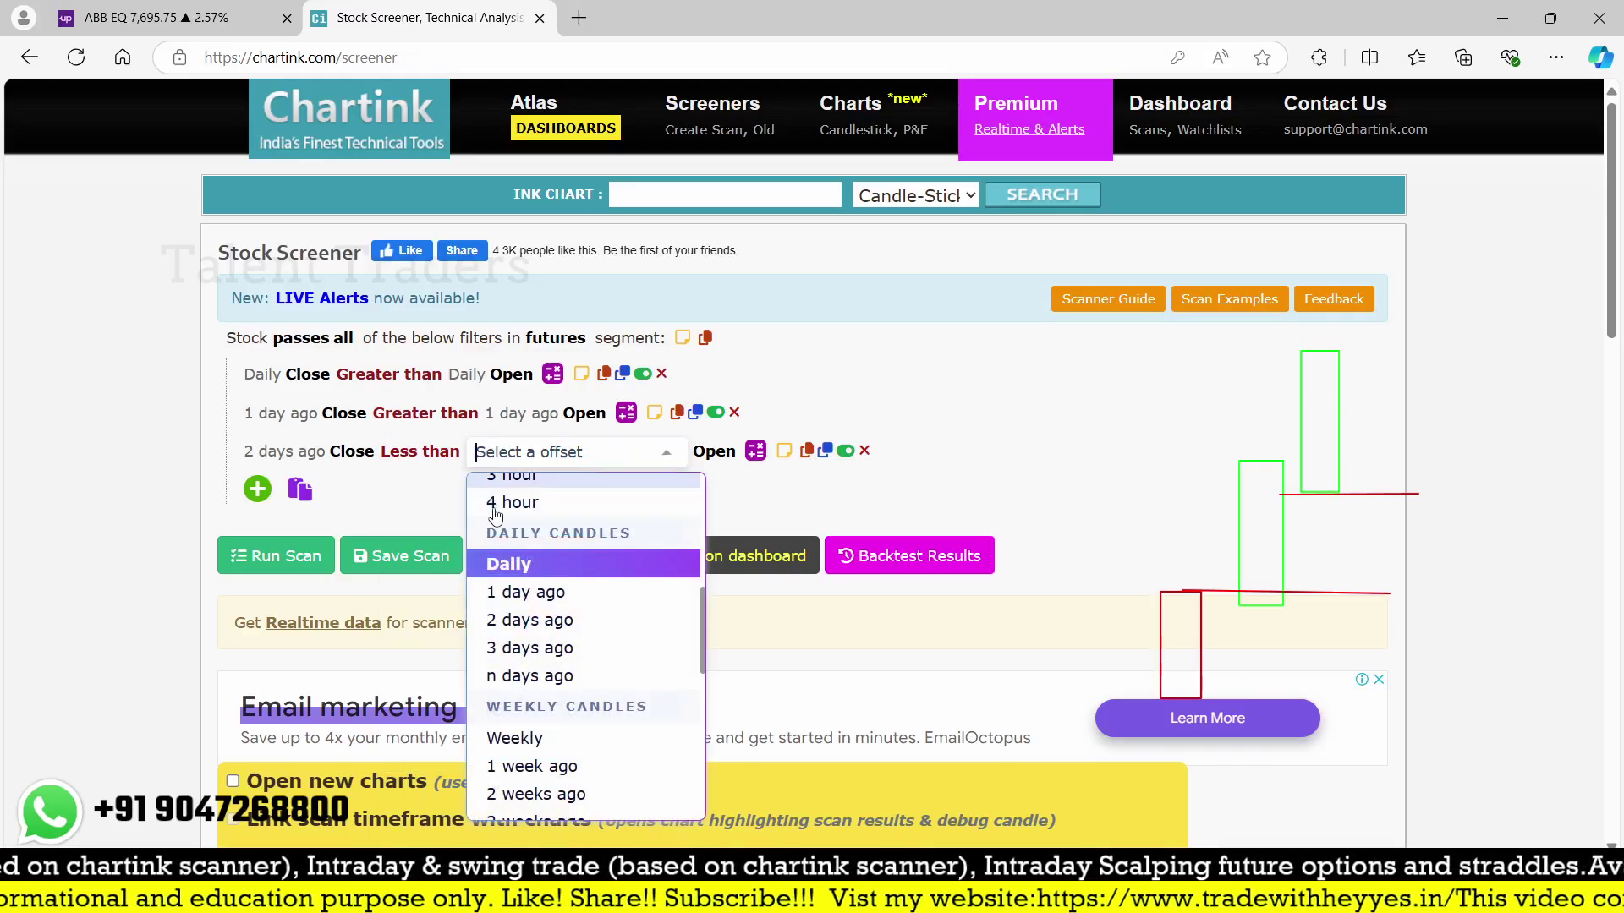
click(530, 620)
- Run the scan with the three candle-colour filters and review the matching stocks
click(292, 550)
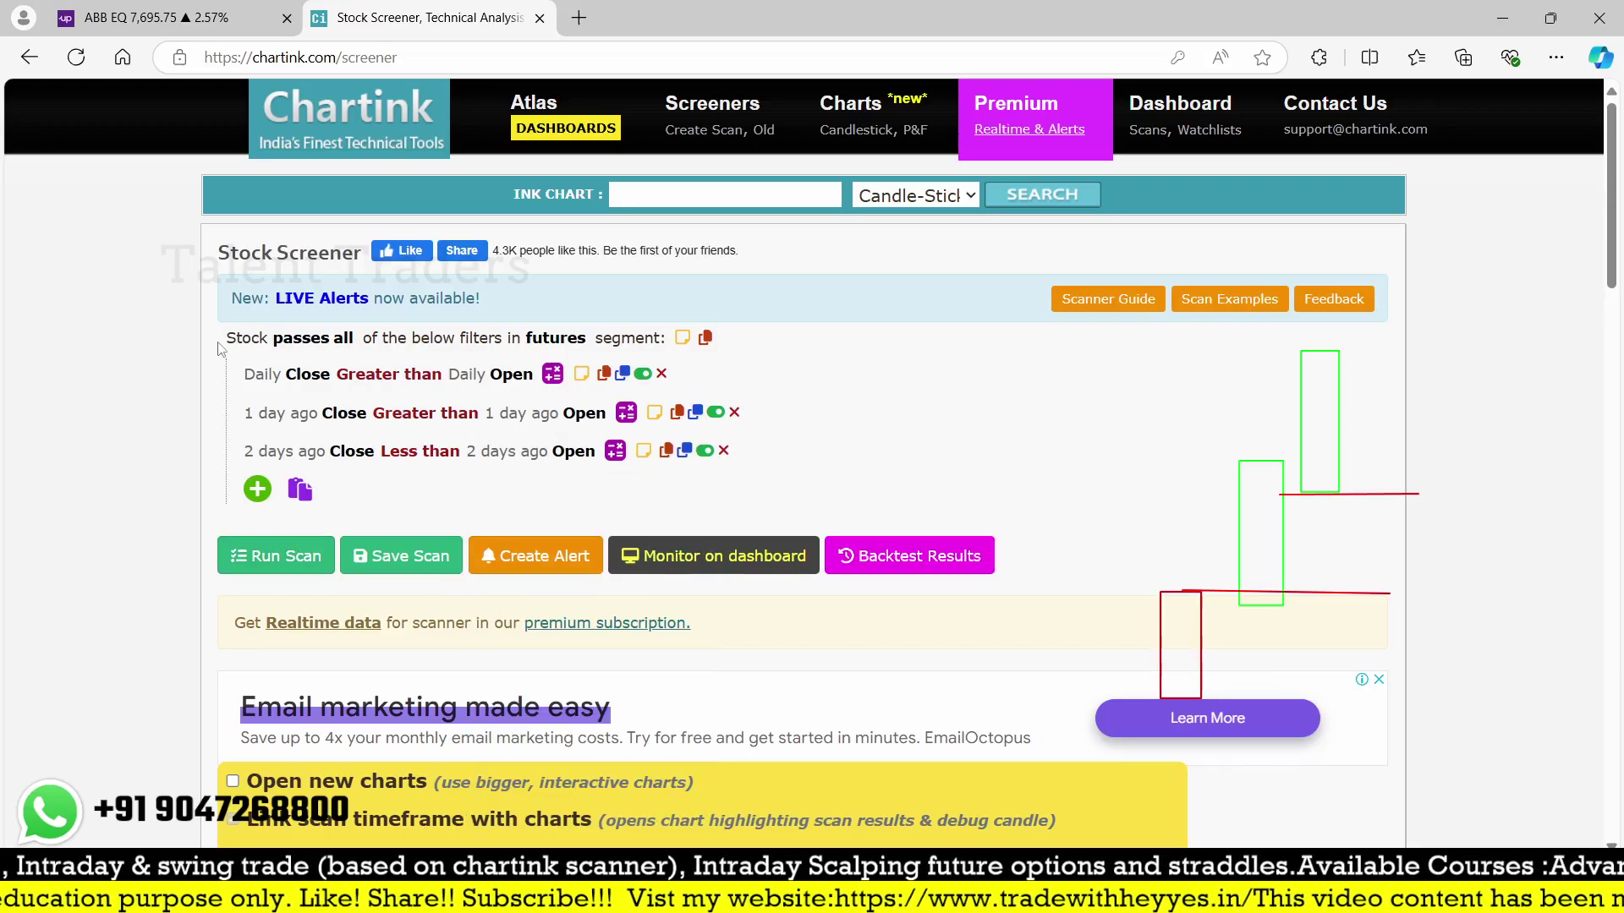
scroll(393, 406, down, 6)
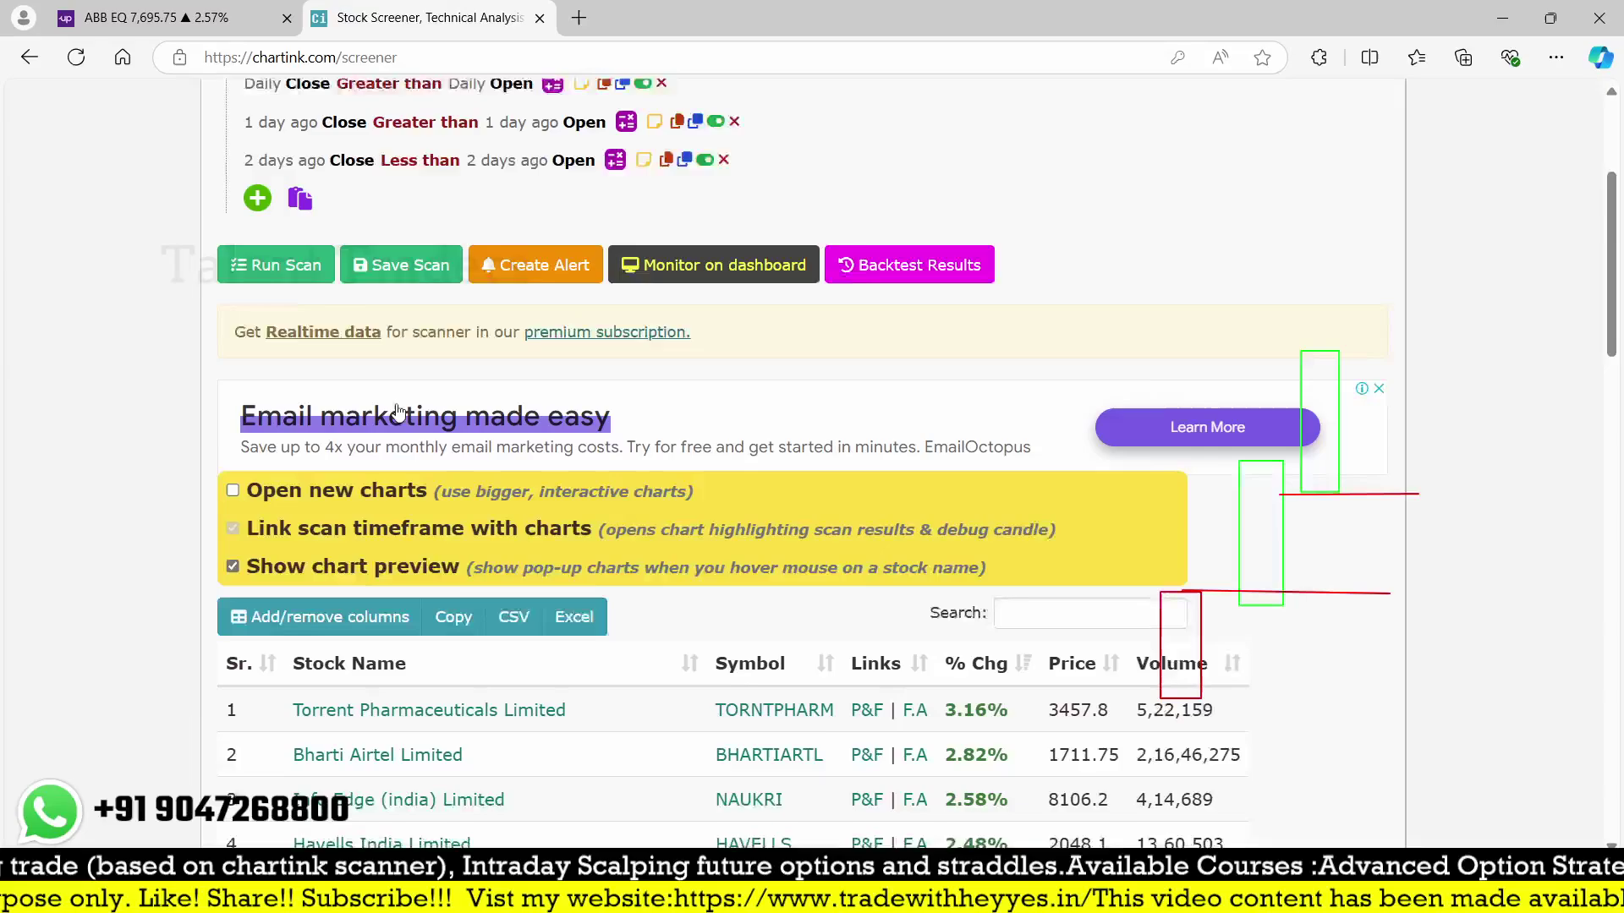
scroll(499, 550, up, 1)
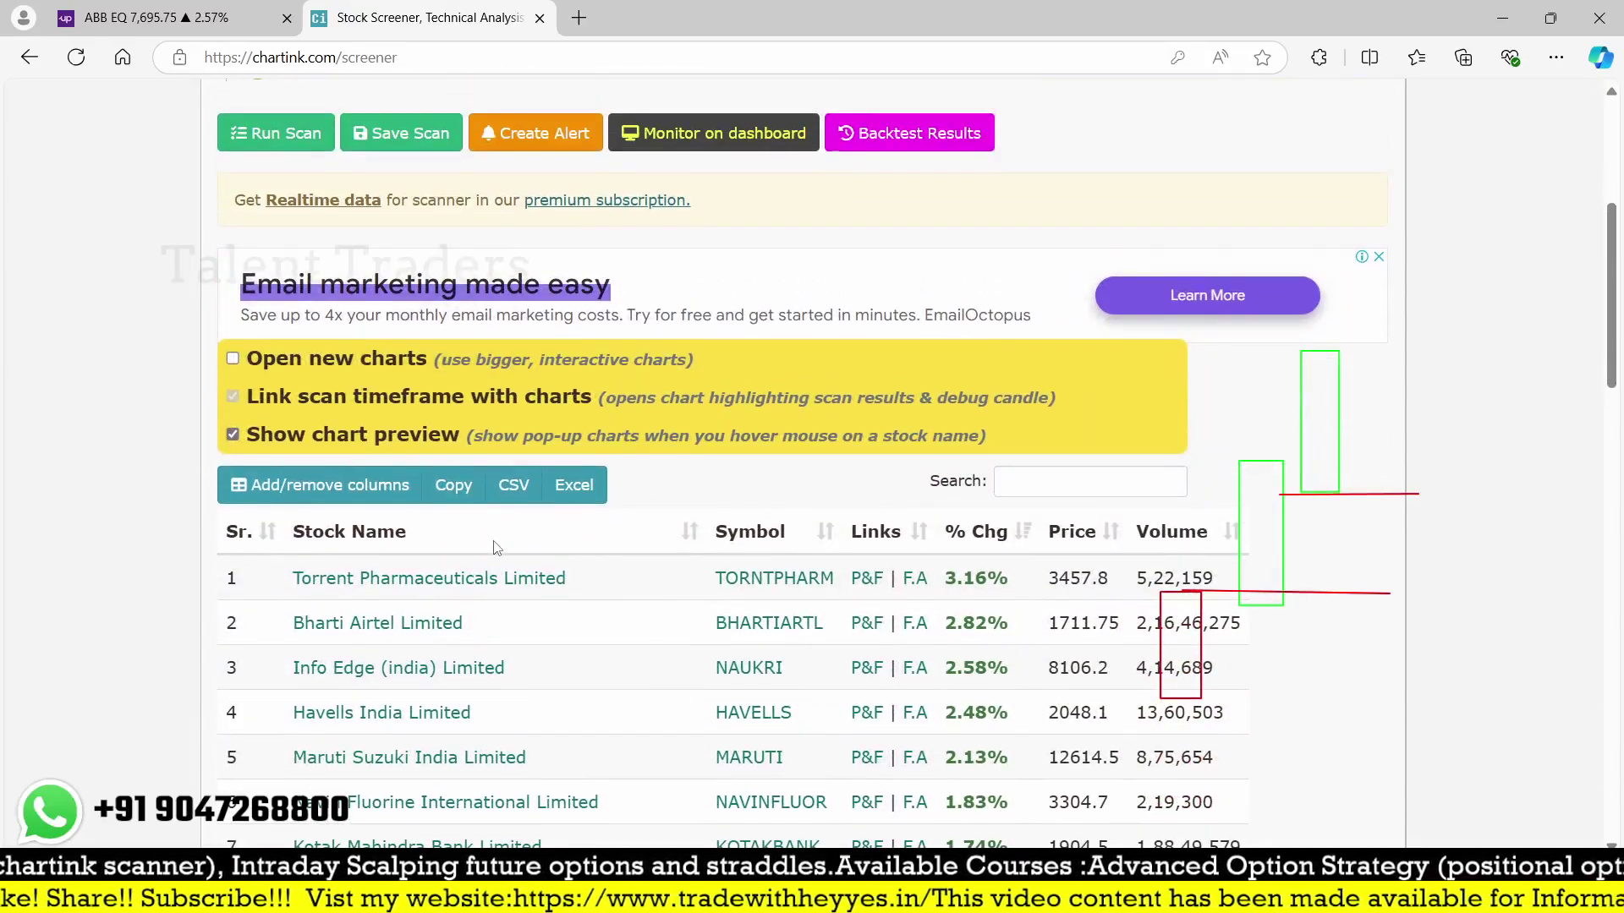
- Switch to the Upstox chart and set its interval to 1 day
click(164, 7)
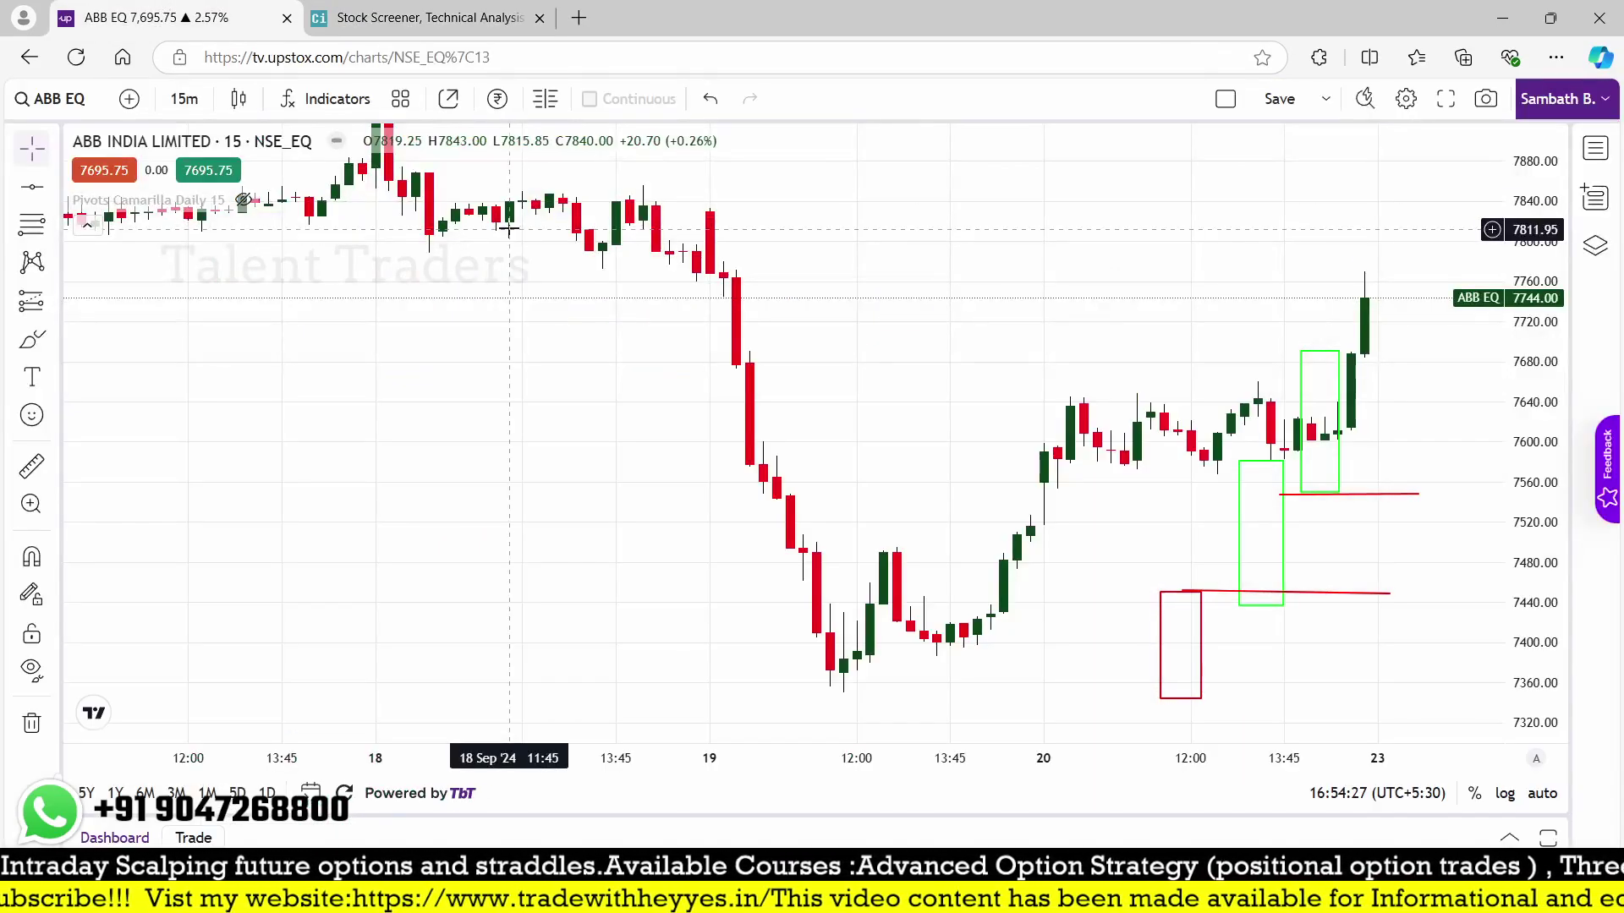
text(1d)
key(Return)
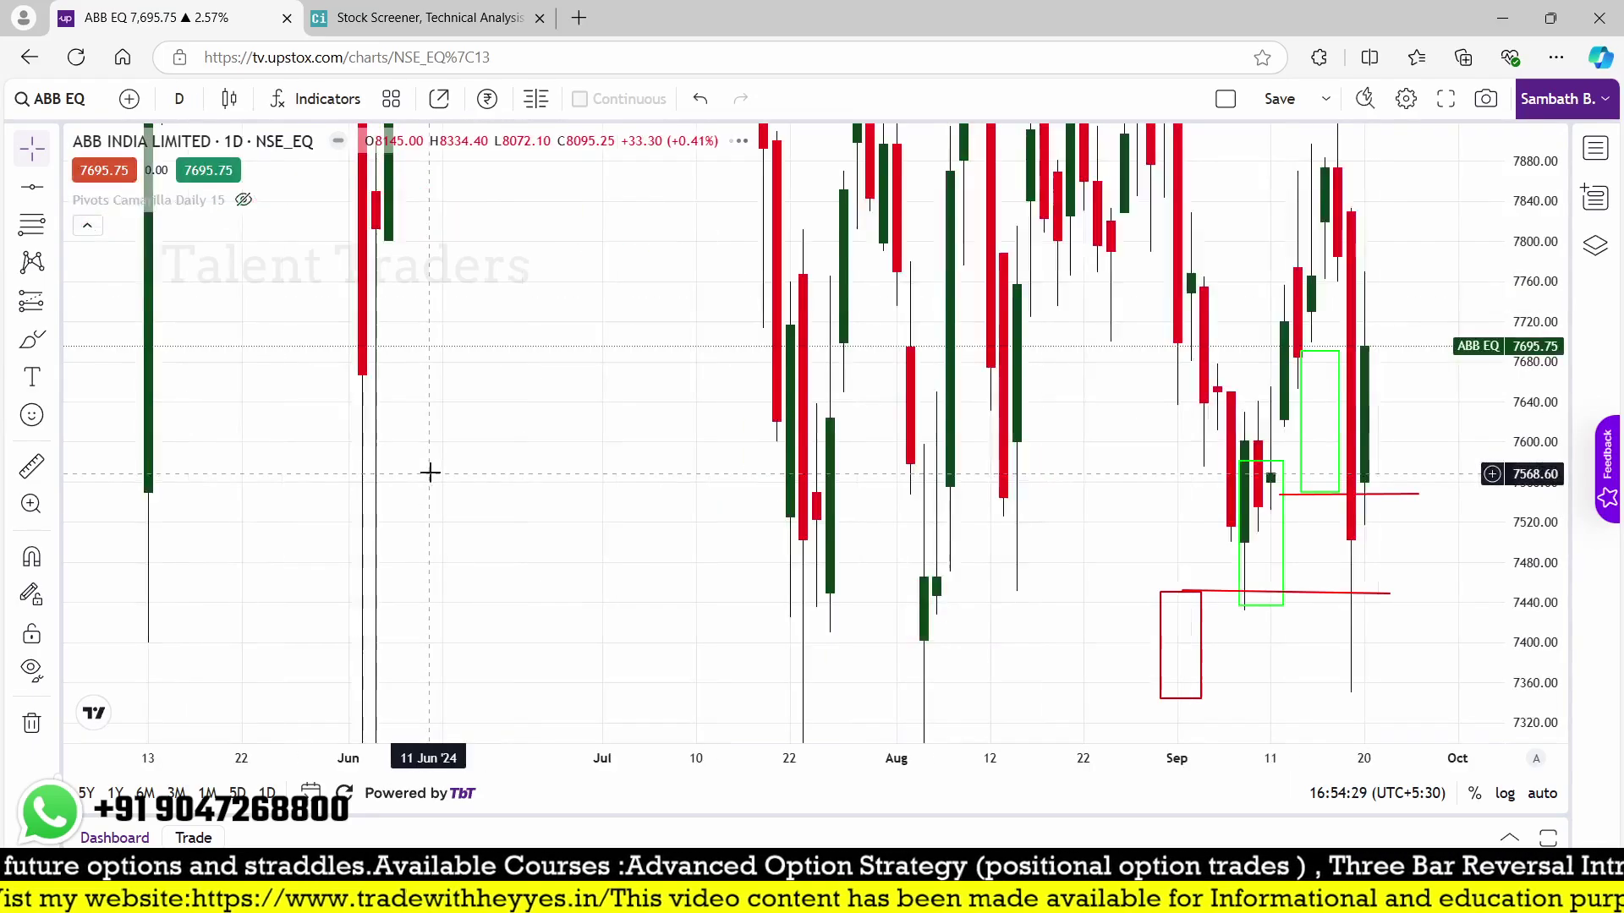
- Load the TORNTPHARM equity chart and examine its latest daily candles for the gap pattern
text(torntpharm)
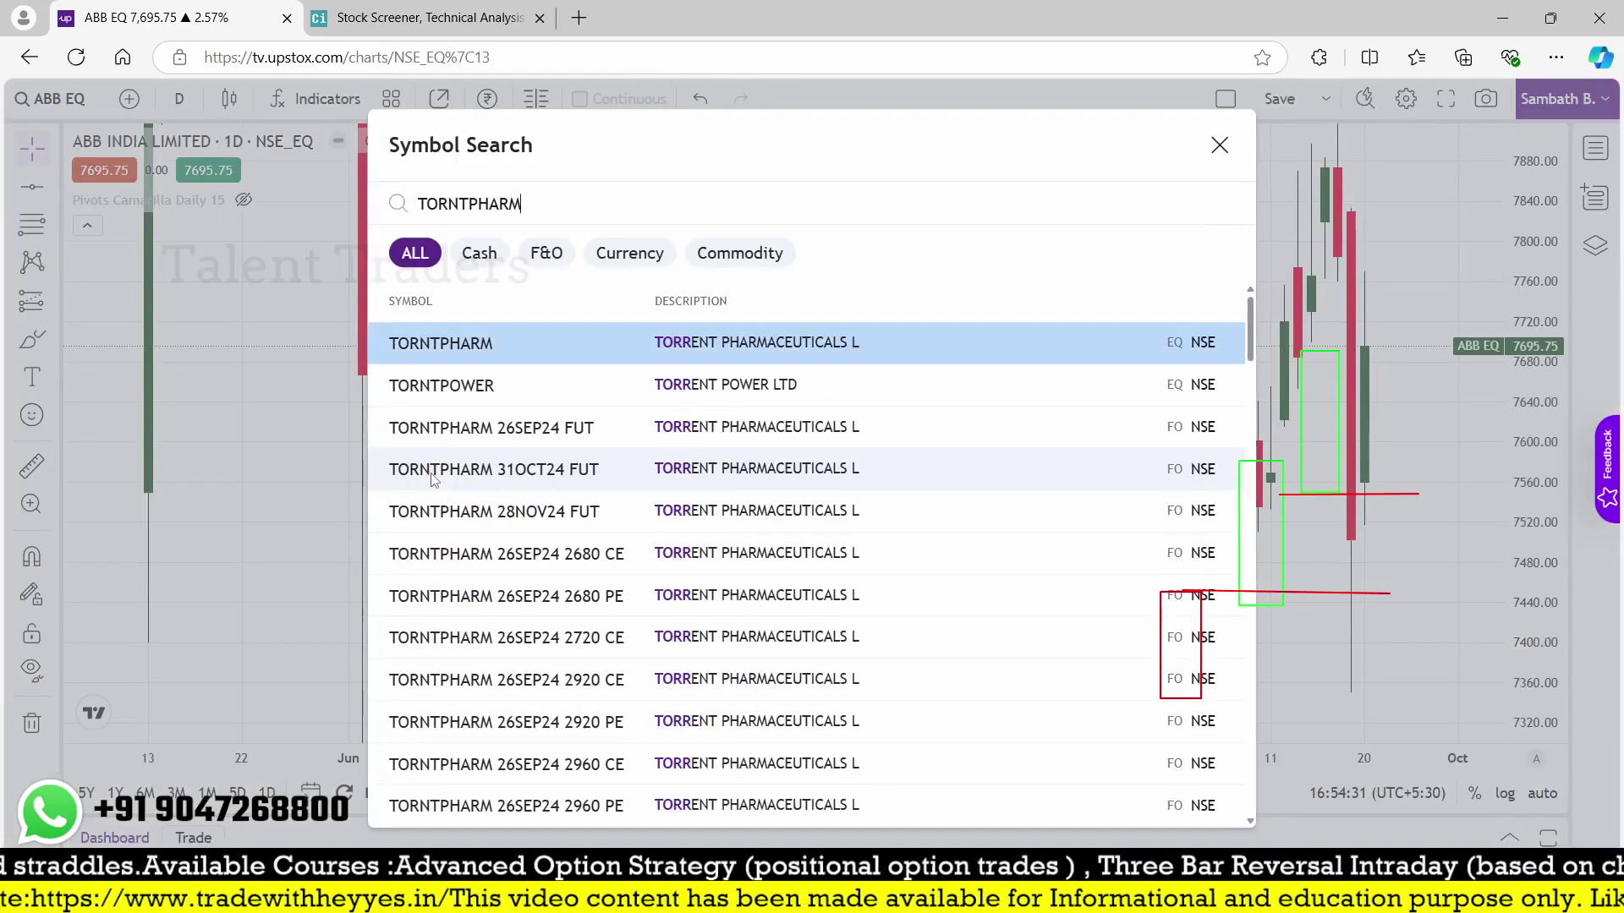
key(Return)
drag(597, 526, 144, 542)
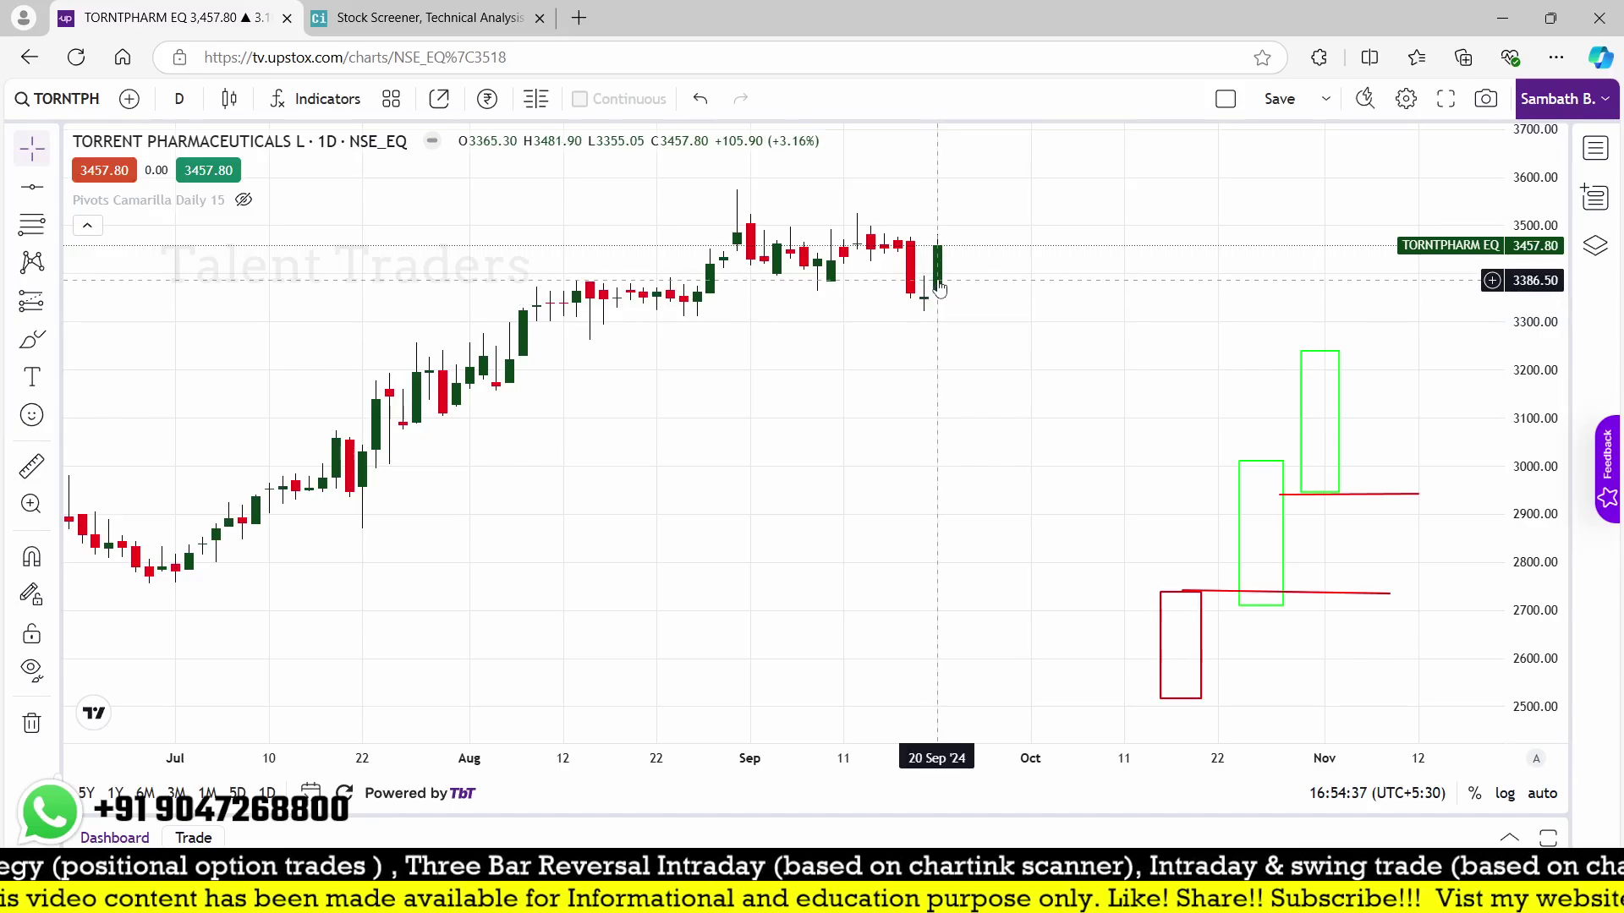
- Take the second stock from the Chartink results and check the BHARTIARTL daily chart in Upstox for the gap pattern
click(465, 34)
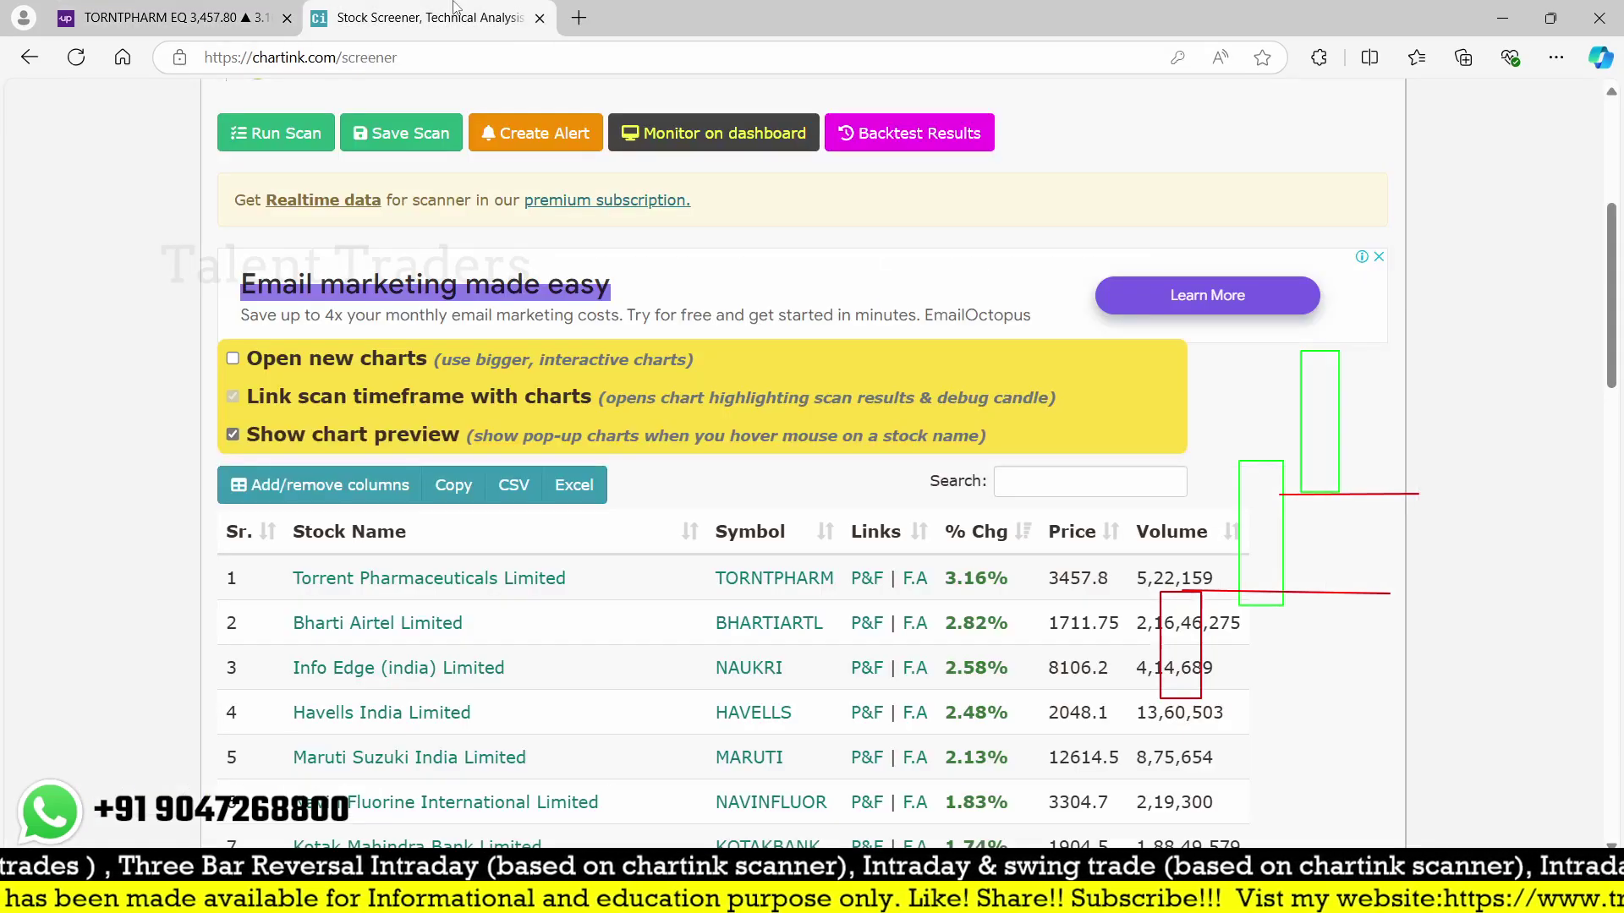
click(227, 12)
text(air)
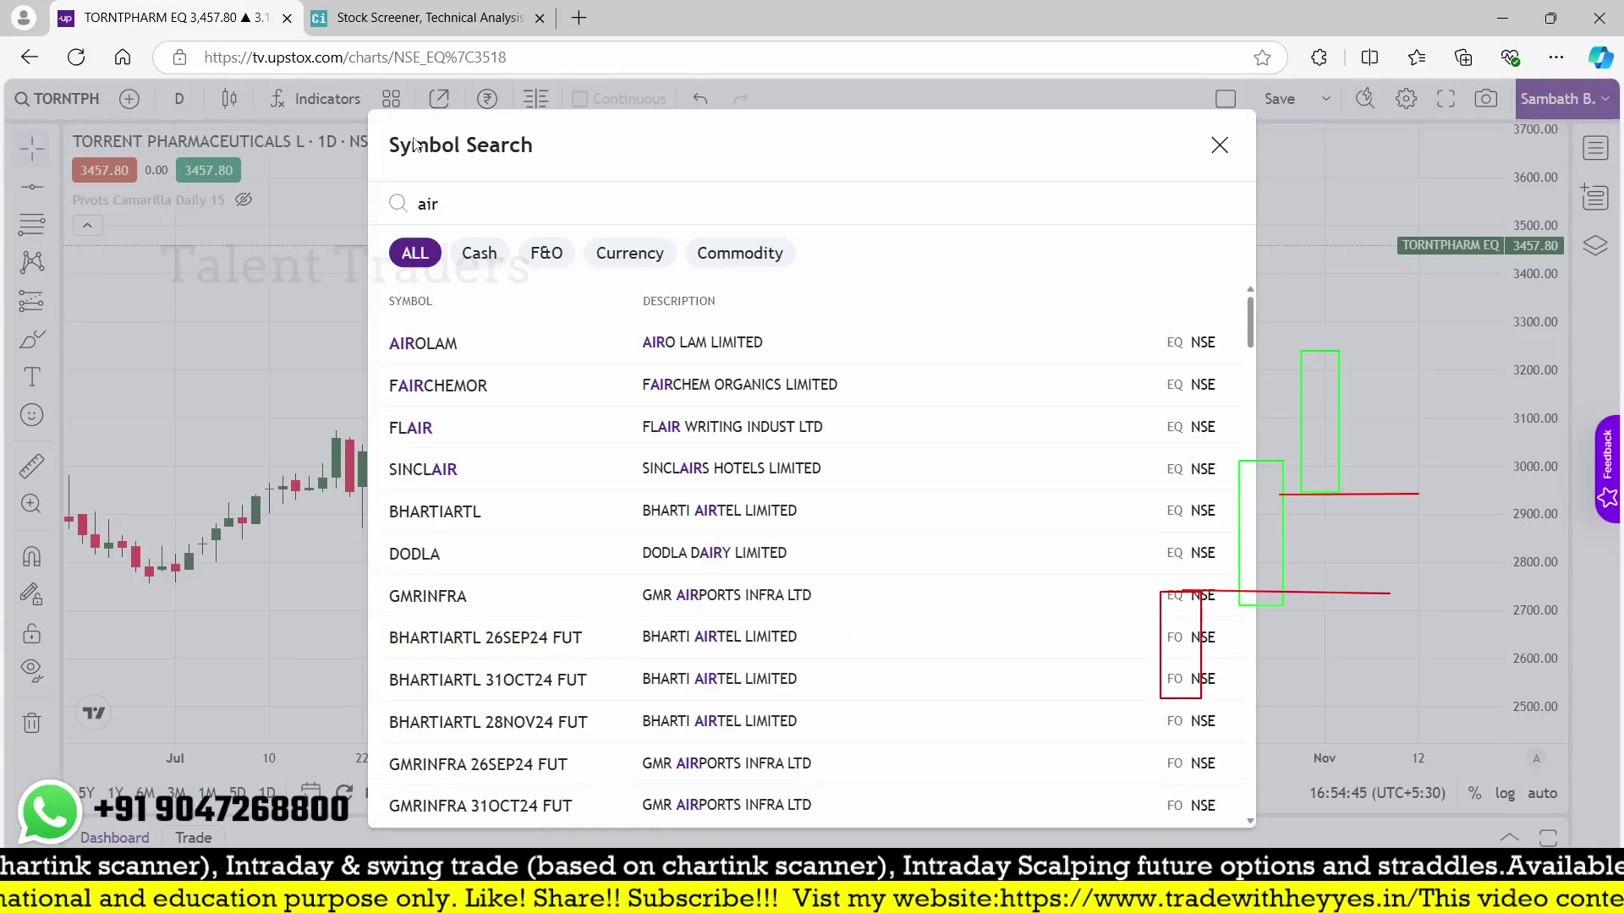
text(t)
key(Down)
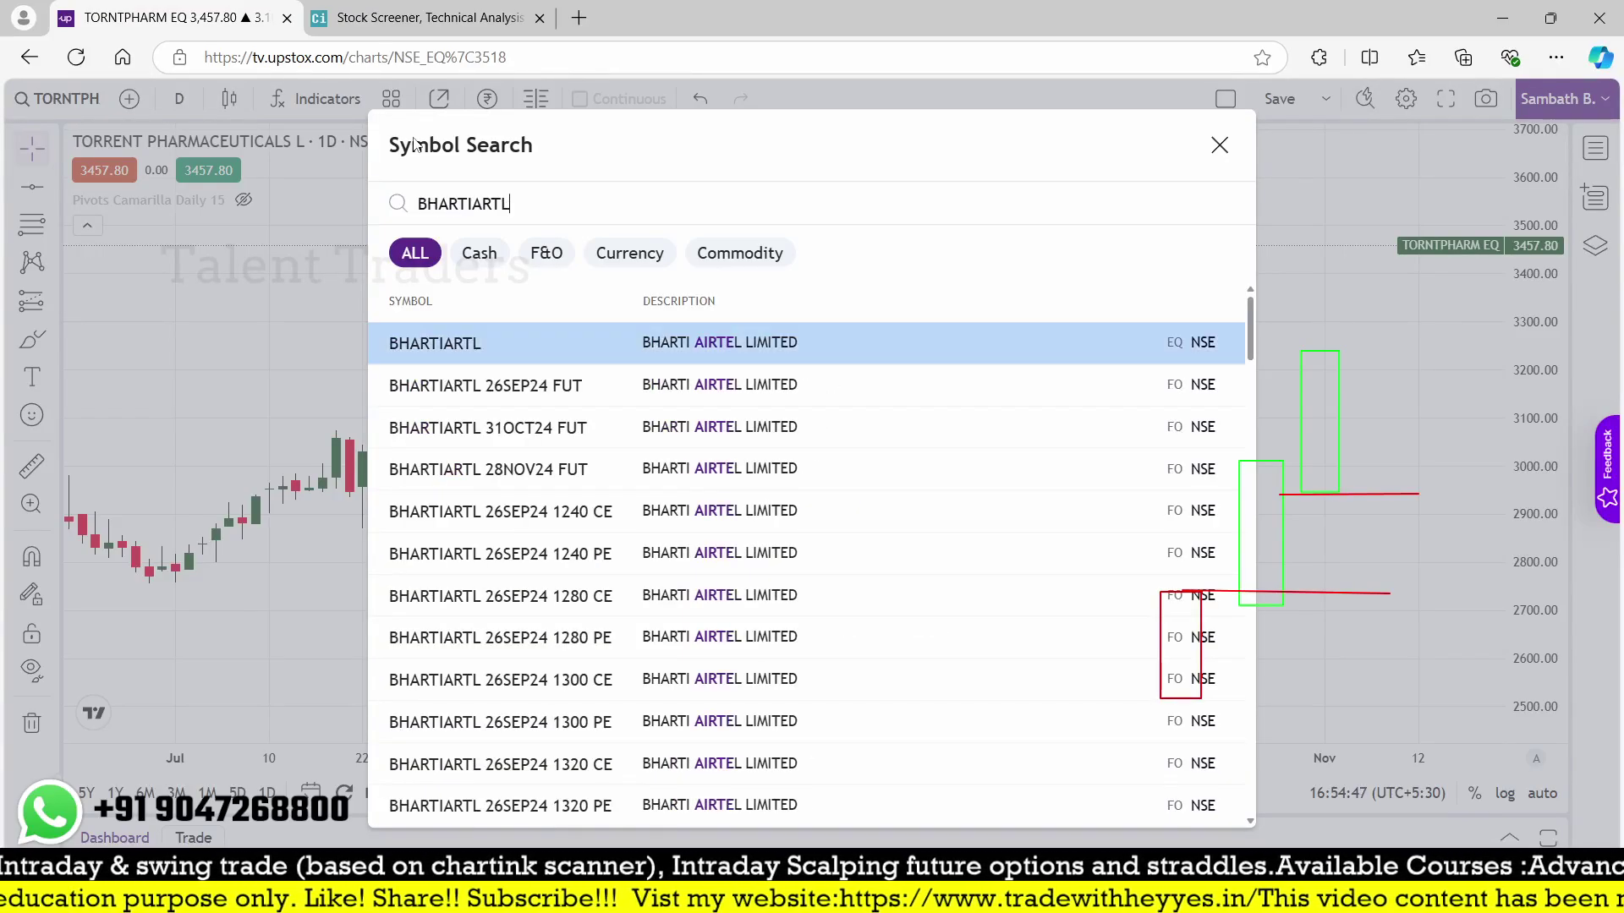
key(Return)
scroll(787, 344, up, 2)
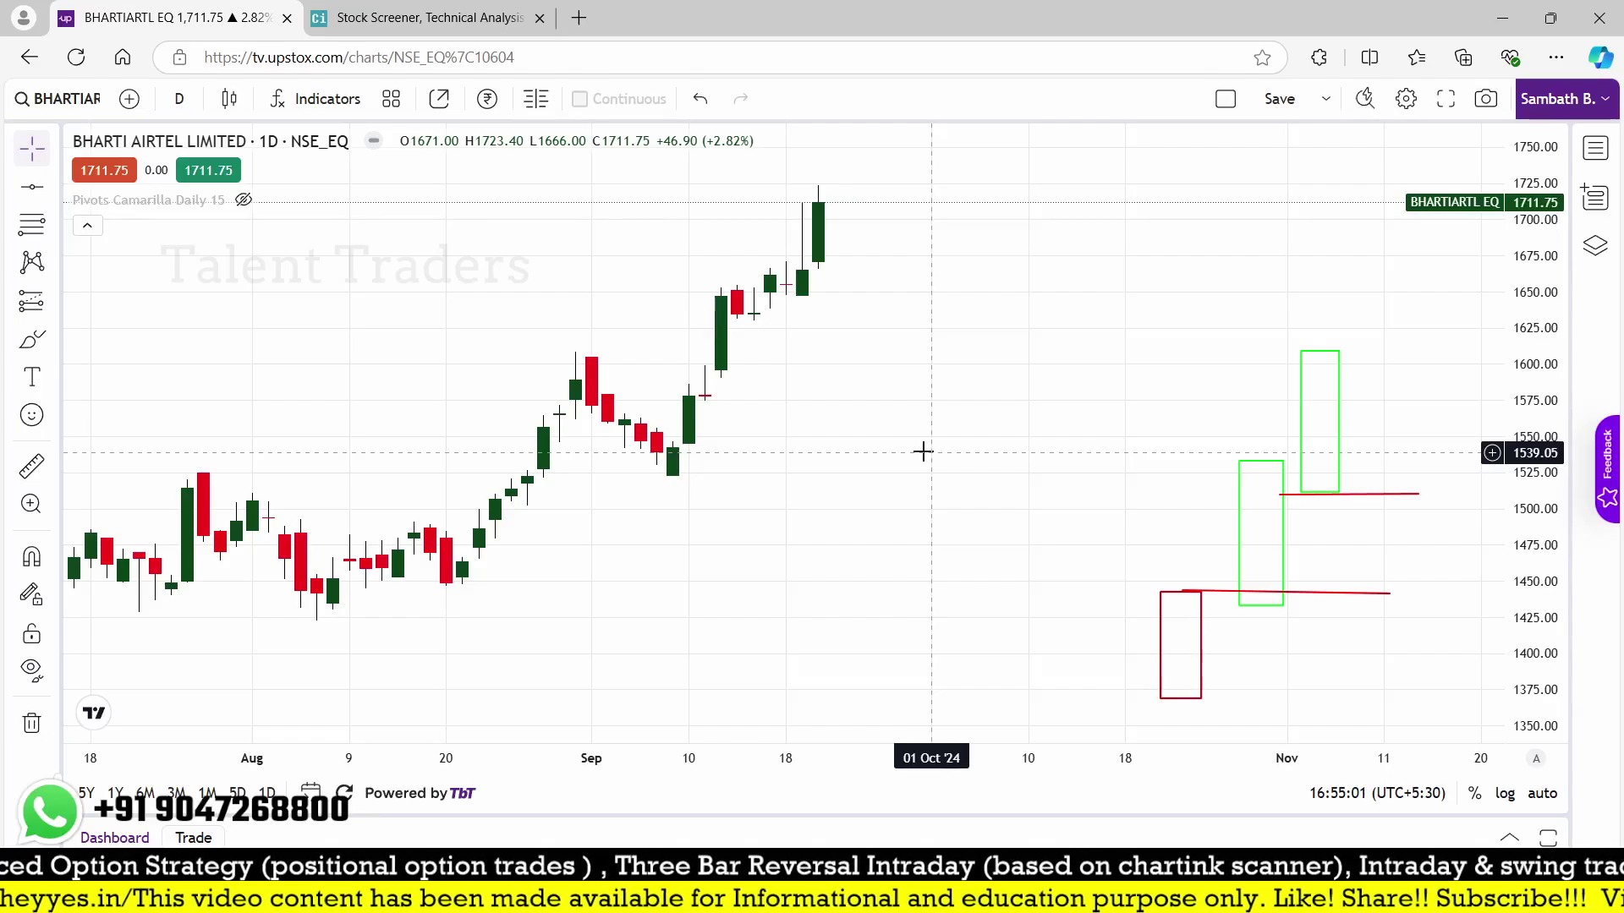
- Switch back to Chartink and add a fourth filter requiring Daily Low Greater than 2 days ago High
key(ctrl+Tab)
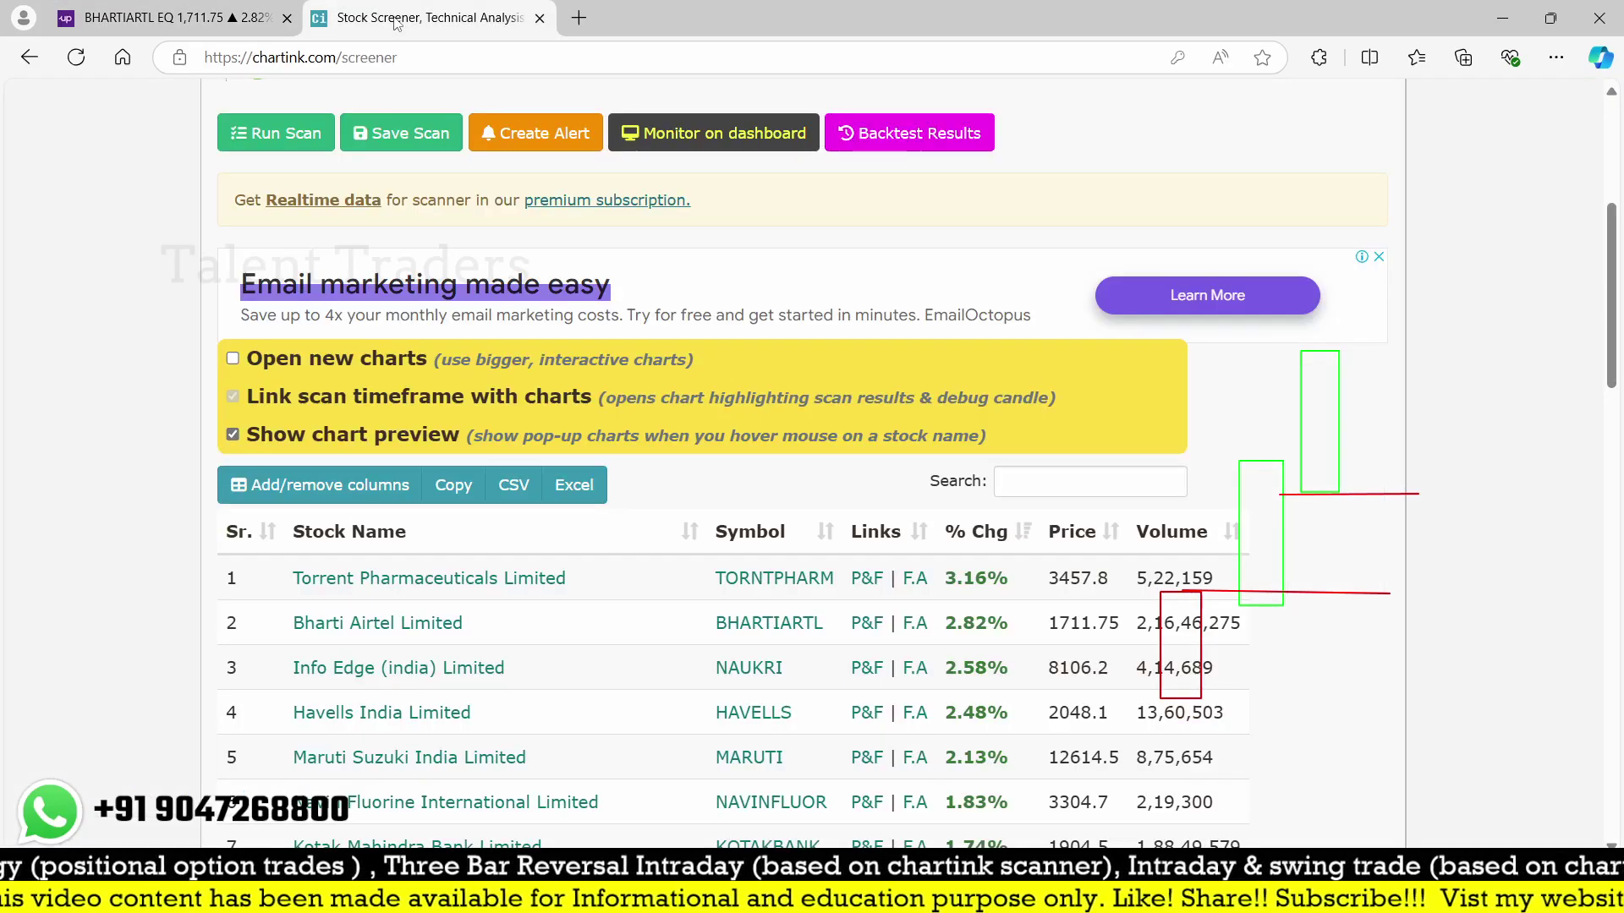
scroll(649, 458, up, 2)
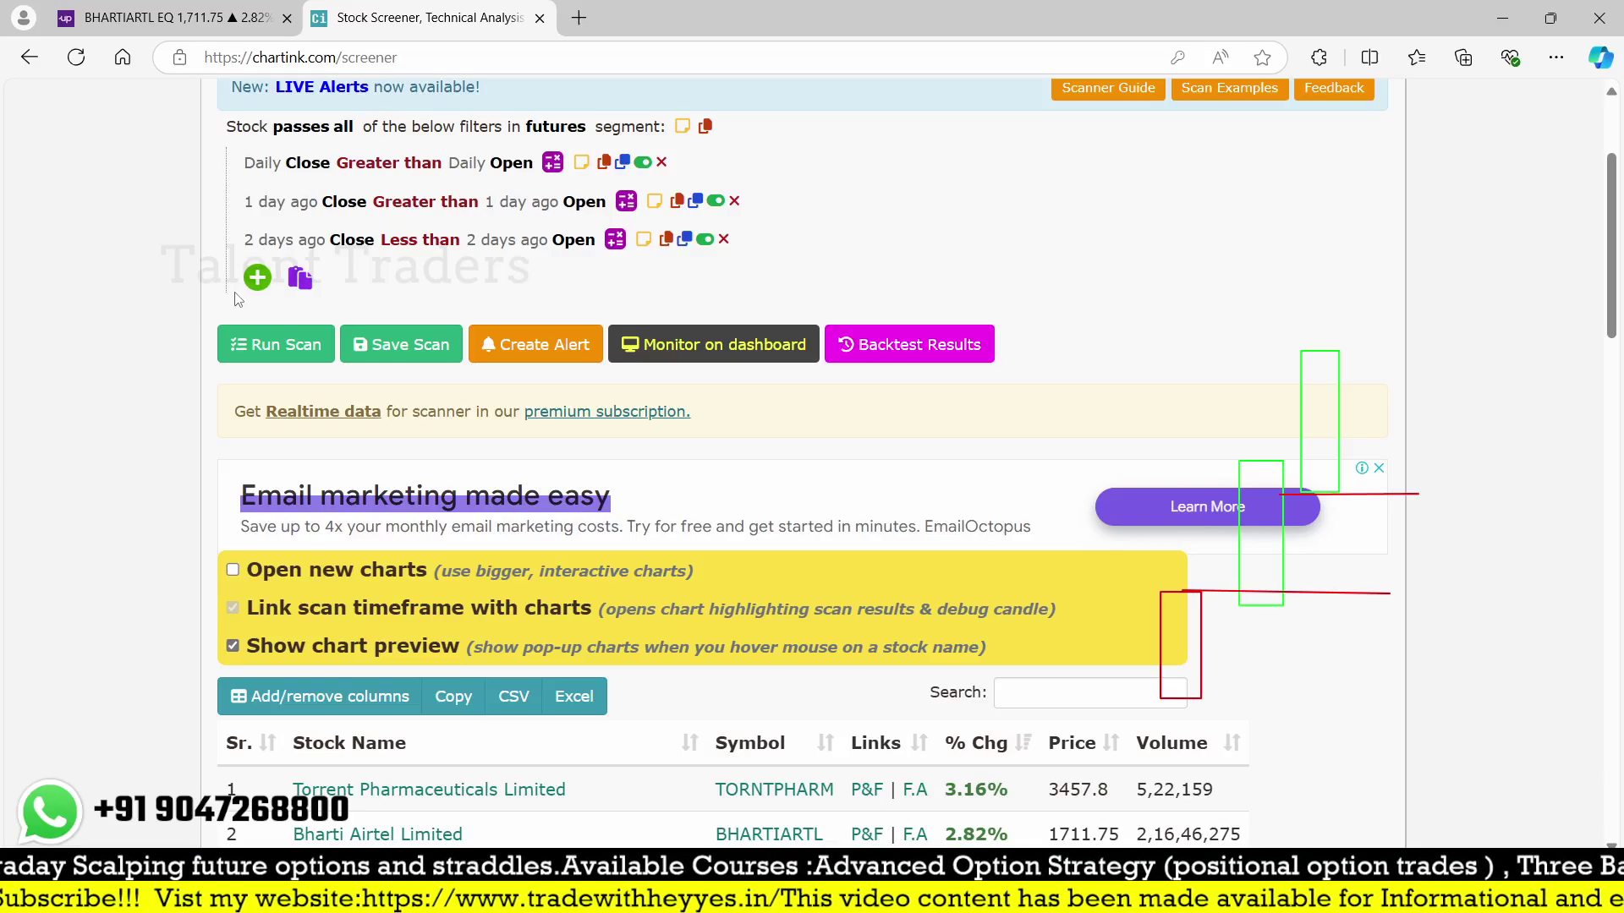
click(257, 279)
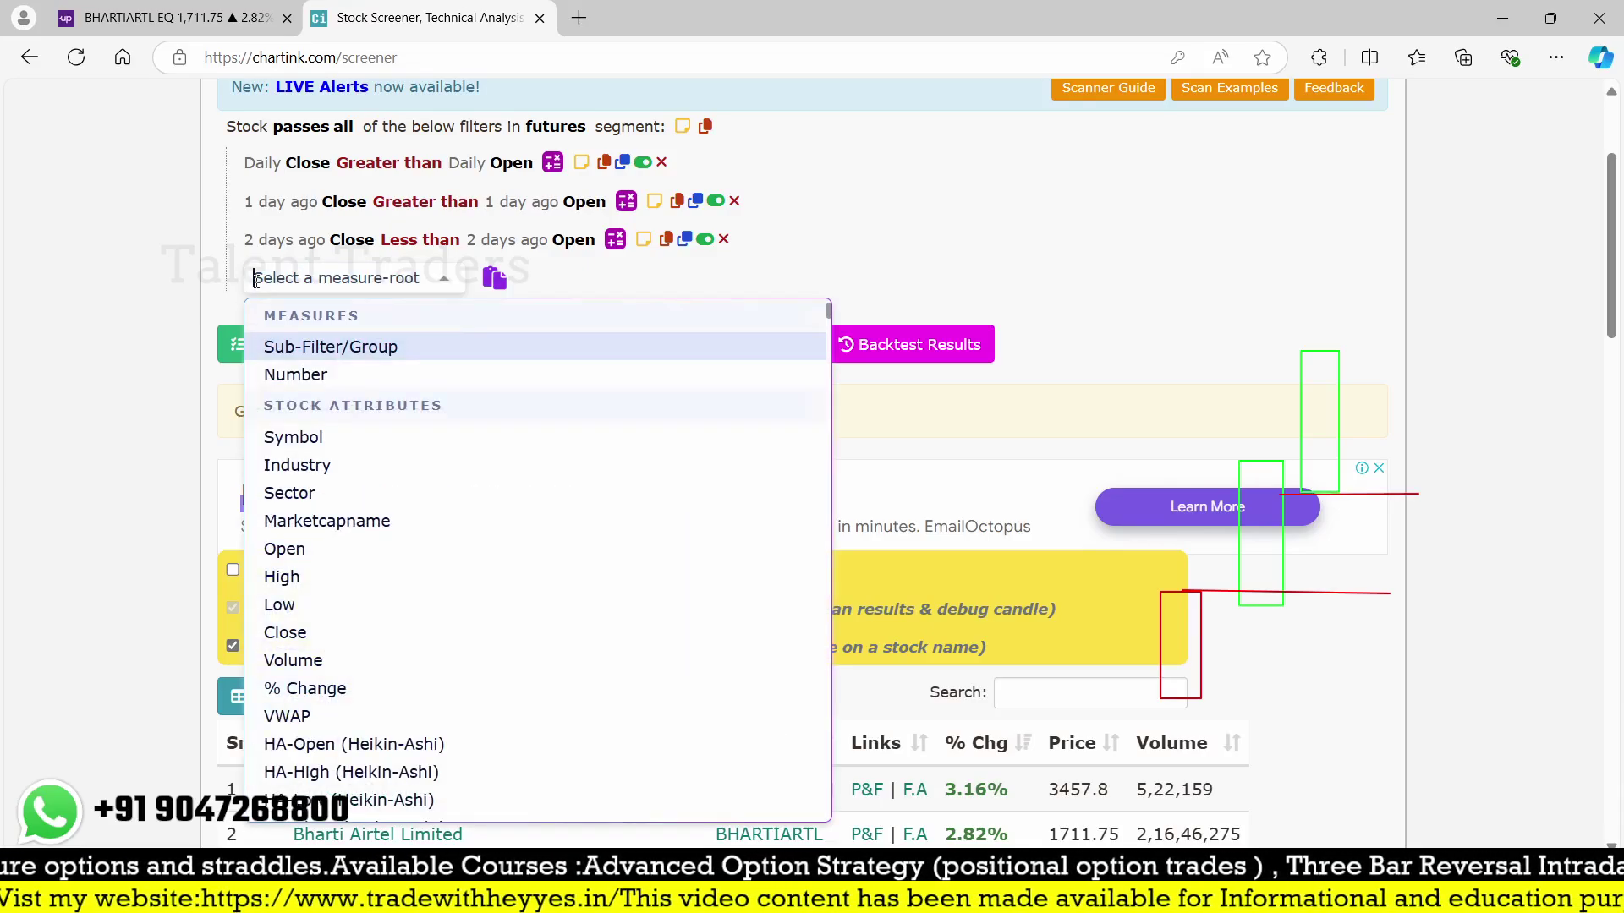
text(low)
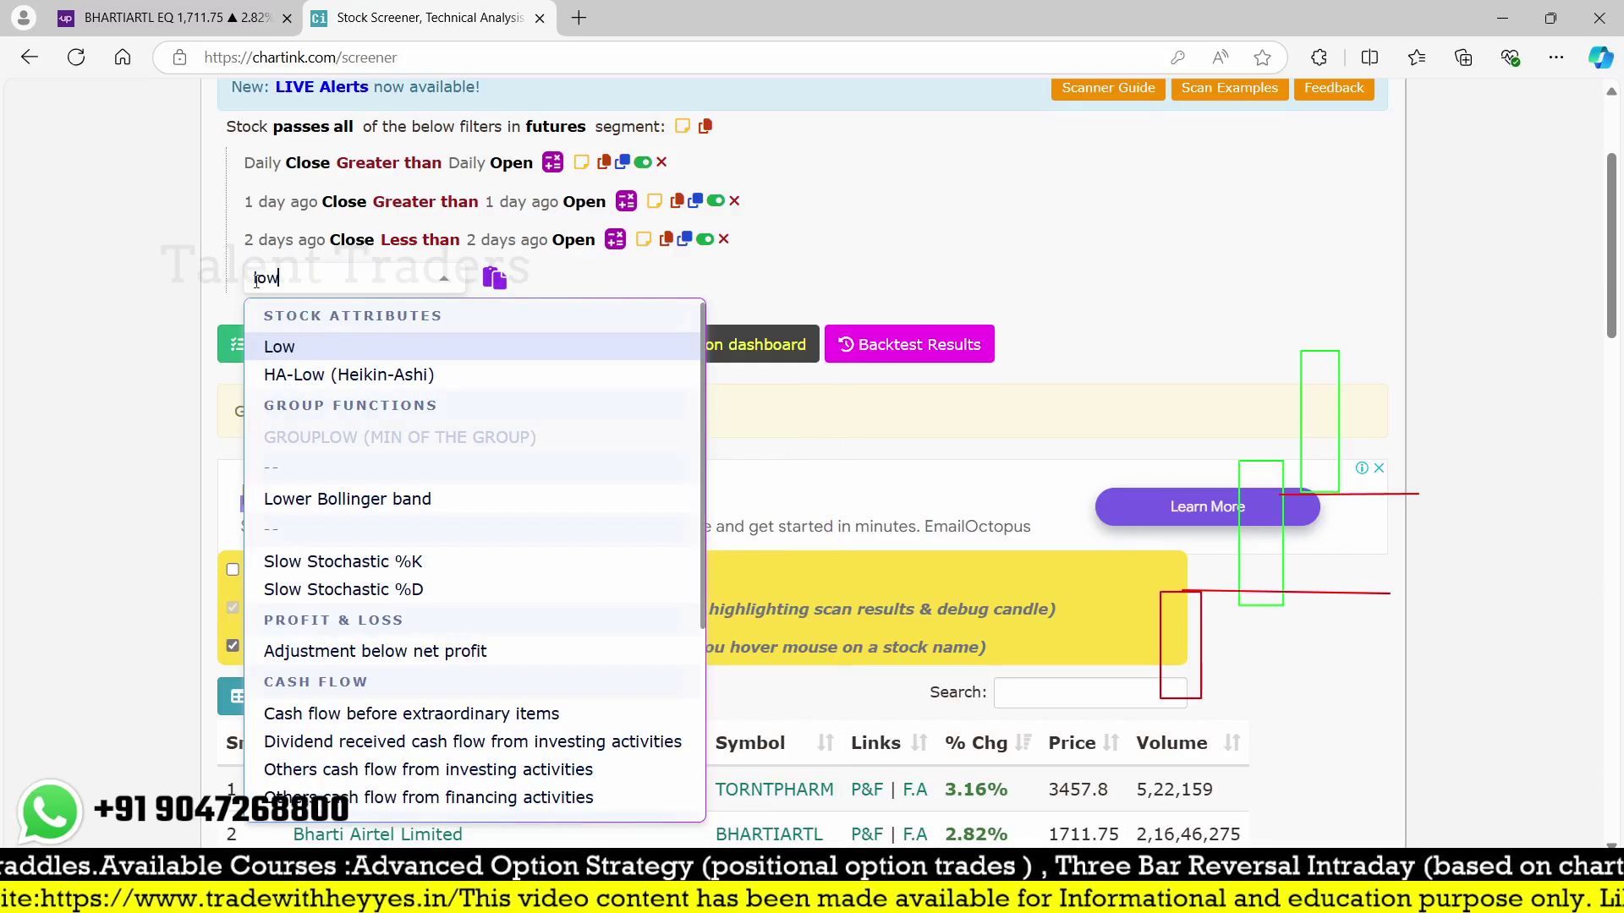
click(300, 355)
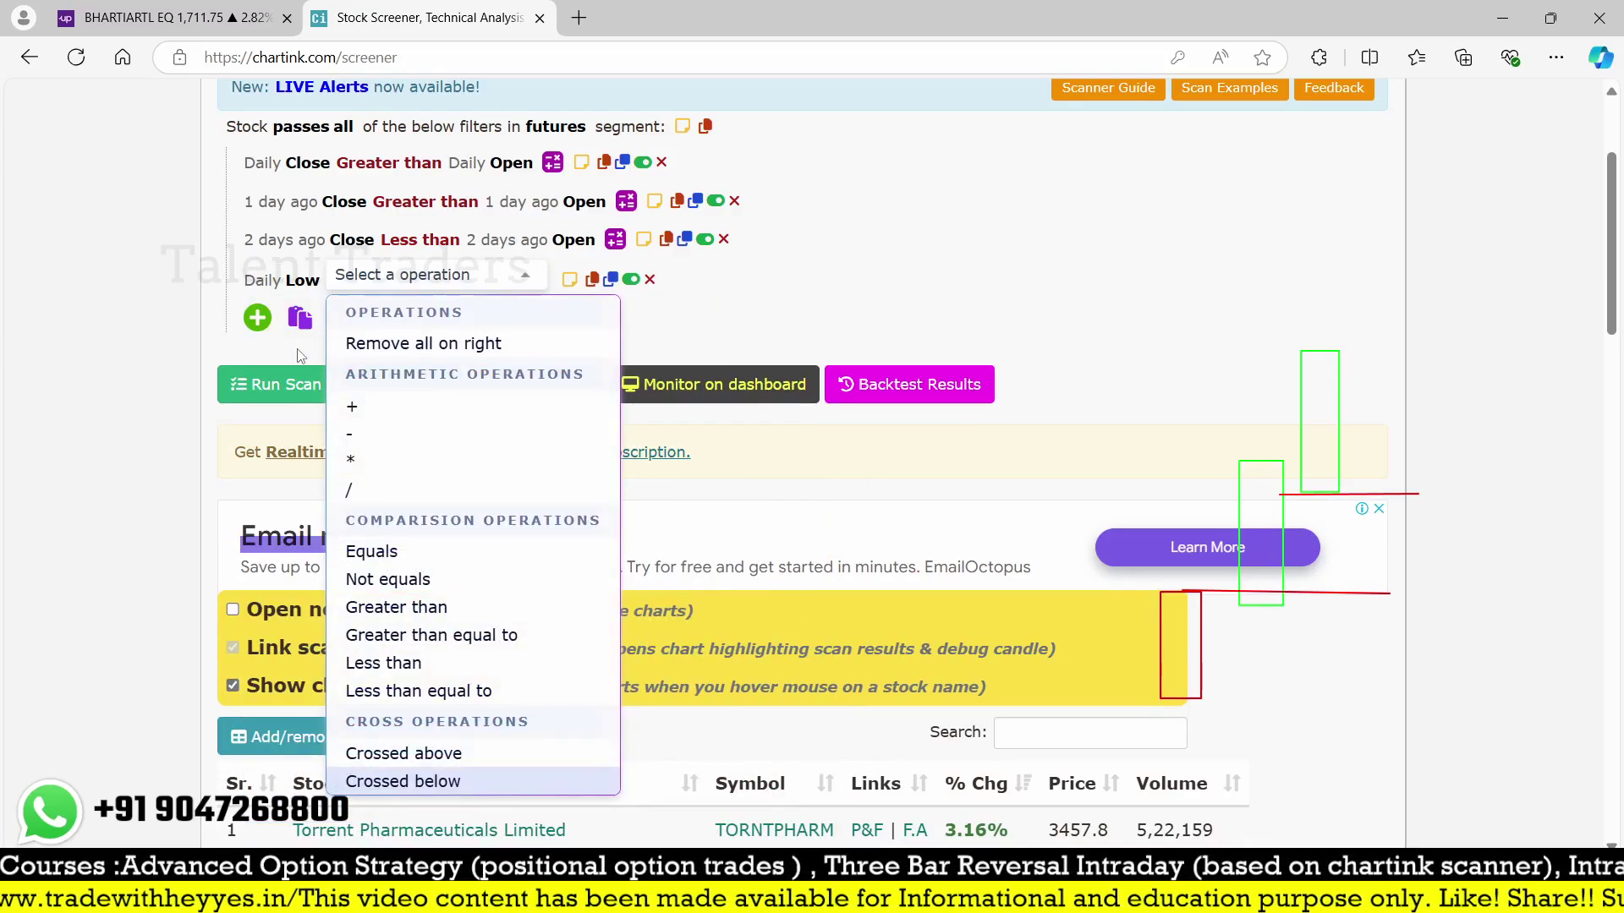
text(gre)
click(423, 342)
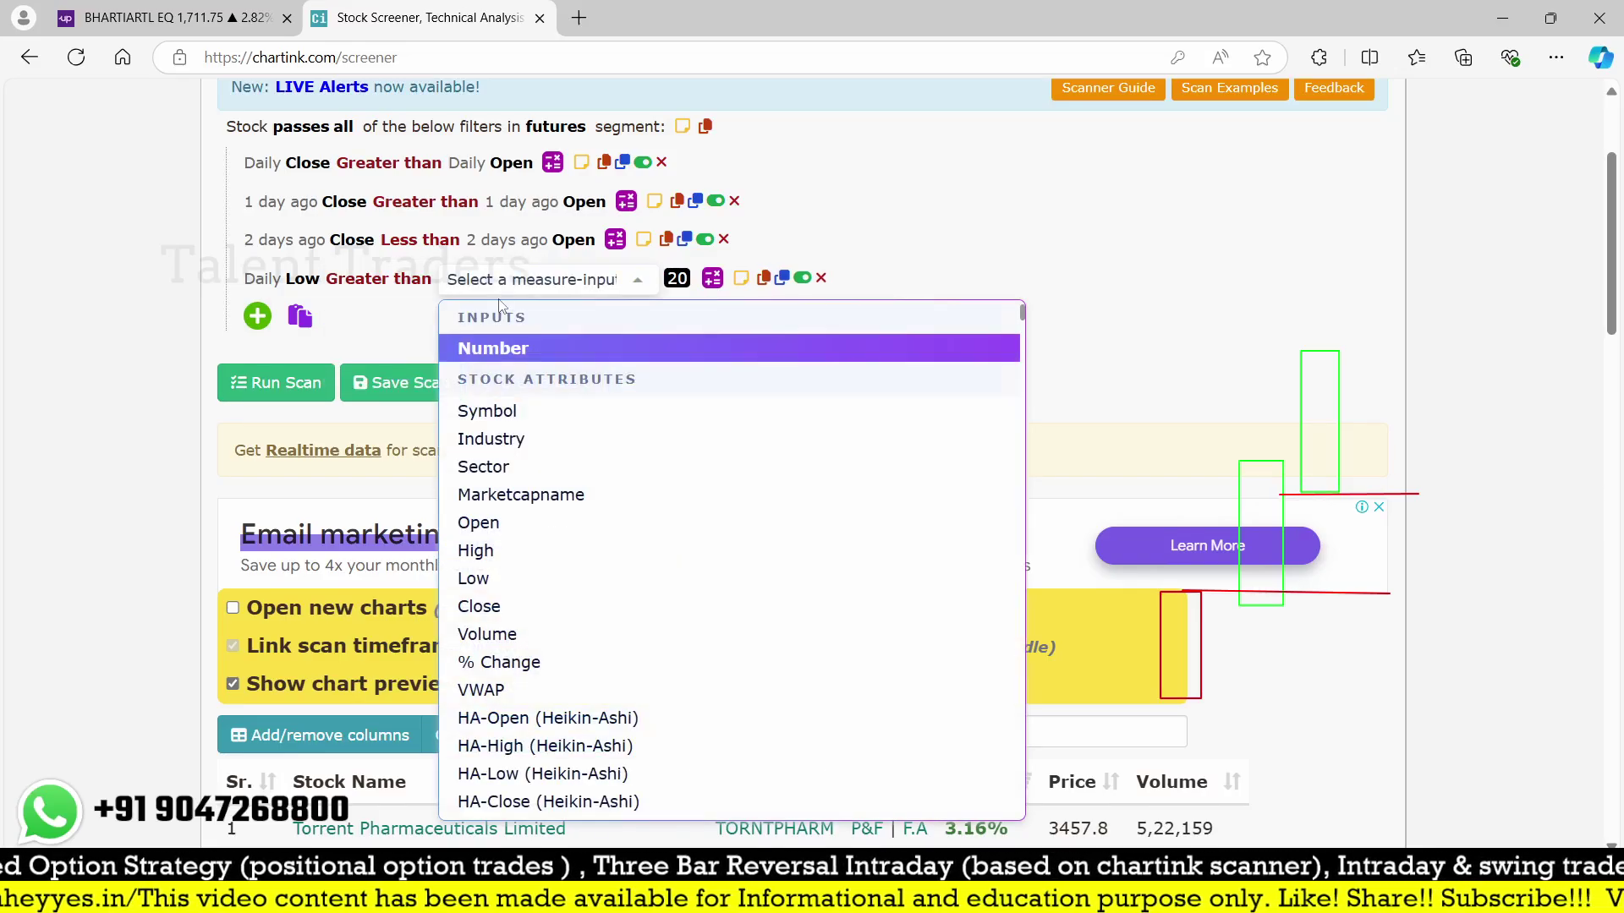
text(high)
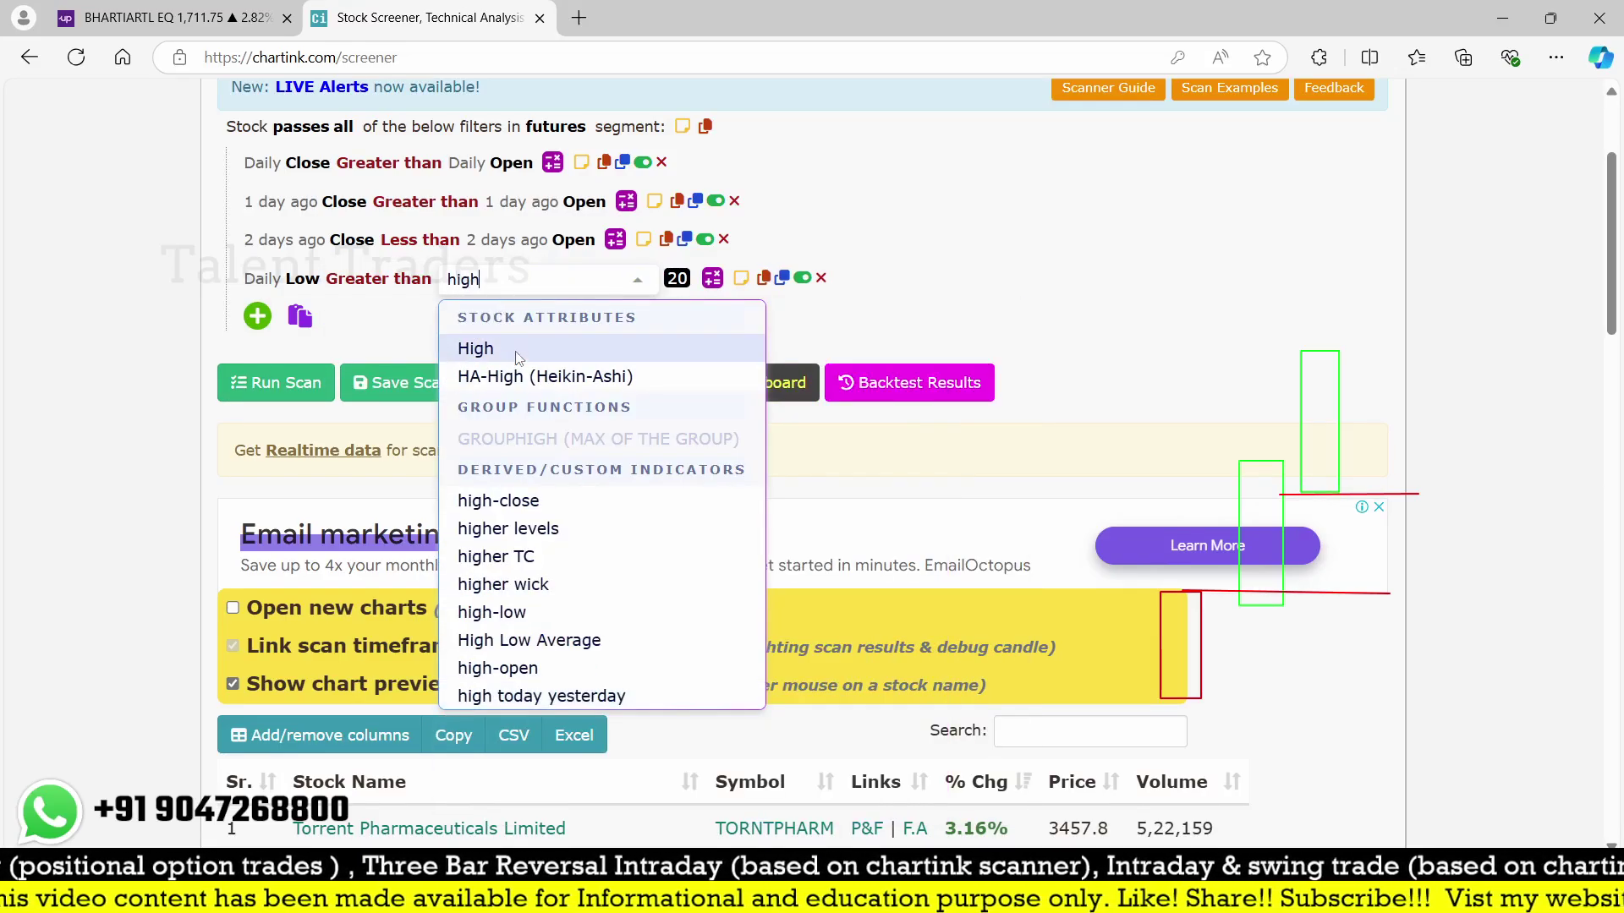
click(518, 356)
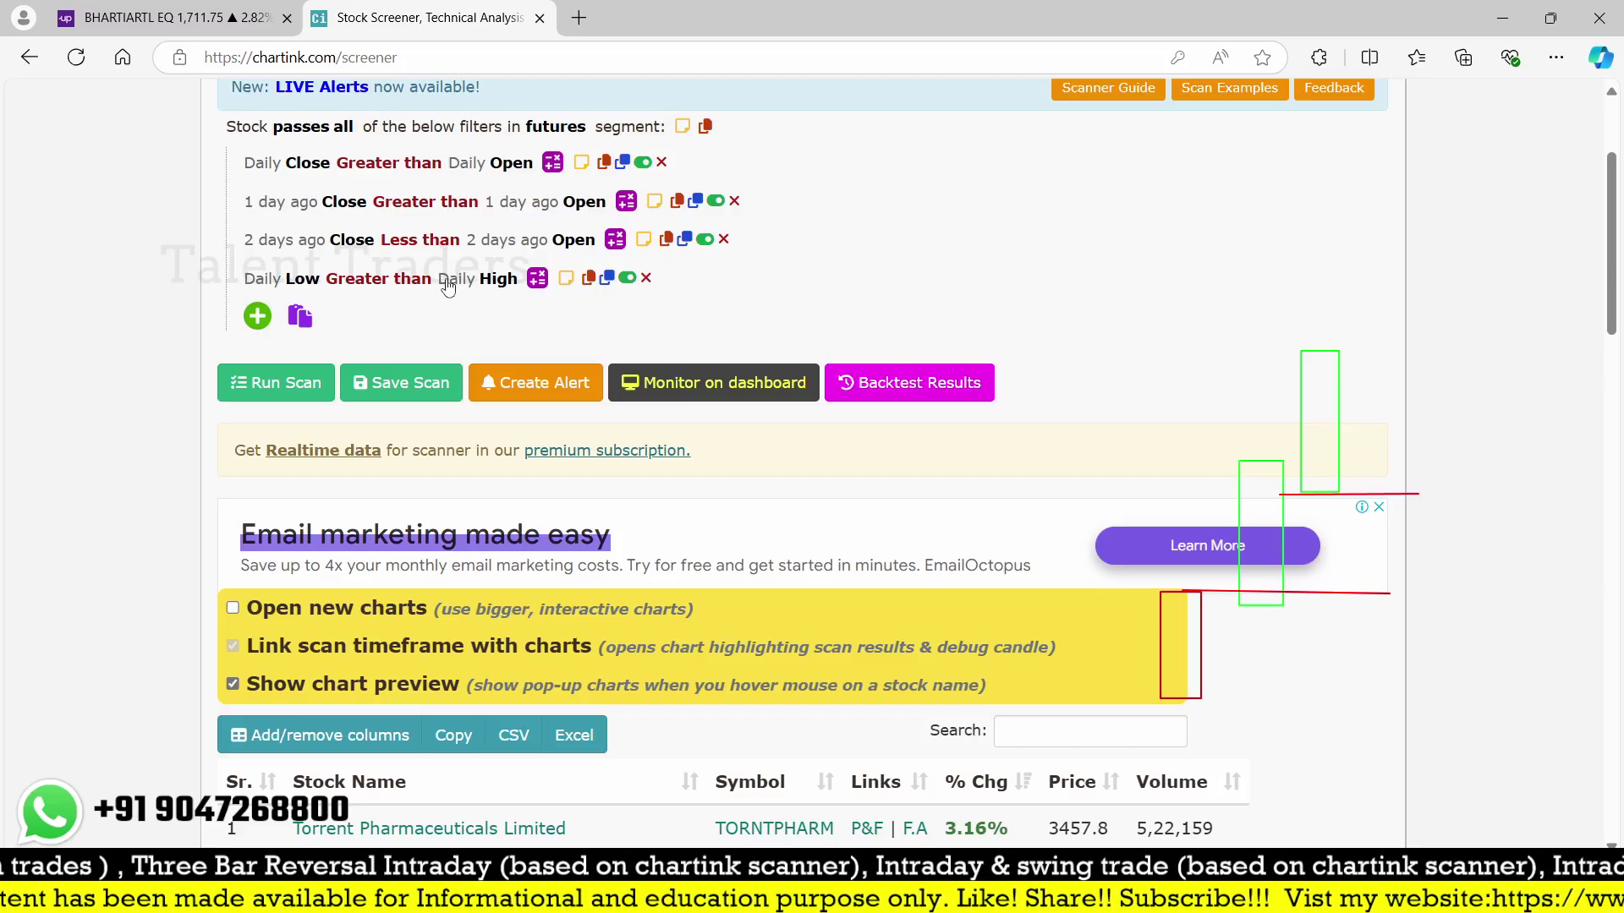
click(447, 284)
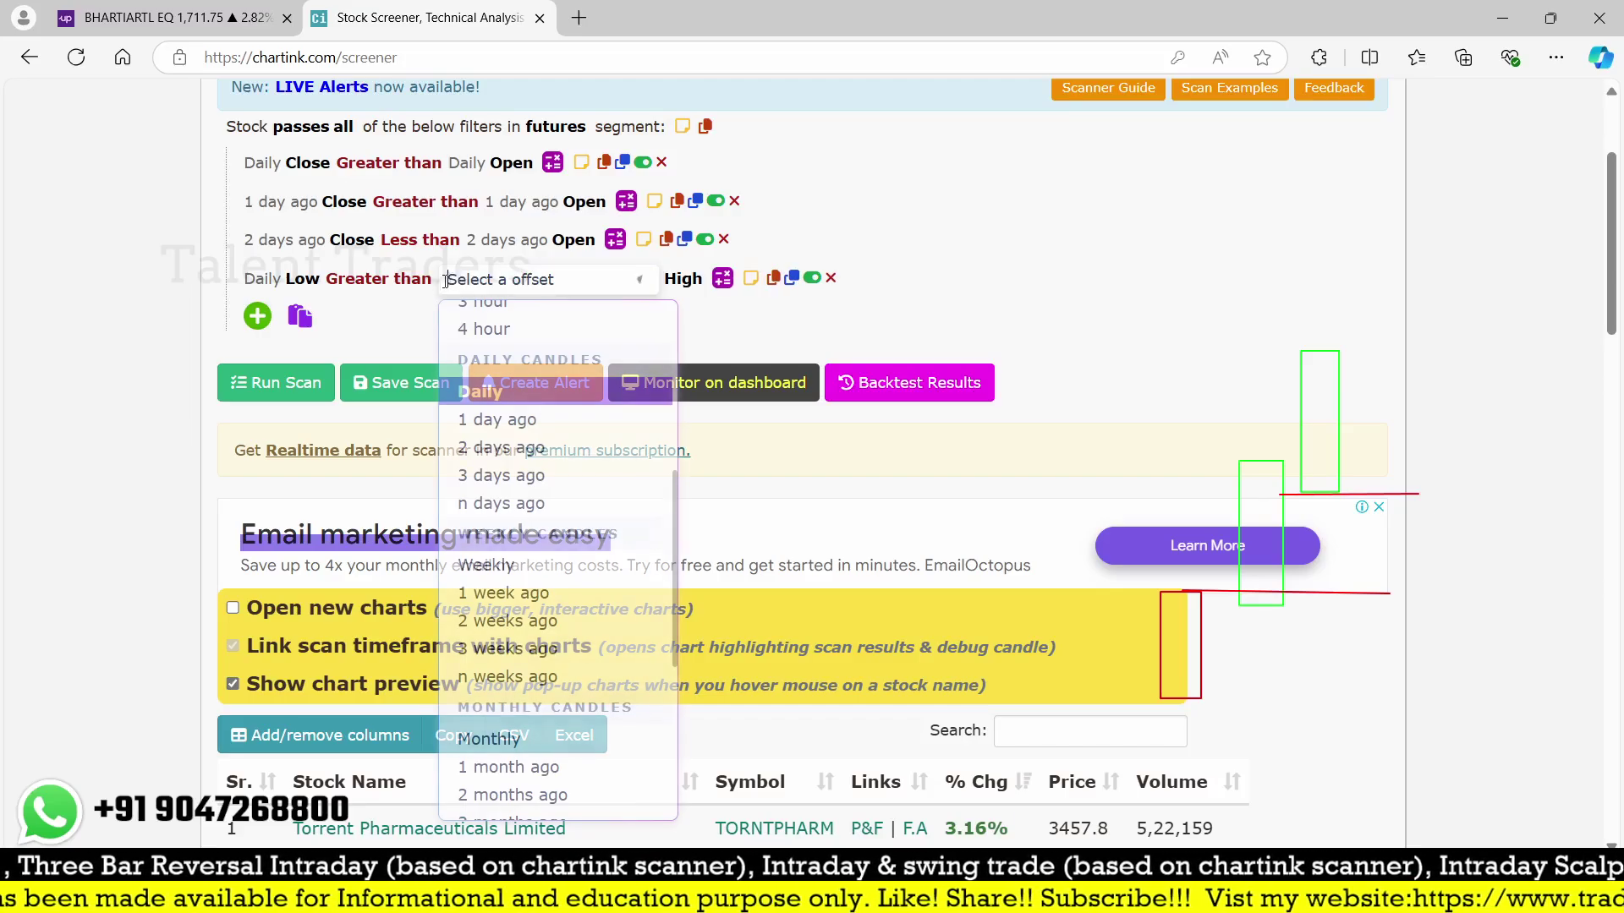
click(490, 447)
- Run the scan again with the gap condition included and review the filtered stocks
click(272, 382)
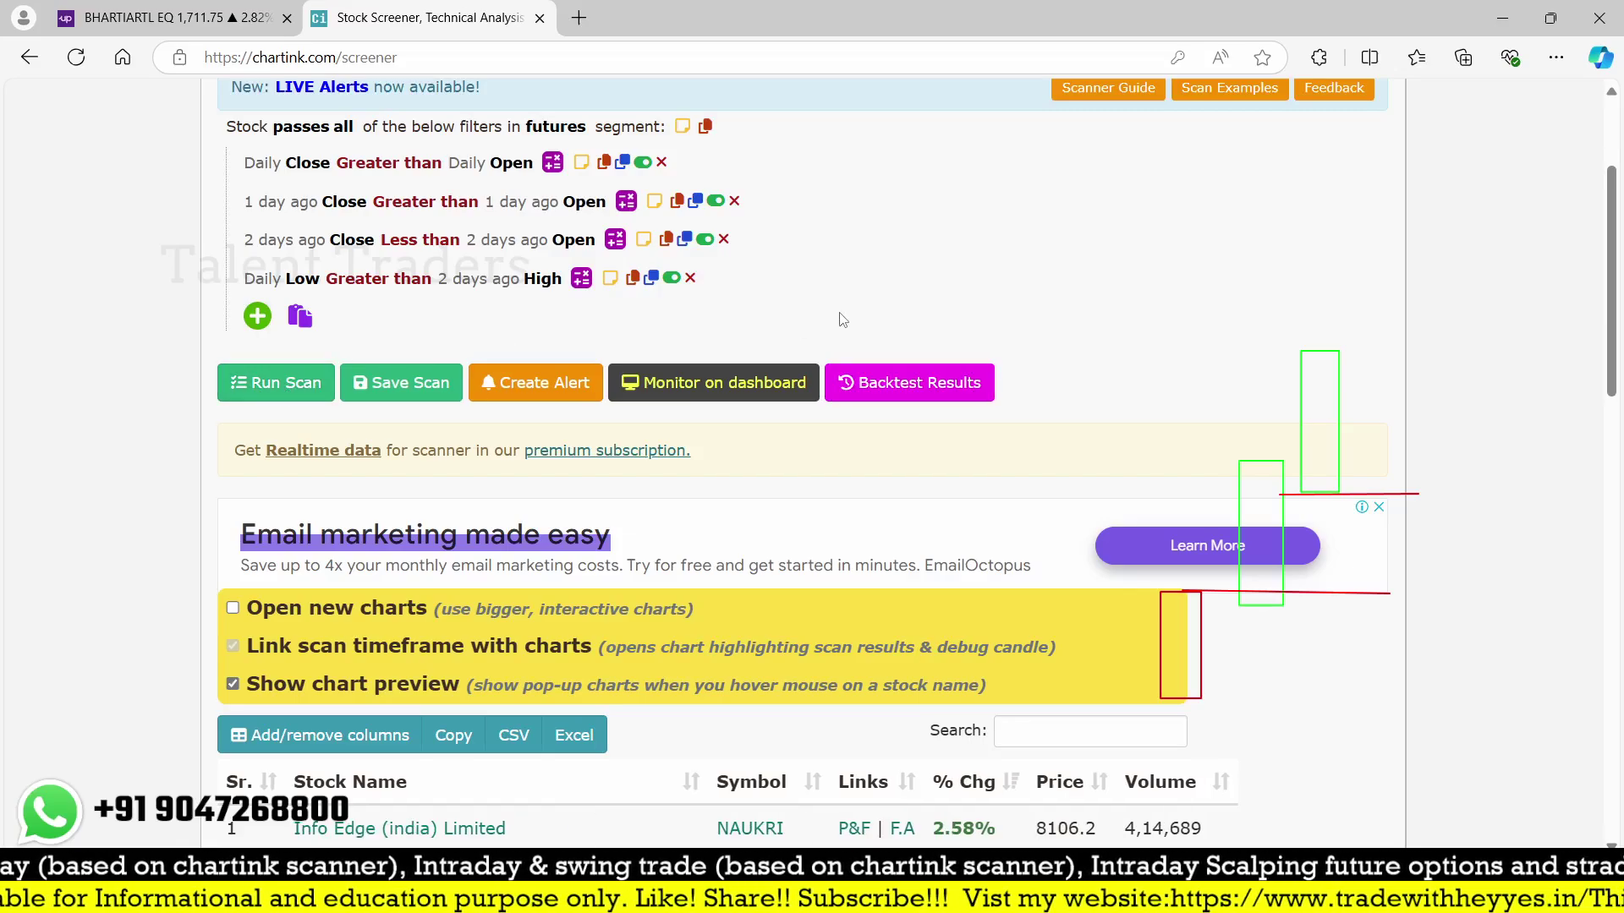
scroll(846, 380, down, 2)
scroll(855, 433, down, 3)
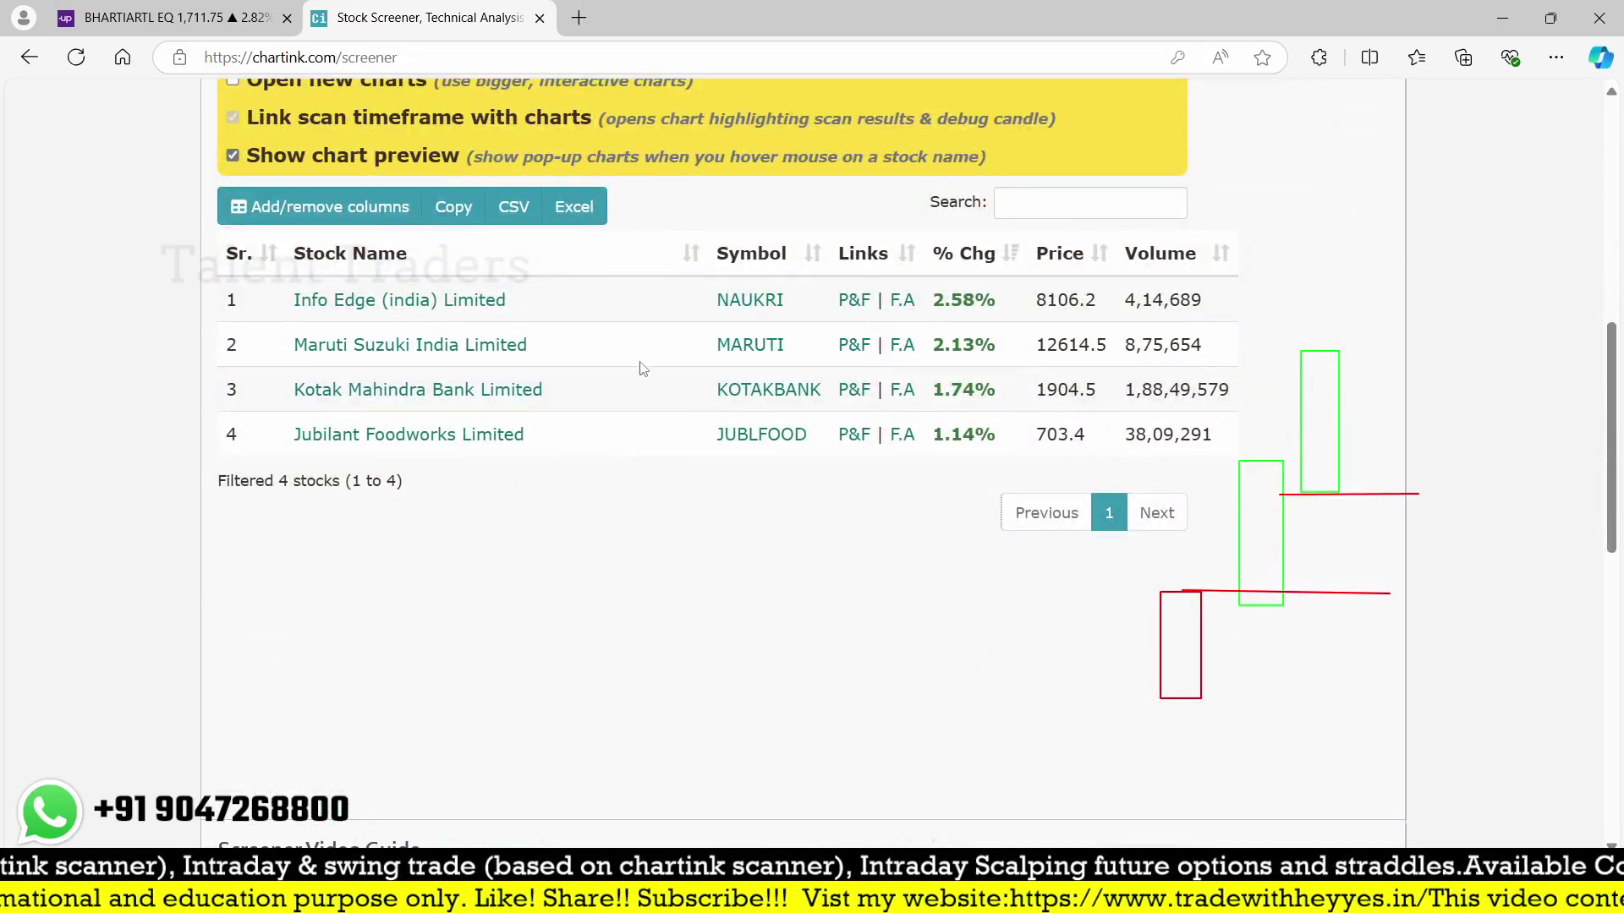
- Switch to the Upstox chart and load the NAUKRI equity to check its latest daily candles
click(127, 7)
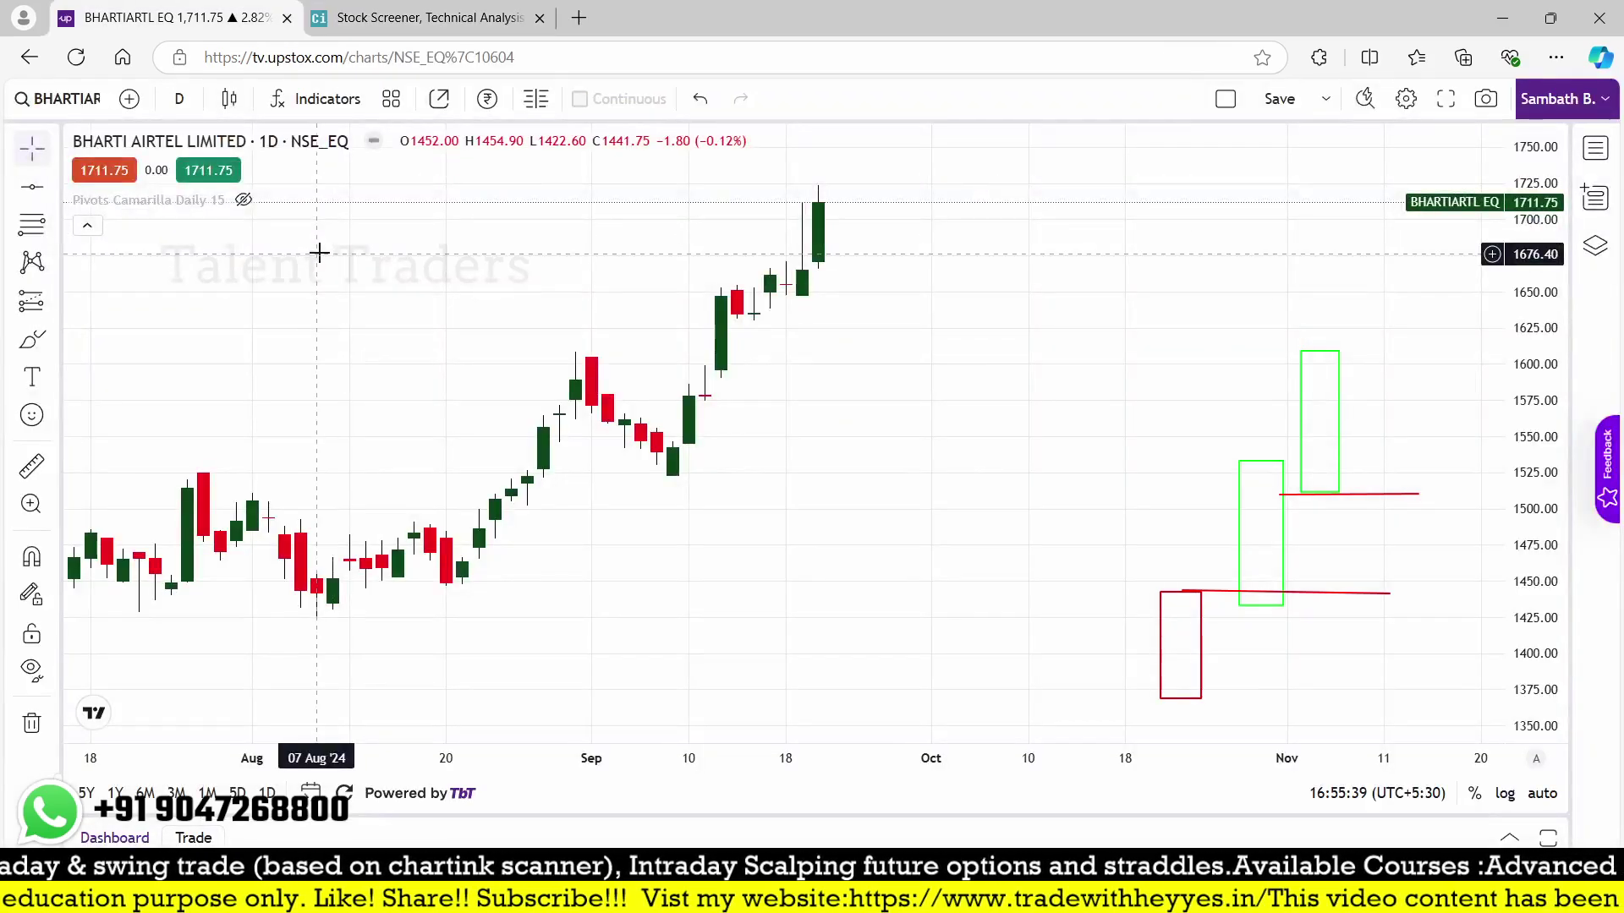
text(naukri)
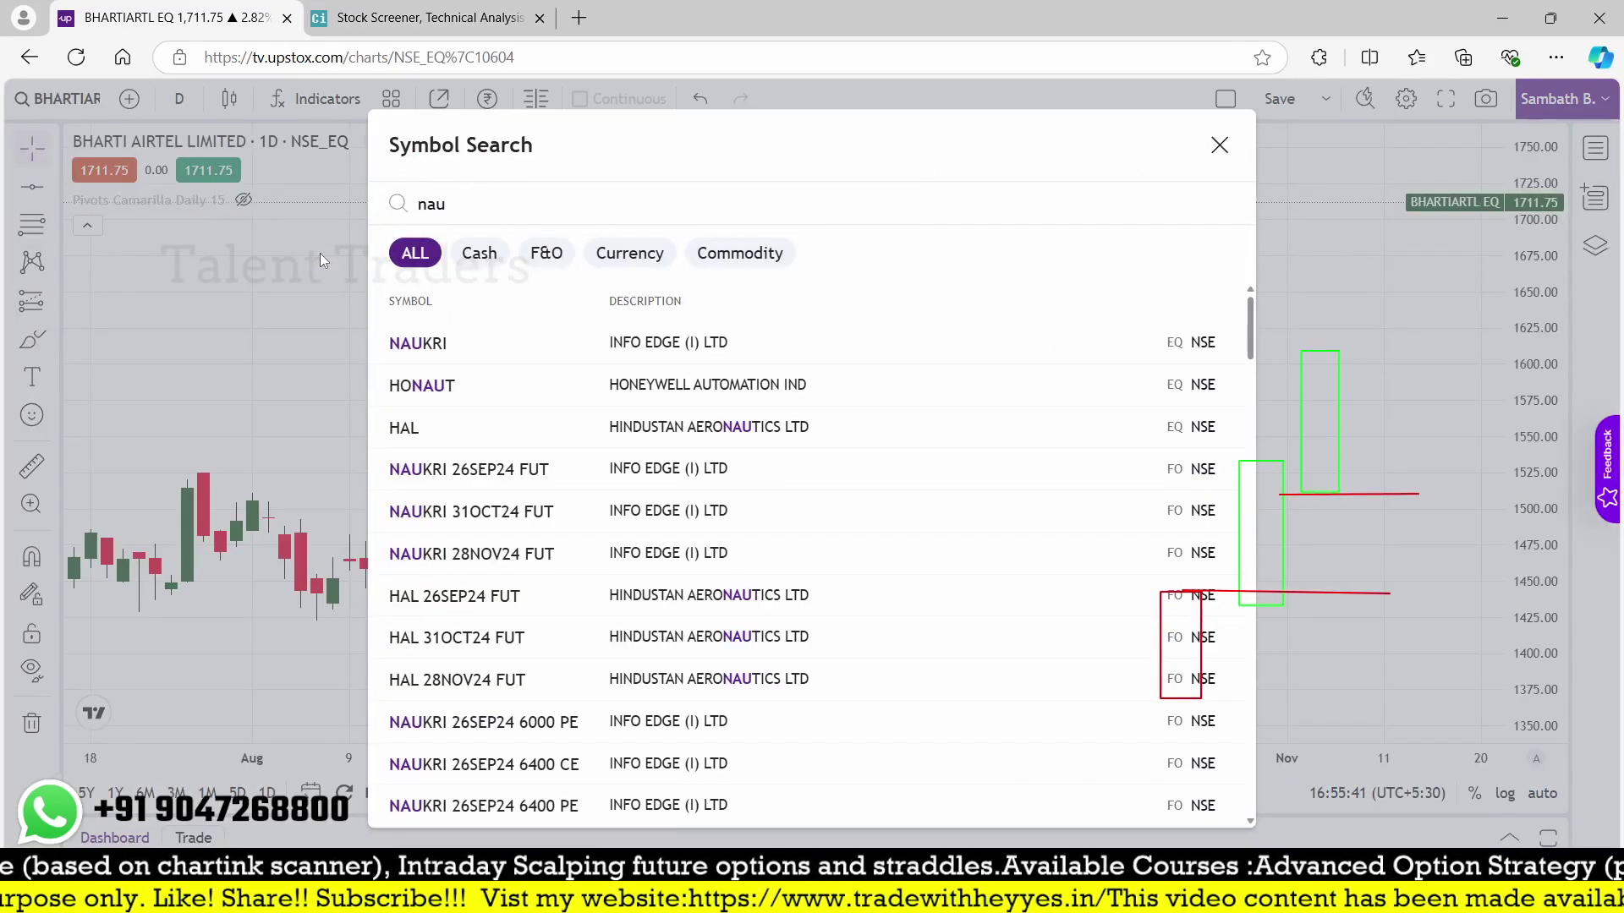
key(Return)
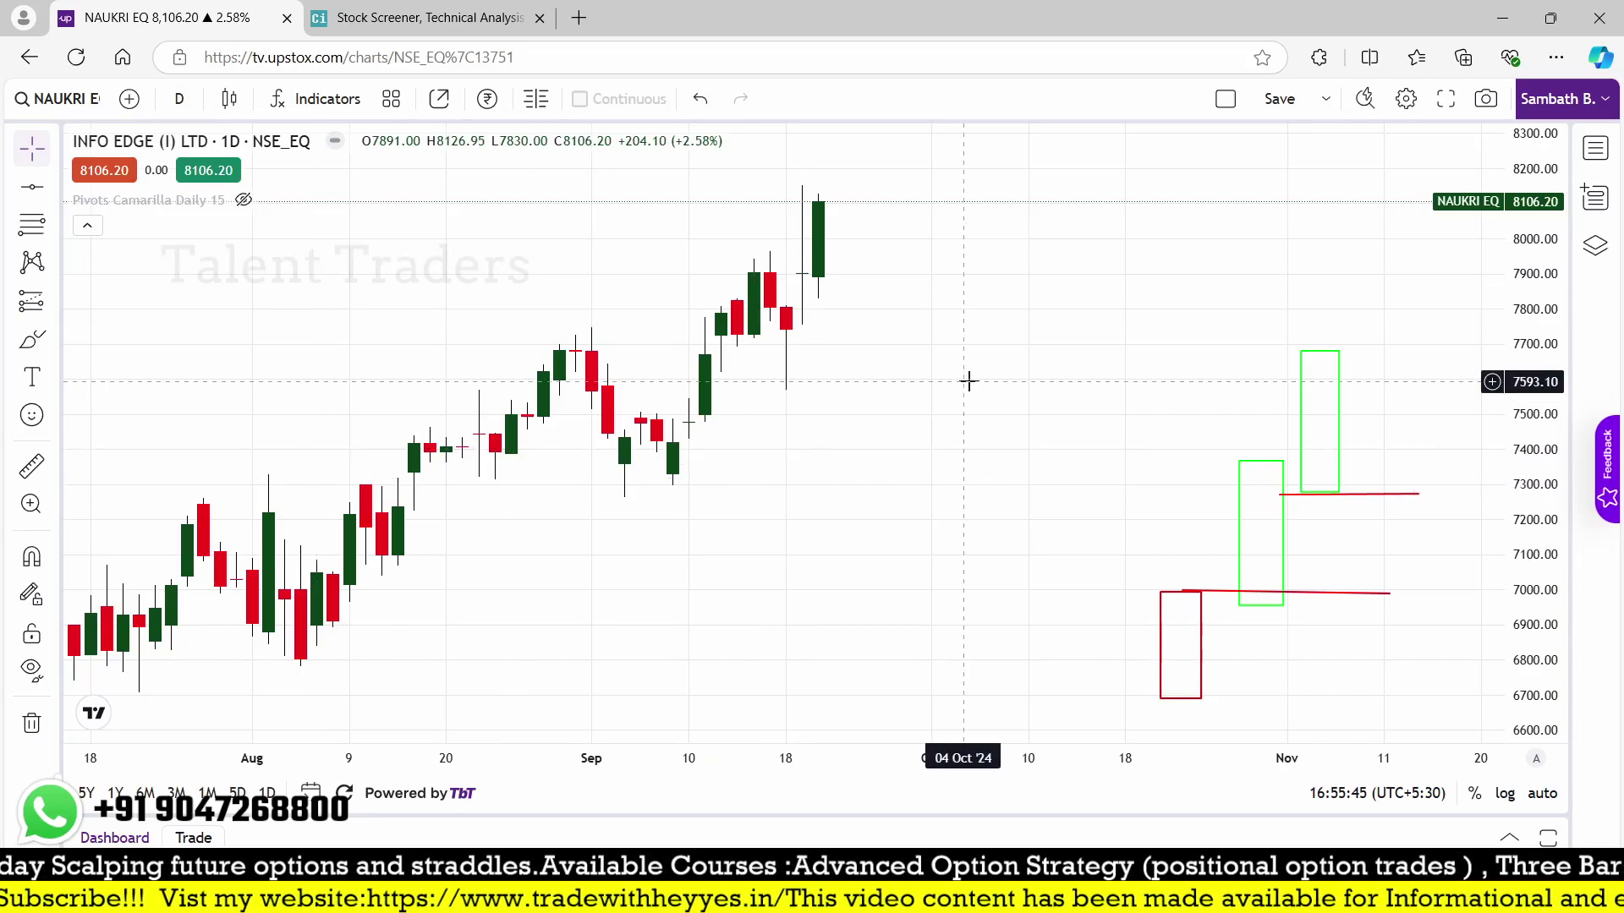
- Examine the latest NAUKRI candles by sketching a box over the gap zone and marking the last candles' lows and highs, then clear the marks
scroll(969, 381, up, 2)
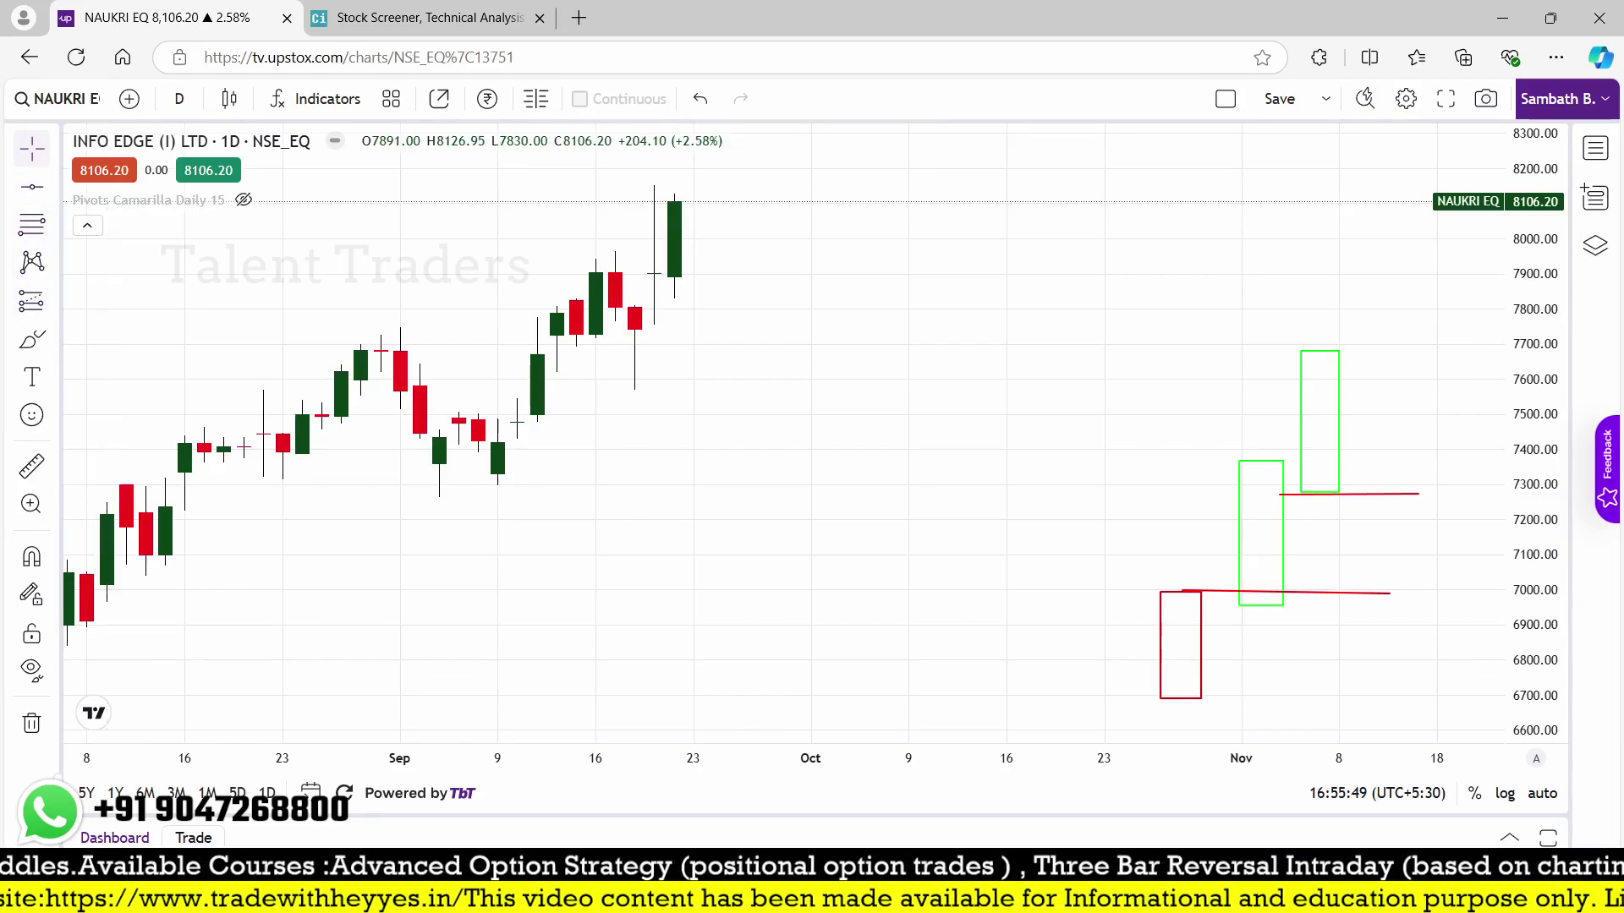
key(Escape)
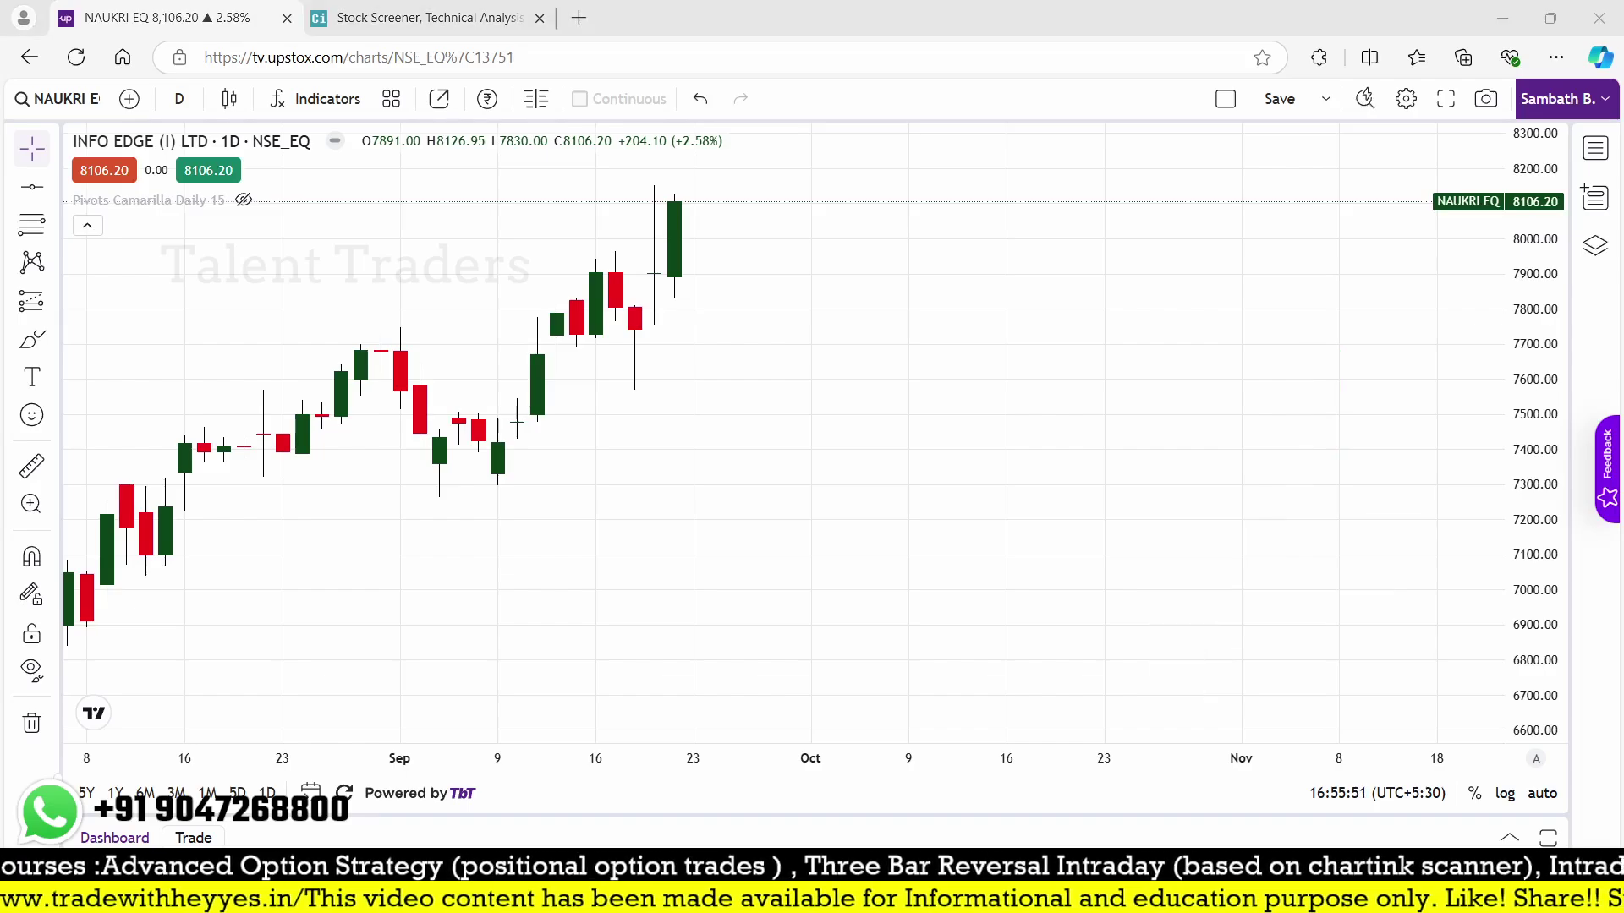
click(637, 299)
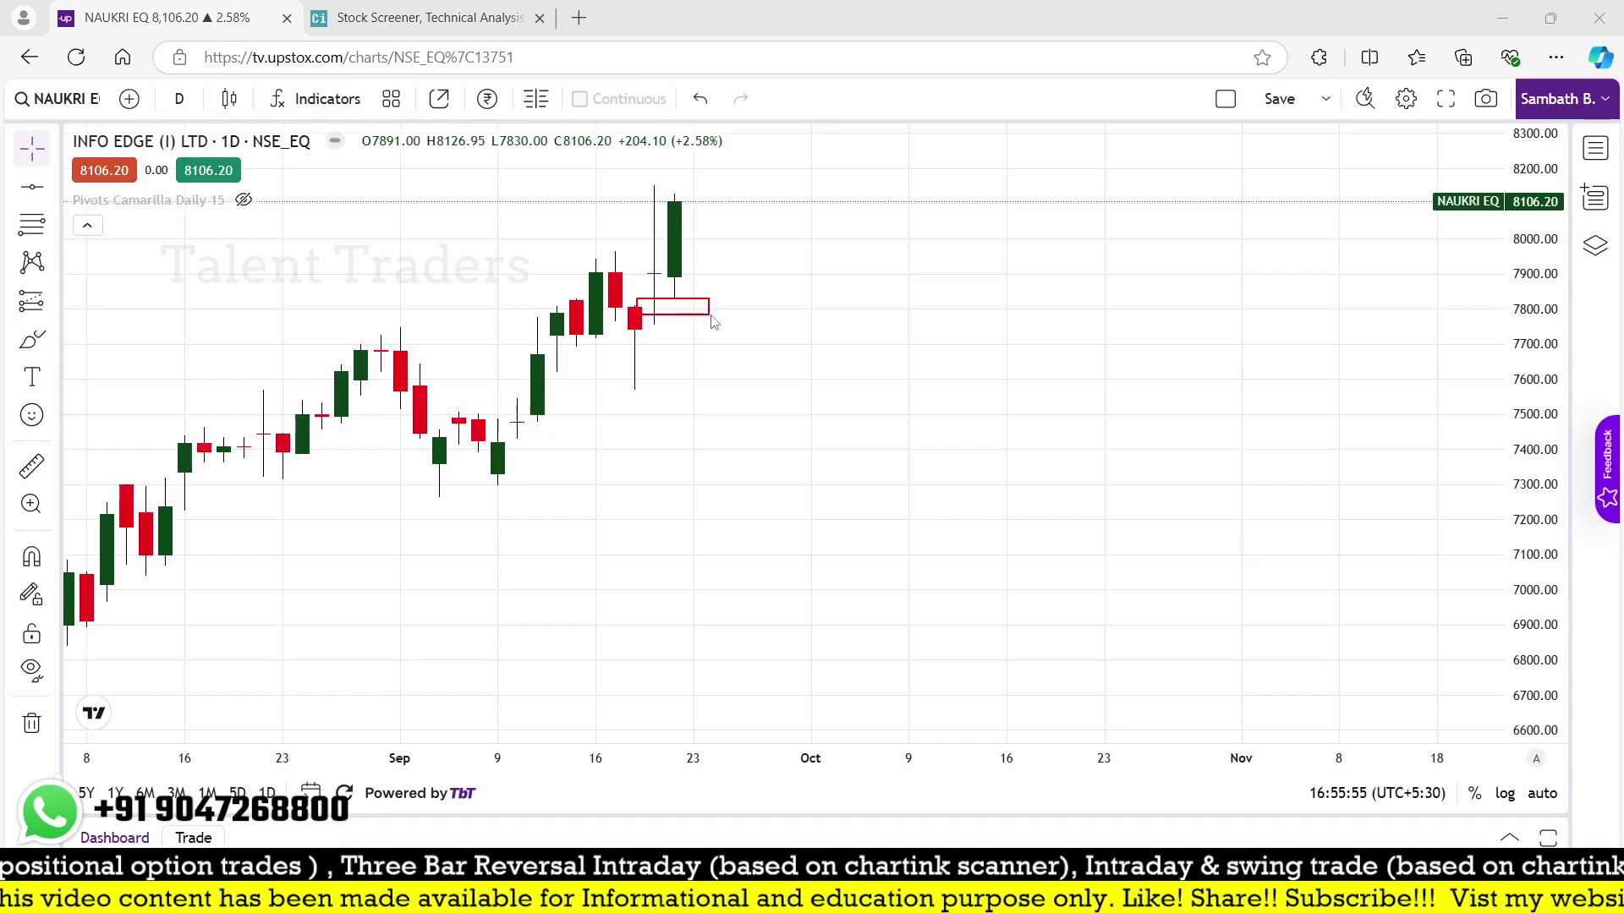
click(727, 309)
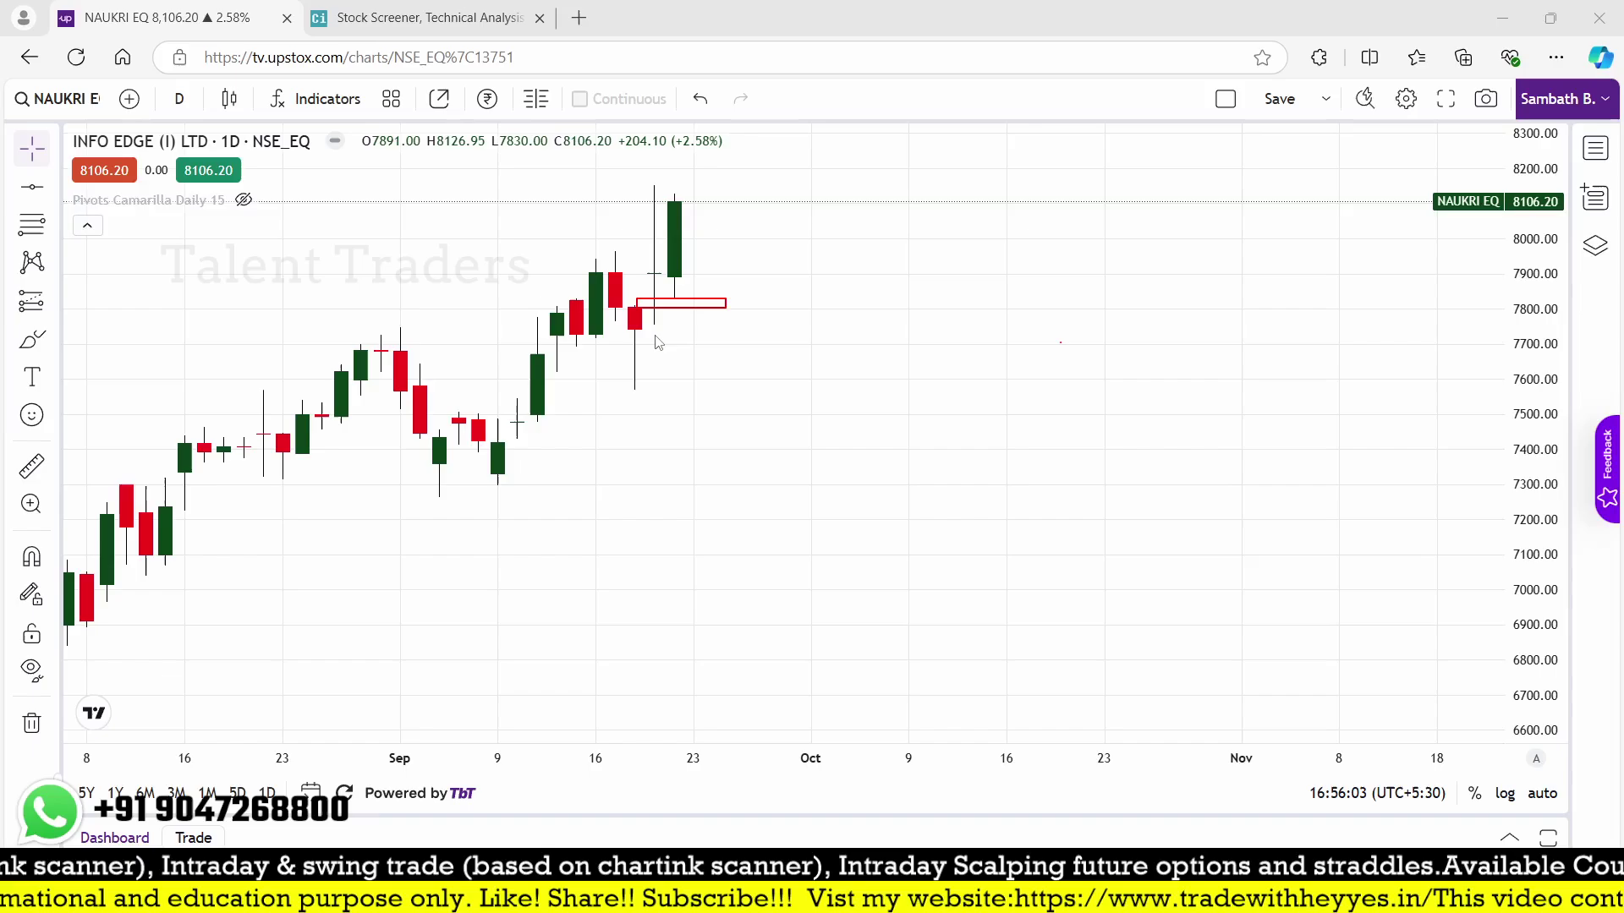
drag(653, 328, 687, 328)
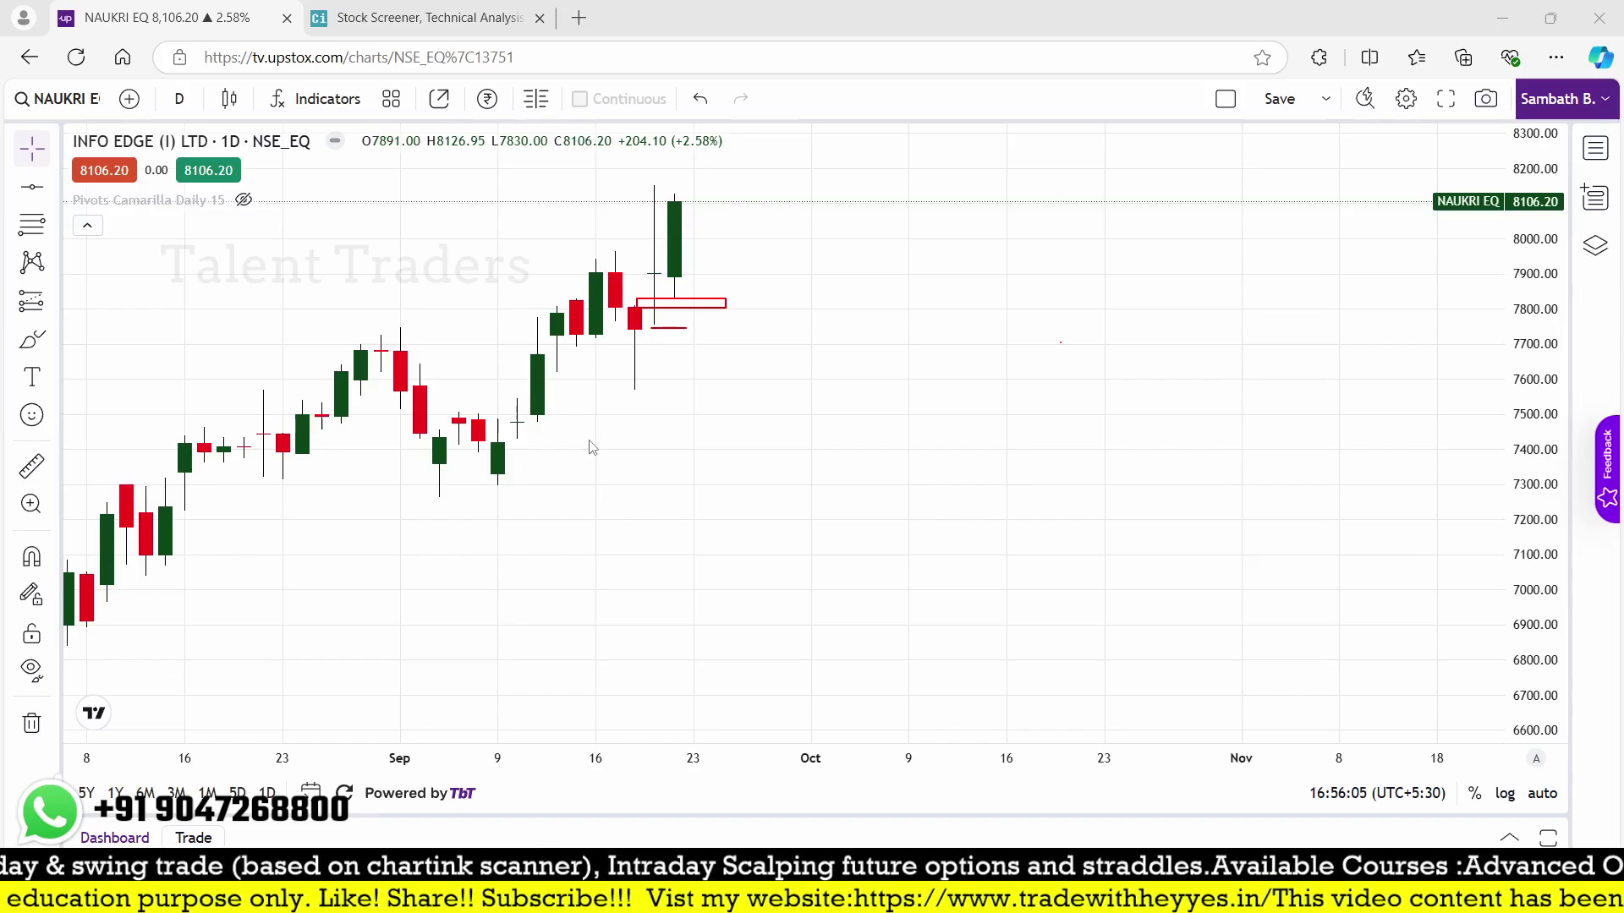
drag(639, 181, 713, 195)
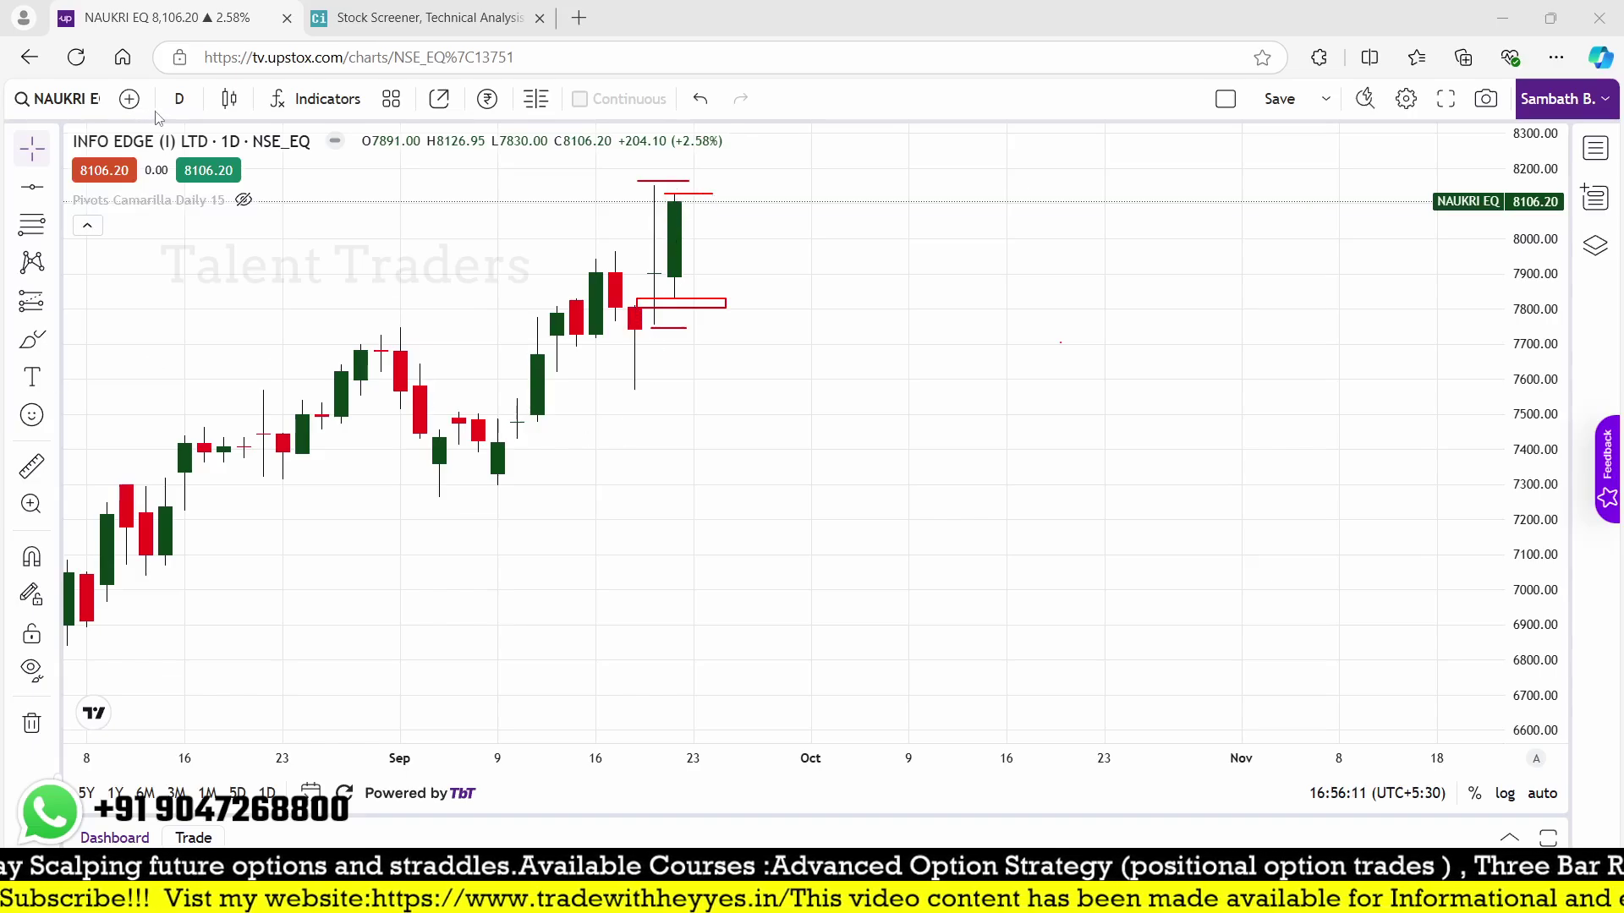
key(Escape)
drag(60, 115, 563, 134)
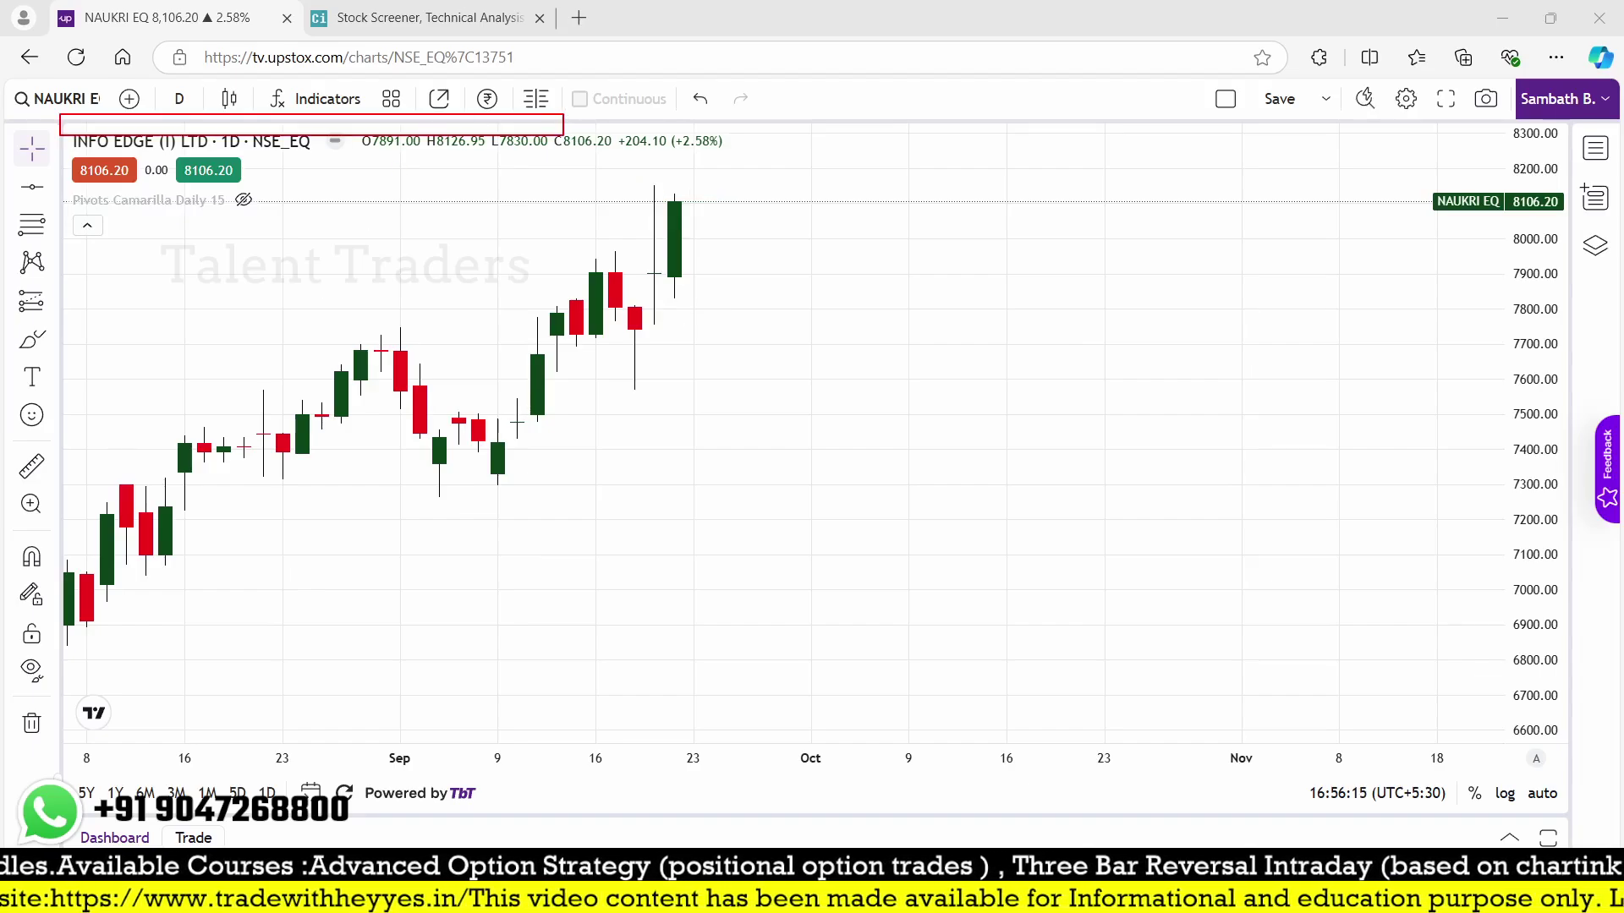
key(Escape)
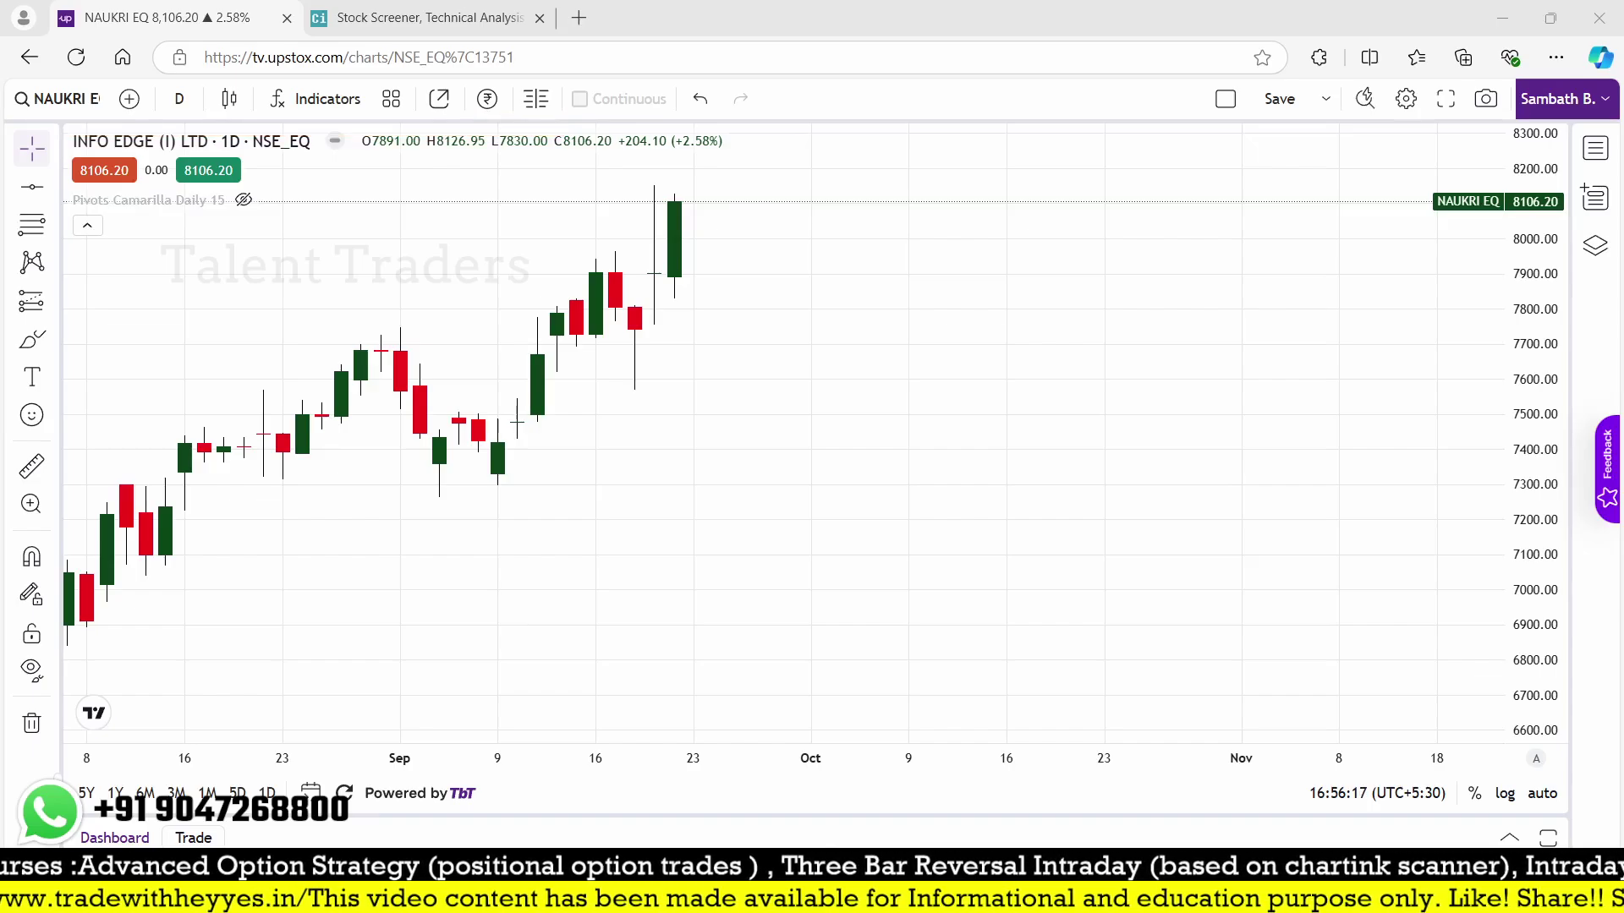
- Switch to the fvg.png reference image and place it beside the NAUKRI chart to compare the three-candle sequence
key(alt+Tab)
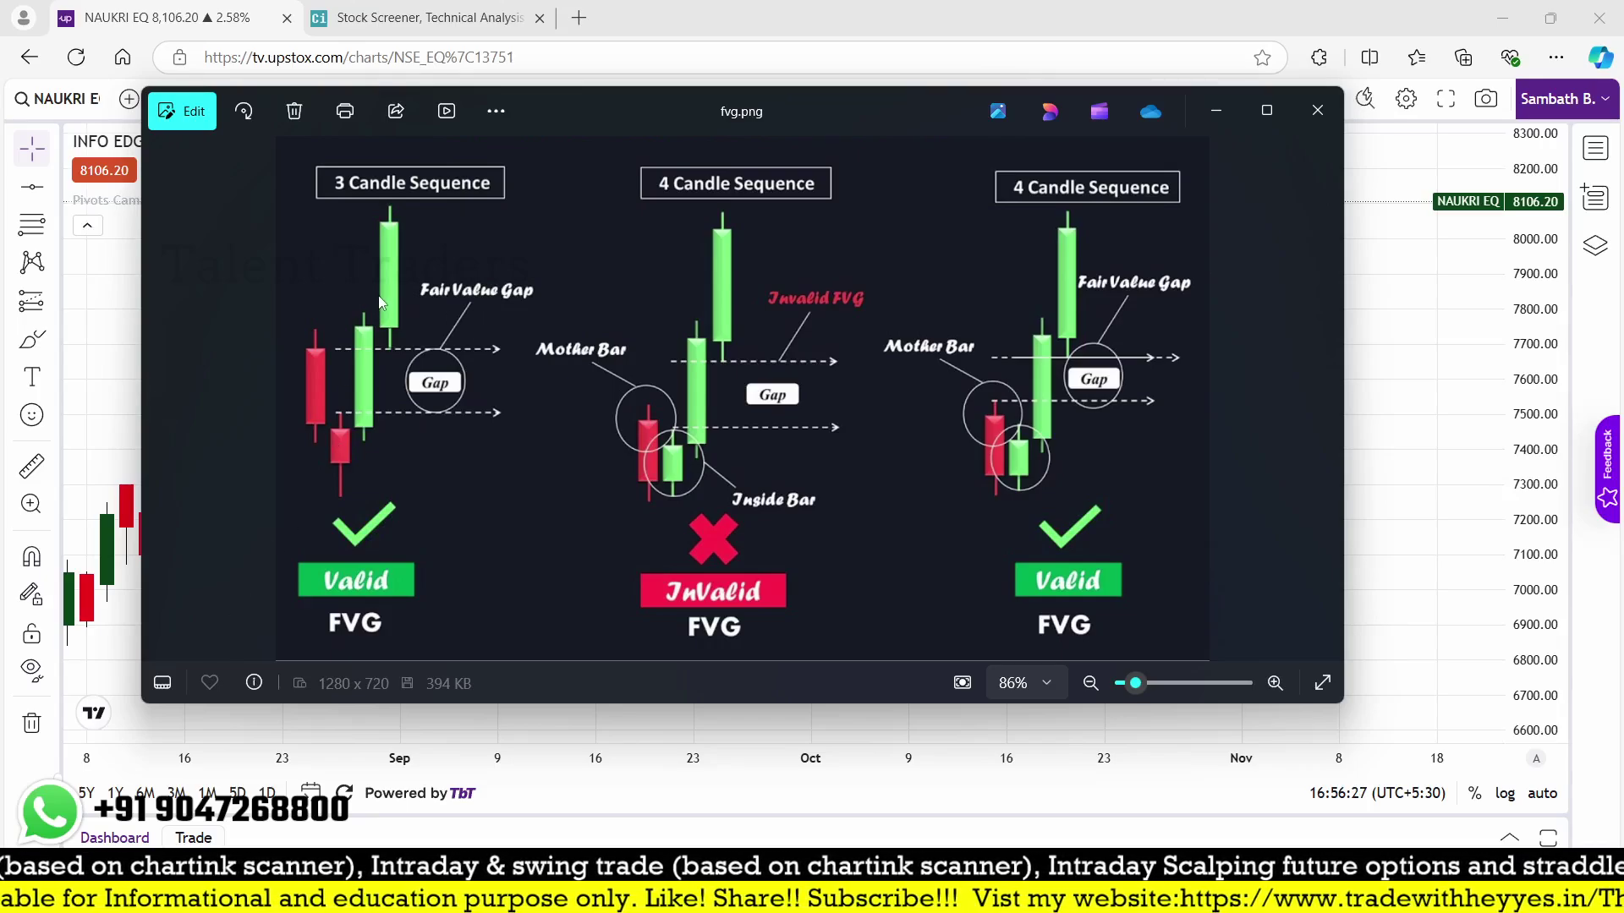
drag(921, 105, 1047, 314)
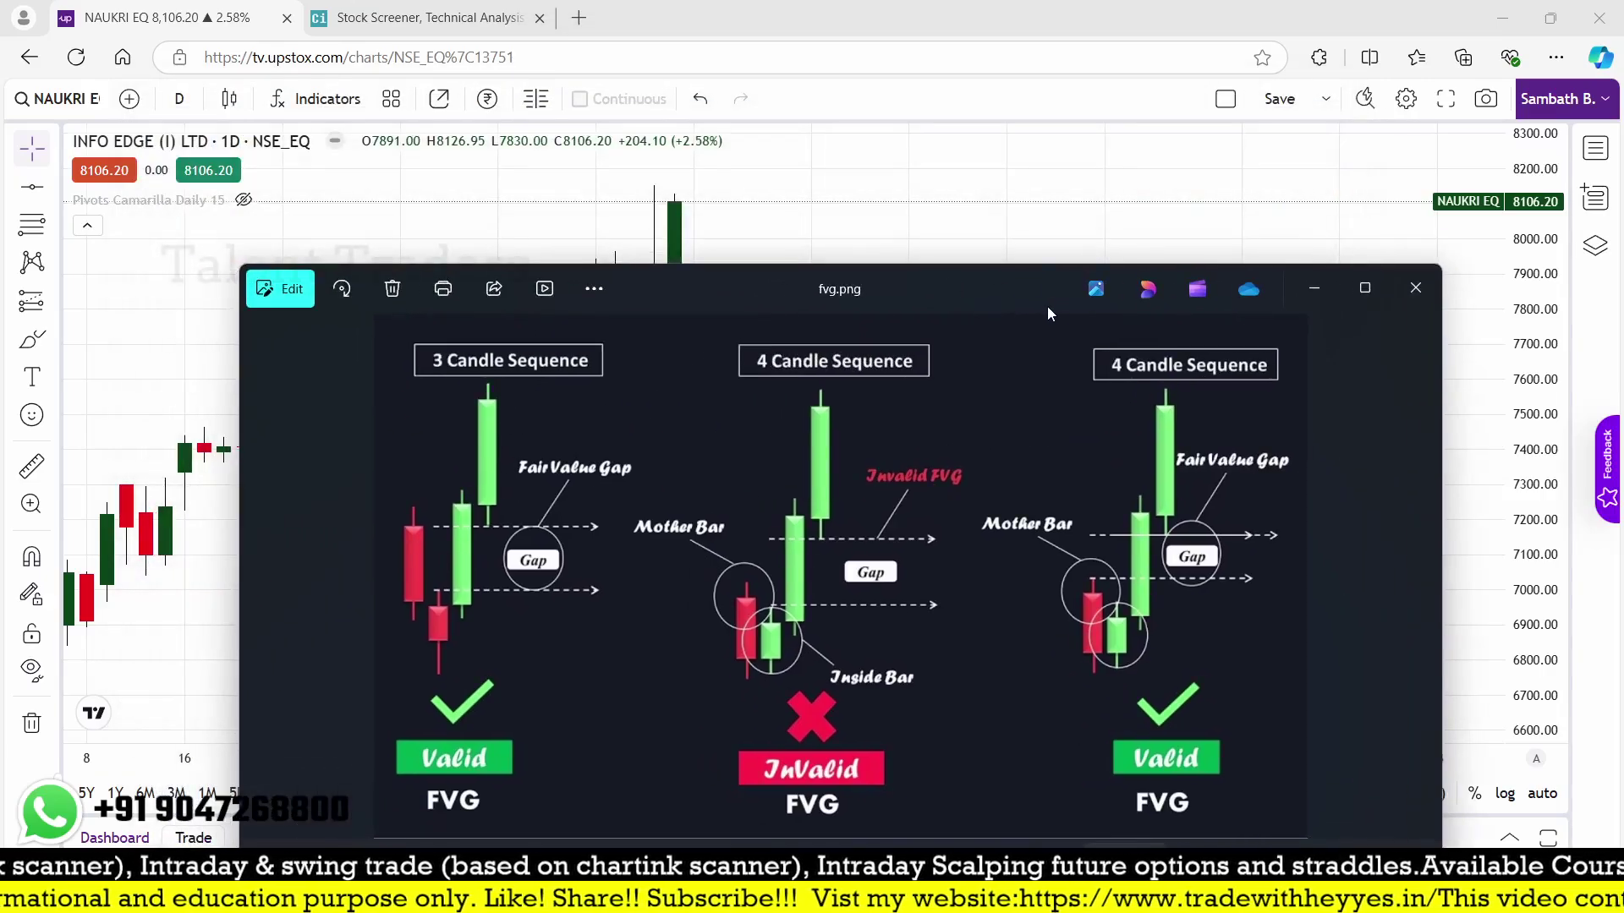
drag(769, 281, 1201, 145)
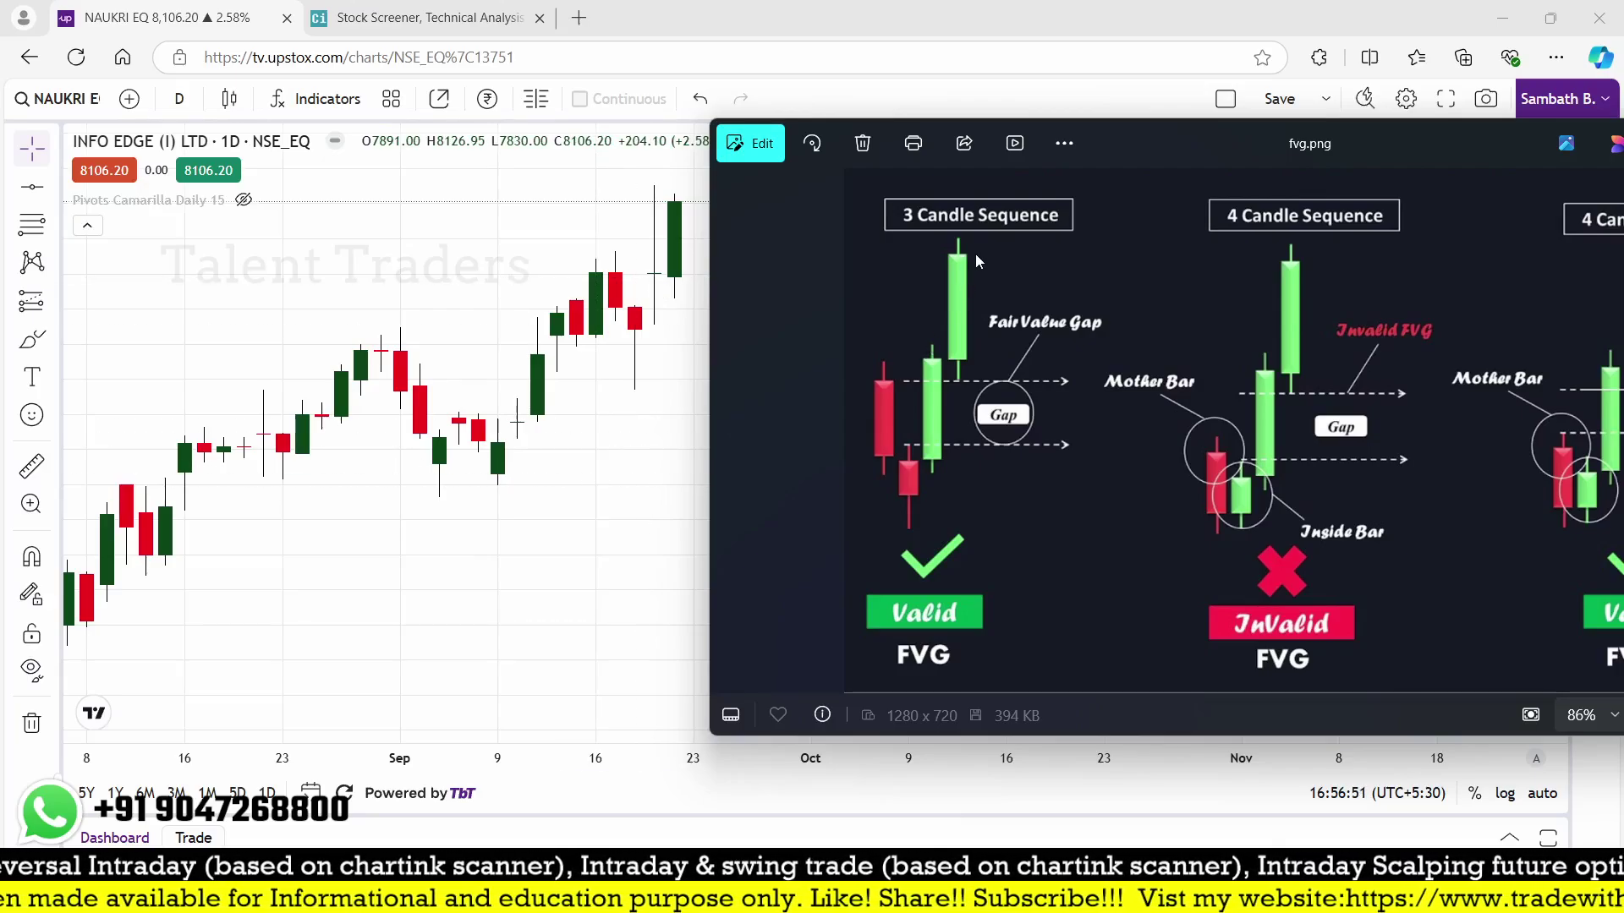
- Switch back to Chartink and add a fifth filter requiring Daily Close Greater than 1 day ago High
click(683, 406)
click(427, 17)
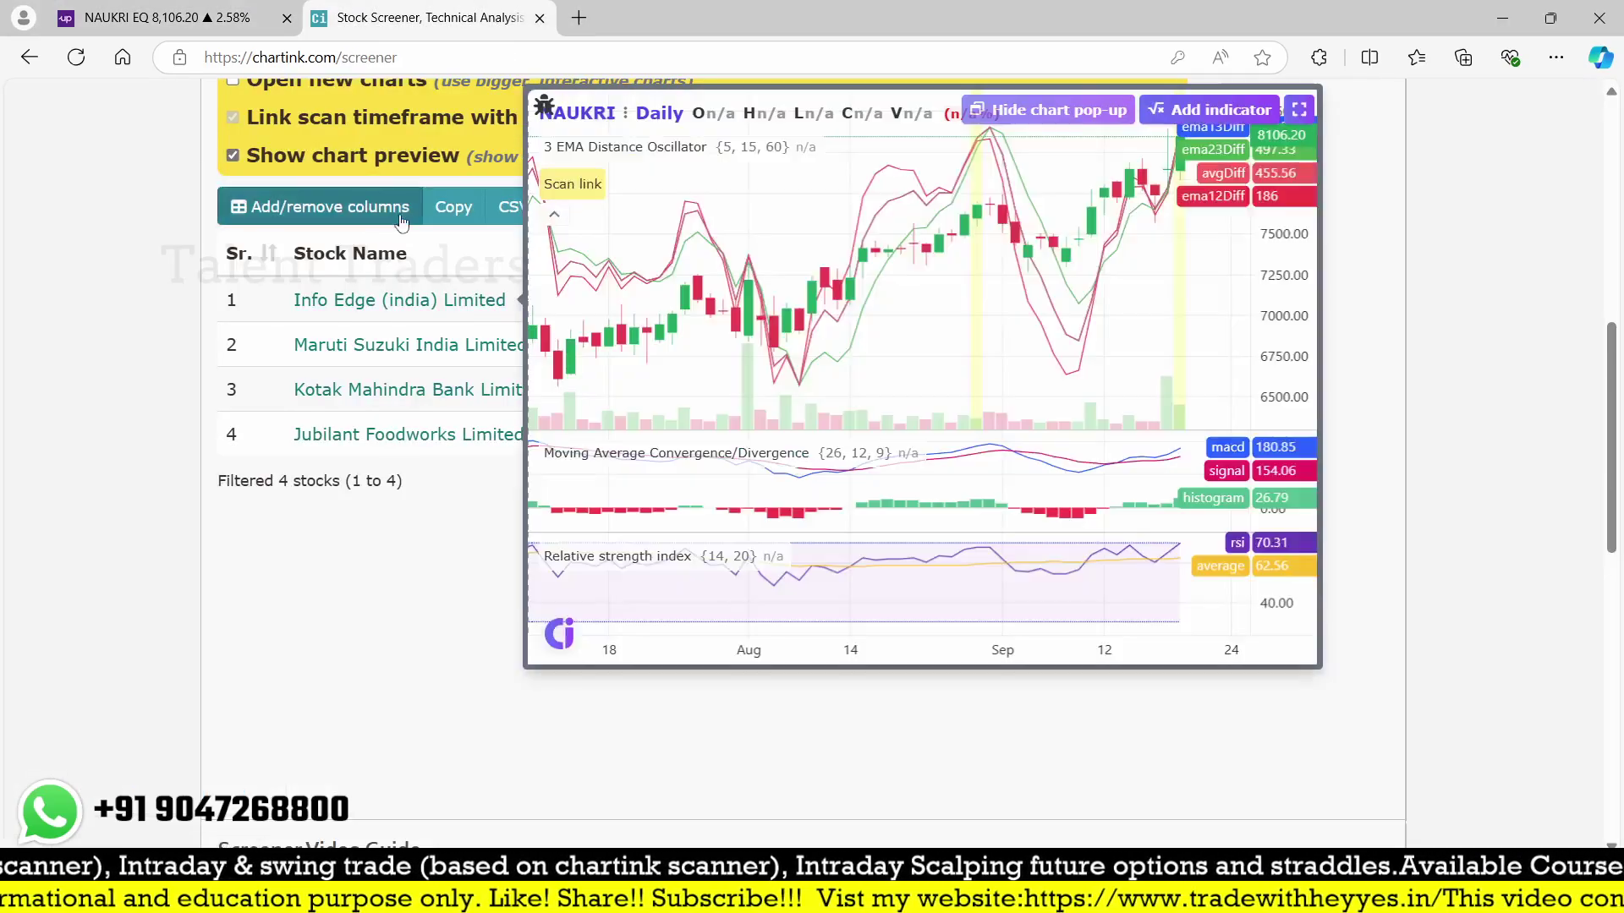
scroll(312, 366, up, 9)
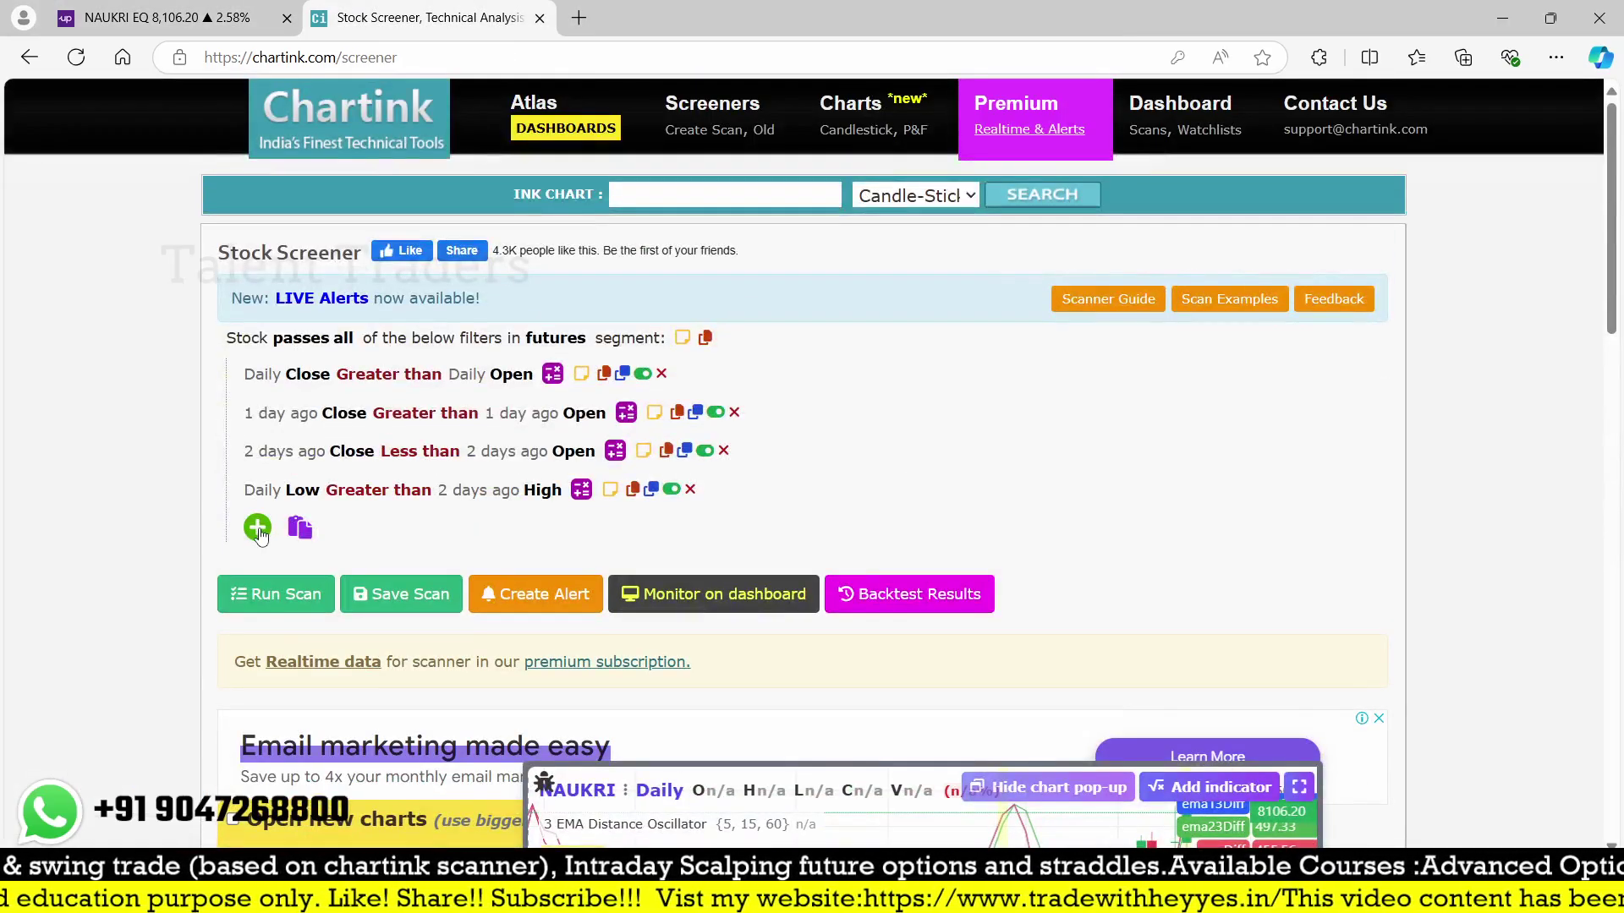
click(258, 529)
text(close)
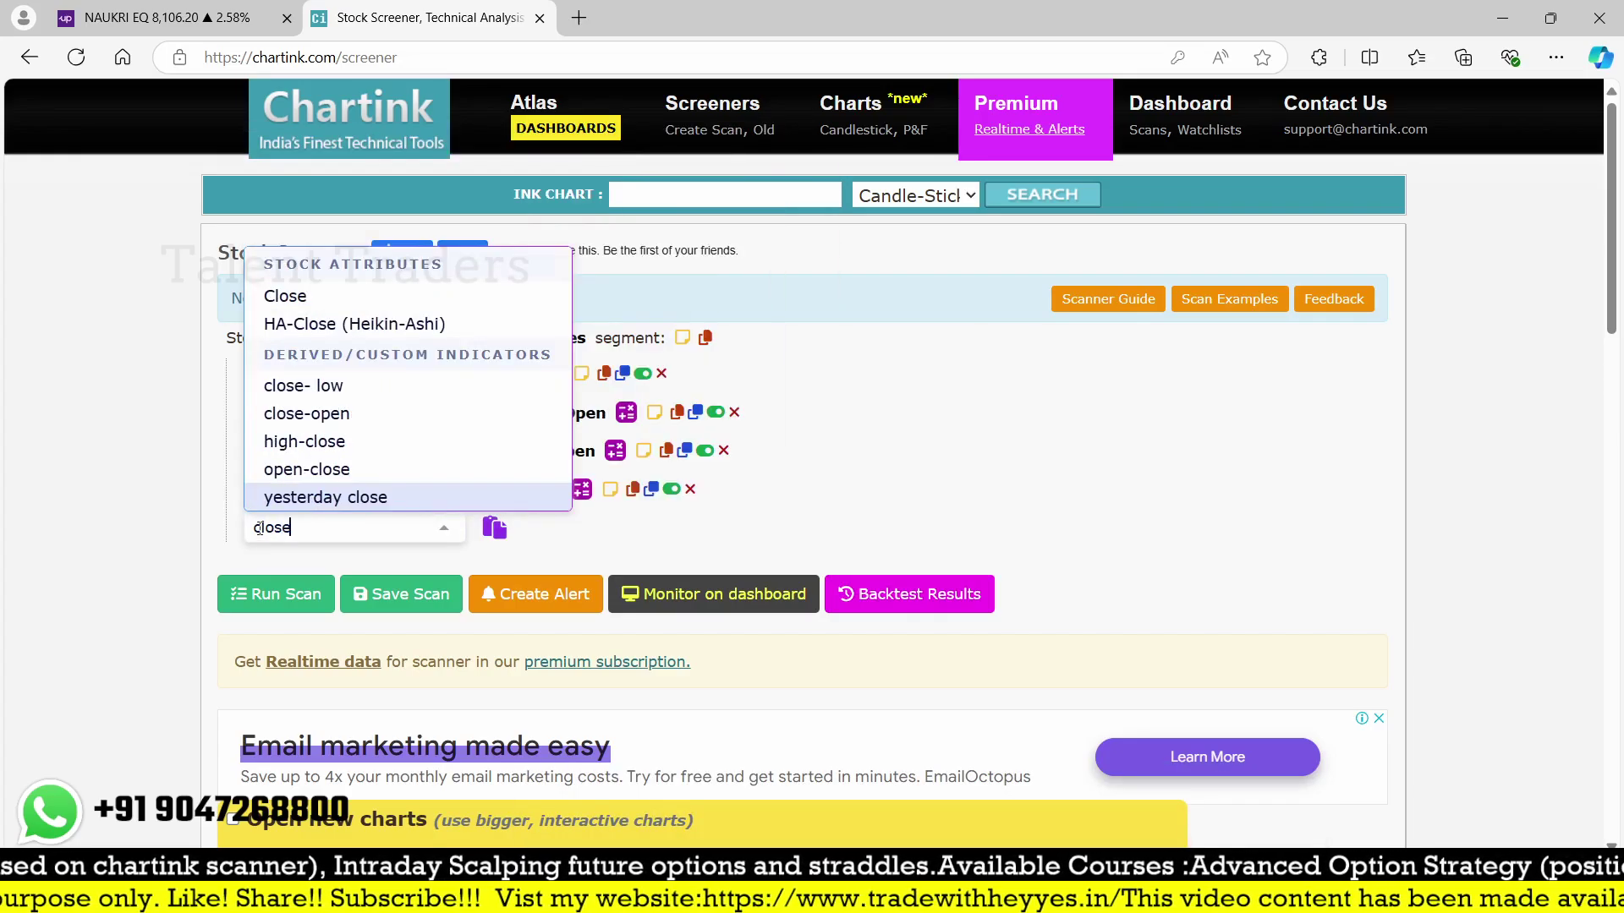
click(356, 296)
text(gr)
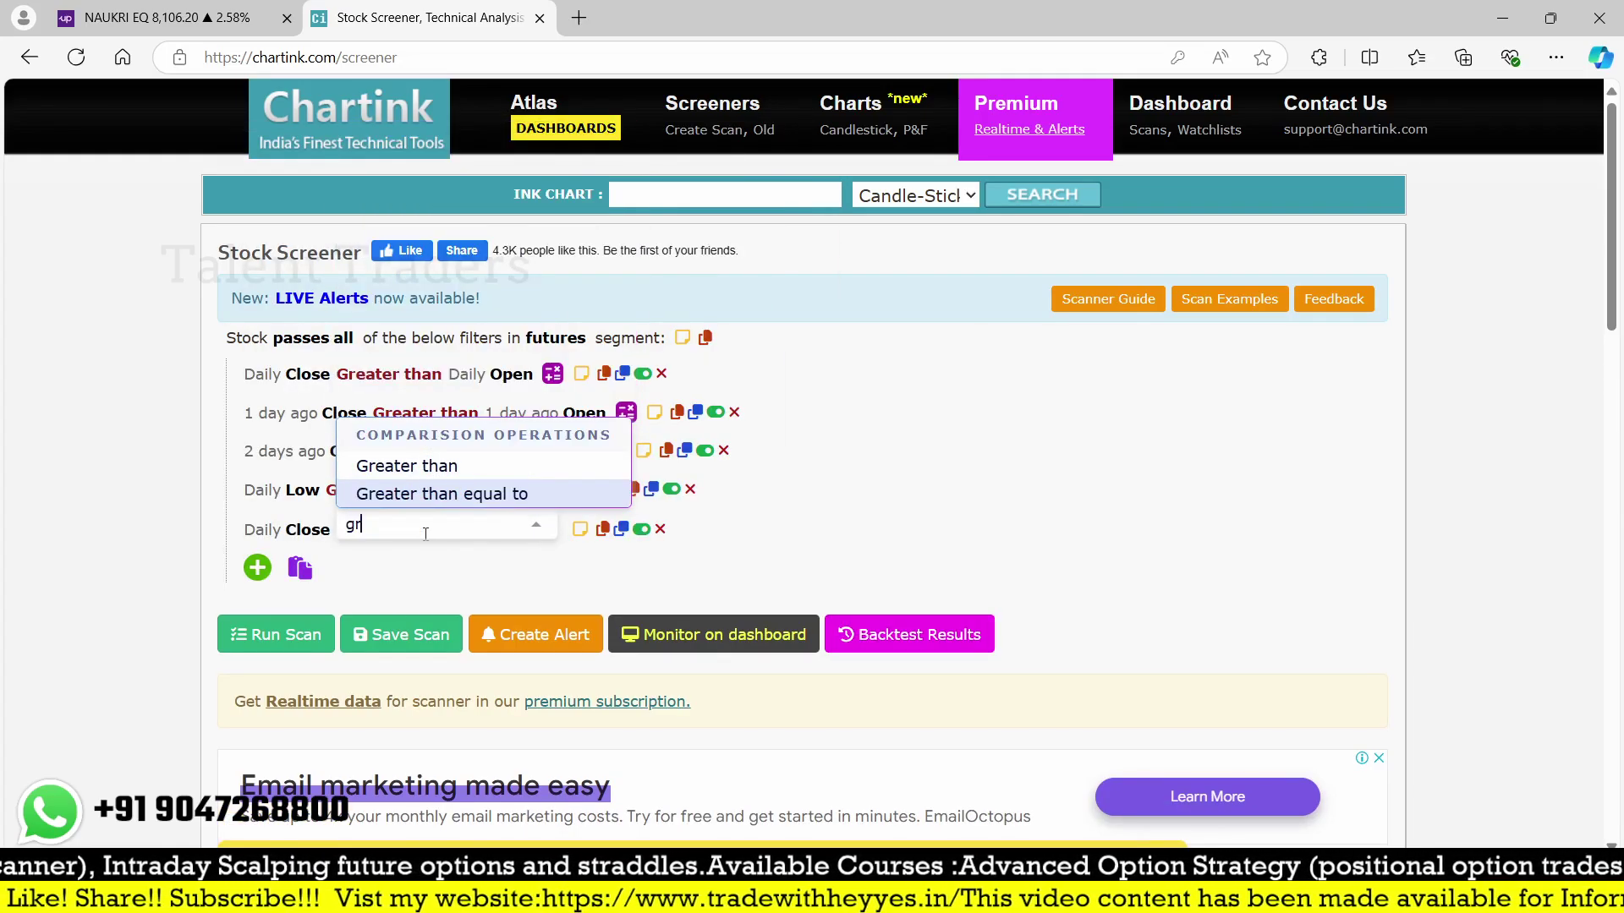
text(e)
click(407, 466)
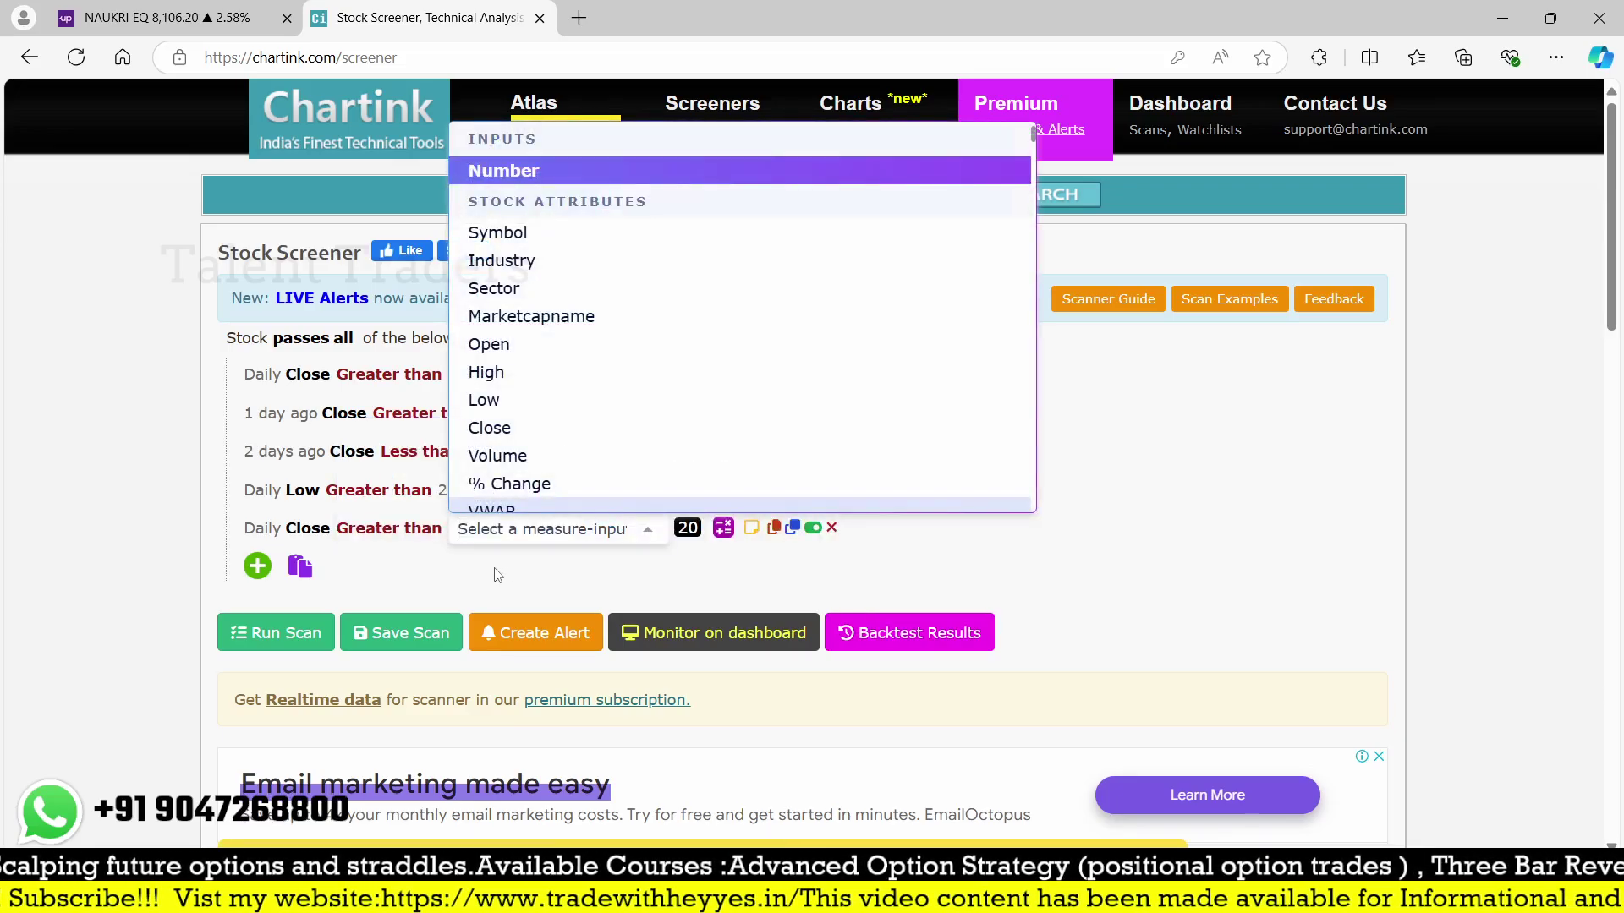
text(high)
key(Return)
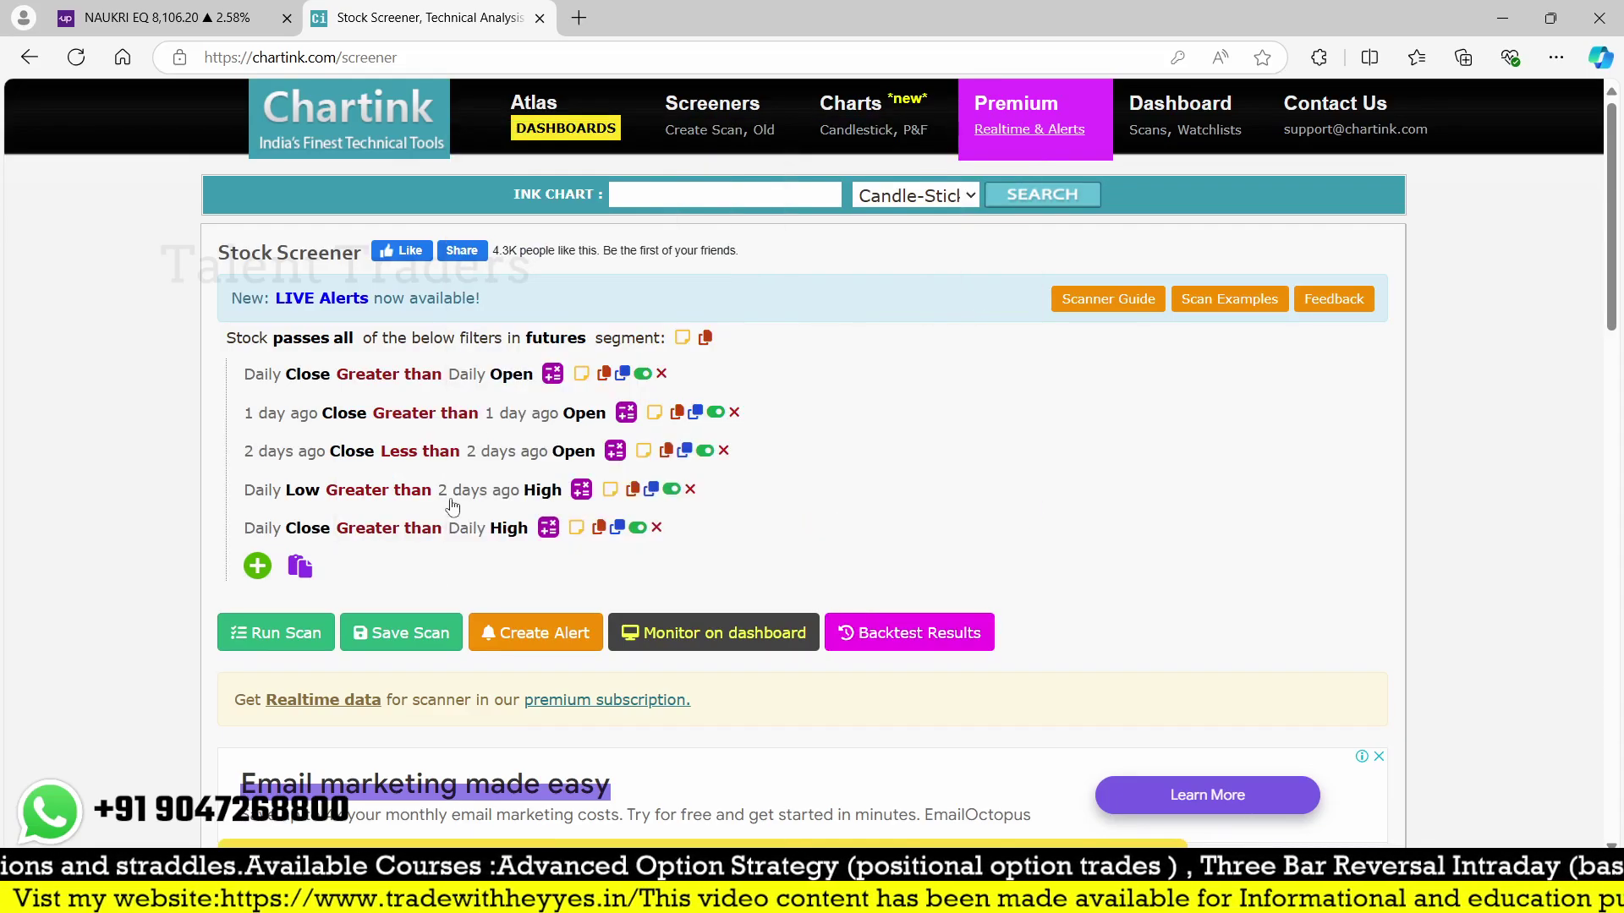
click(470, 537)
click(508, 241)
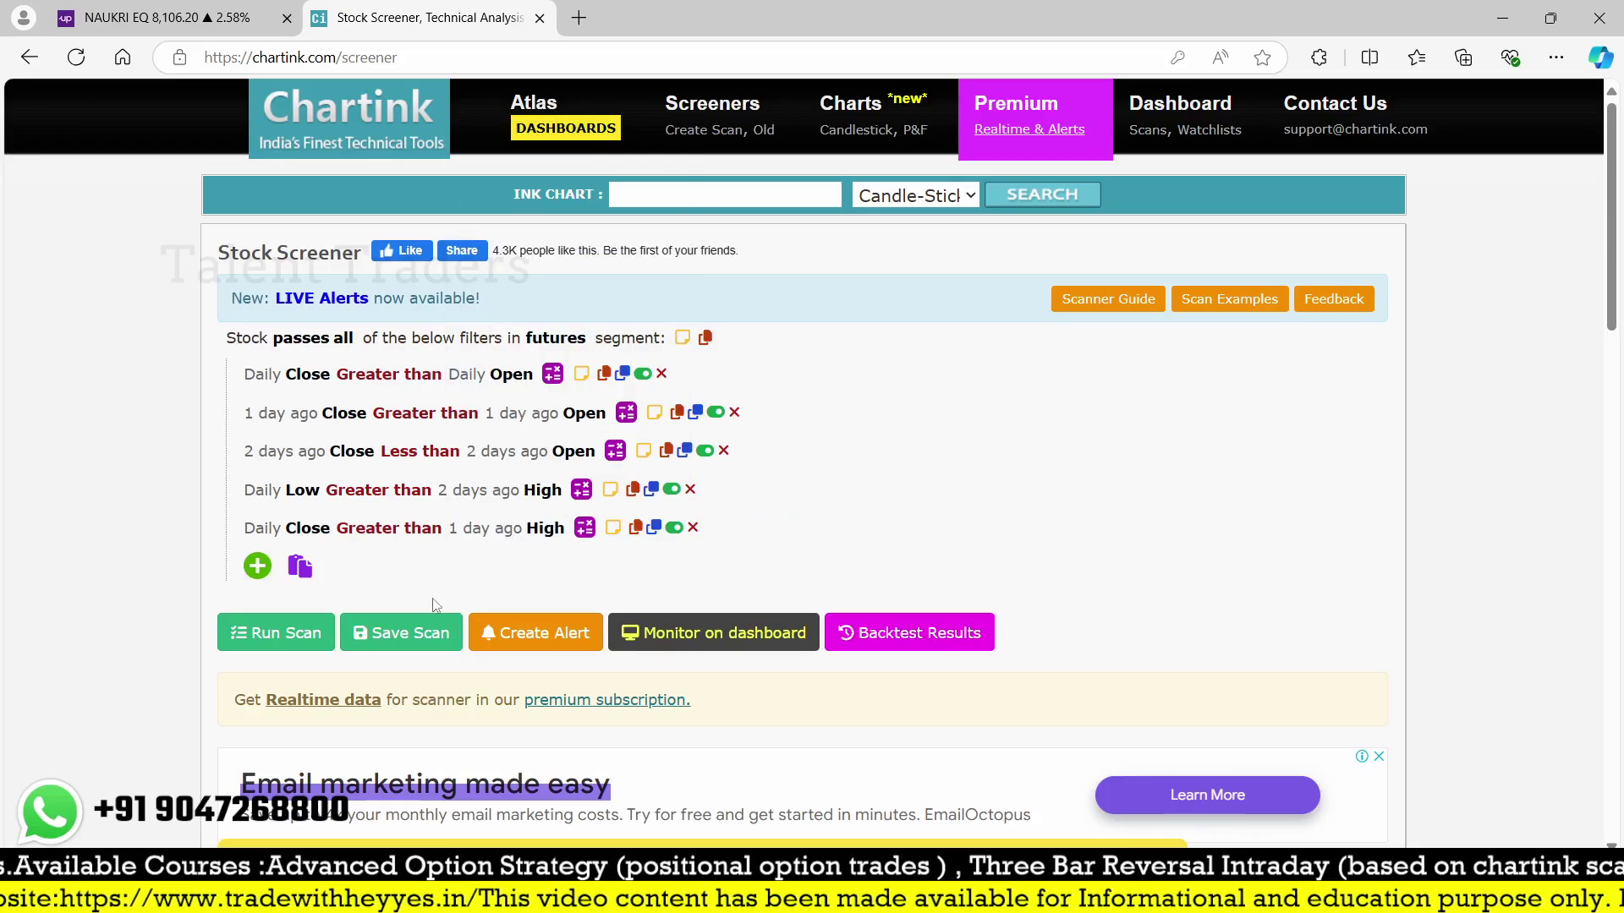
- Run the scan with the new closing condition and review the filtered stocks
scroll(453, 515, down, 1)
scroll(454, 514, down, 5)
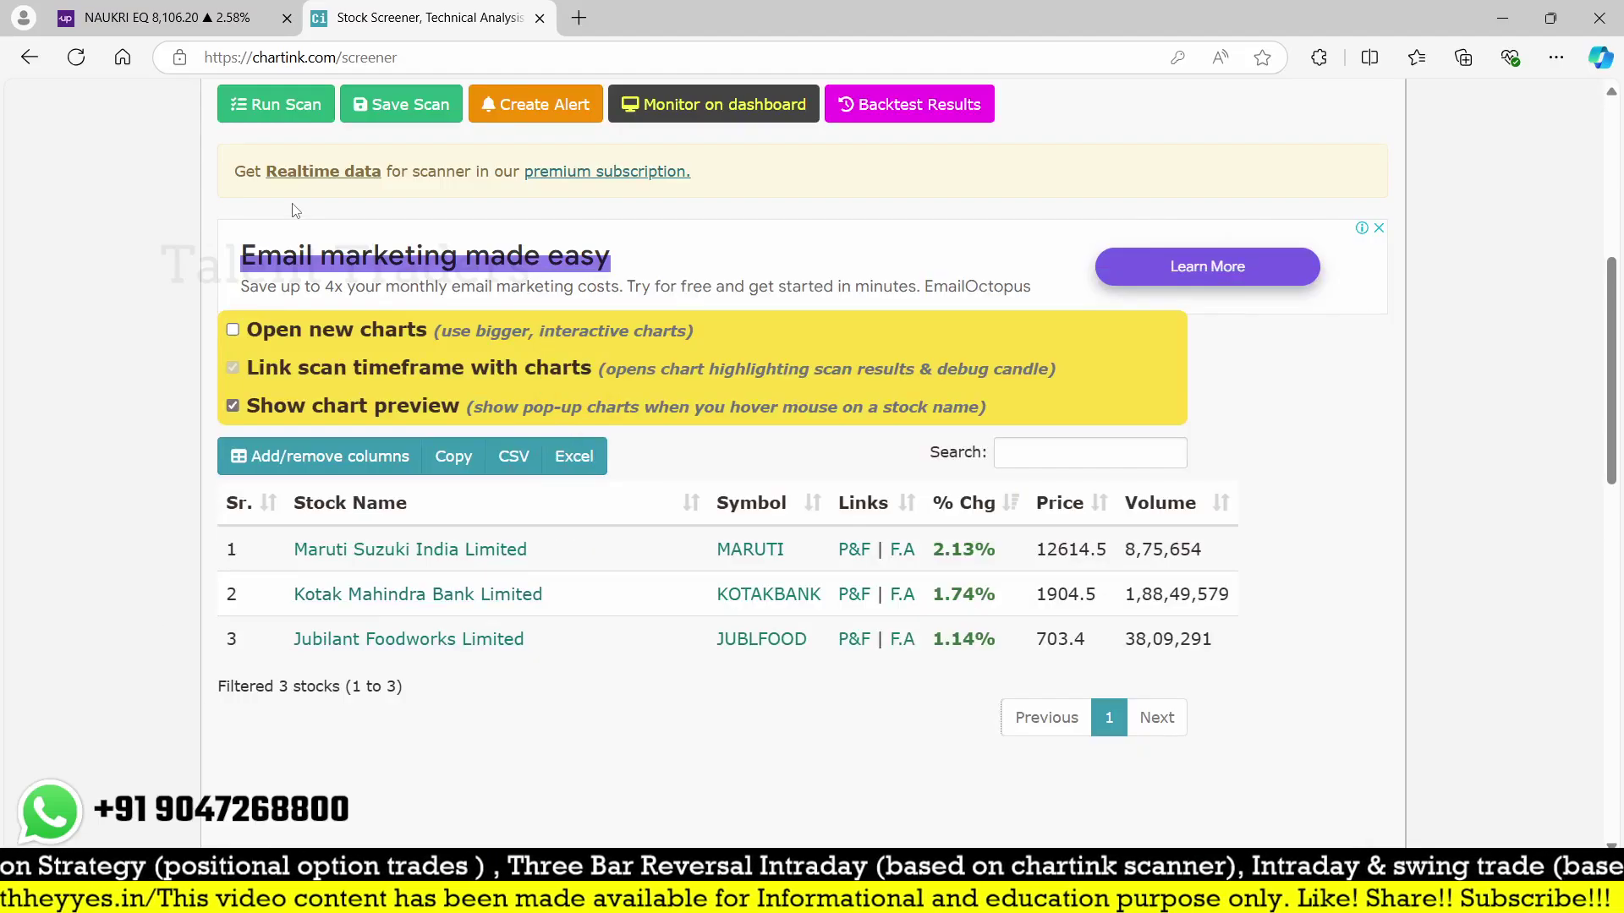
- Switch to the Upstox chart, load the MARUTI equity, and compare its latest candles with the fvg.png reference
click(126, 10)
text(ma)
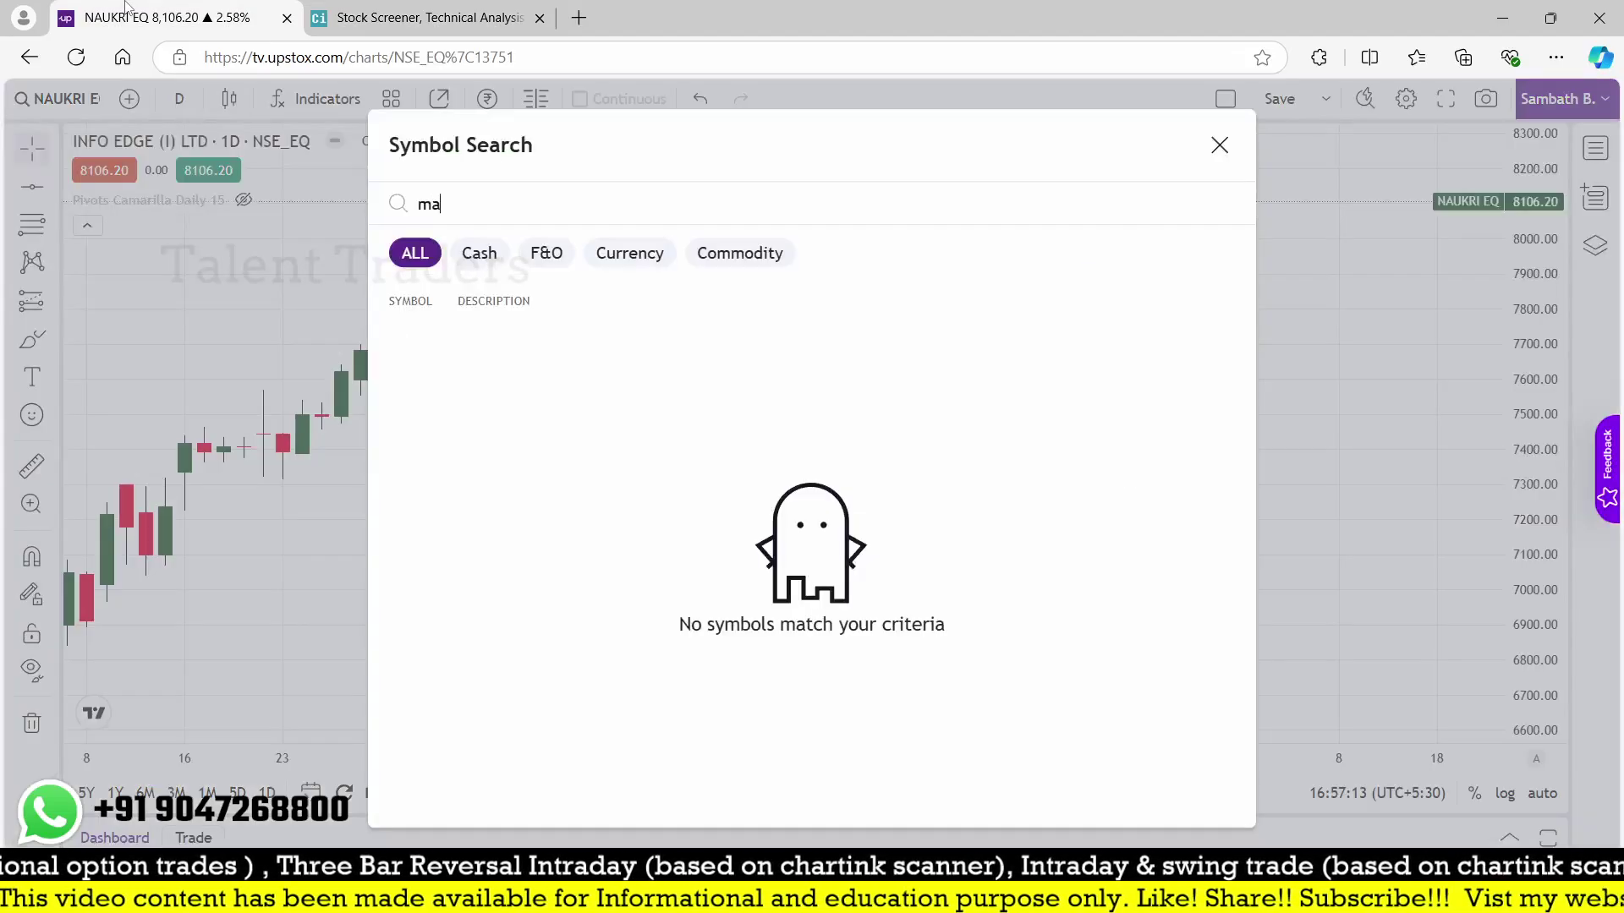
text(ruti)
key(Return)
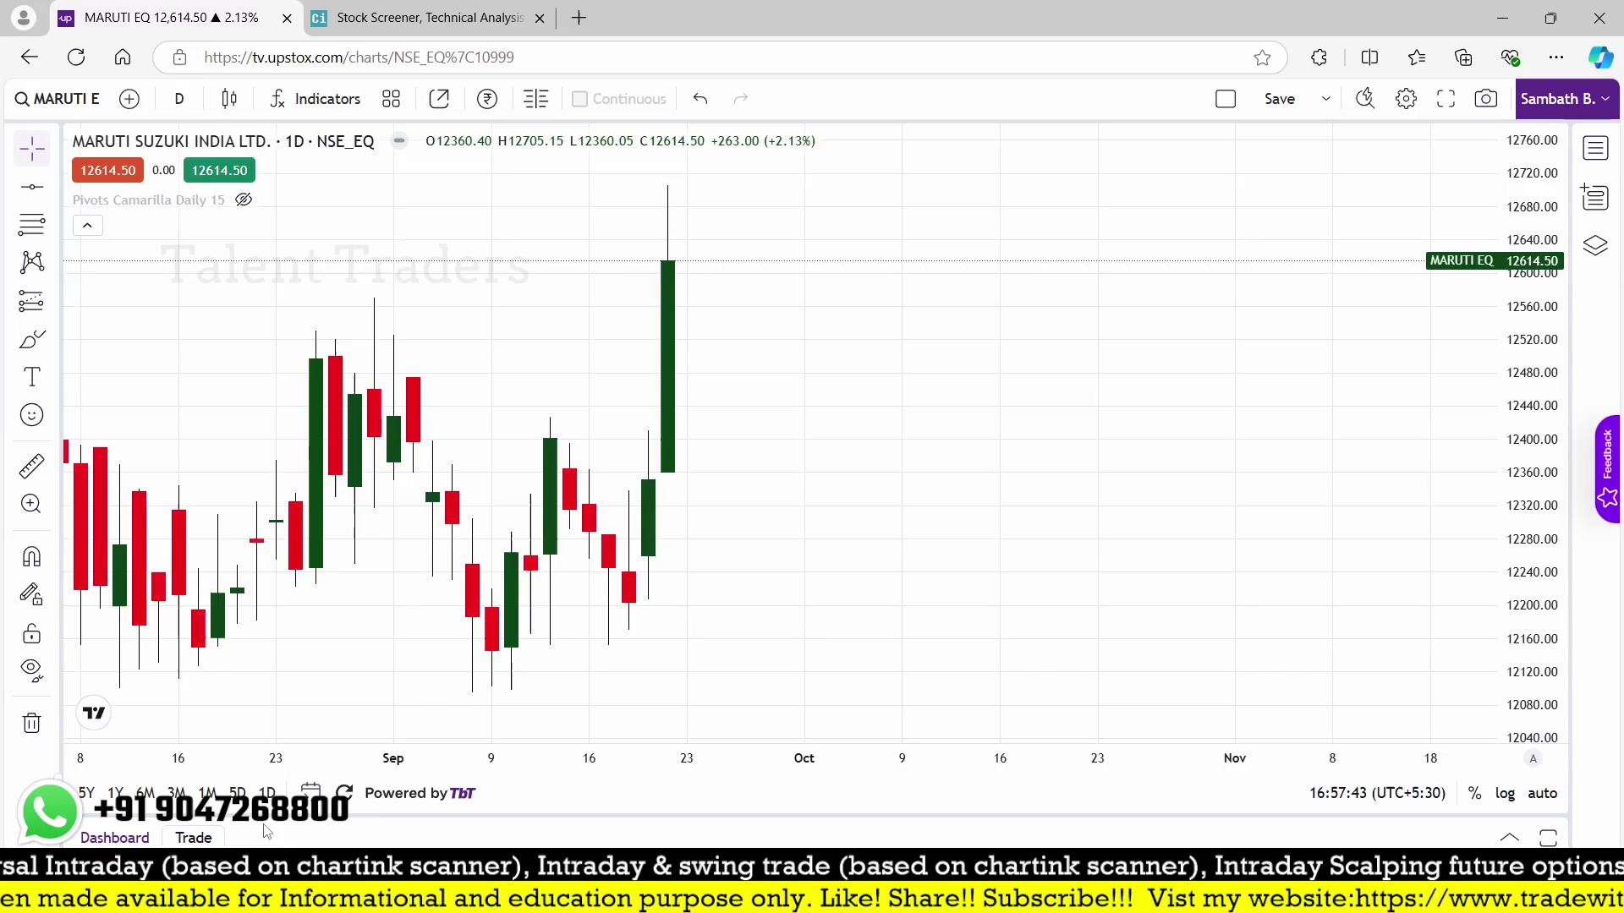
key(alt+Tab)
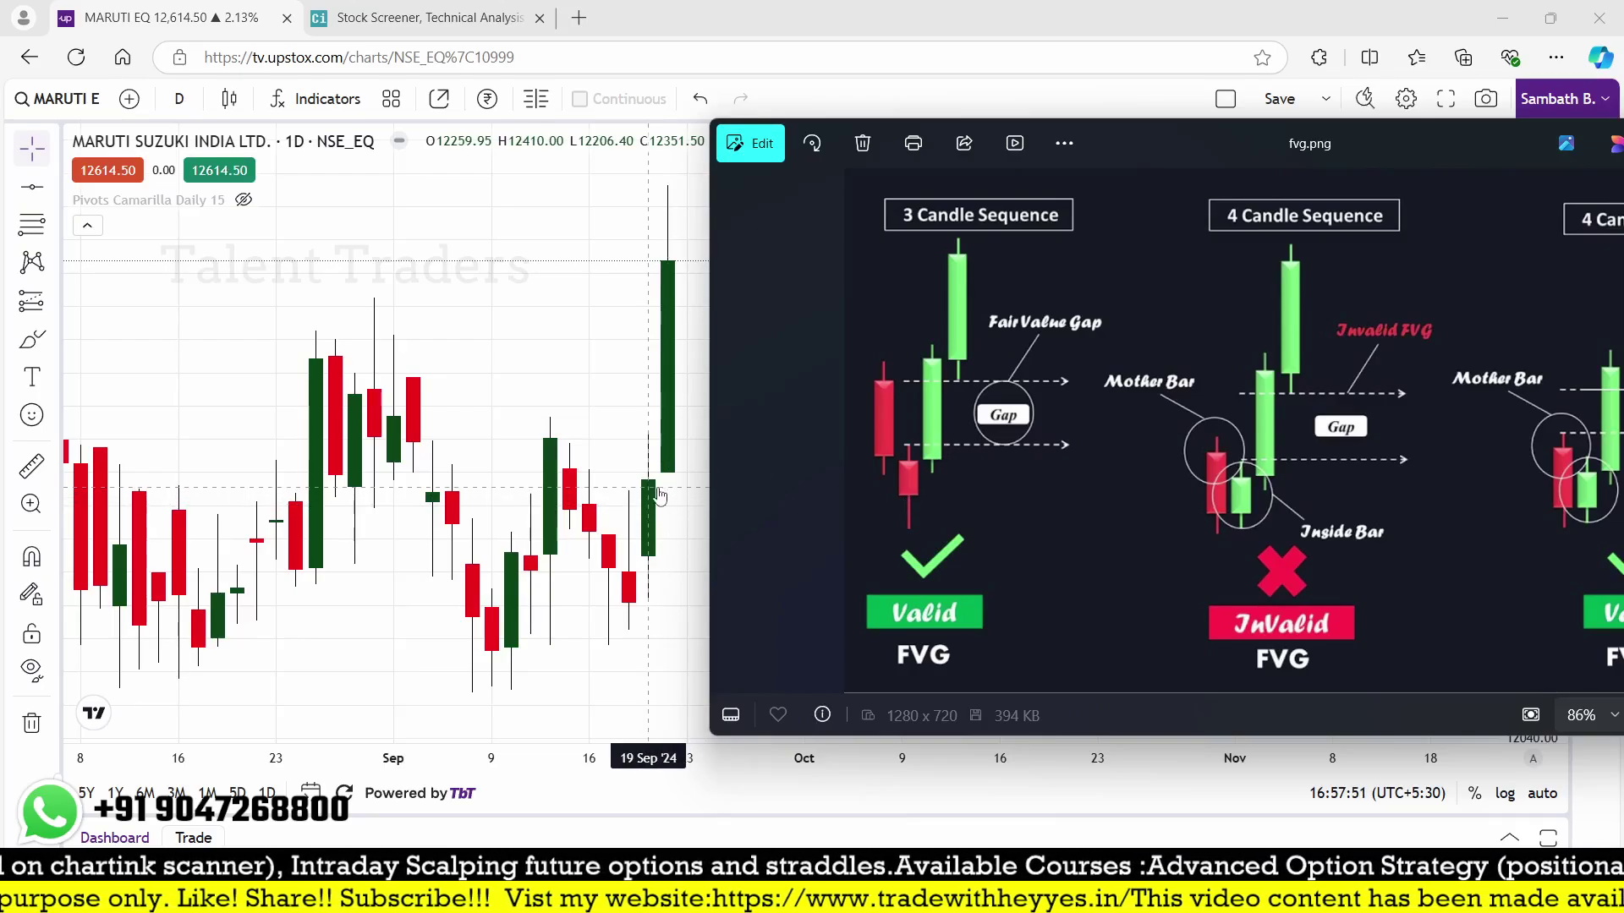
- Take the second stock from the Chartink results and load the KOTAKBANK equity chart in Upstox
mouse_move(394, 8)
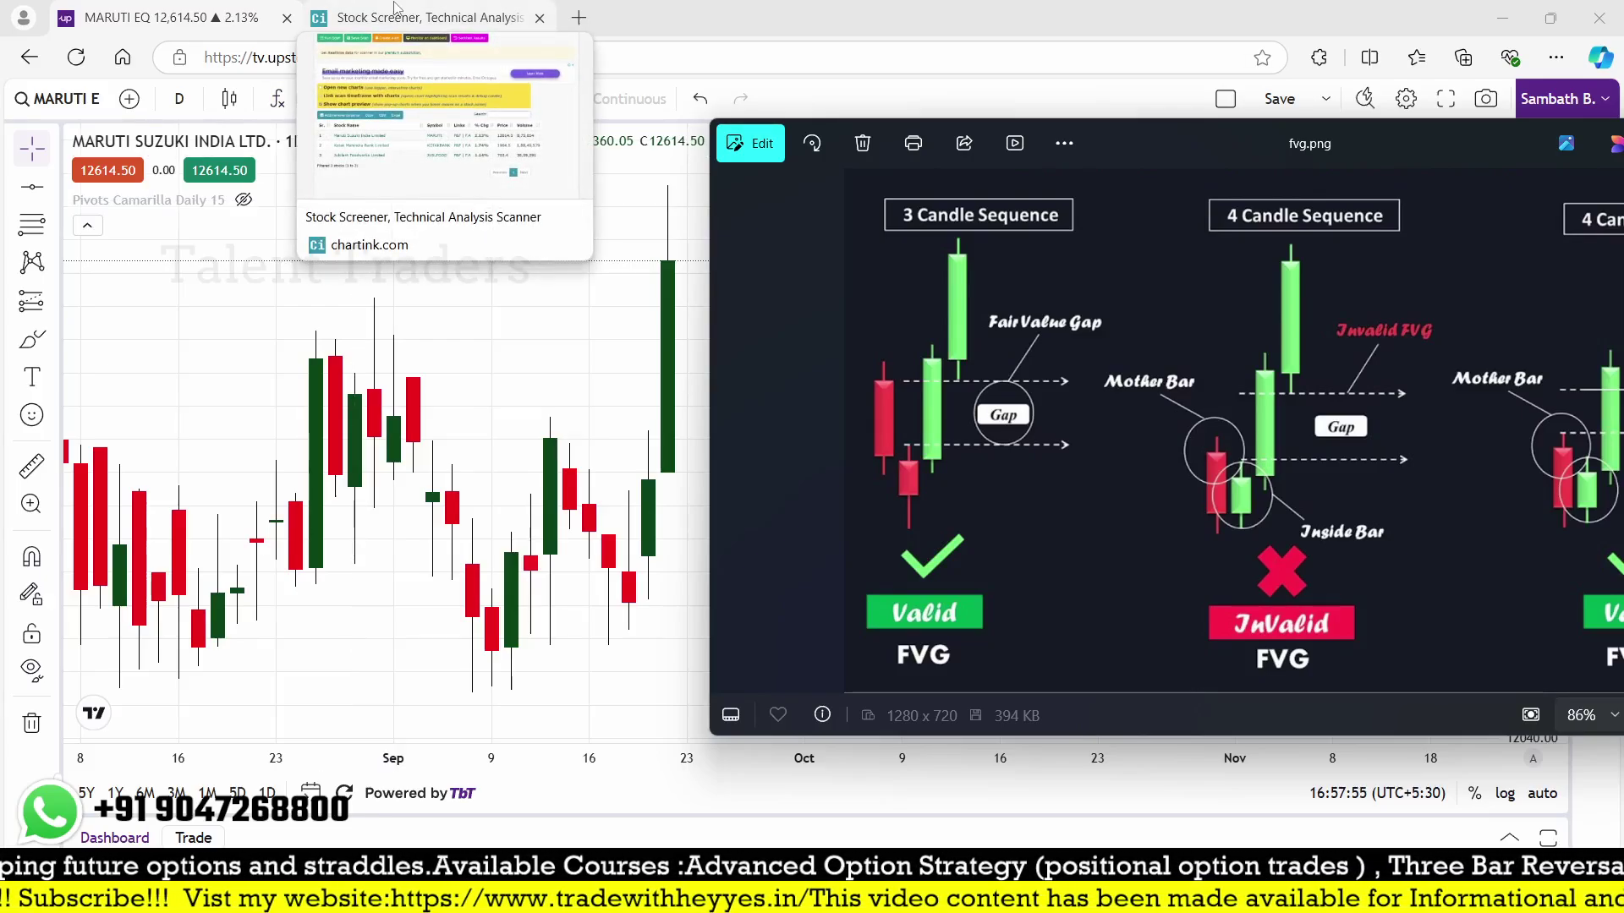
click(394, 7)
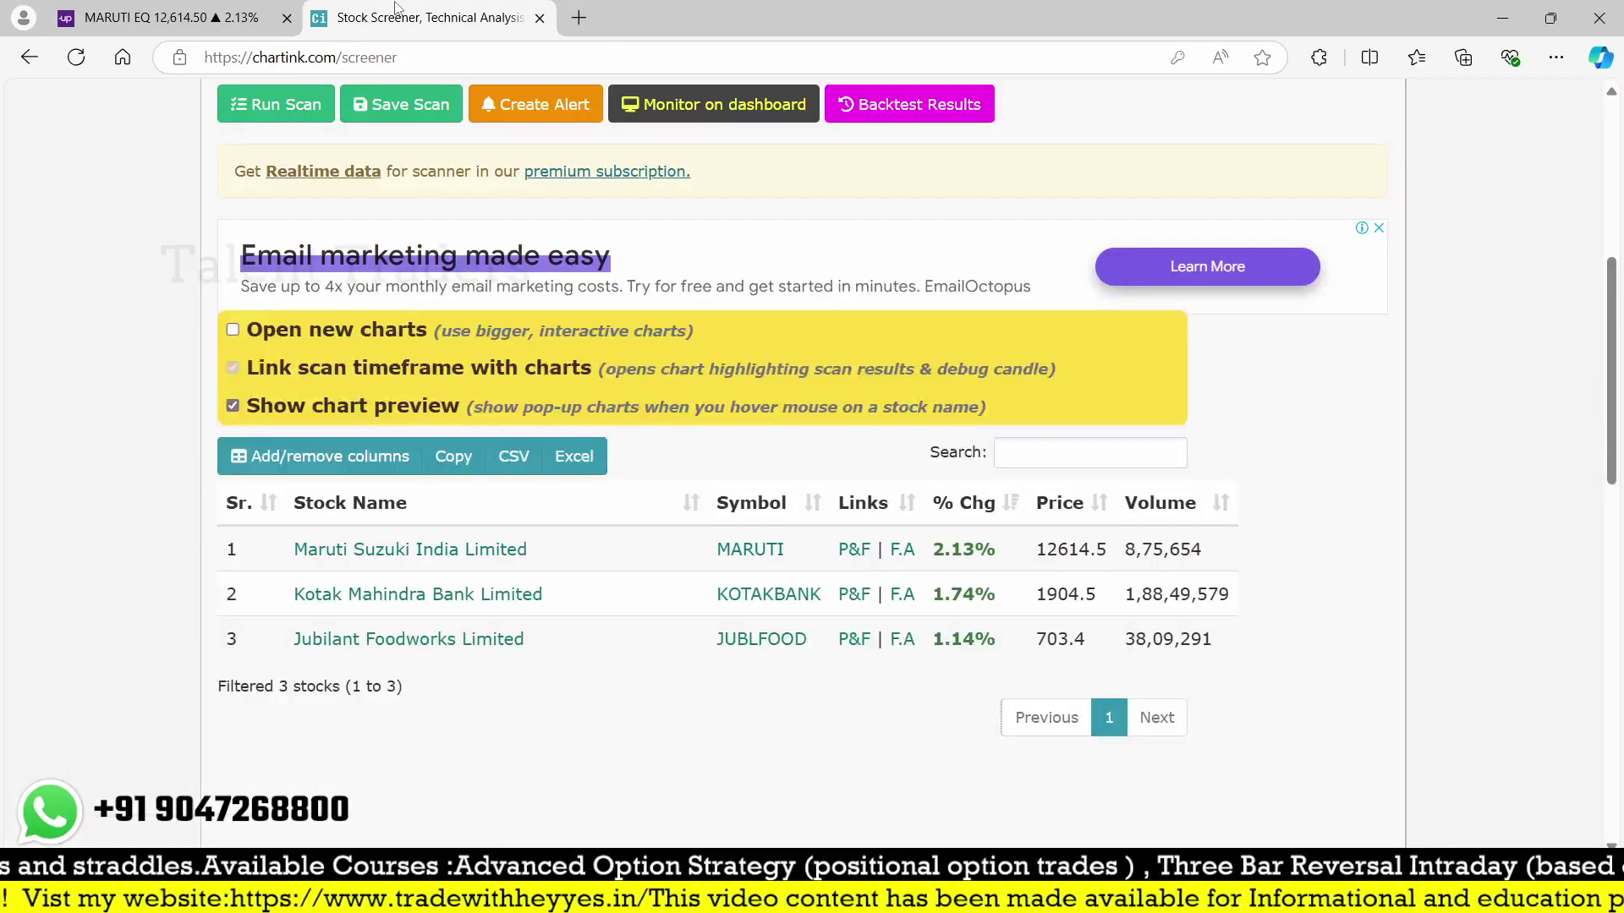
click(193, 7)
text(kot)
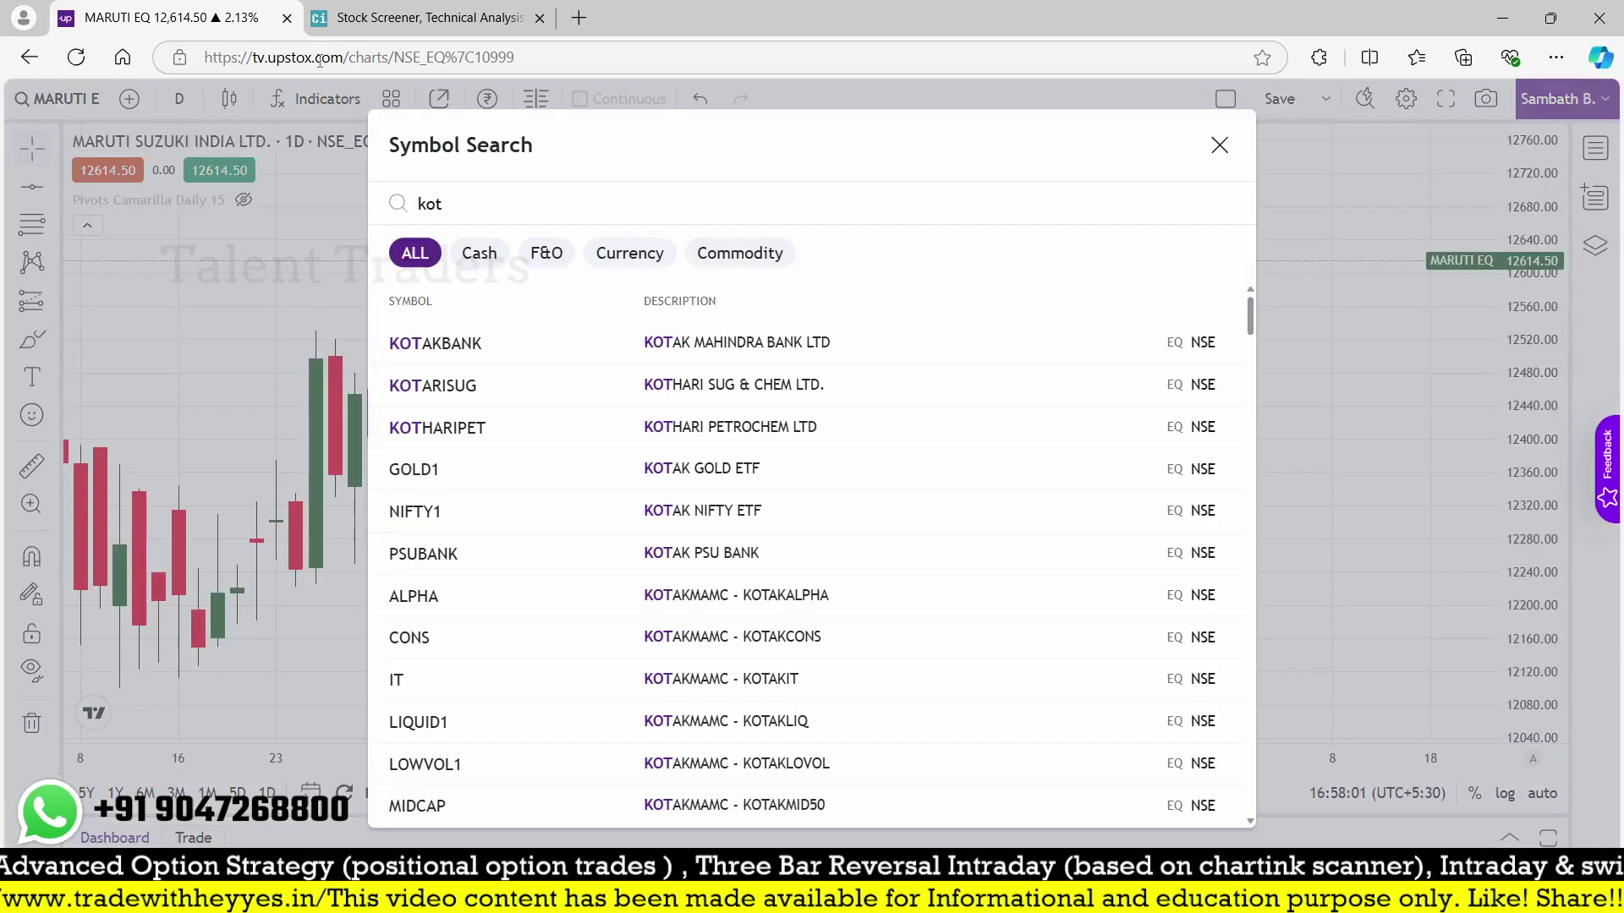
key(Return)
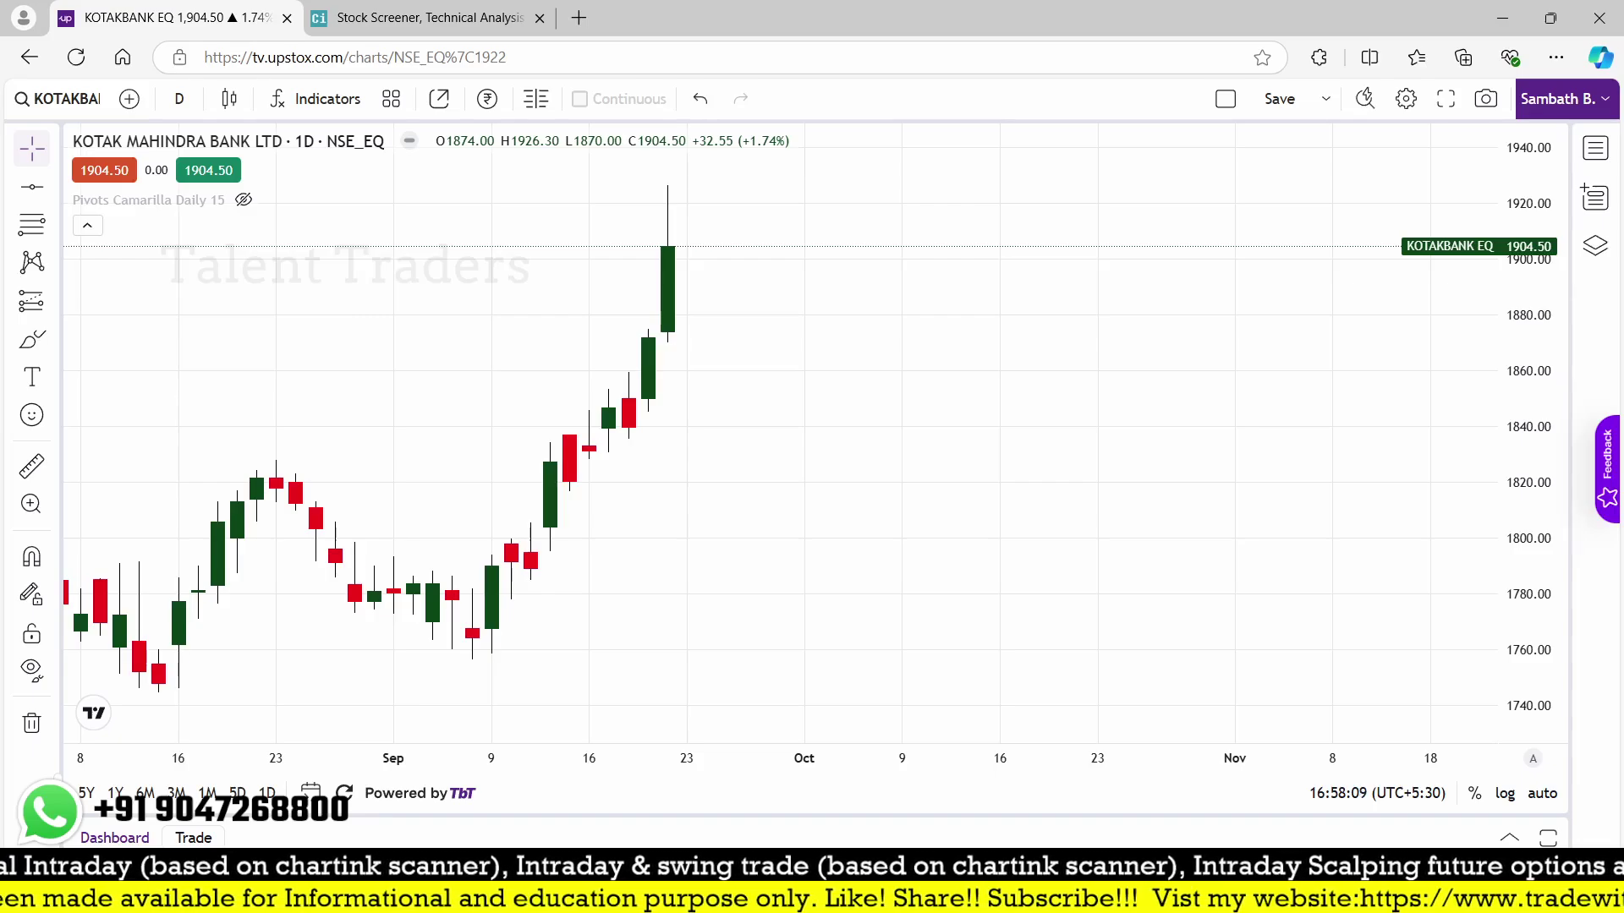
- Box the gap on the KOTAKBANK chart, sketch the rising lows on it and on fvg.png for comparison, and clear the marks
click(856, 342)
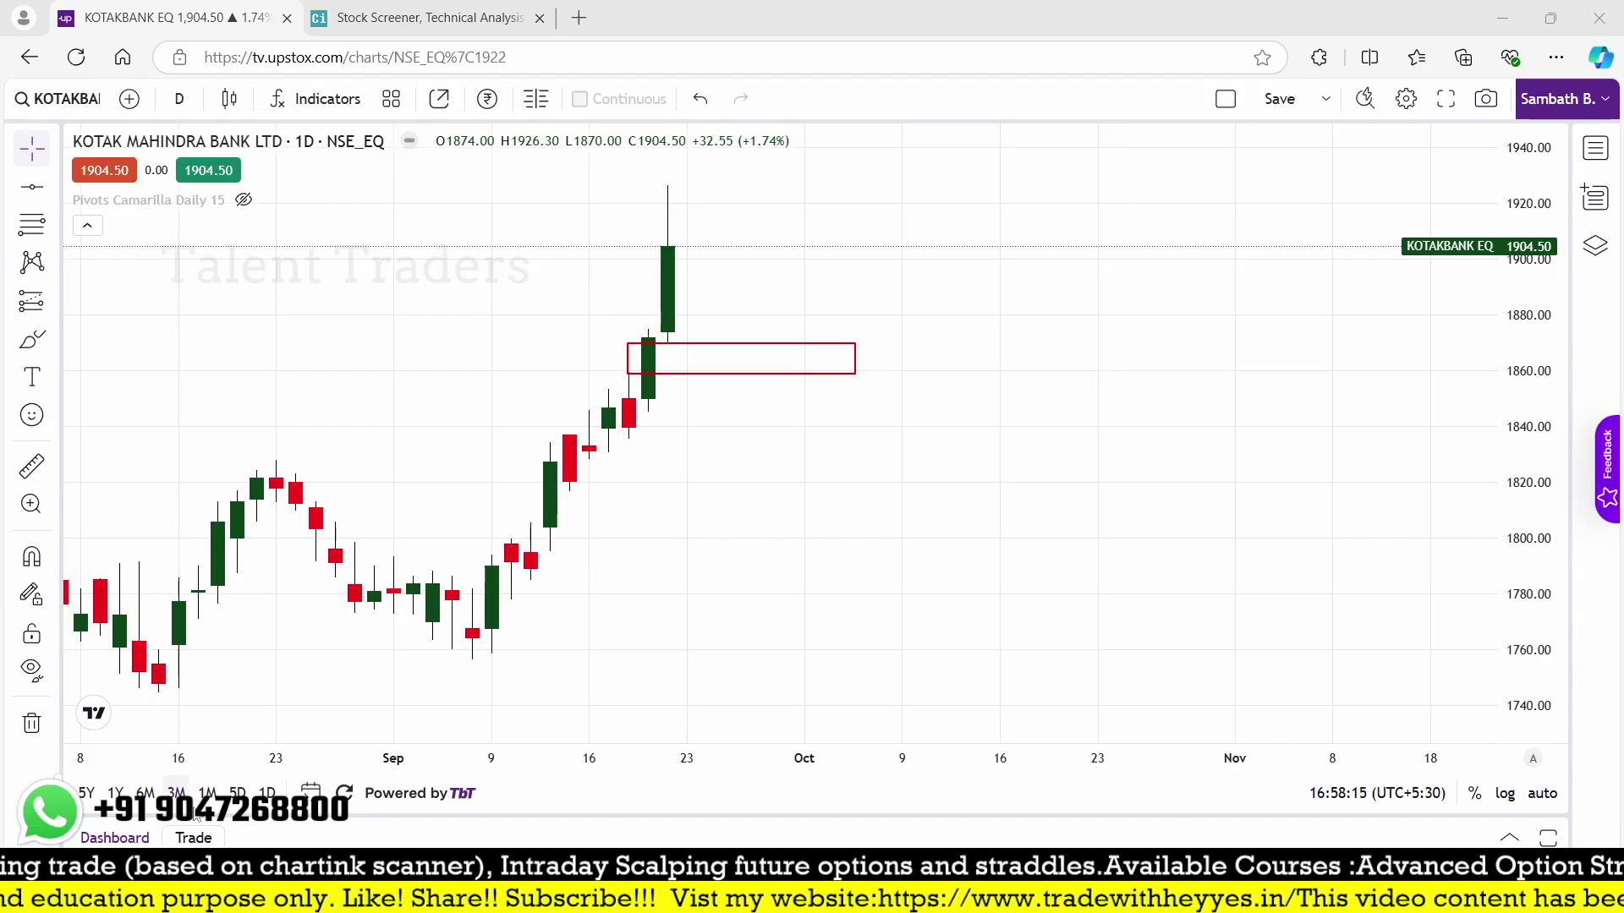
key(alt+Tab)
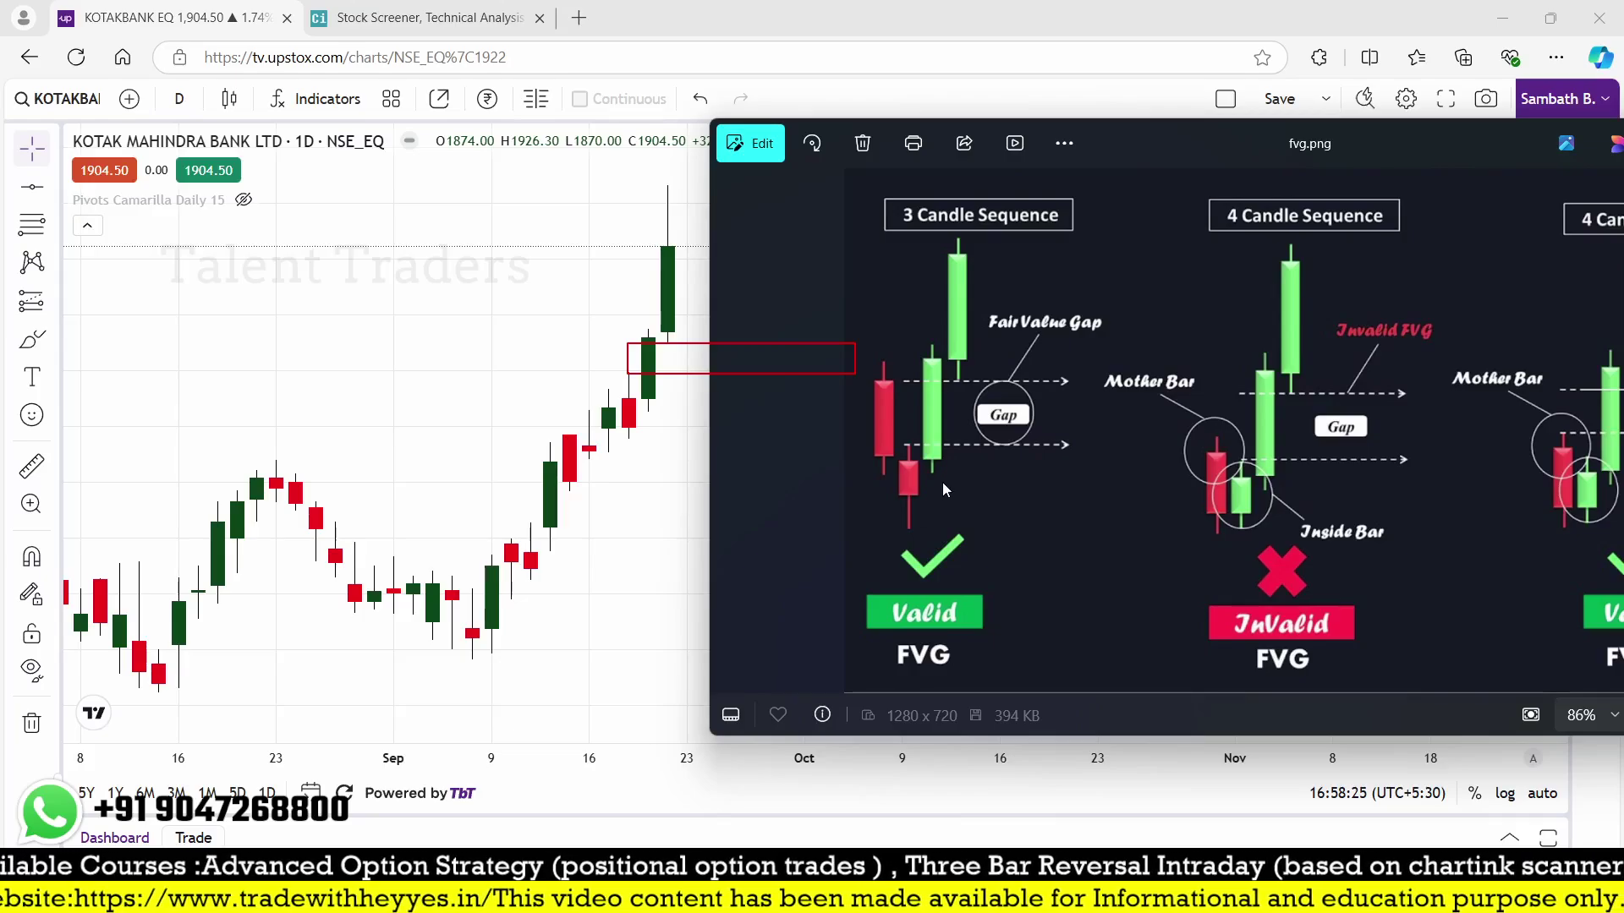
mouse_move(900, 533)
mouse_down()
mouse_move(943, 514)
mouse_move(929, 505)
mouse_move(952, 512)
mouse_move(975, 413)
mouse_up()
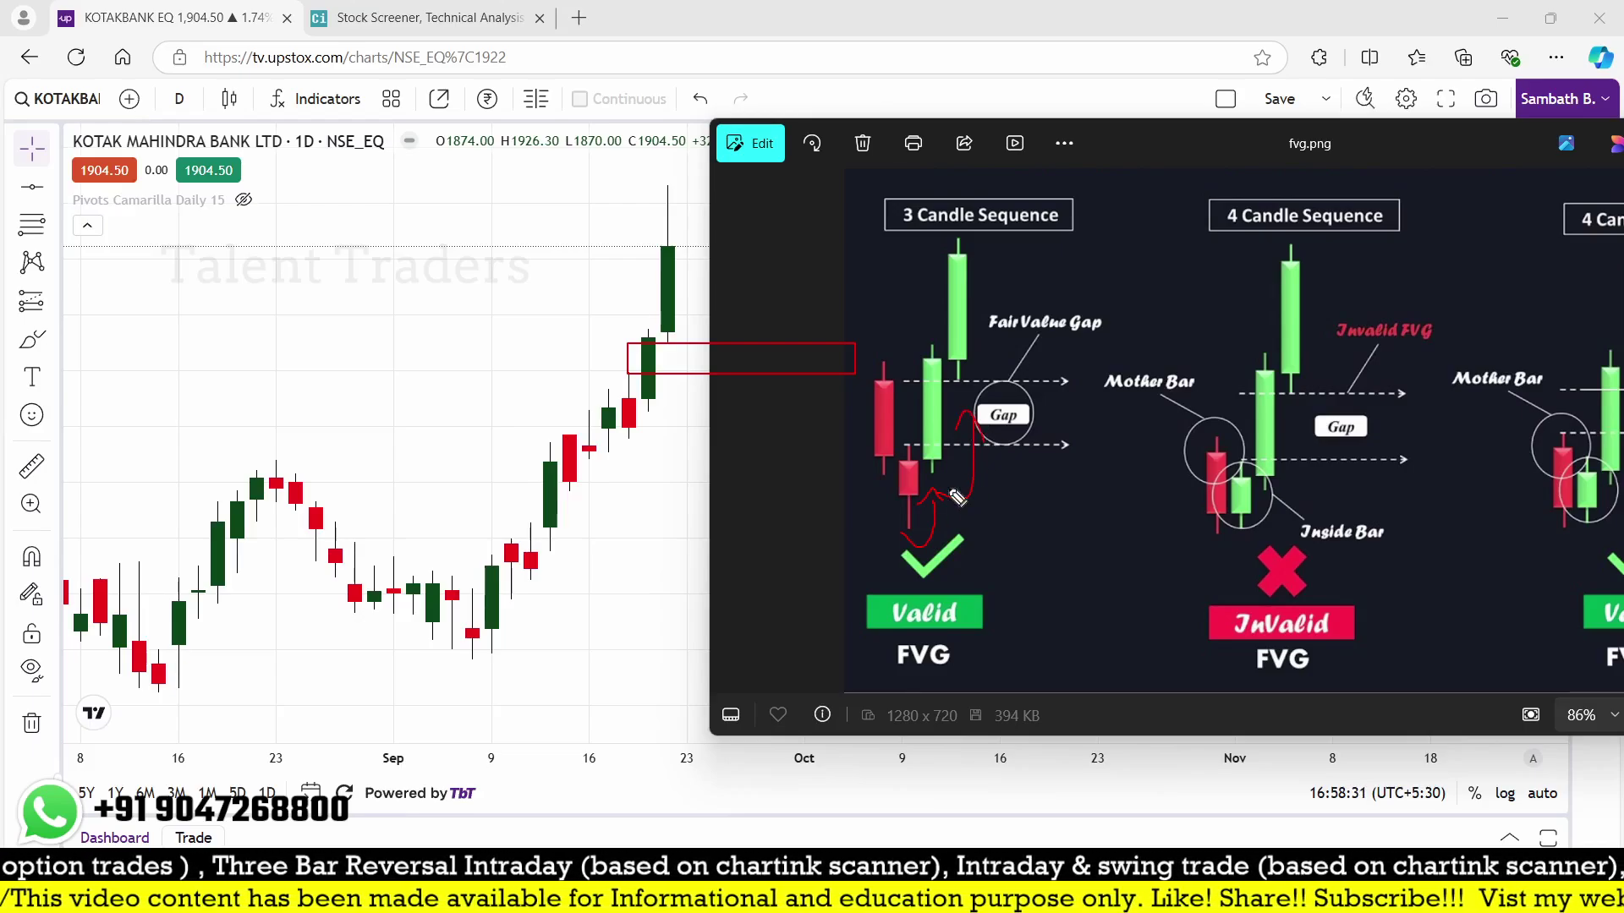
mouse_move(616, 456)
mouse_down()
mouse_move(677, 440)
mouse_move(689, 382)
mouse_up()
key(Escape)
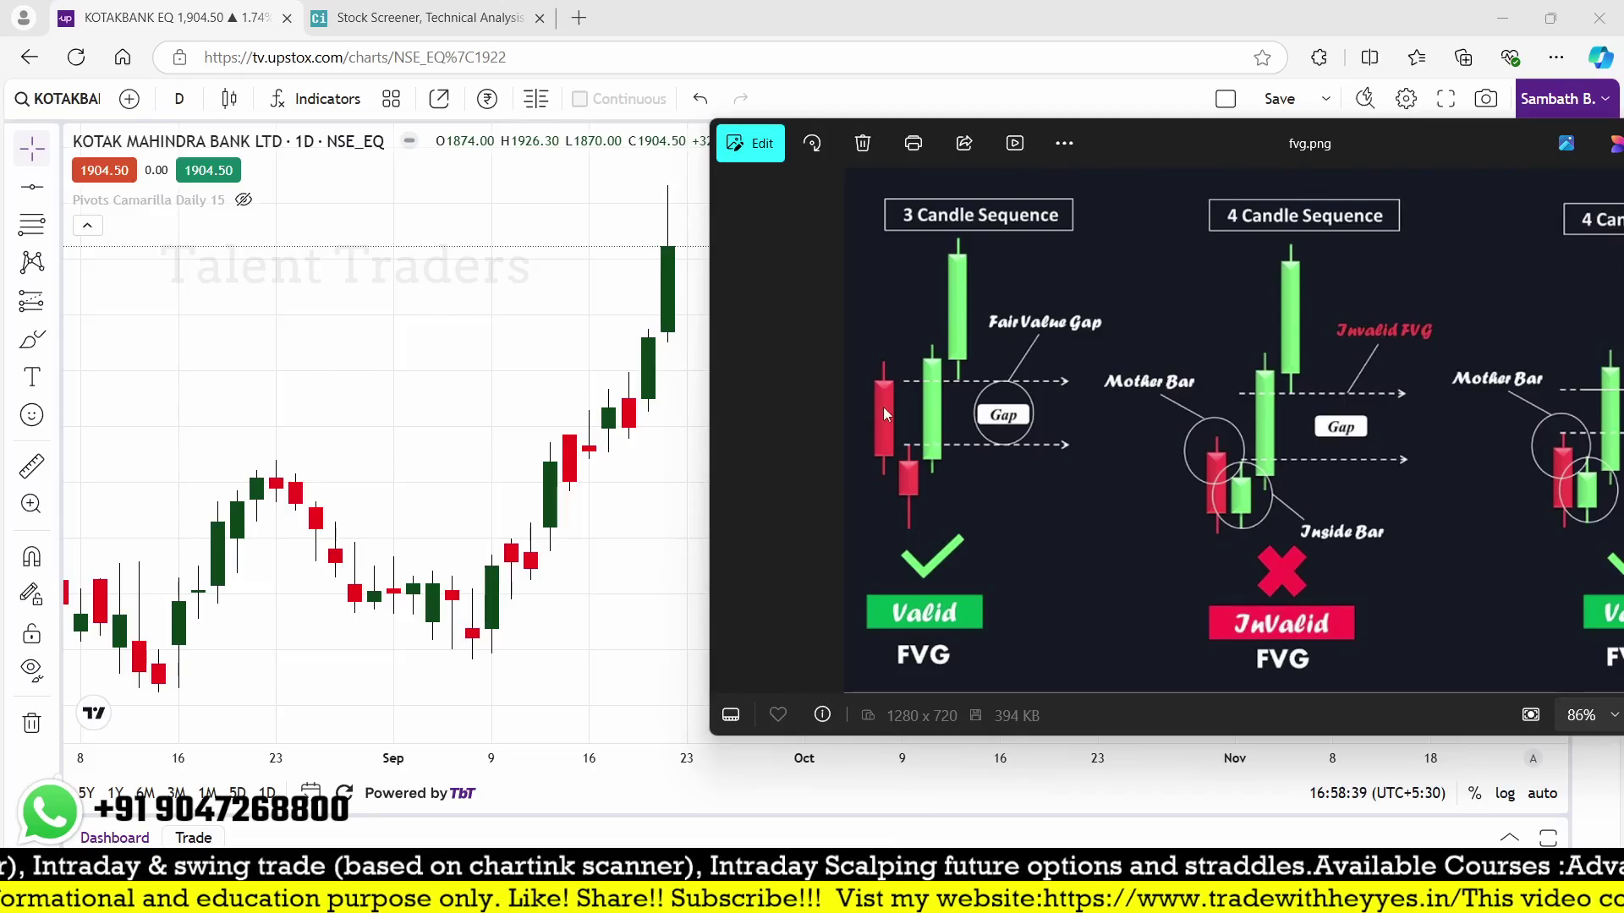
- Return to the Chartink screener and add a condition requiring Daily Low Greater than 1 day ago Low
click(468, 326)
click(423, 18)
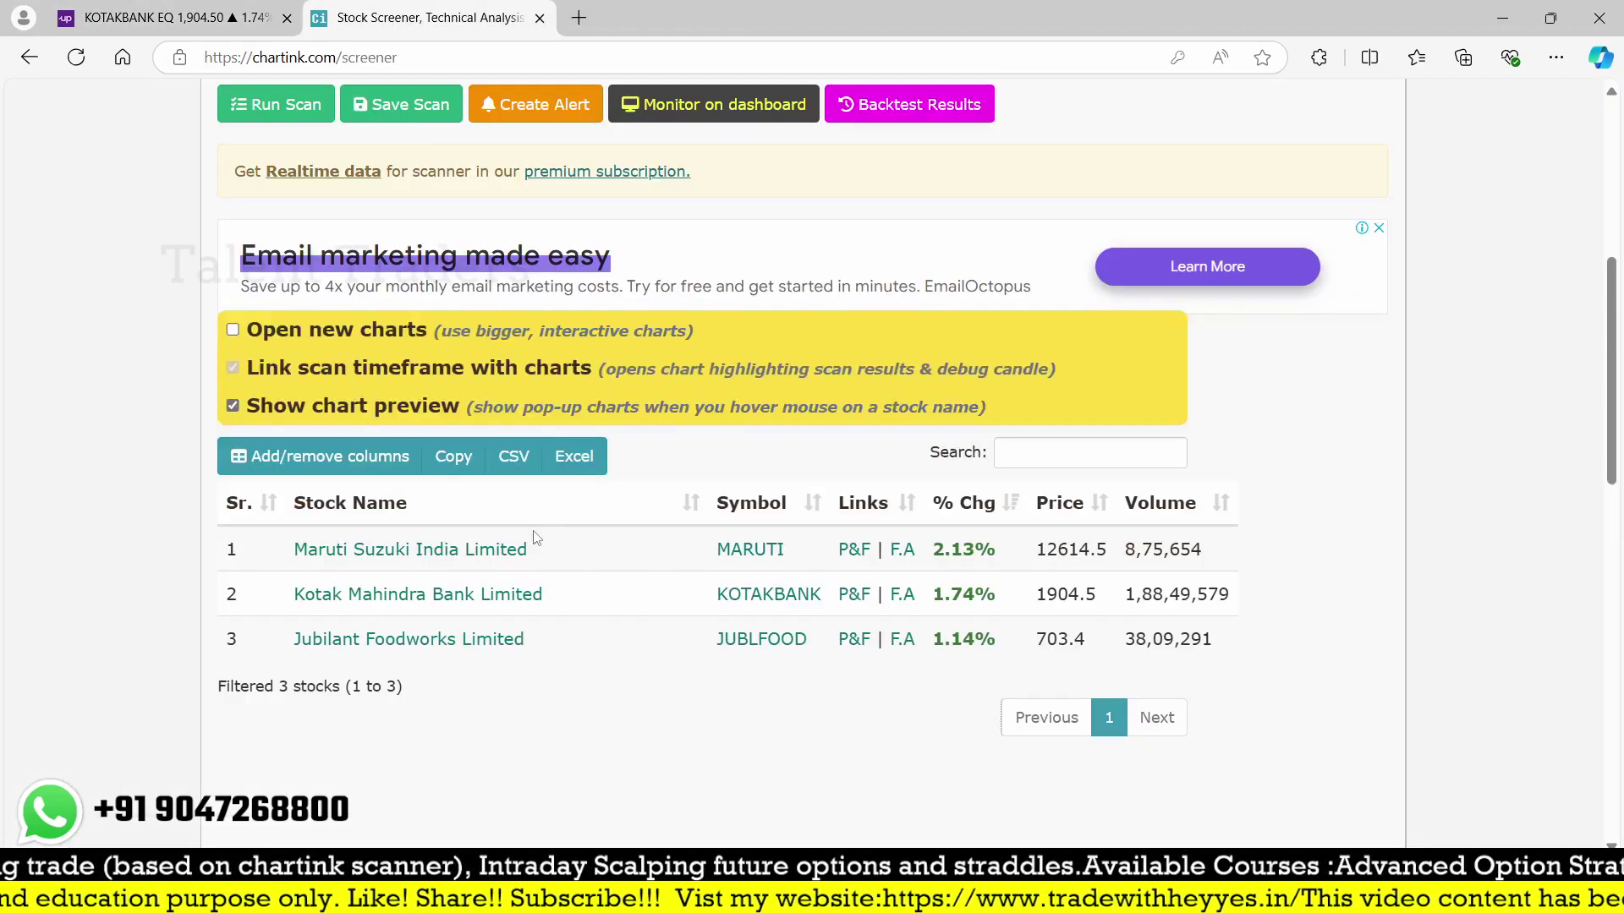
scroll(533, 516, up, 5)
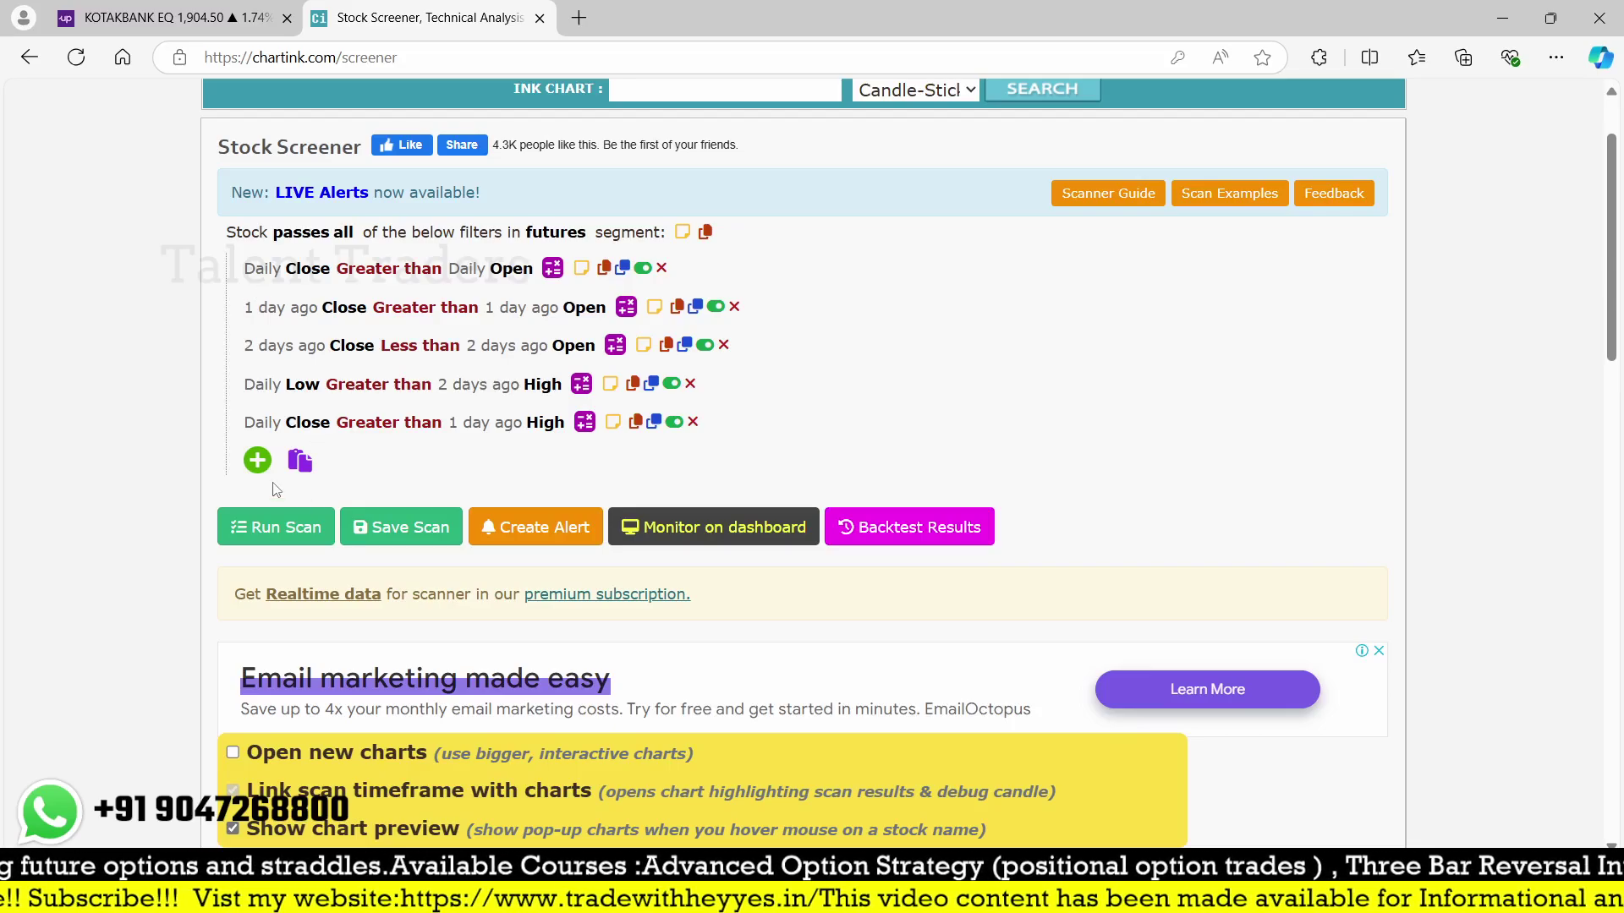
click(258, 461)
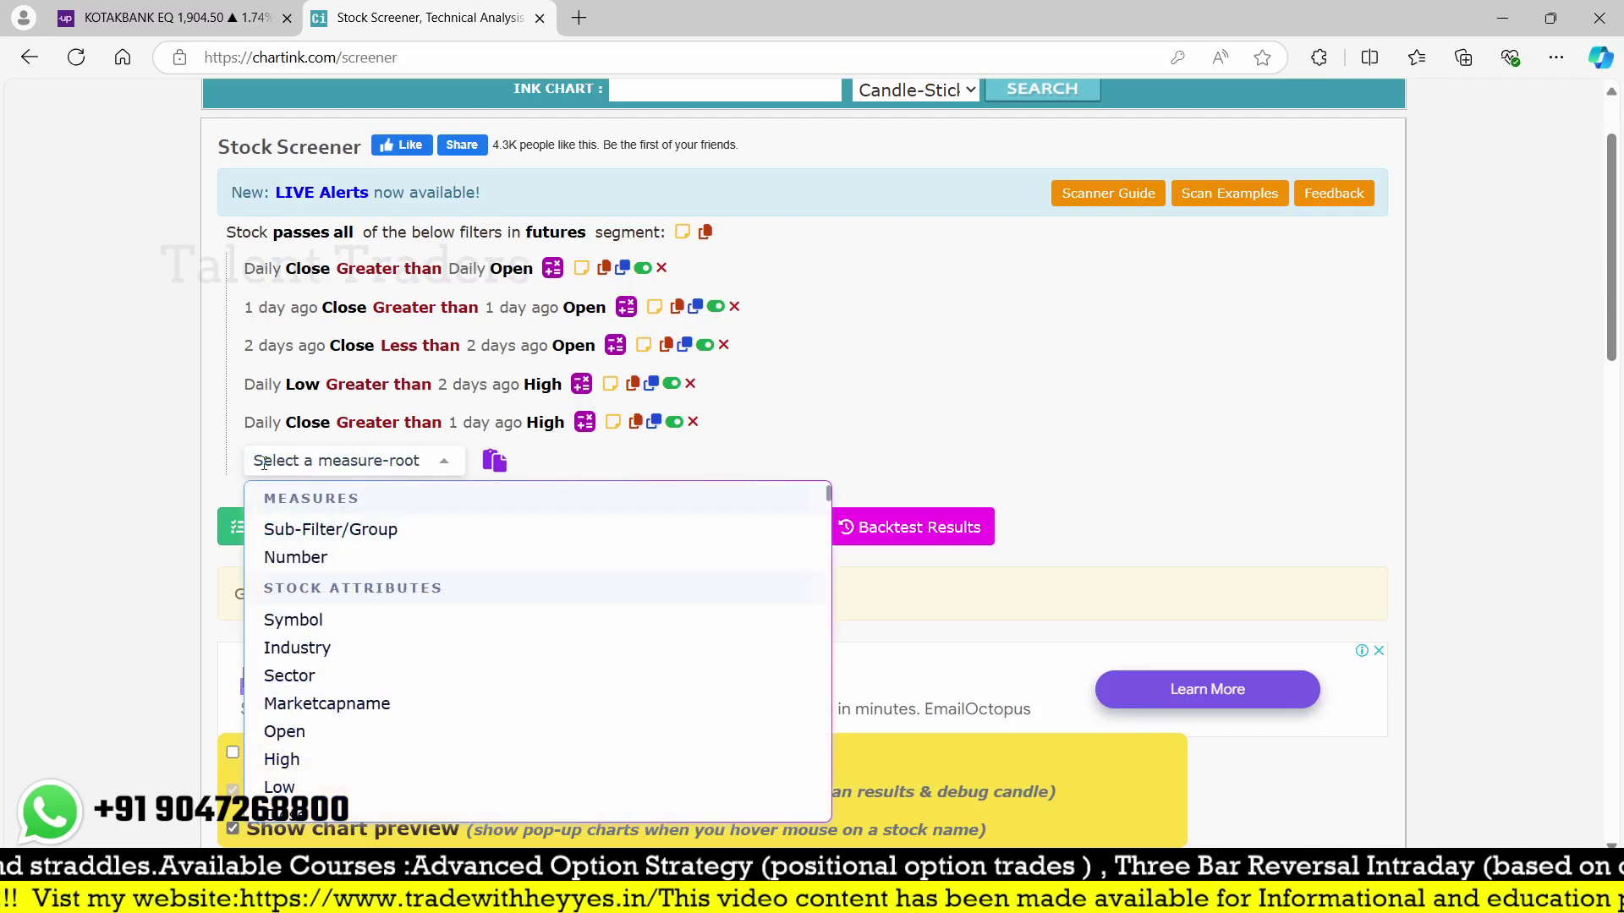
text(low)
click(287, 532)
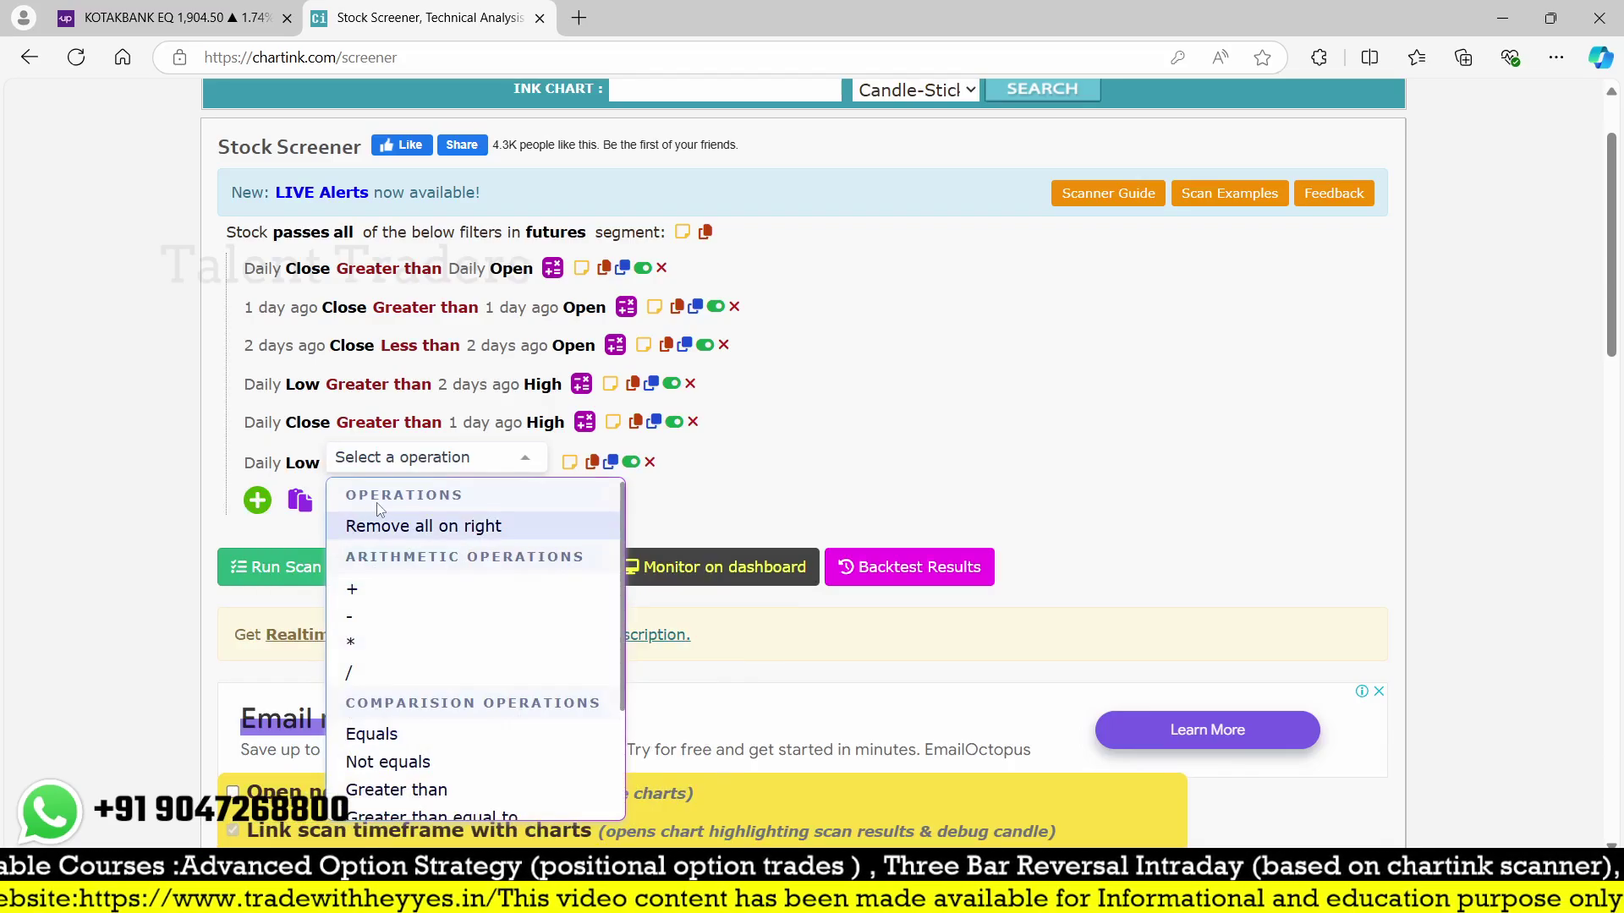
text(gr)
click(397, 527)
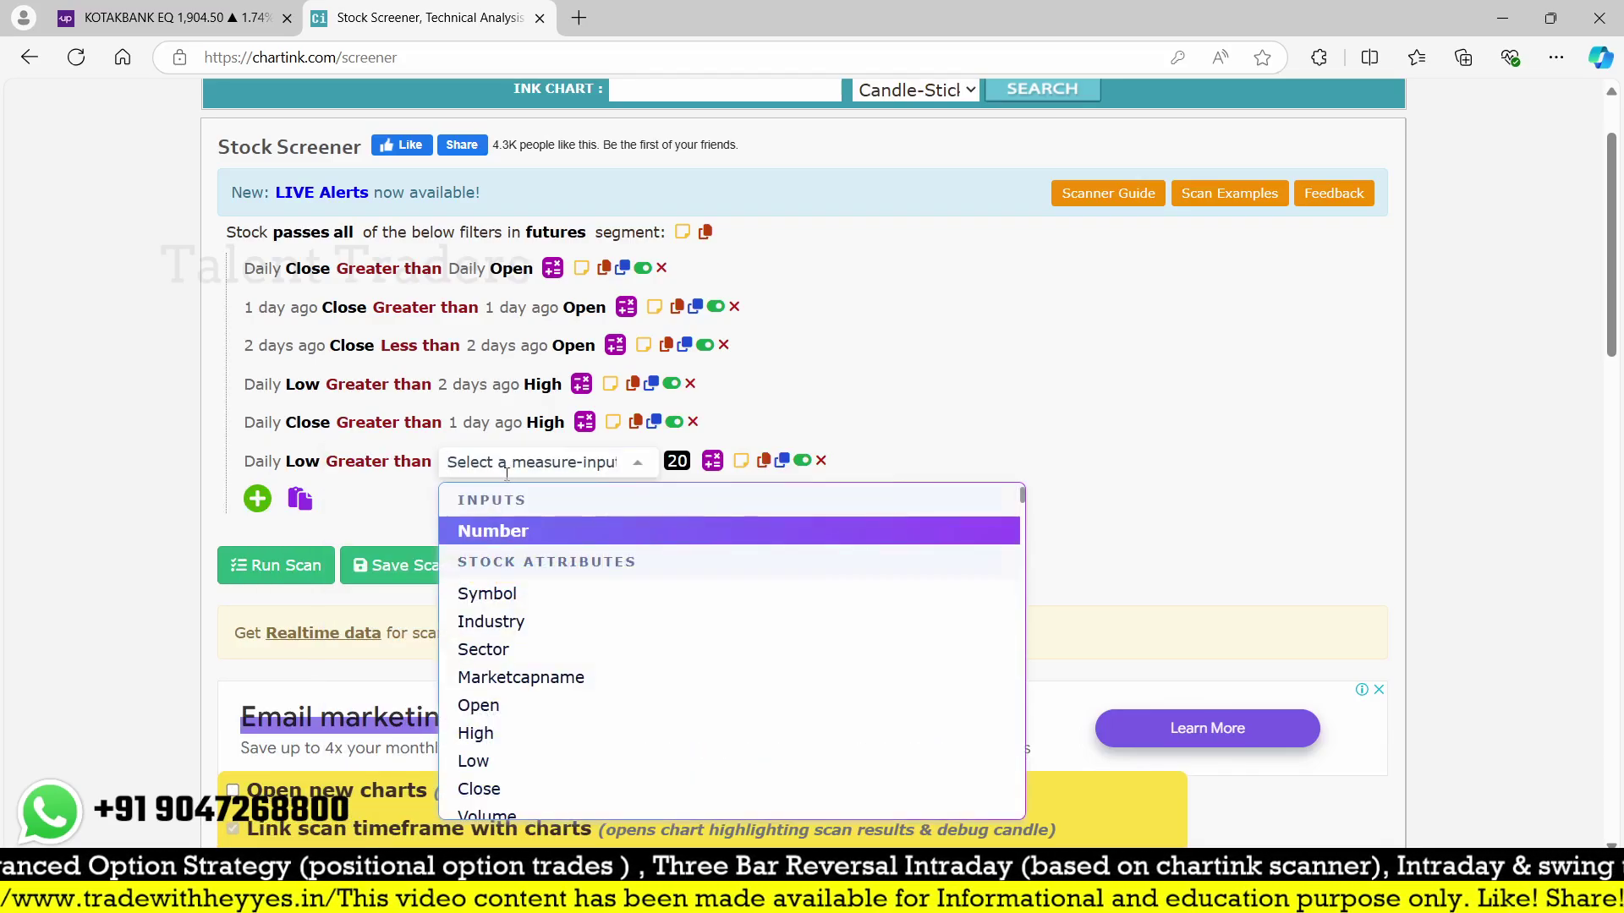
text(low)
click(475, 528)
click(463, 465)
click(470, 600)
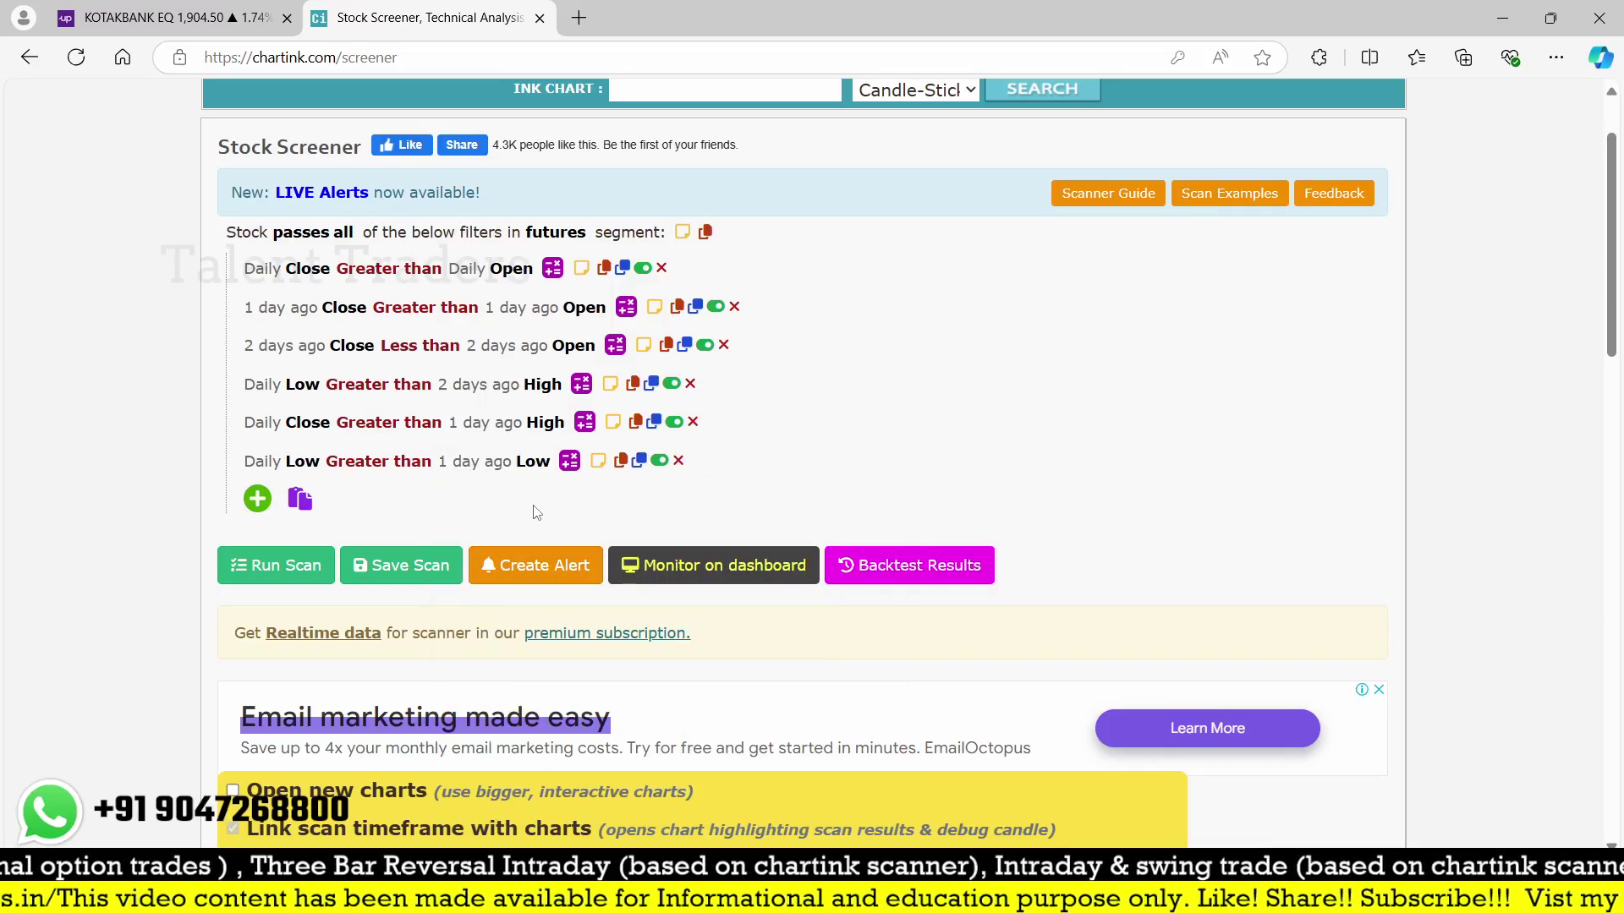
- Duplicate the new low condition and change the copy to 1 day ago Low Greater than 2 days ago Low
click(570, 460)
click(584, 467)
key(Escape)
click(596, 462)
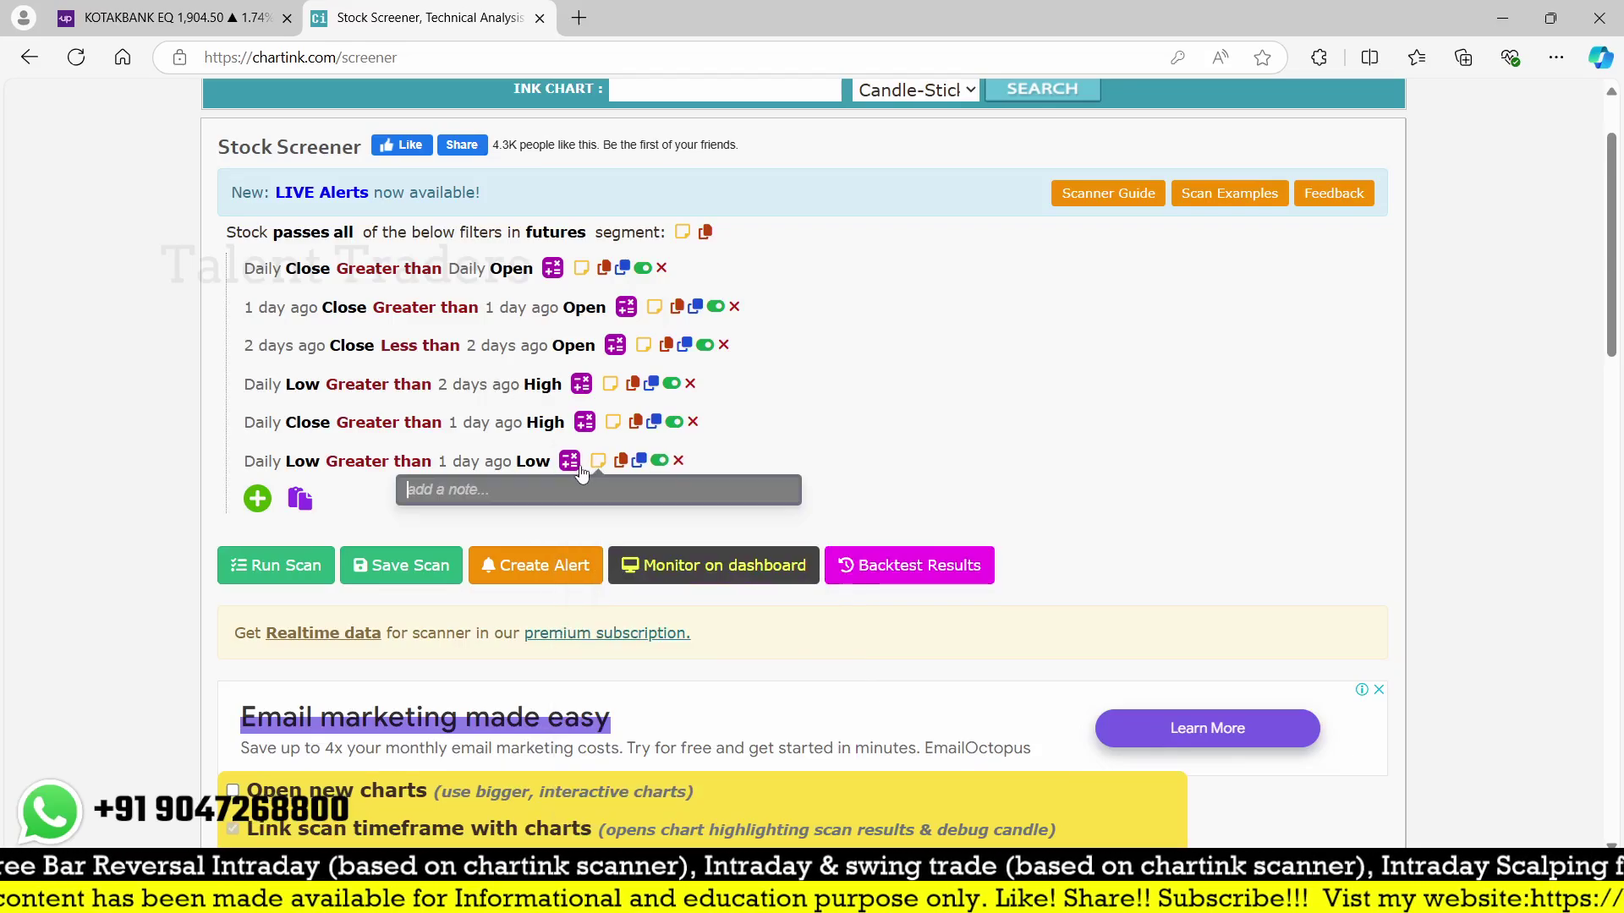
click(639, 460)
click(262, 499)
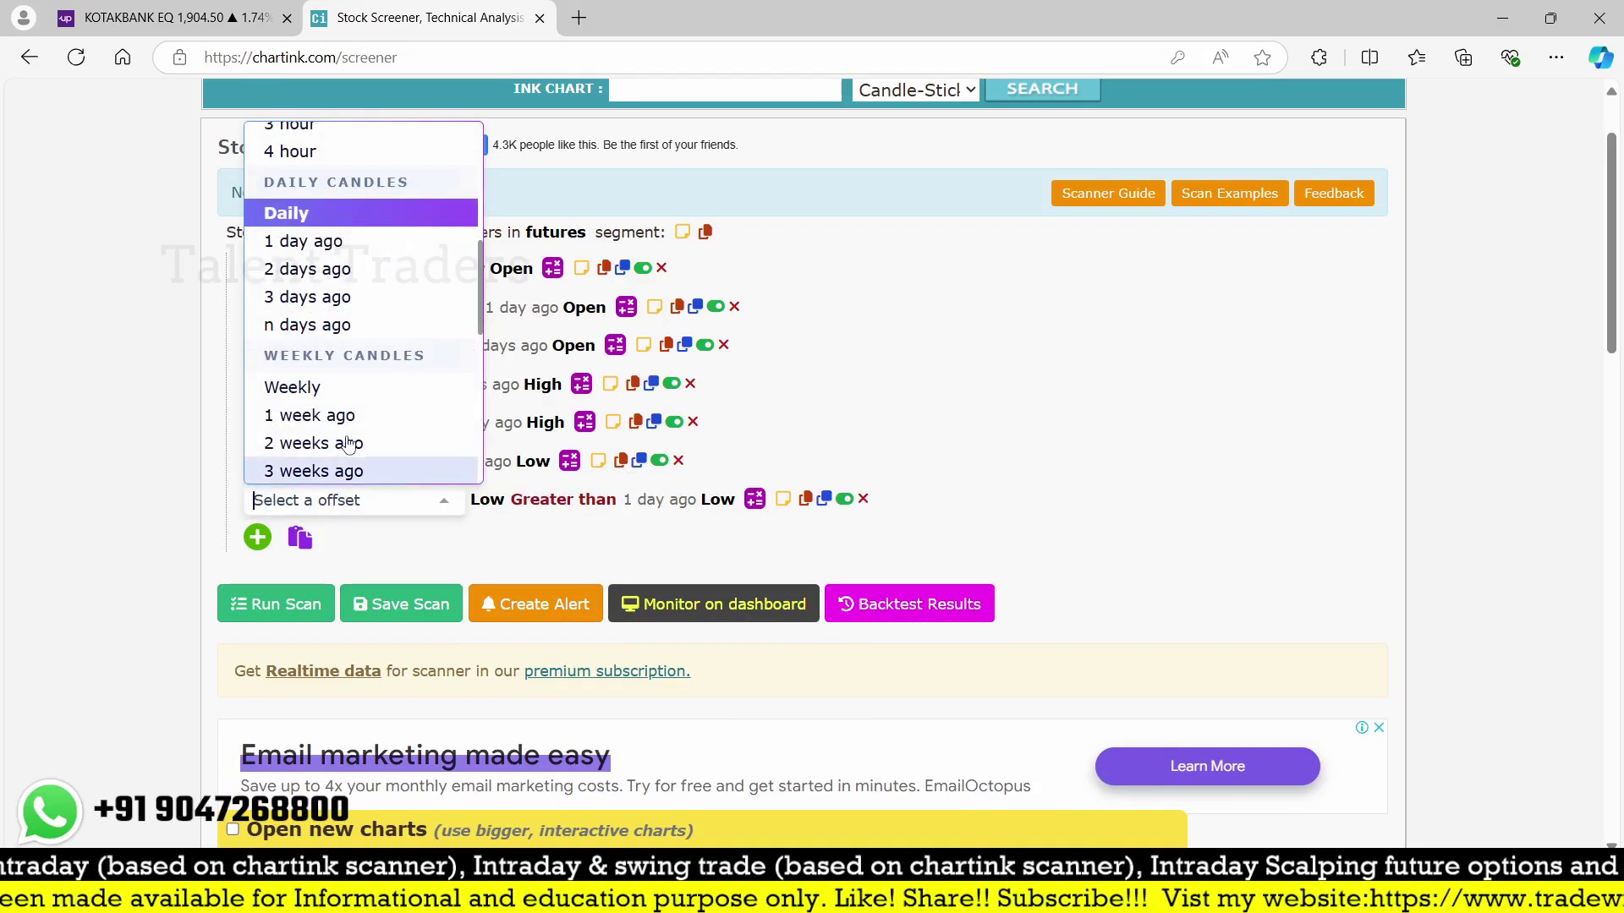
click(306, 243)
click(501, 504)
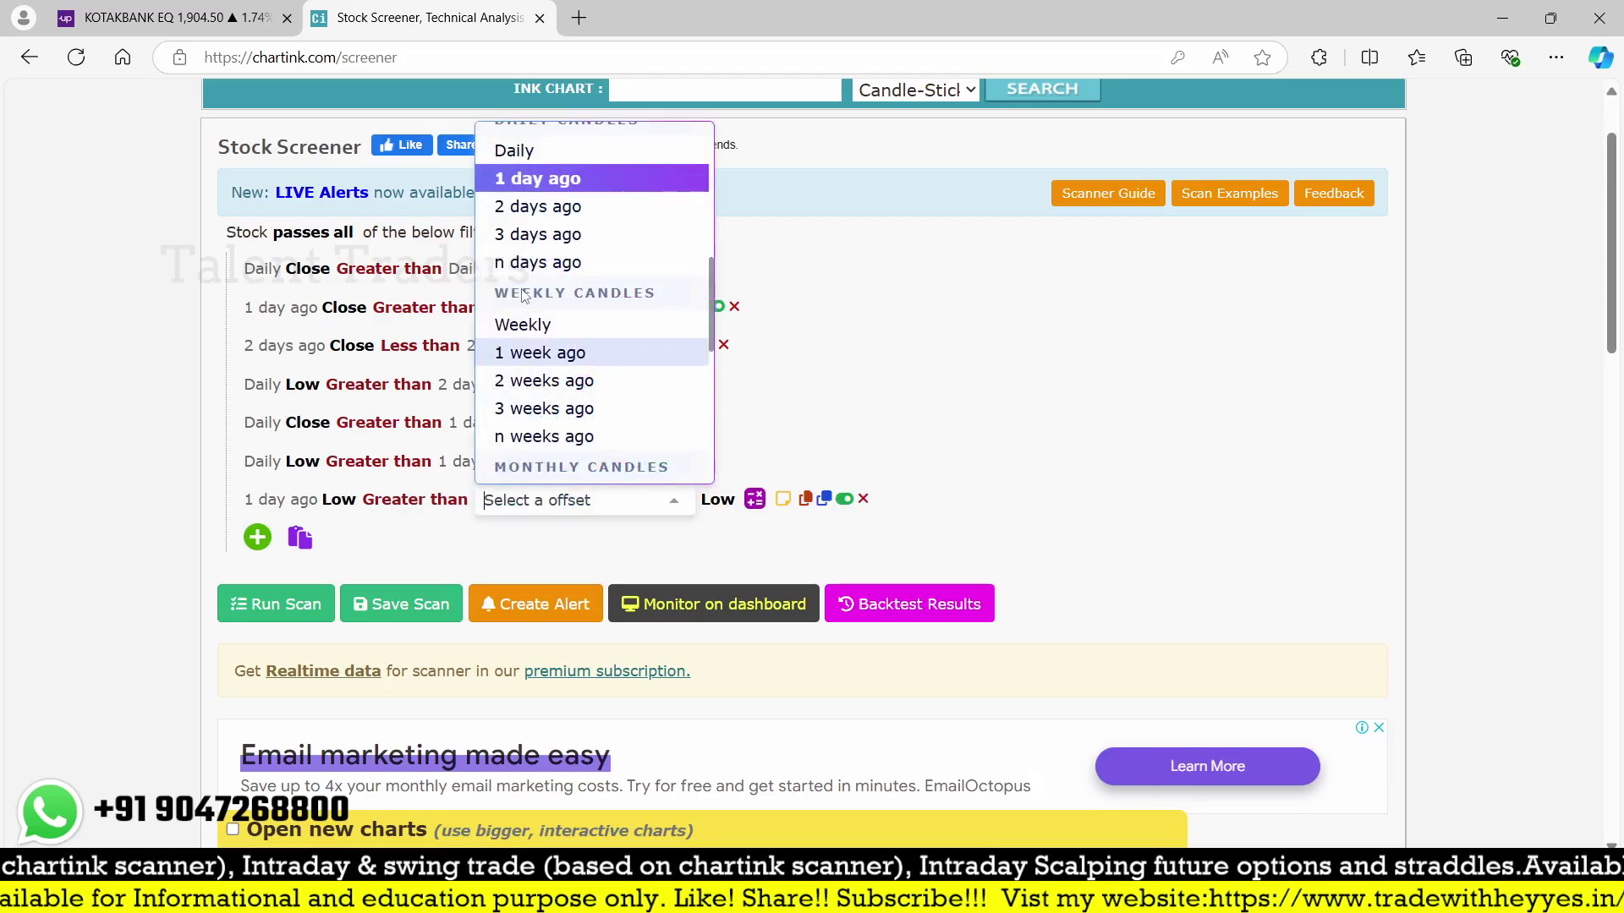
click(537, 206)
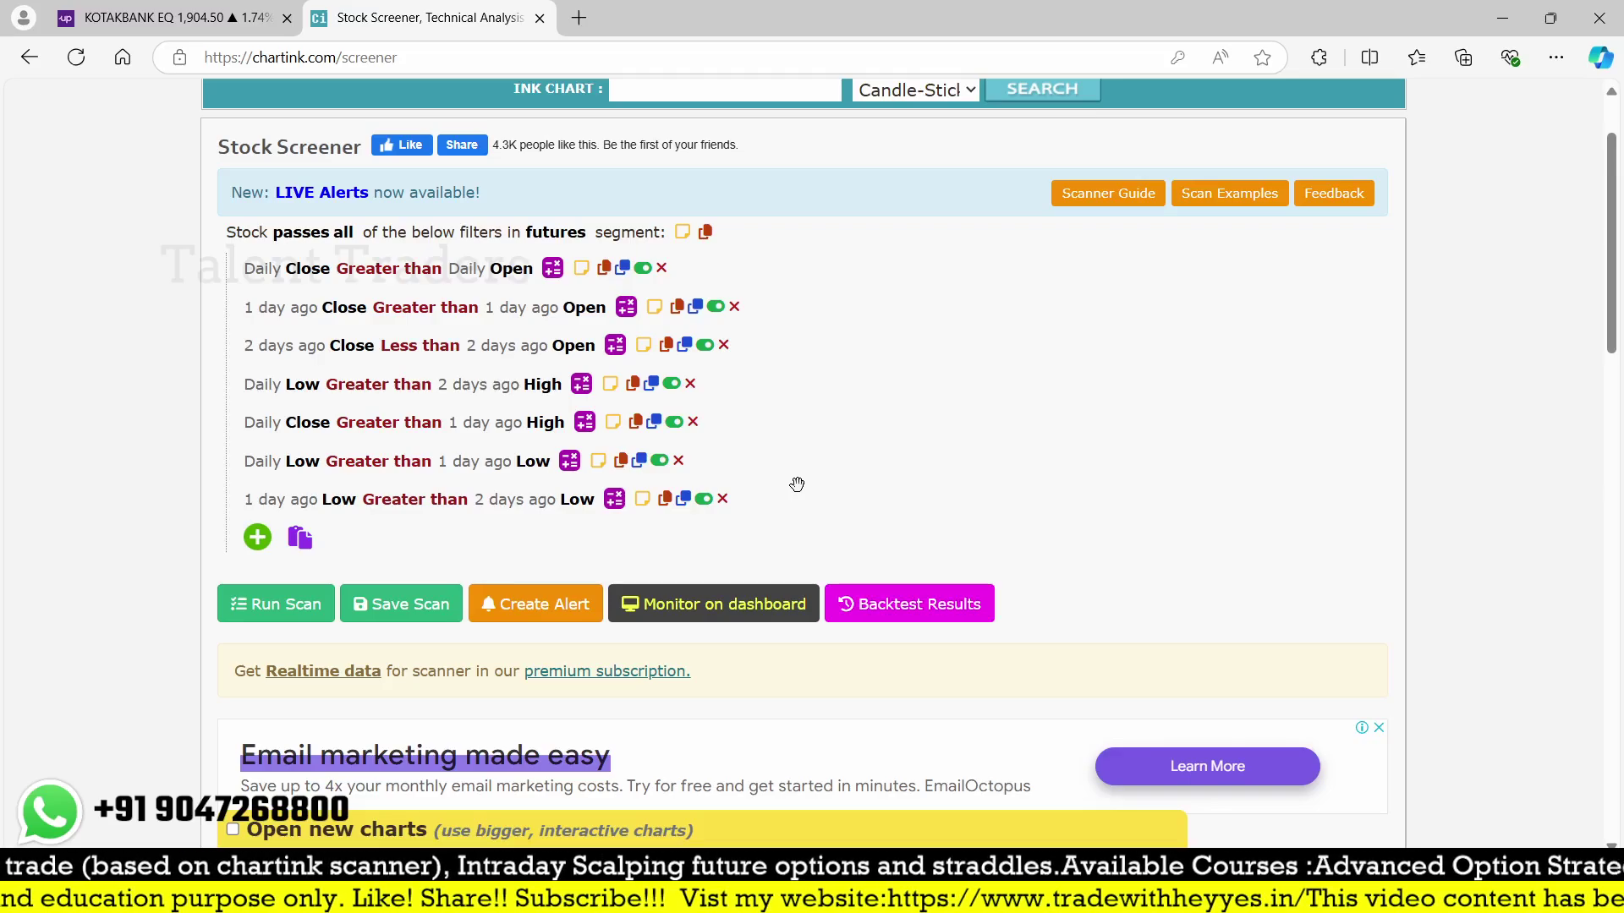
- Run the updated scan, load the JUBLFOOD equity chart in Upstox, and inspect its latest candles
click(272, 606)
scroll(761, 541, down, 7)
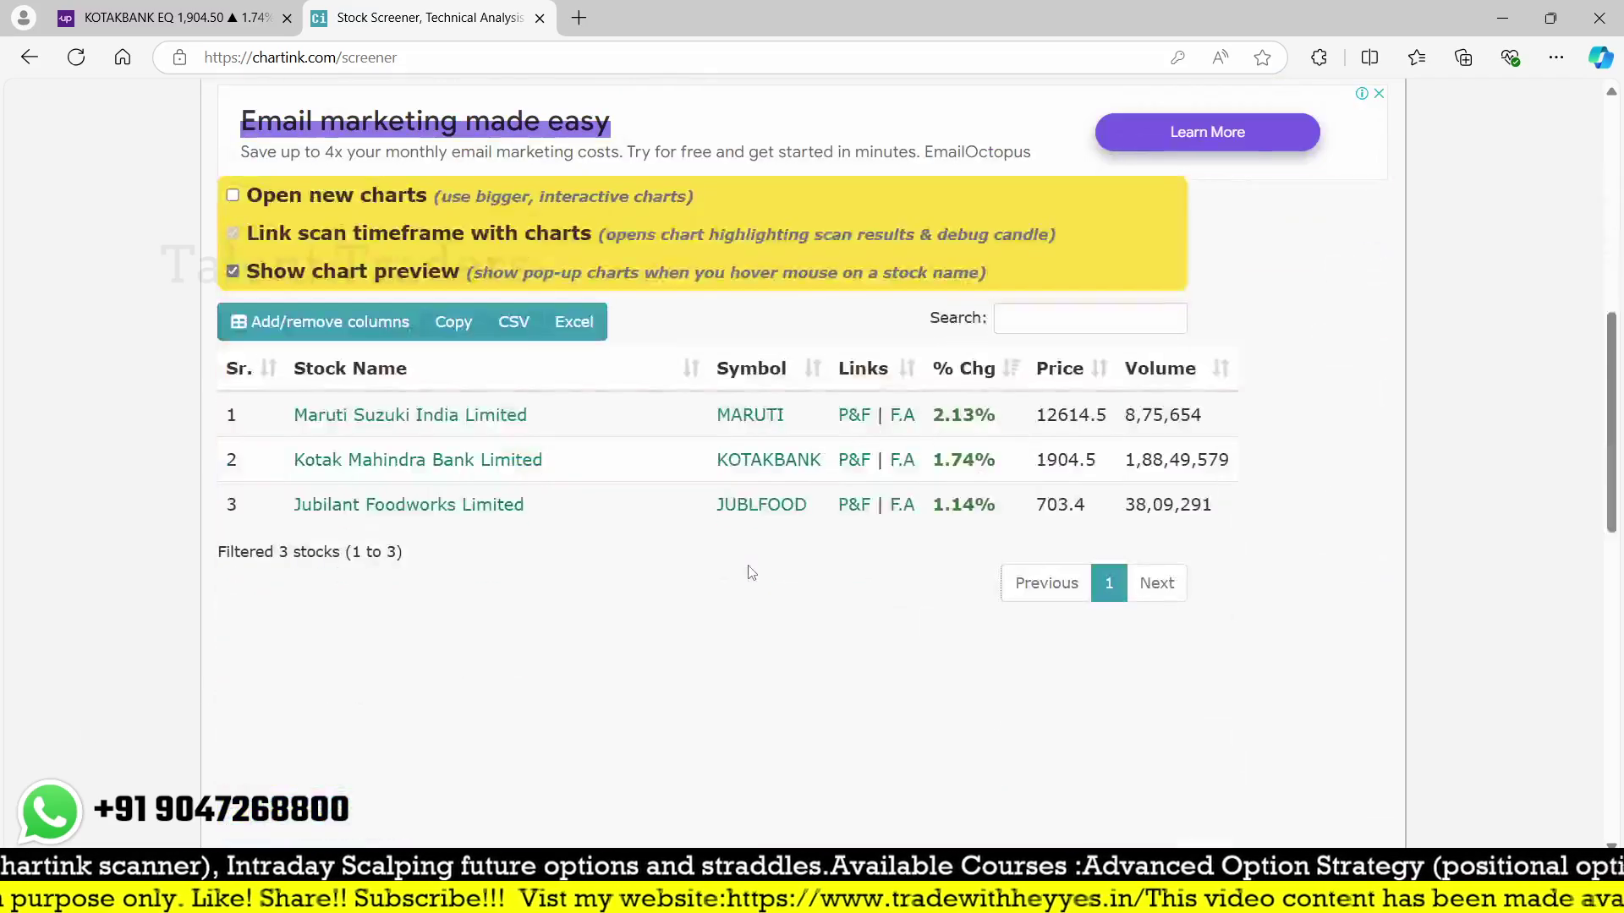
key(ctrl+1)
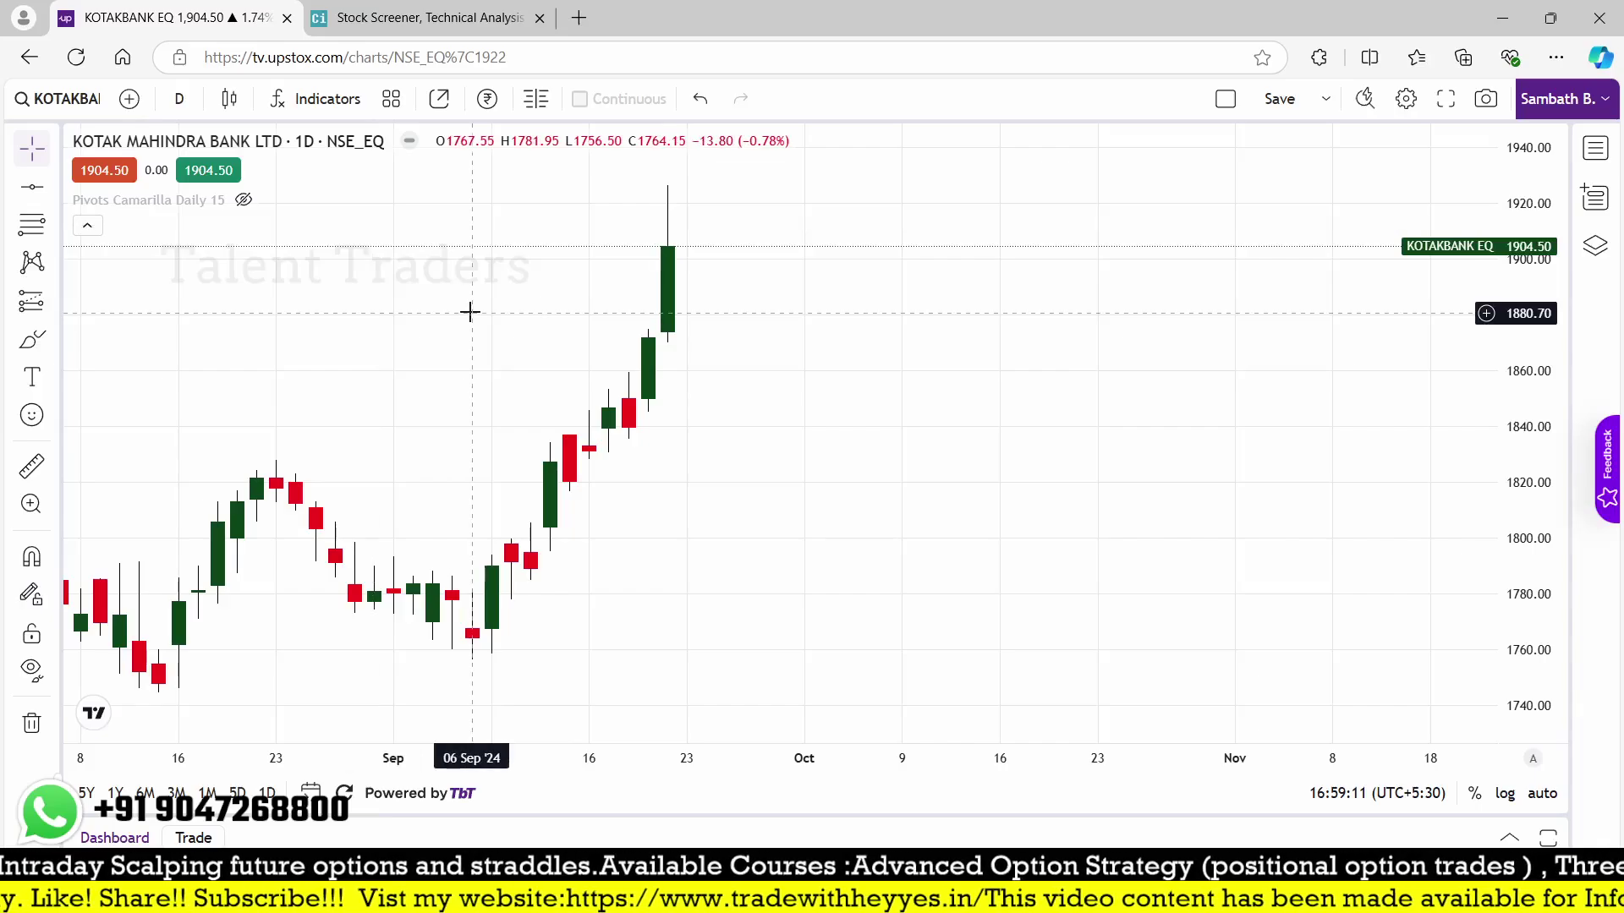
text(jub)
key(Return)
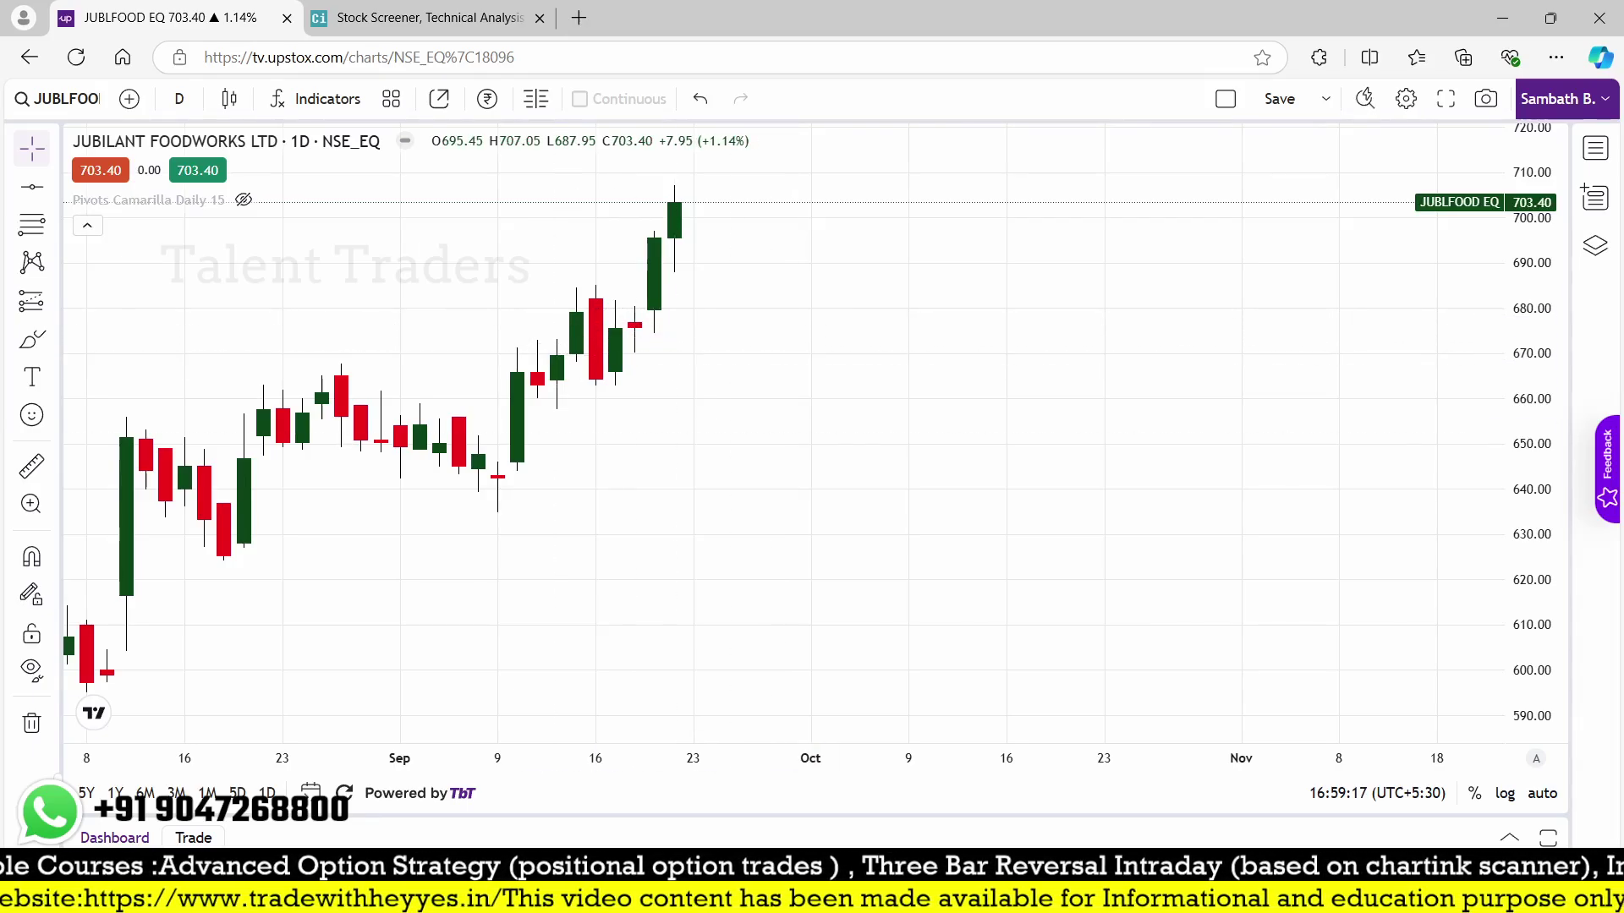
drag(634, 306, 899, 273)
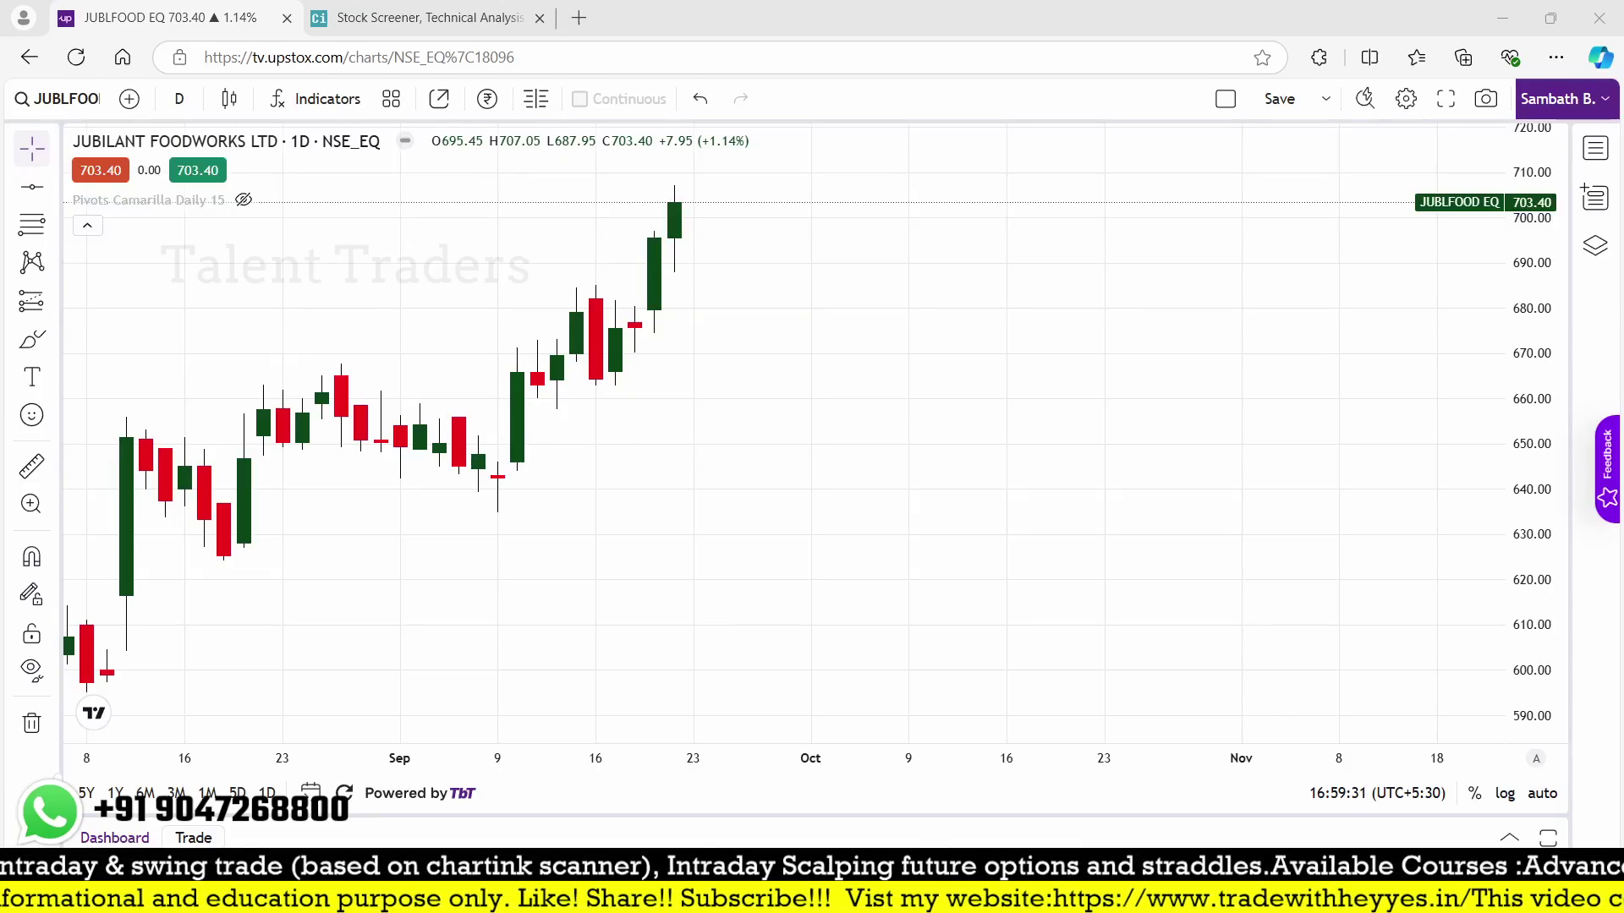
- Review the Chartink filter conditions against the fvg.png reference and the JUBLFOOD chart
click(341, 11)
scroll(1296, 319, up, 4)
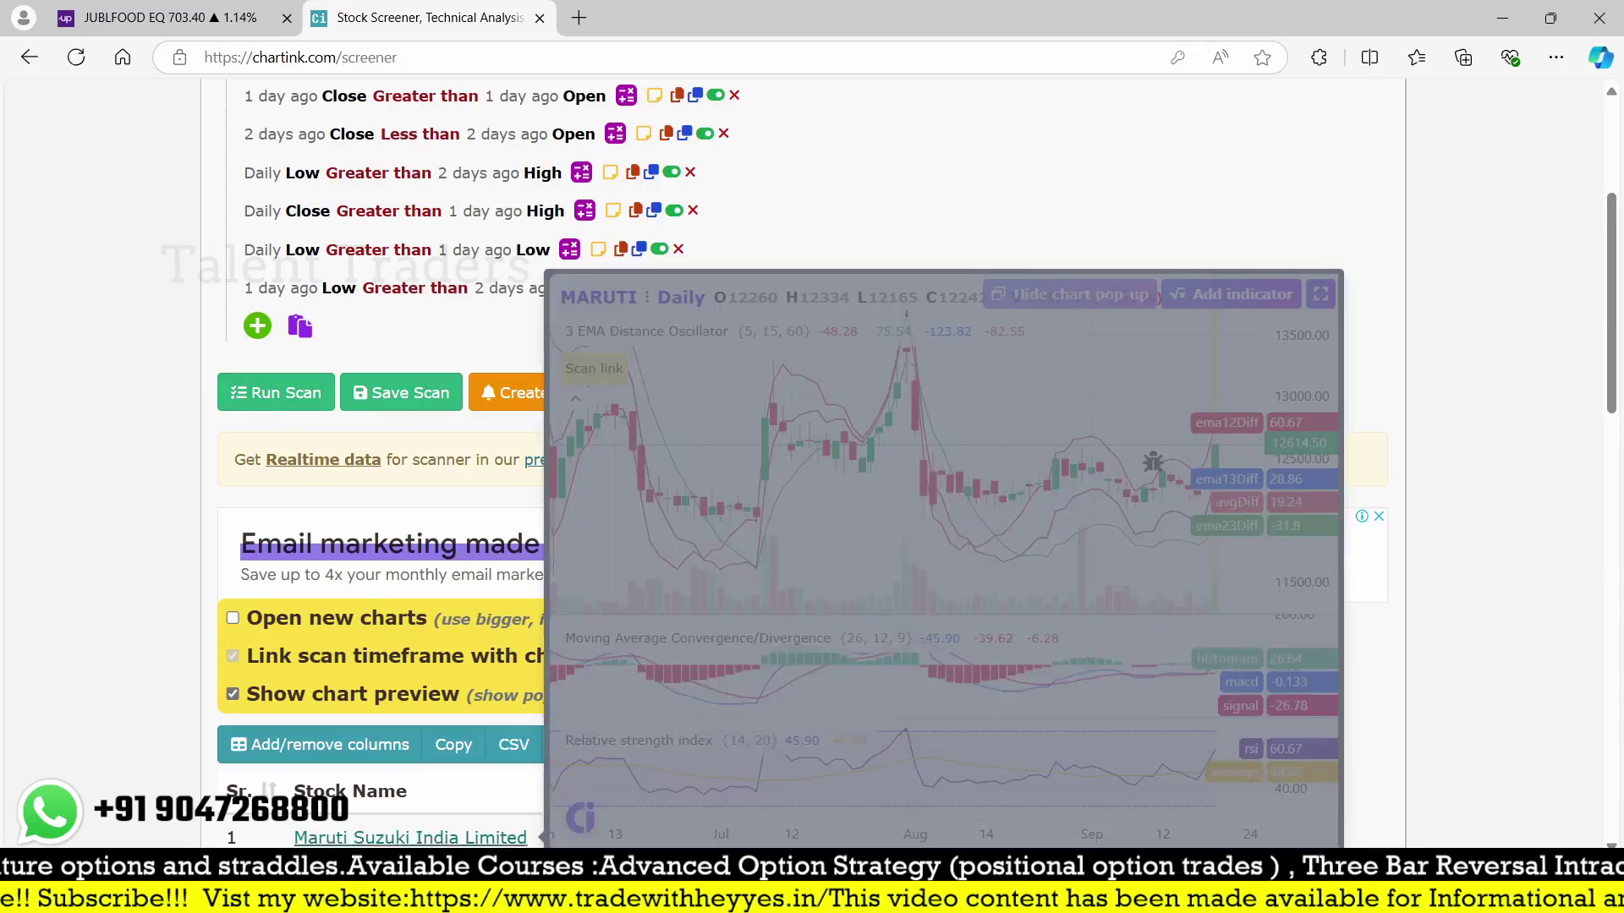
key(alt+Tab)
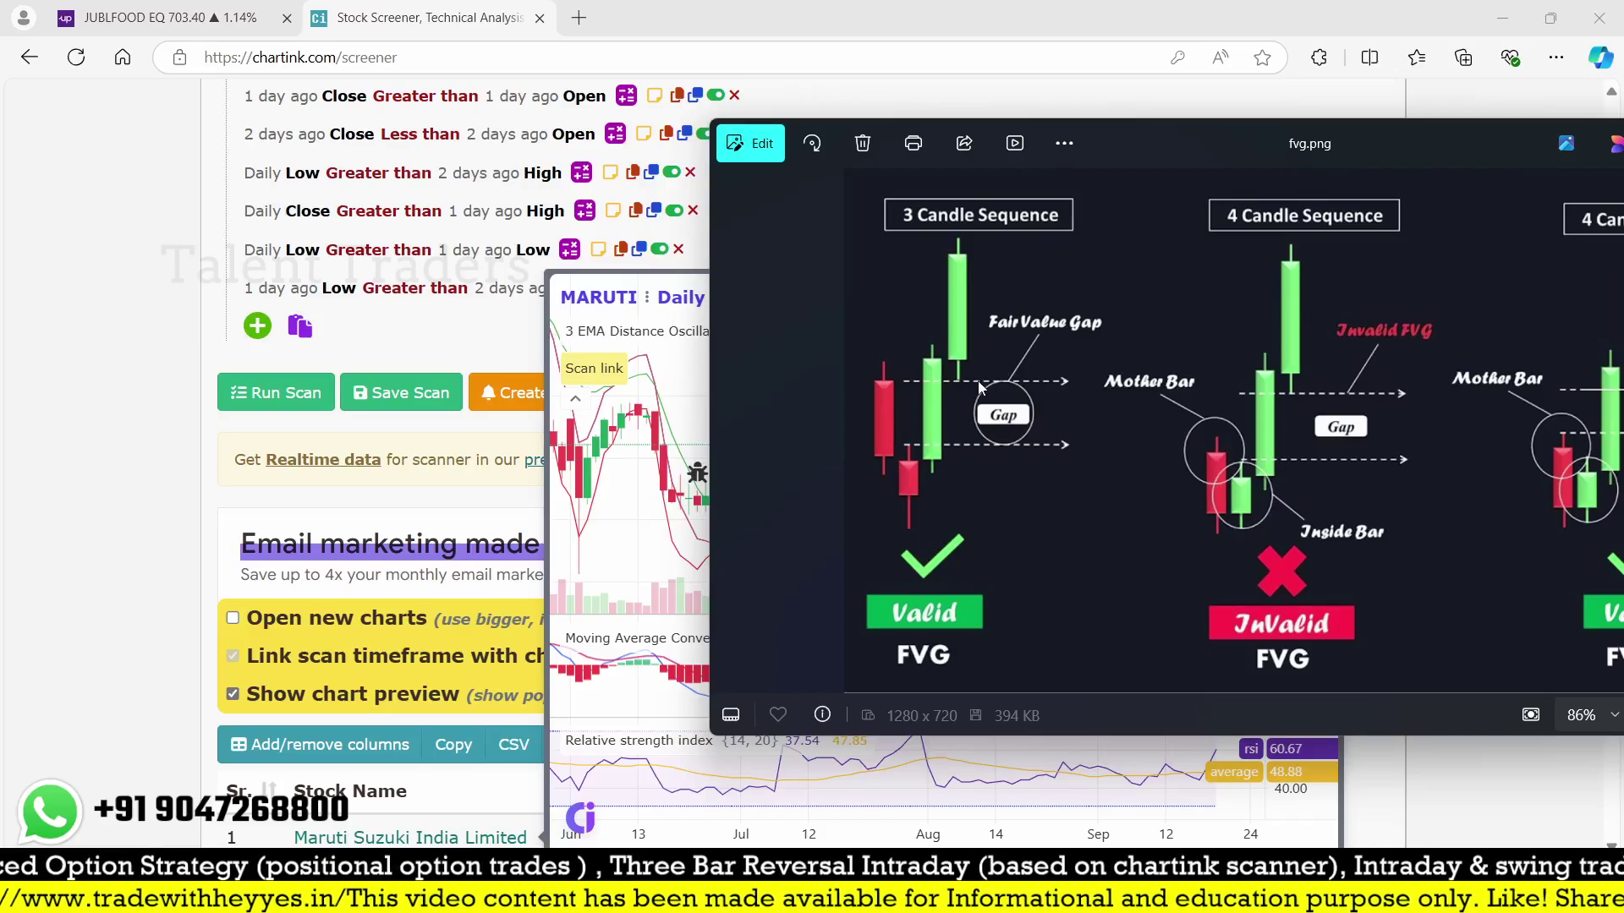
click(324, 506)
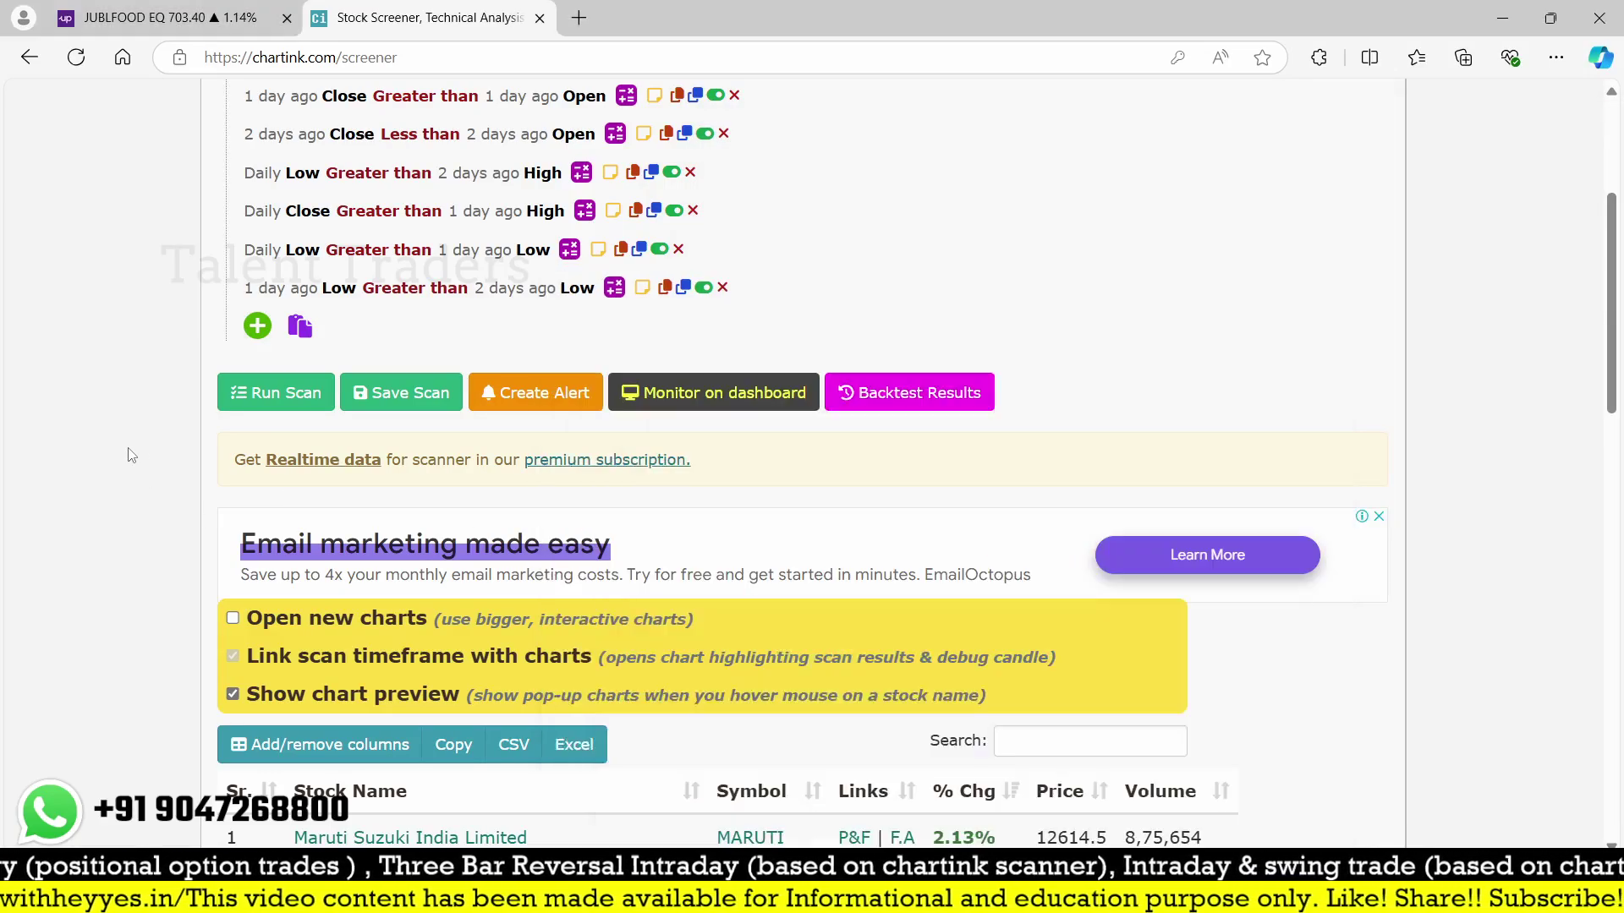
click(169, 17)
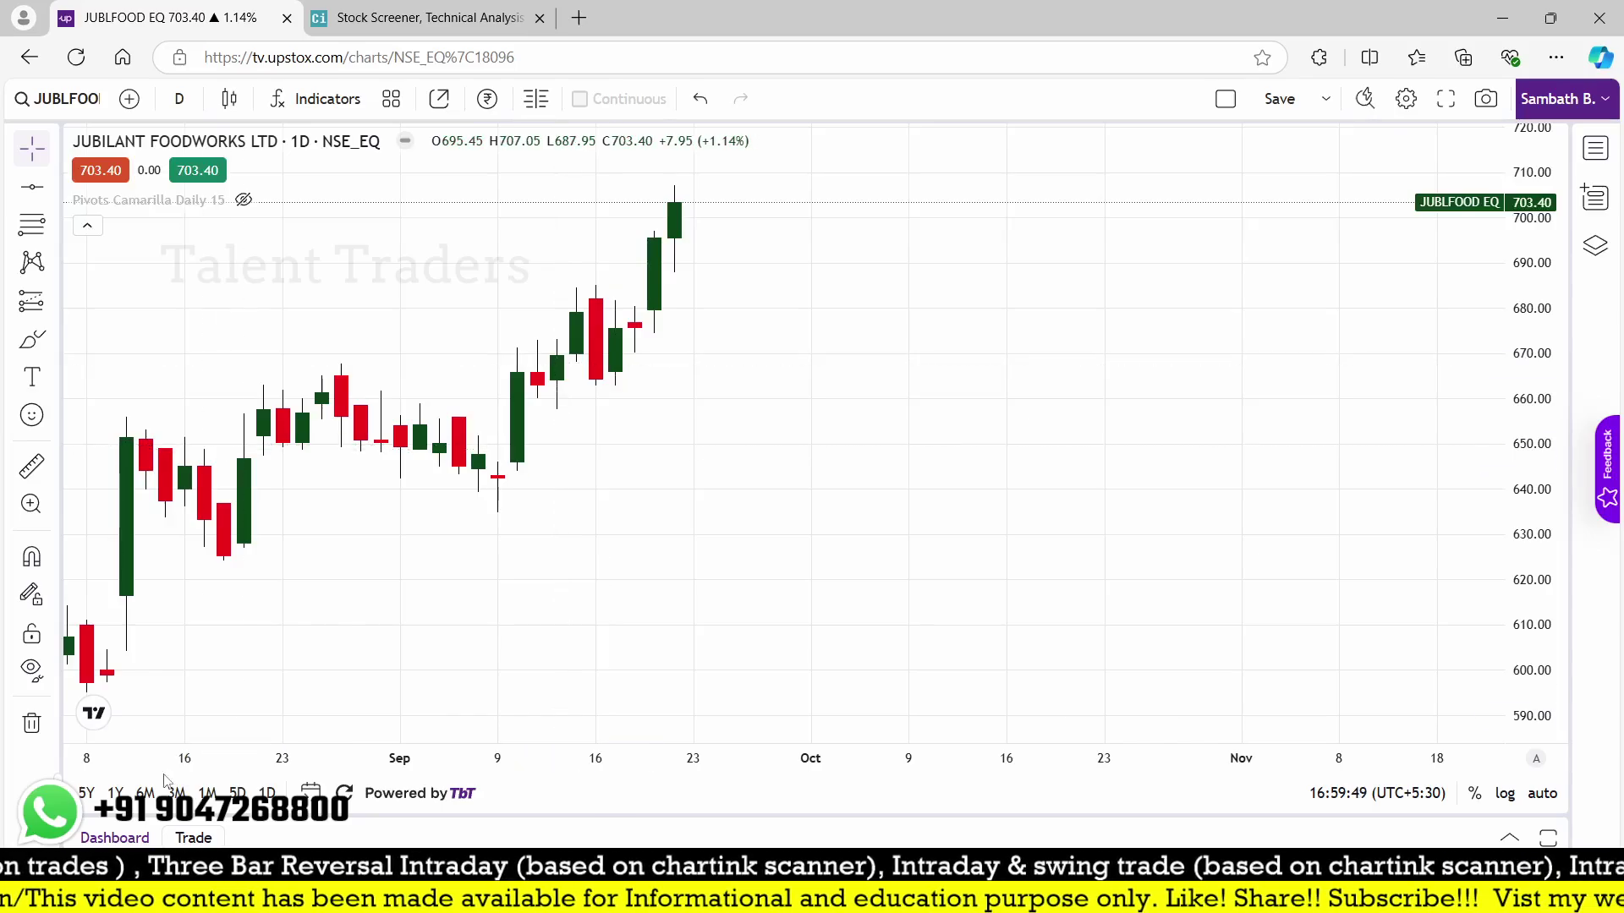
key(alt+Tab)
click(404, 601)
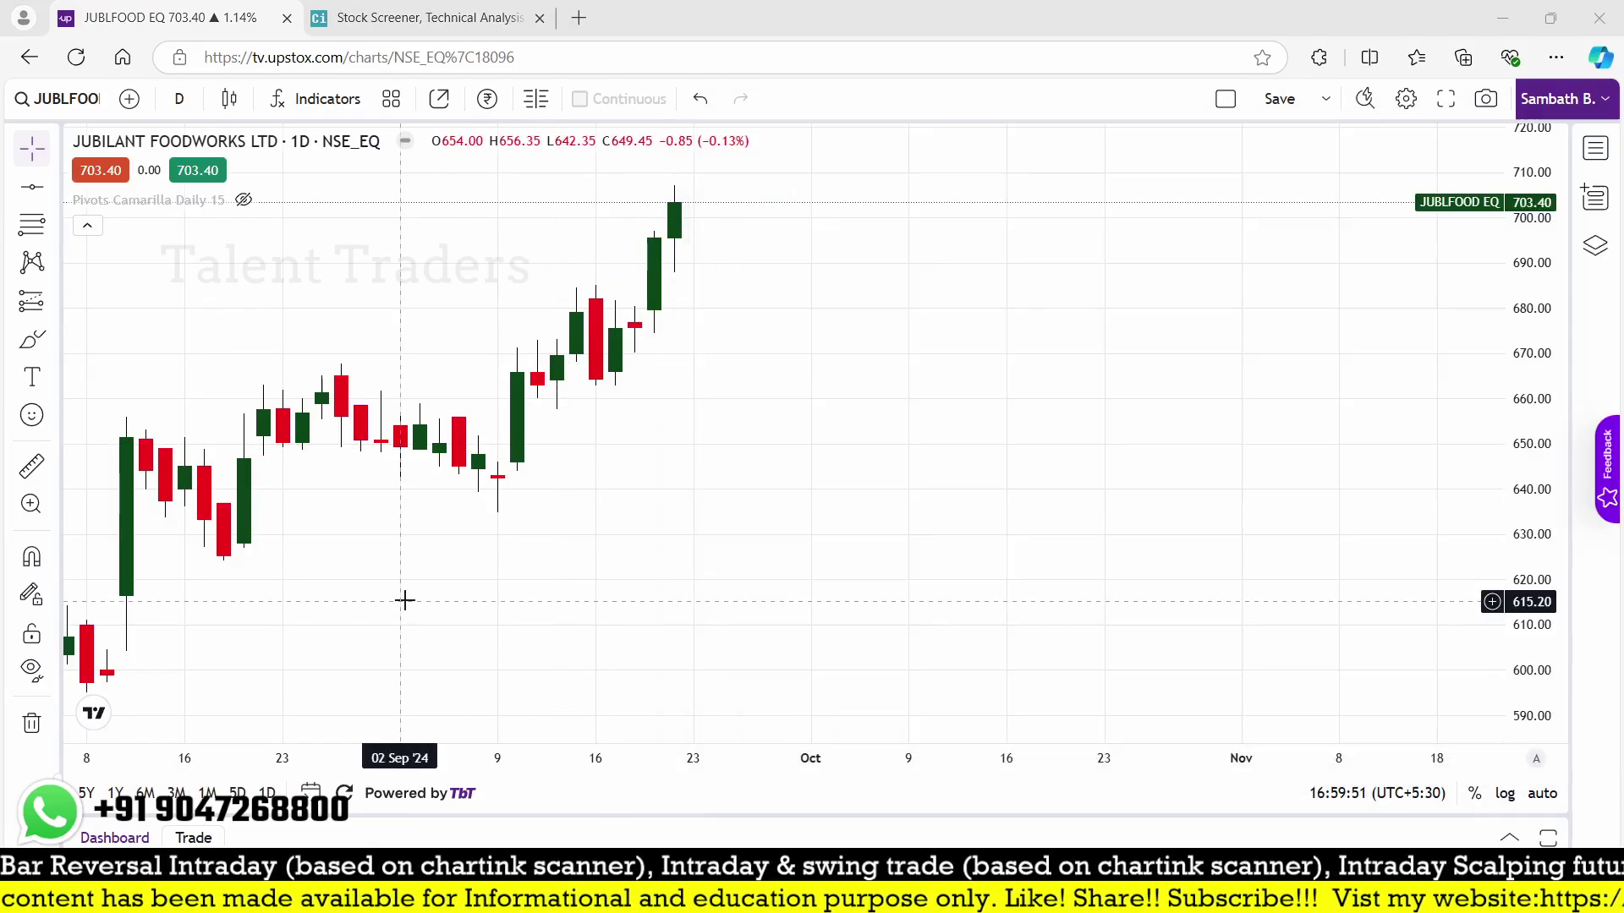
- Save the Chartink scan under the name "test"
click(369, 9)
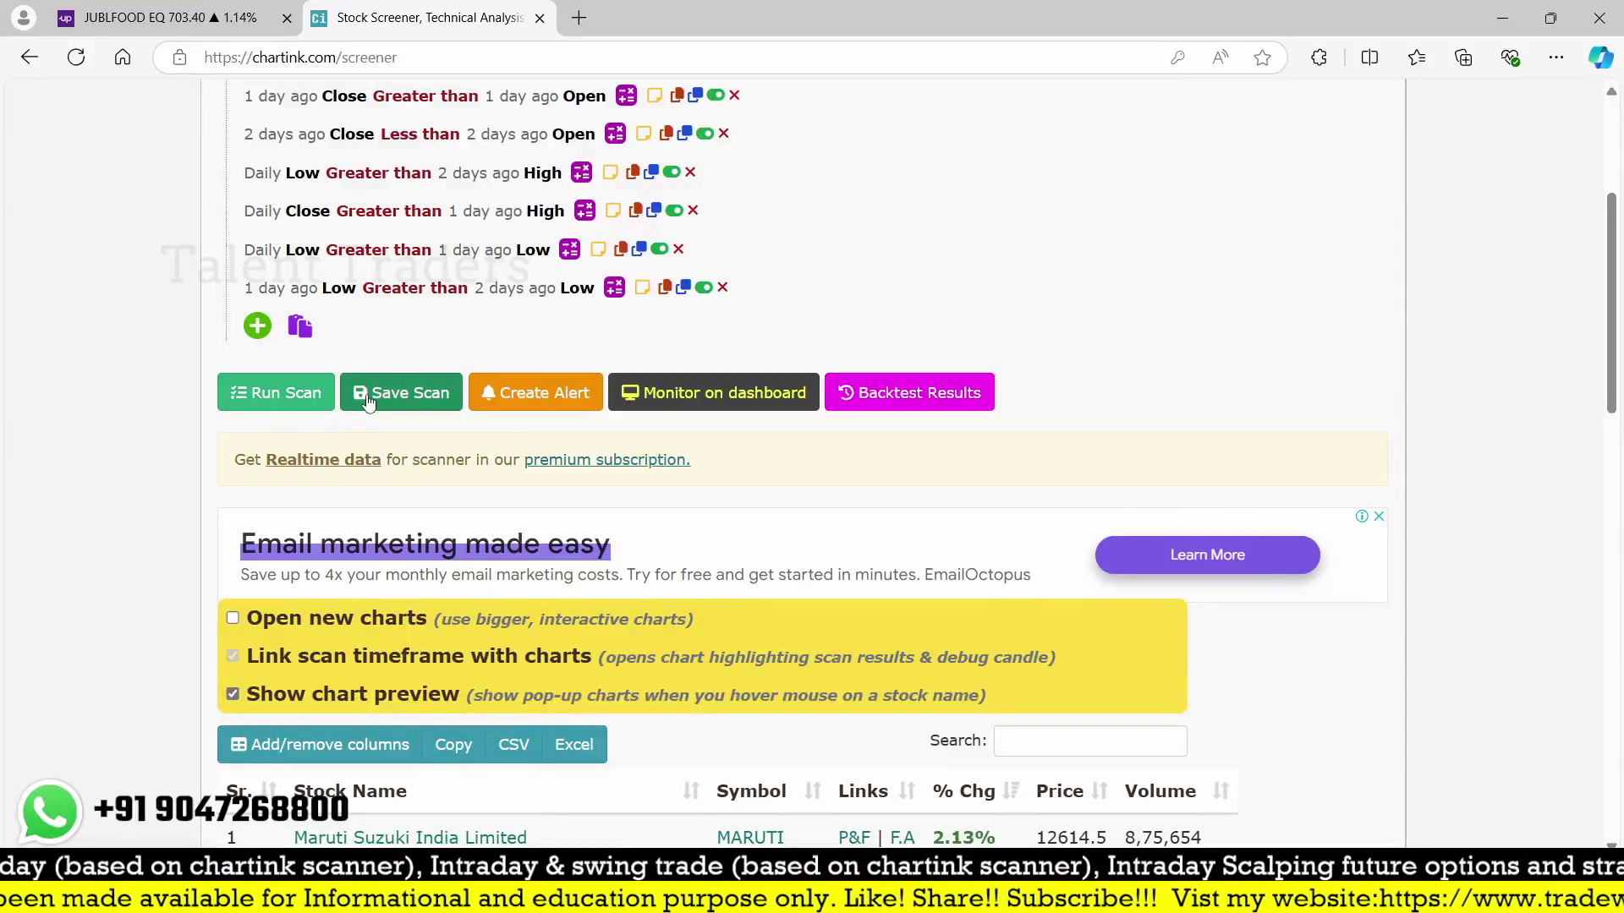
click(403, 395)
click(380, 166)
text(test)
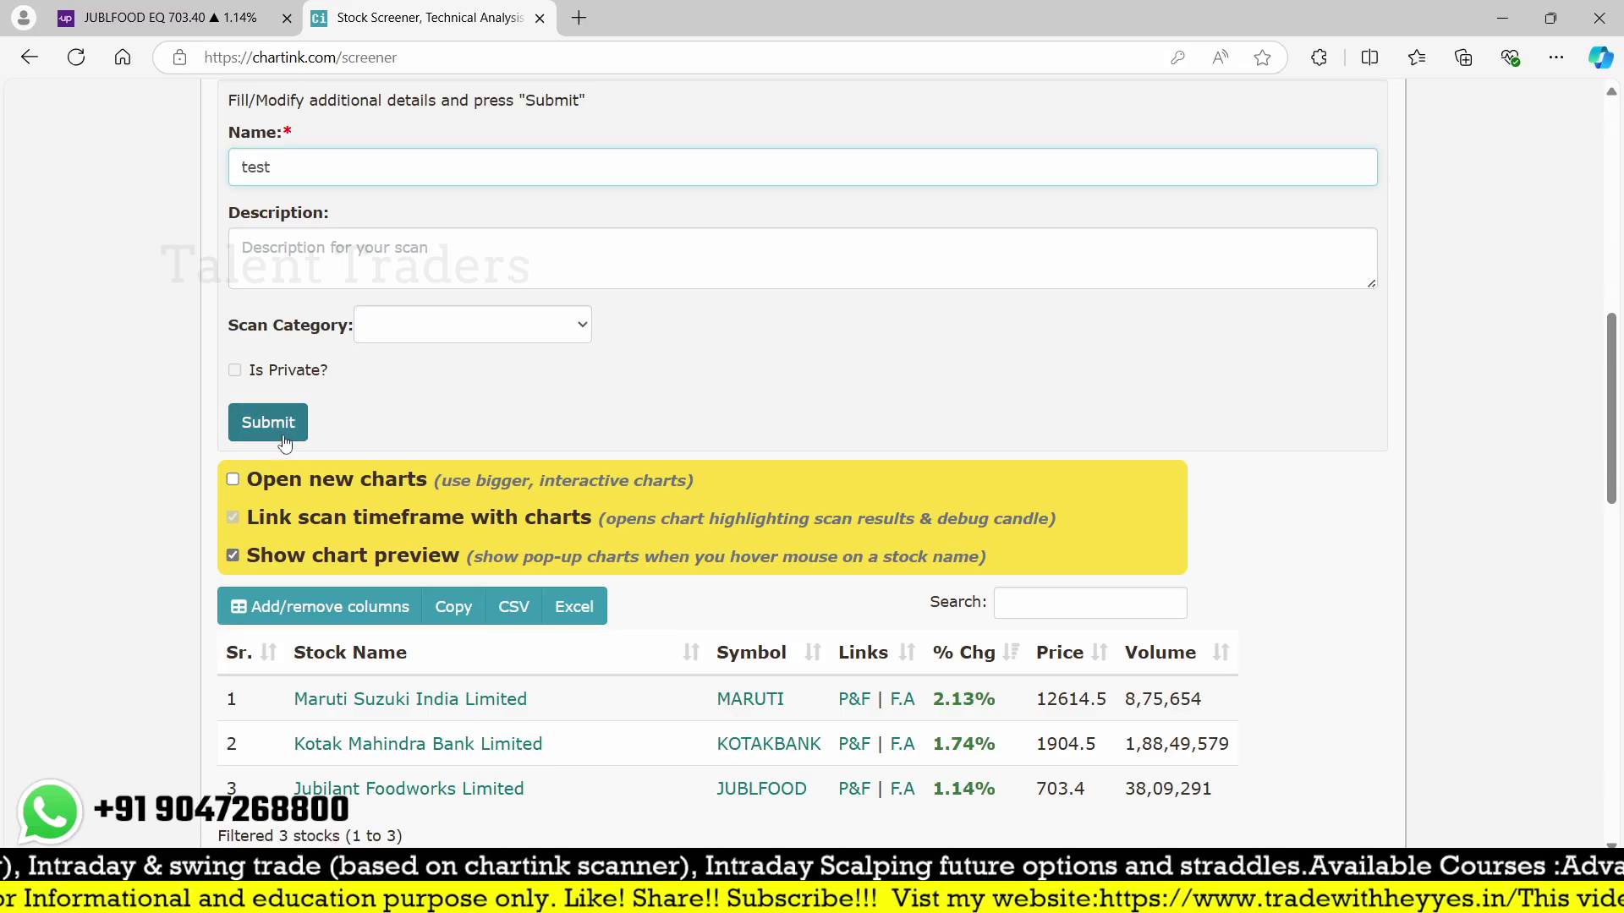
click(269, 423)
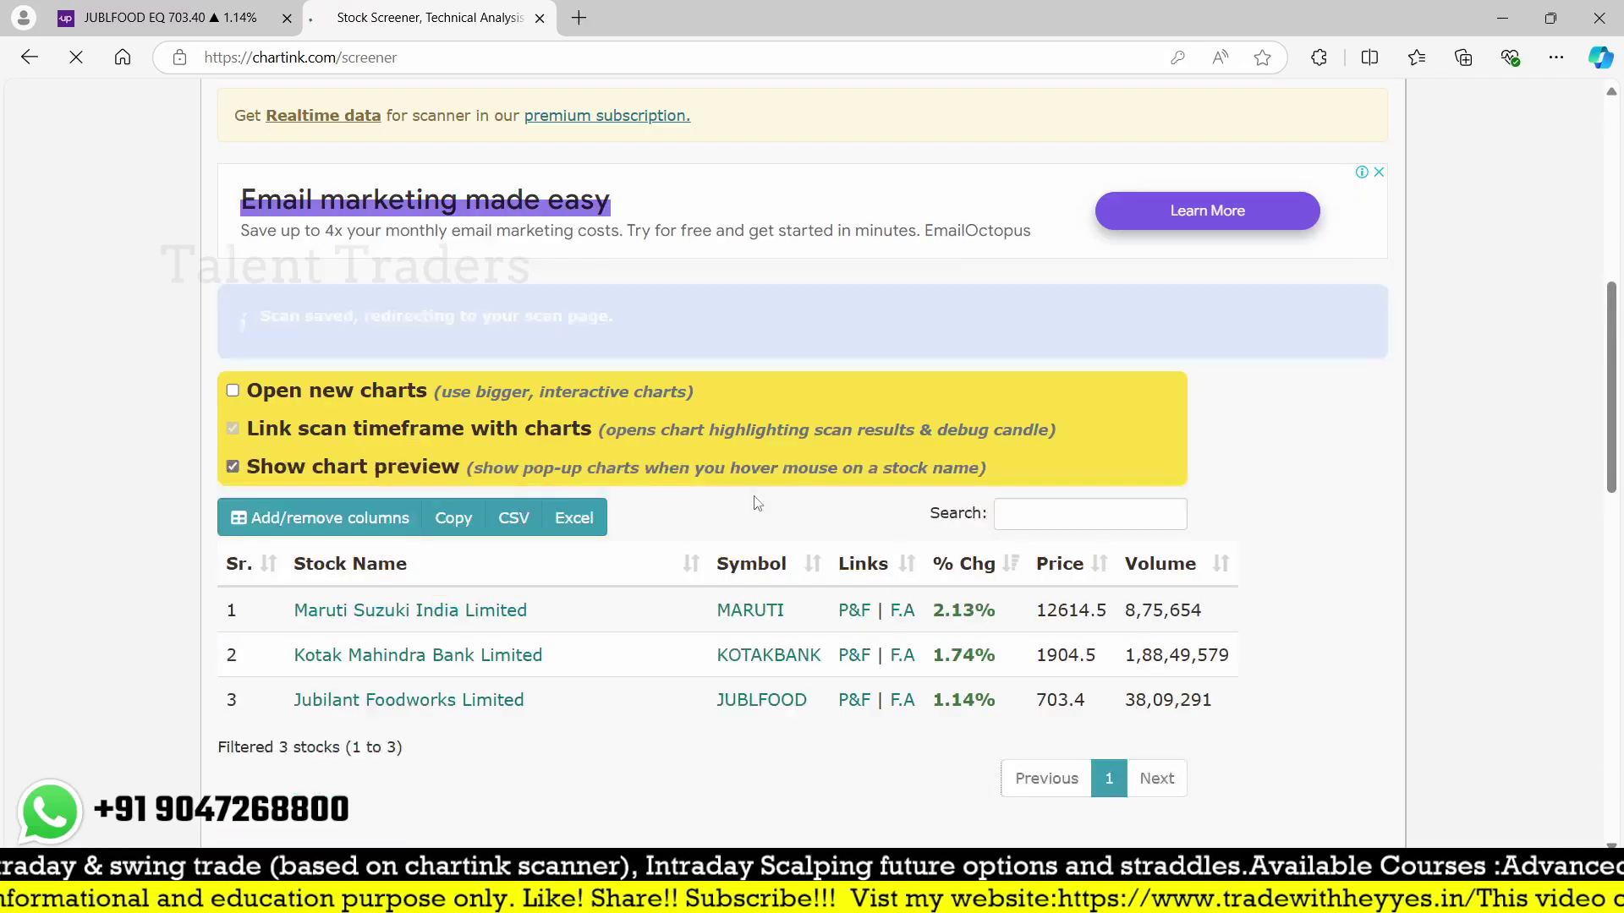
- Open the list of stocks for Sep 2, 2024 from the saved scan's backtest chart
scroll(1096, 423, down, 15)
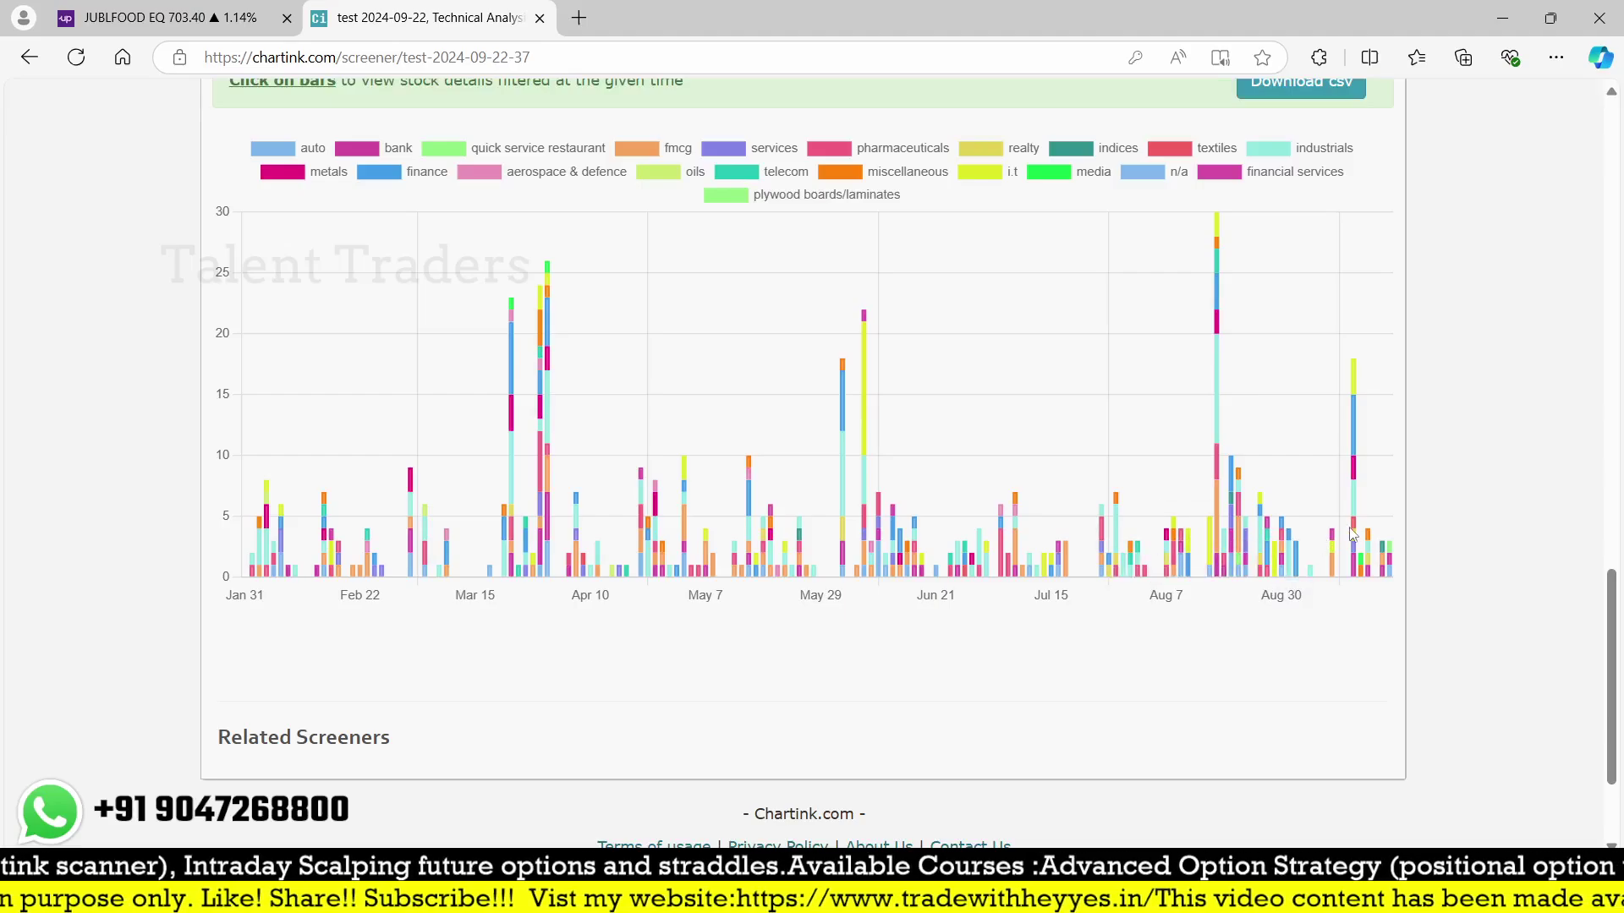
mouse_move(1356, 530)
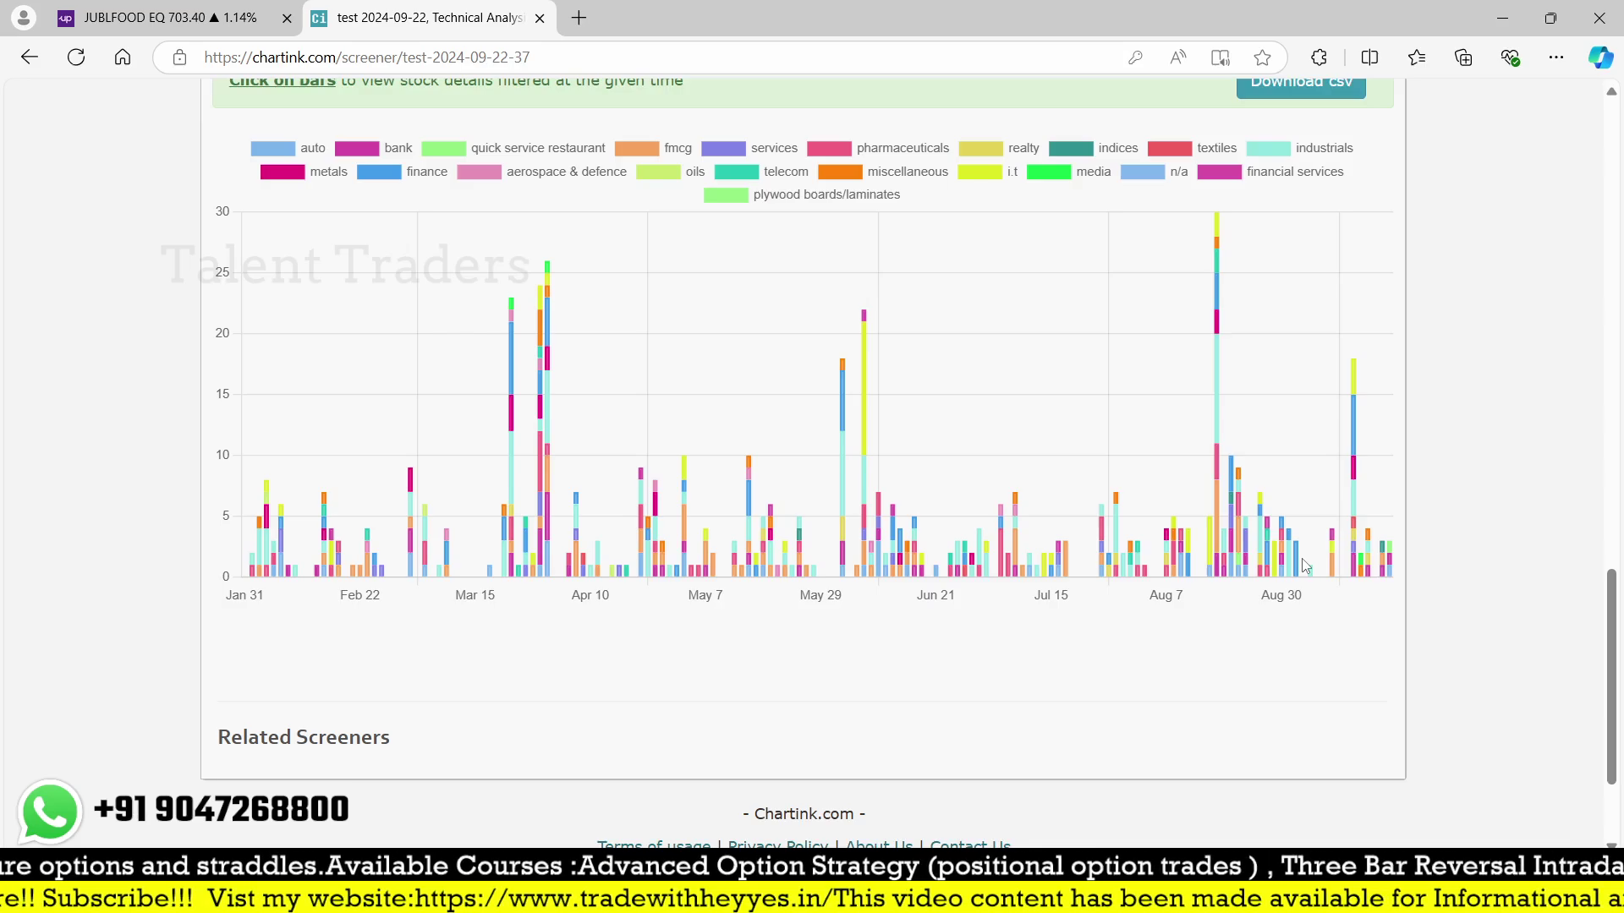
mouse_move(1289, 575)
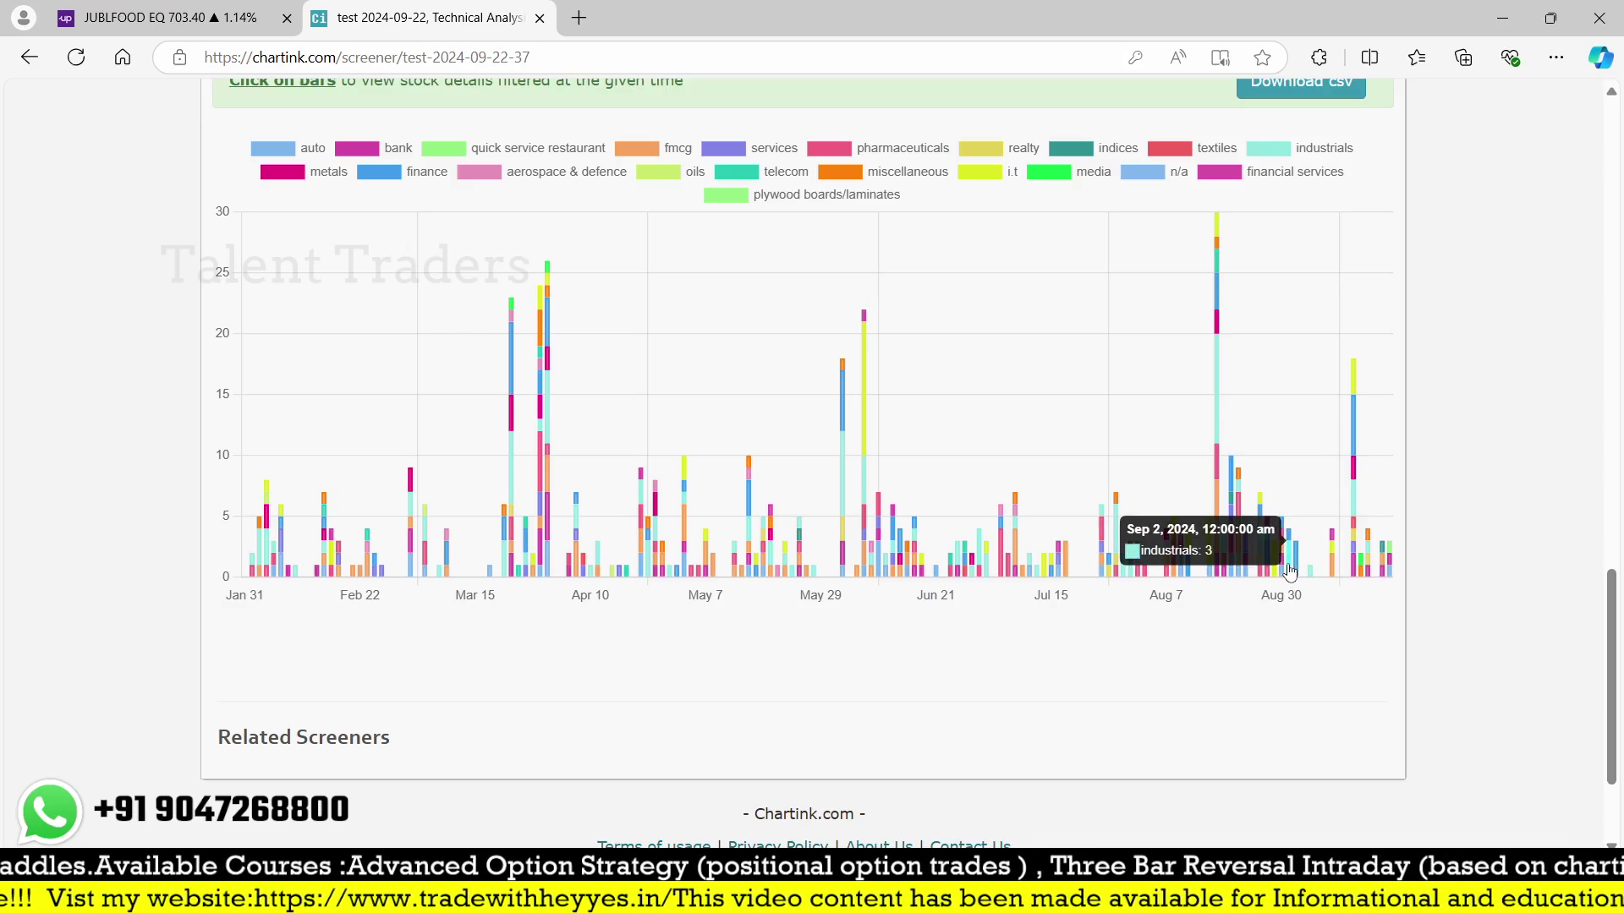
click(1290, 572)
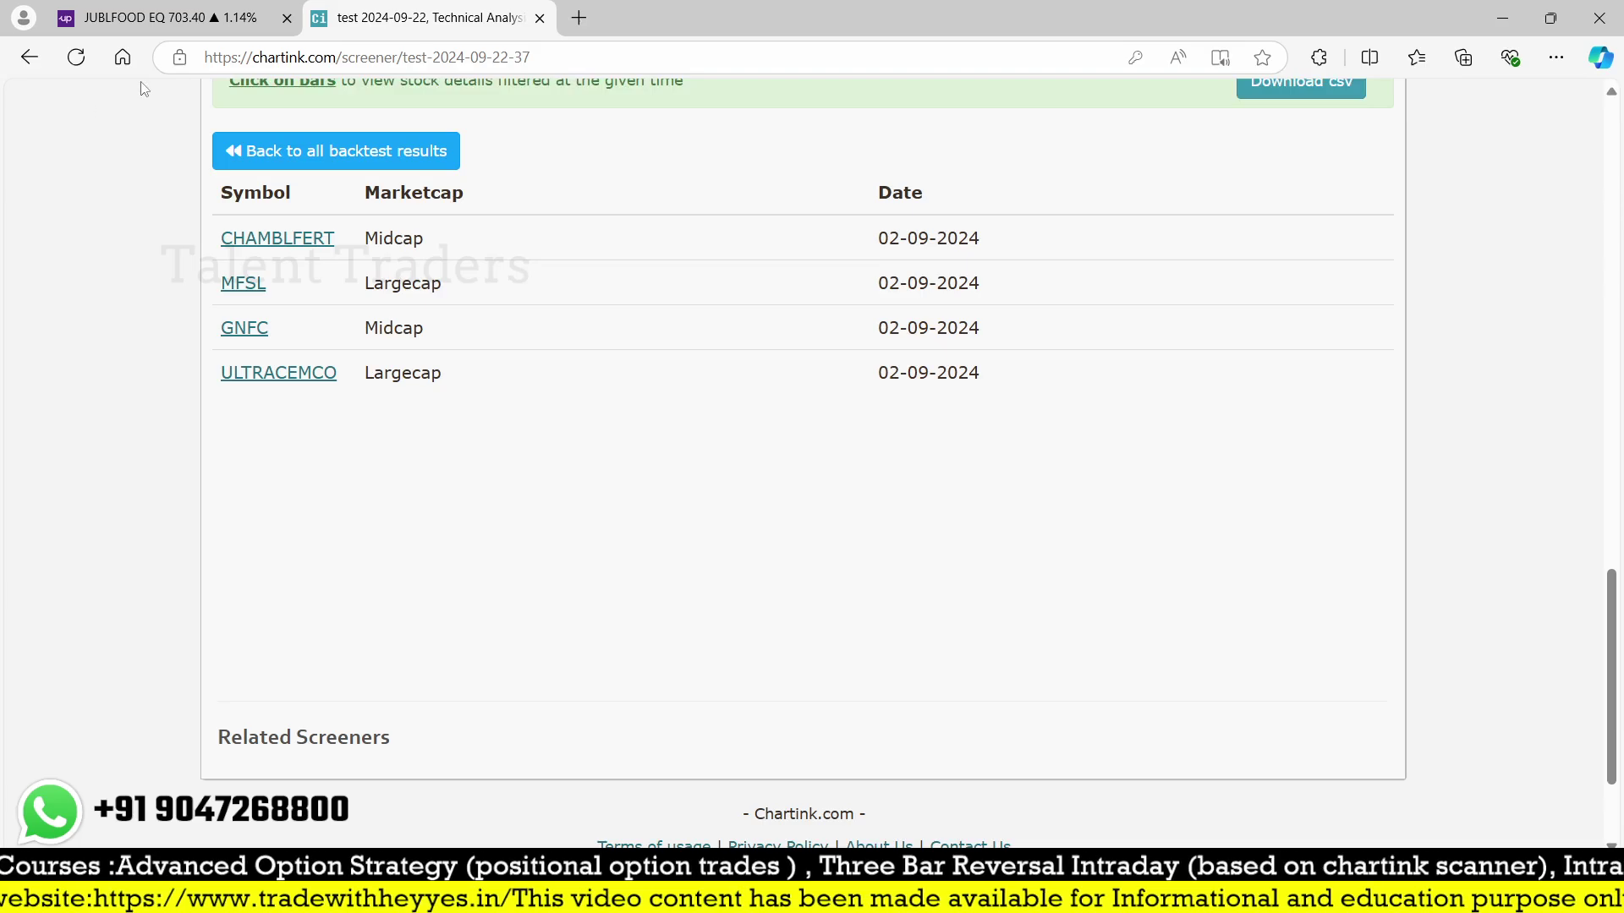
- Switch to Upstox and load the CHAMBLFERT equity chart with more of its earlier candles in view
click(144, 15)
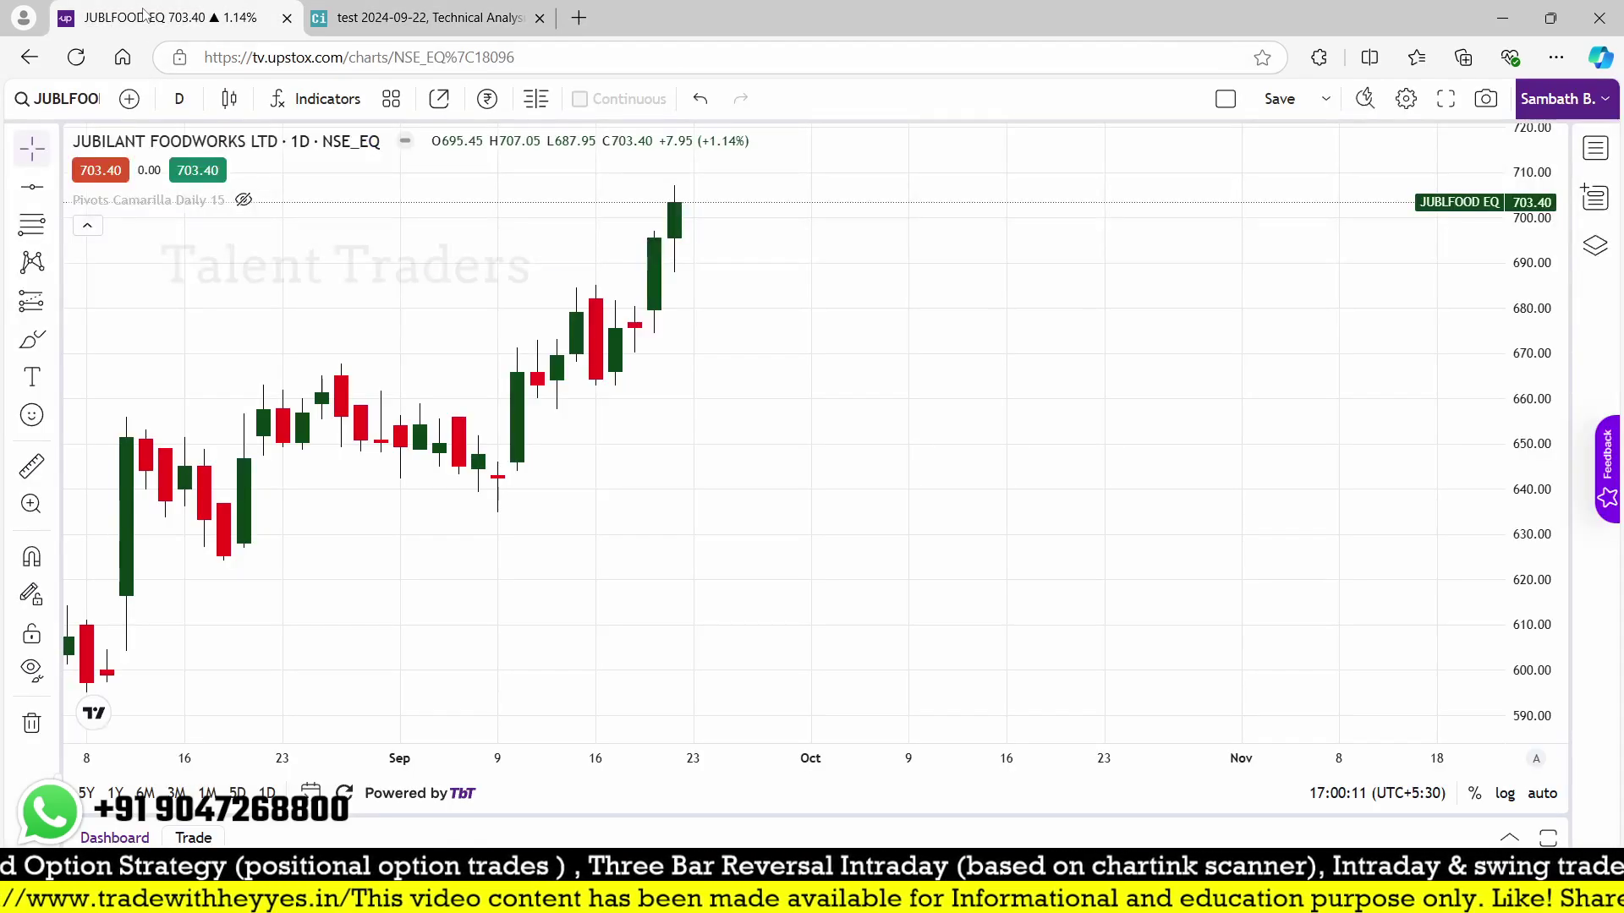
text(chamb)
key(Down)
key(Return)
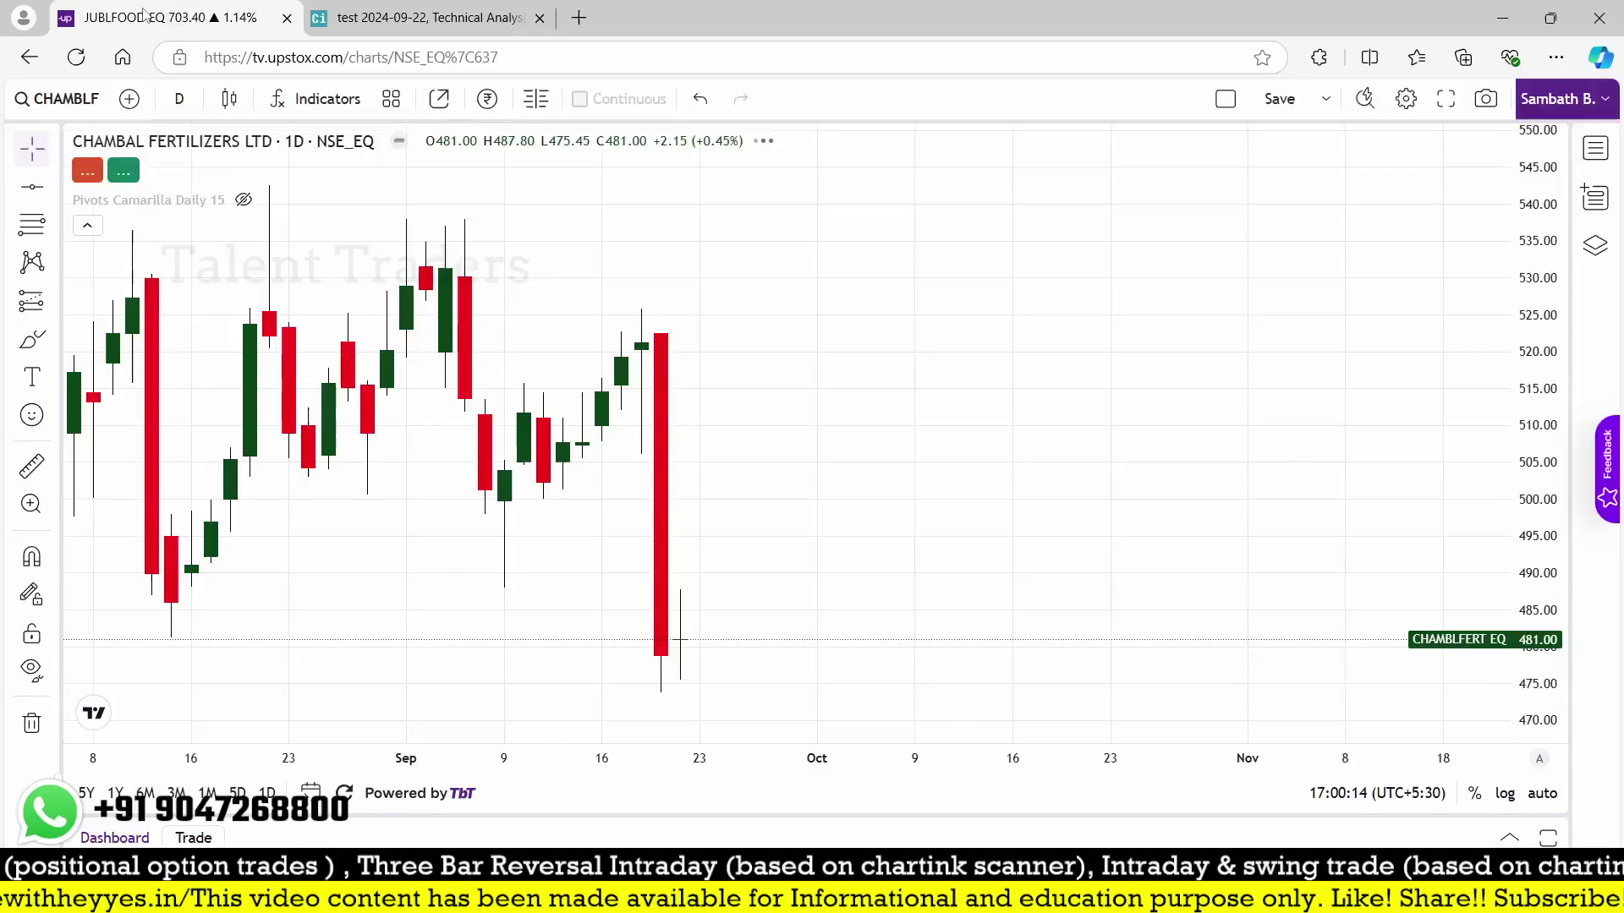
scroll(656, 265, down, 3)
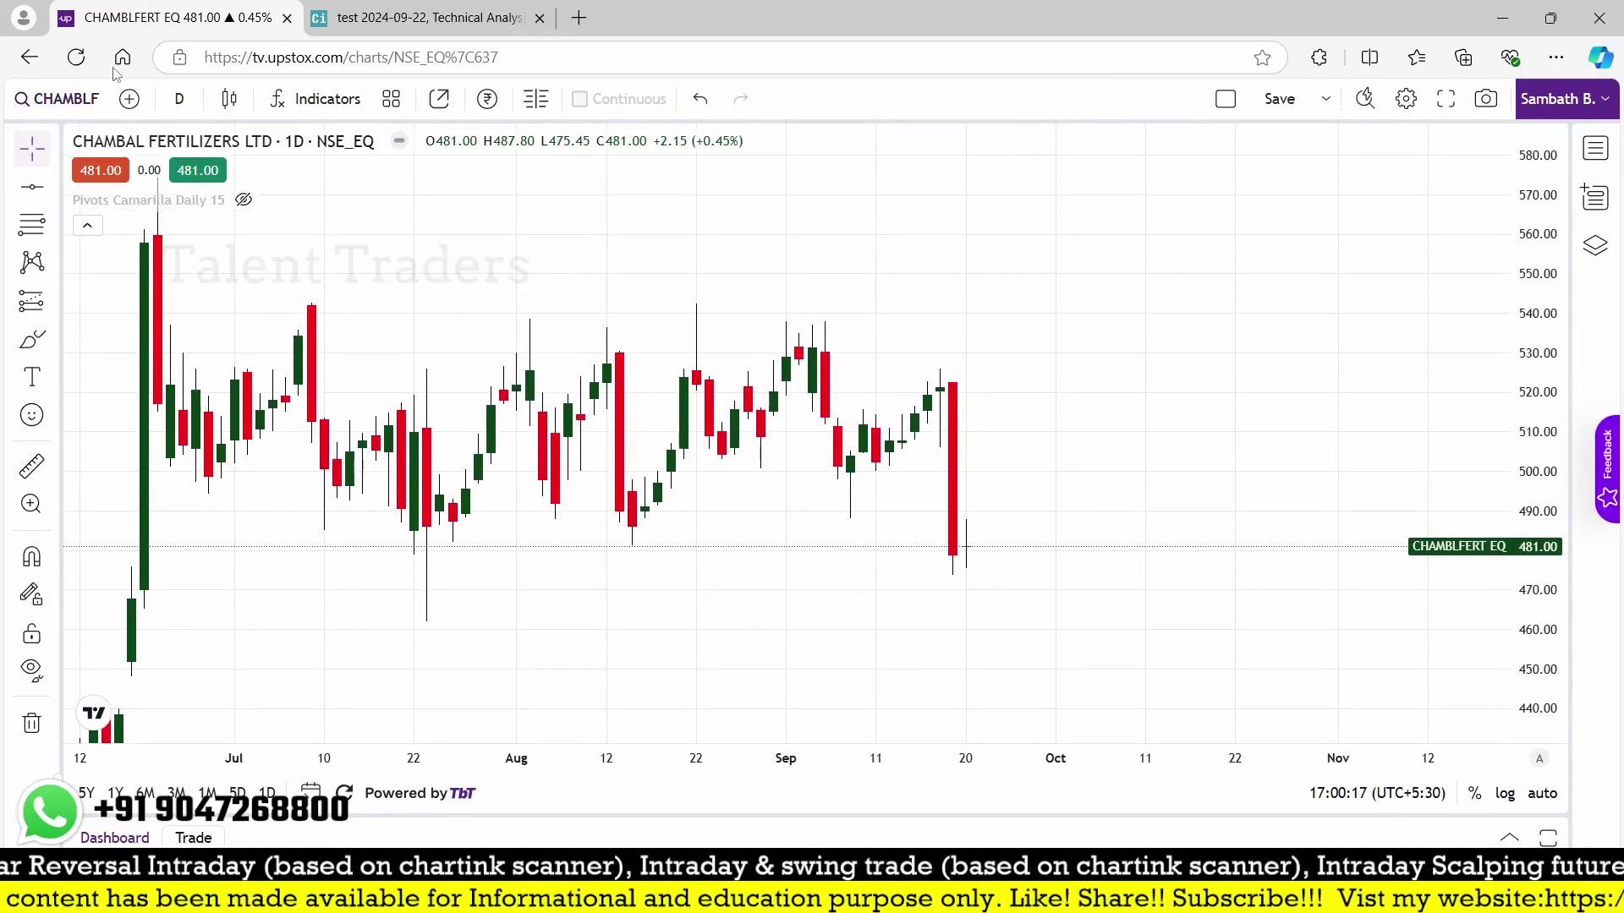
- Check CHAMBLFERT's backtest date in Chartink and compare its candles around that date with the fvg.png reference
click(366, 8)
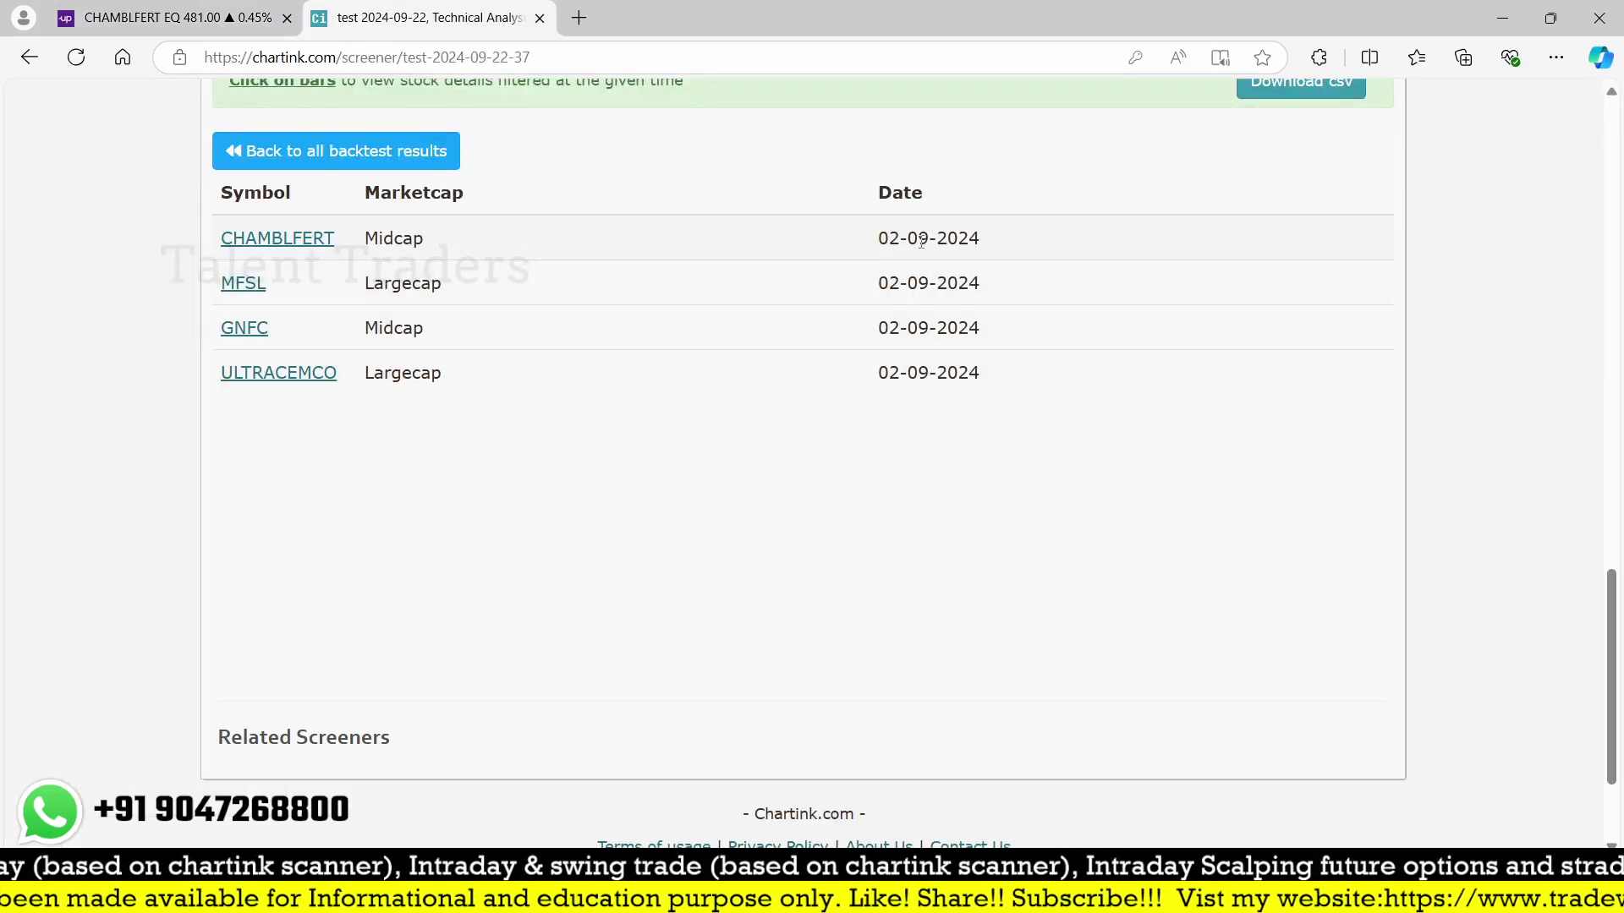
click(145, 11)
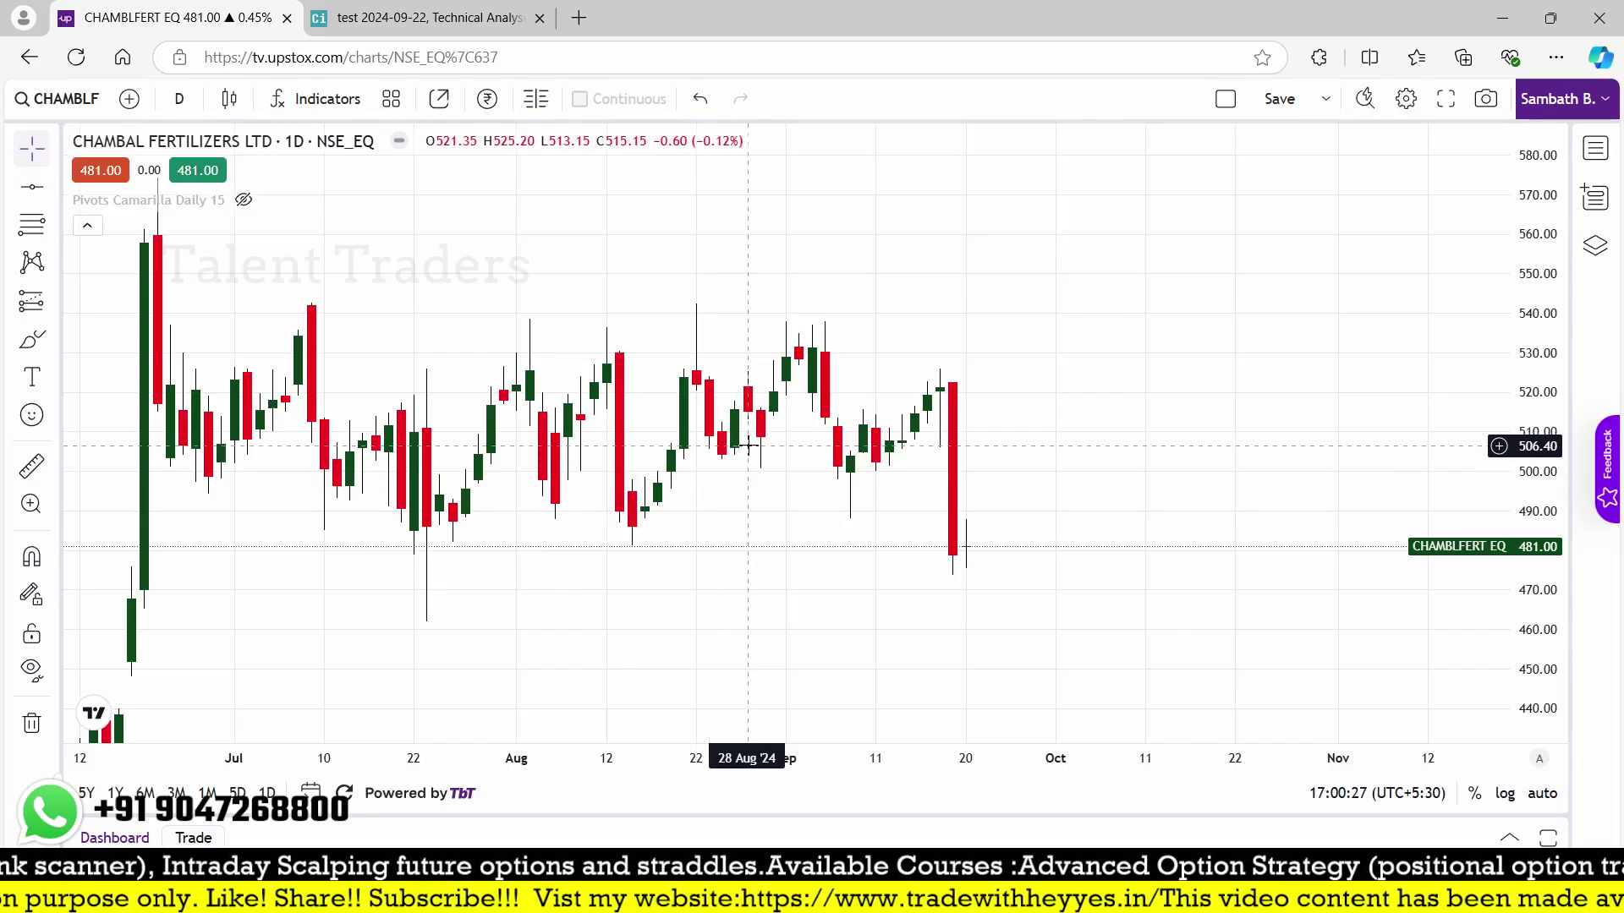
scroll(737, 539, up, 1)
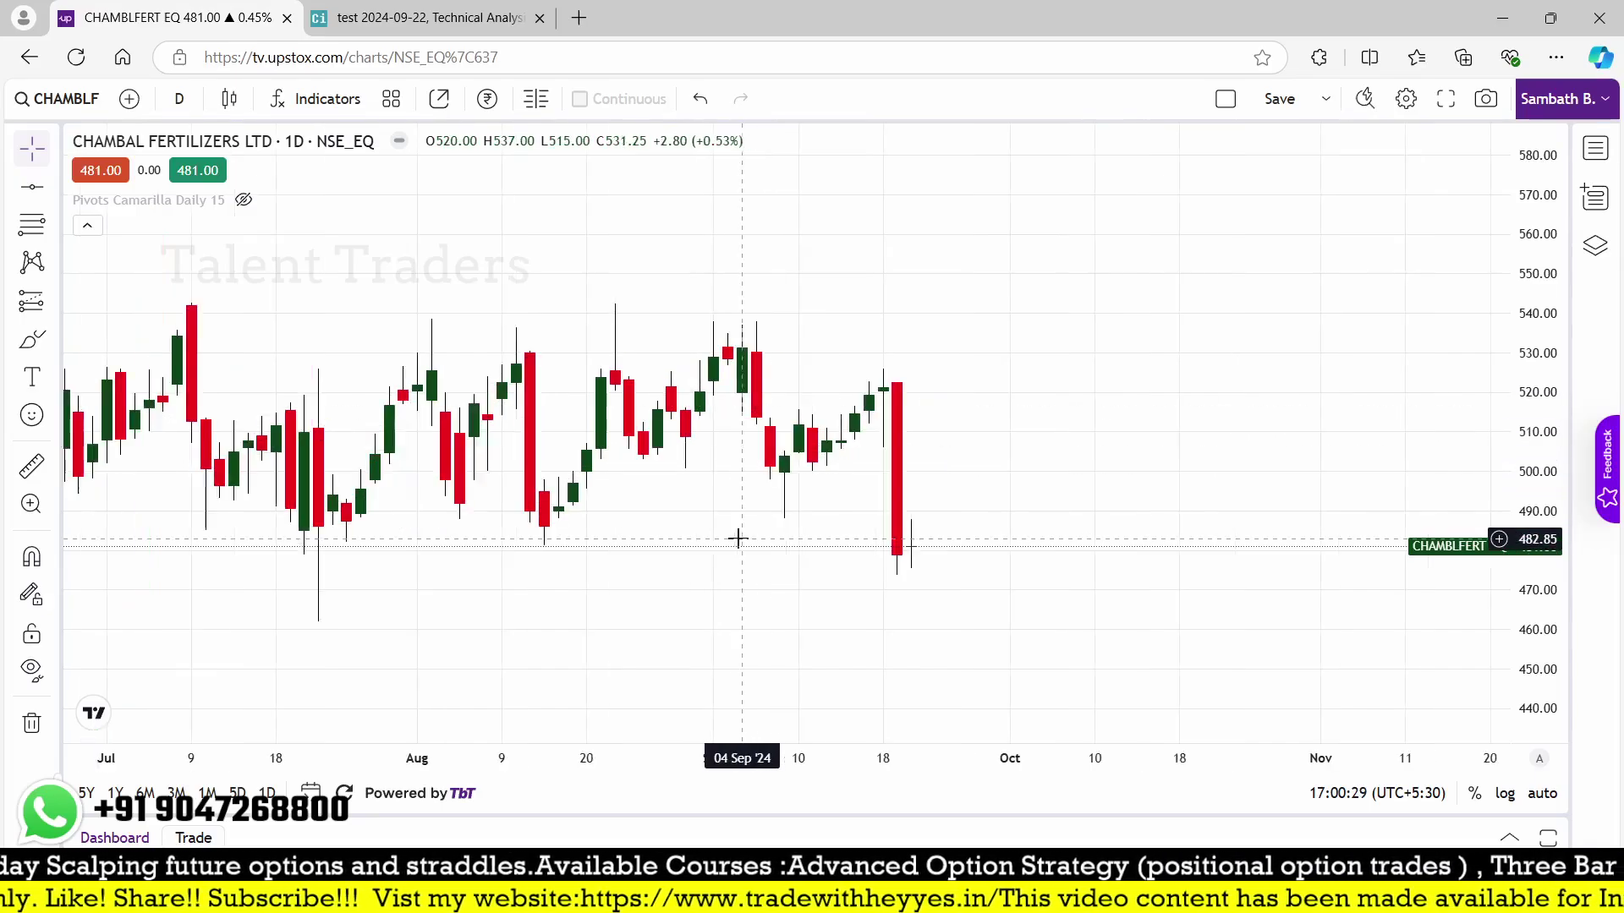
scroll(737, 538, up, 1)
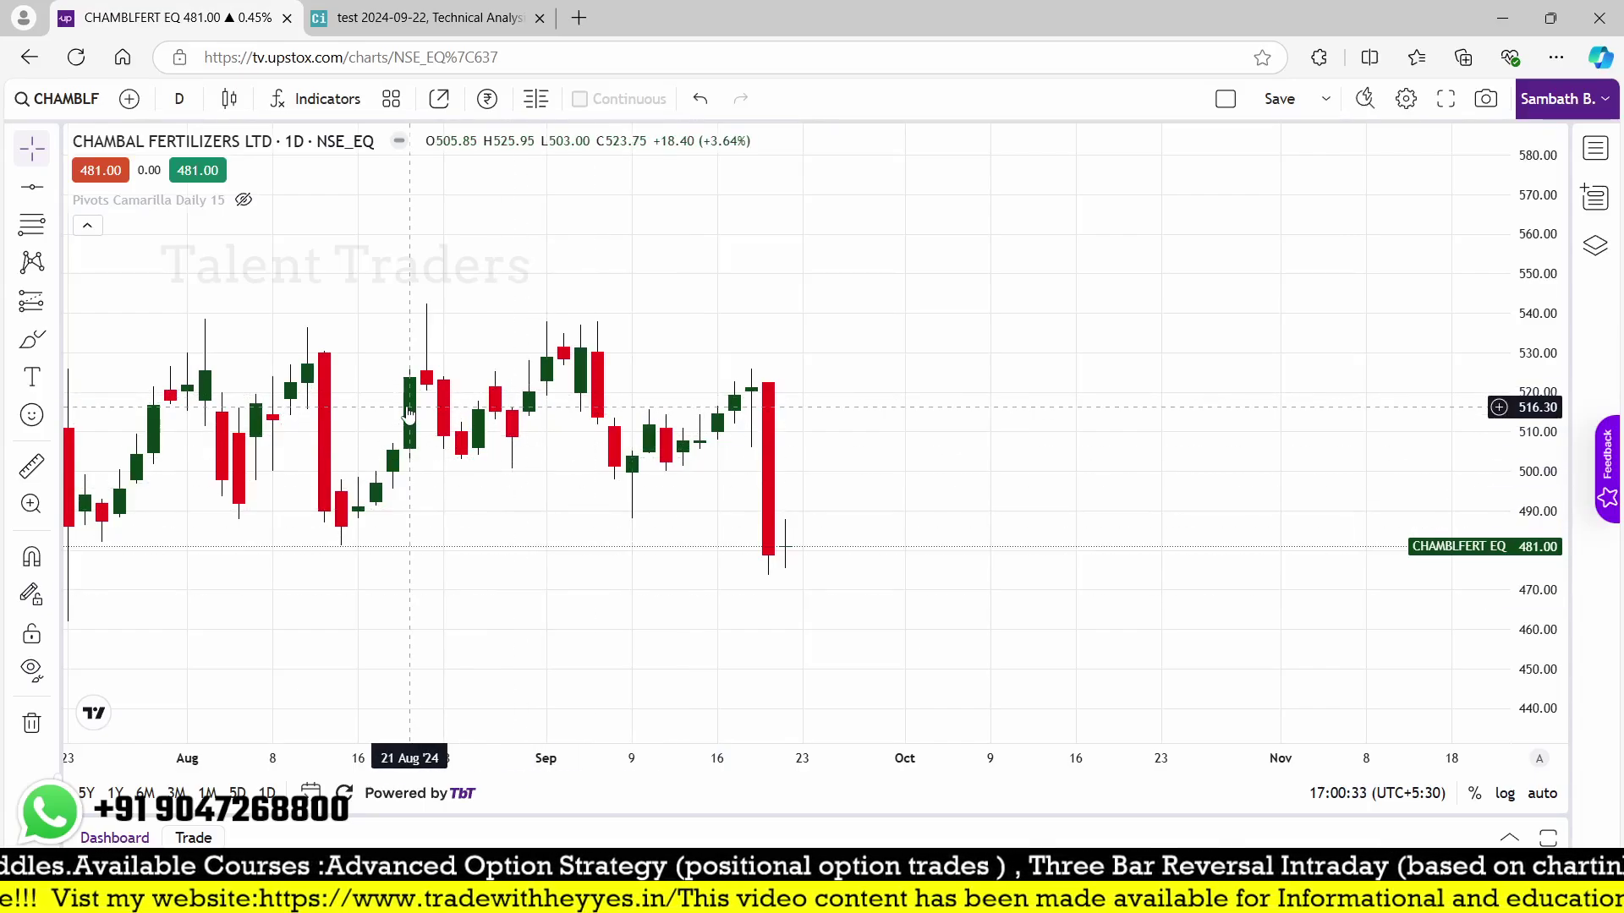
key(alt+Tab)
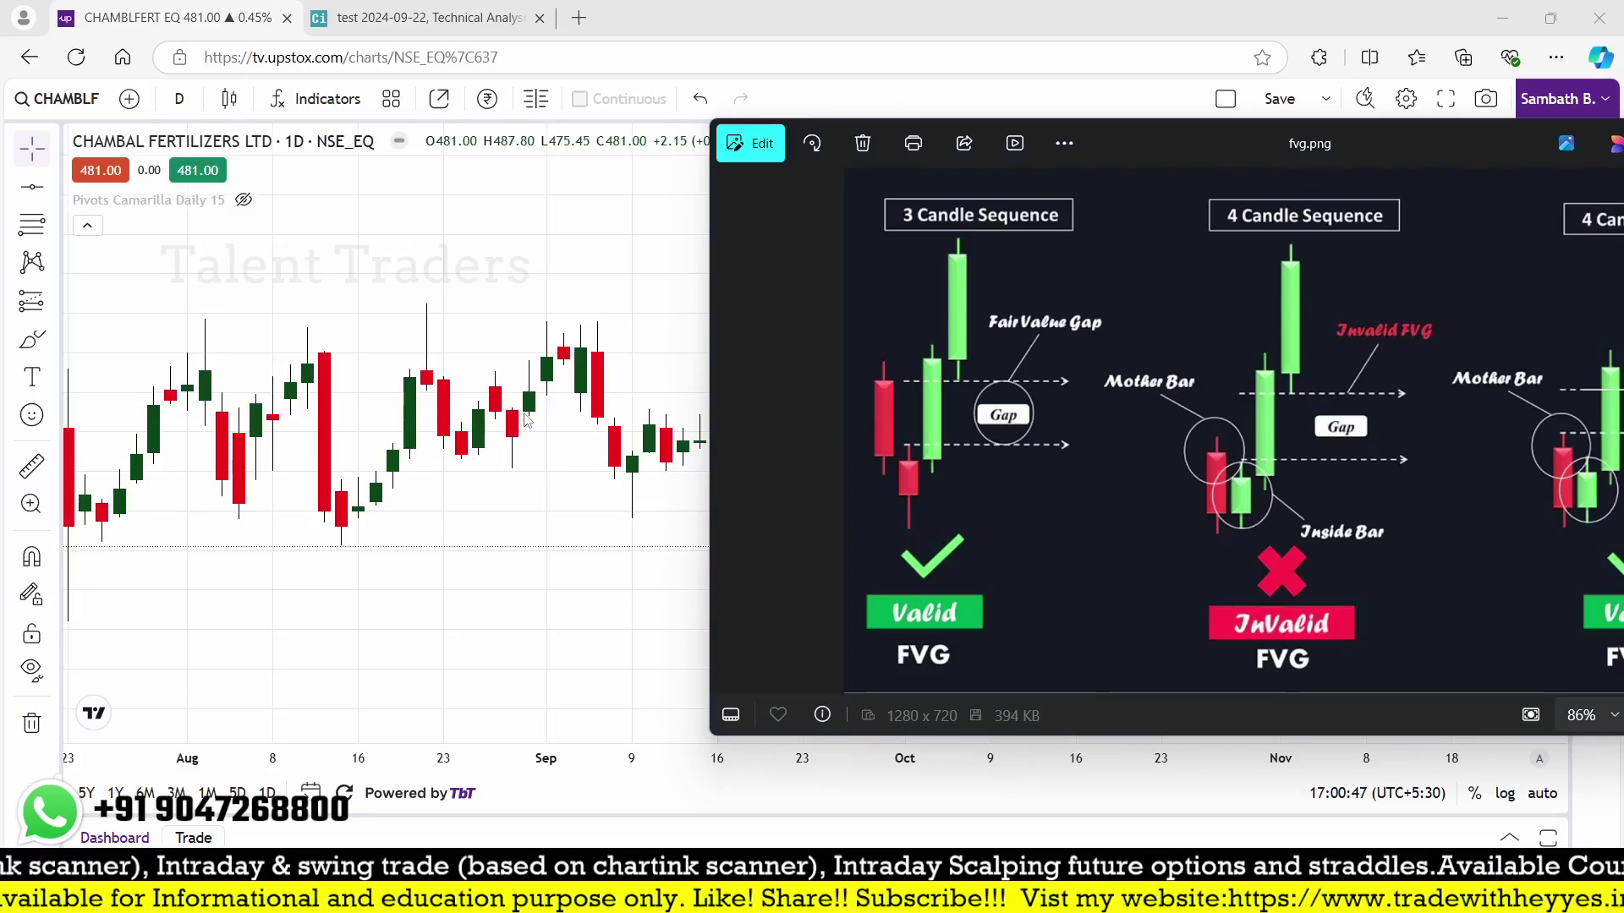
drag(516, 407, 627, 396)
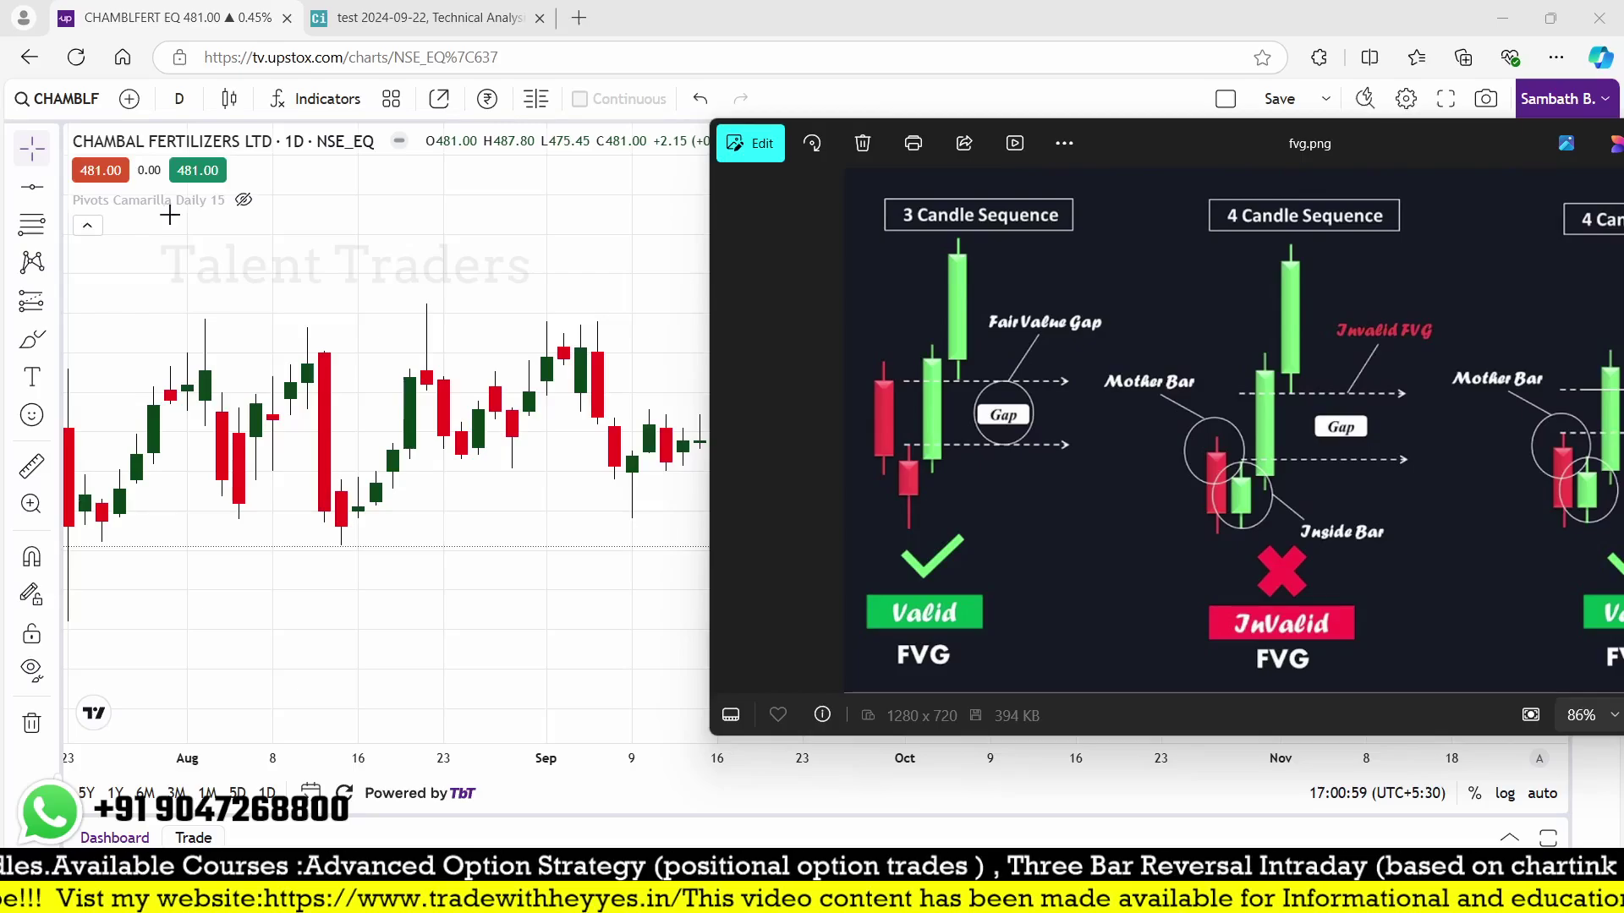
- Check the Sep 2, 2024 stock list in Chartink and load the GNFC equity chart in Upstox
click(443, 11)
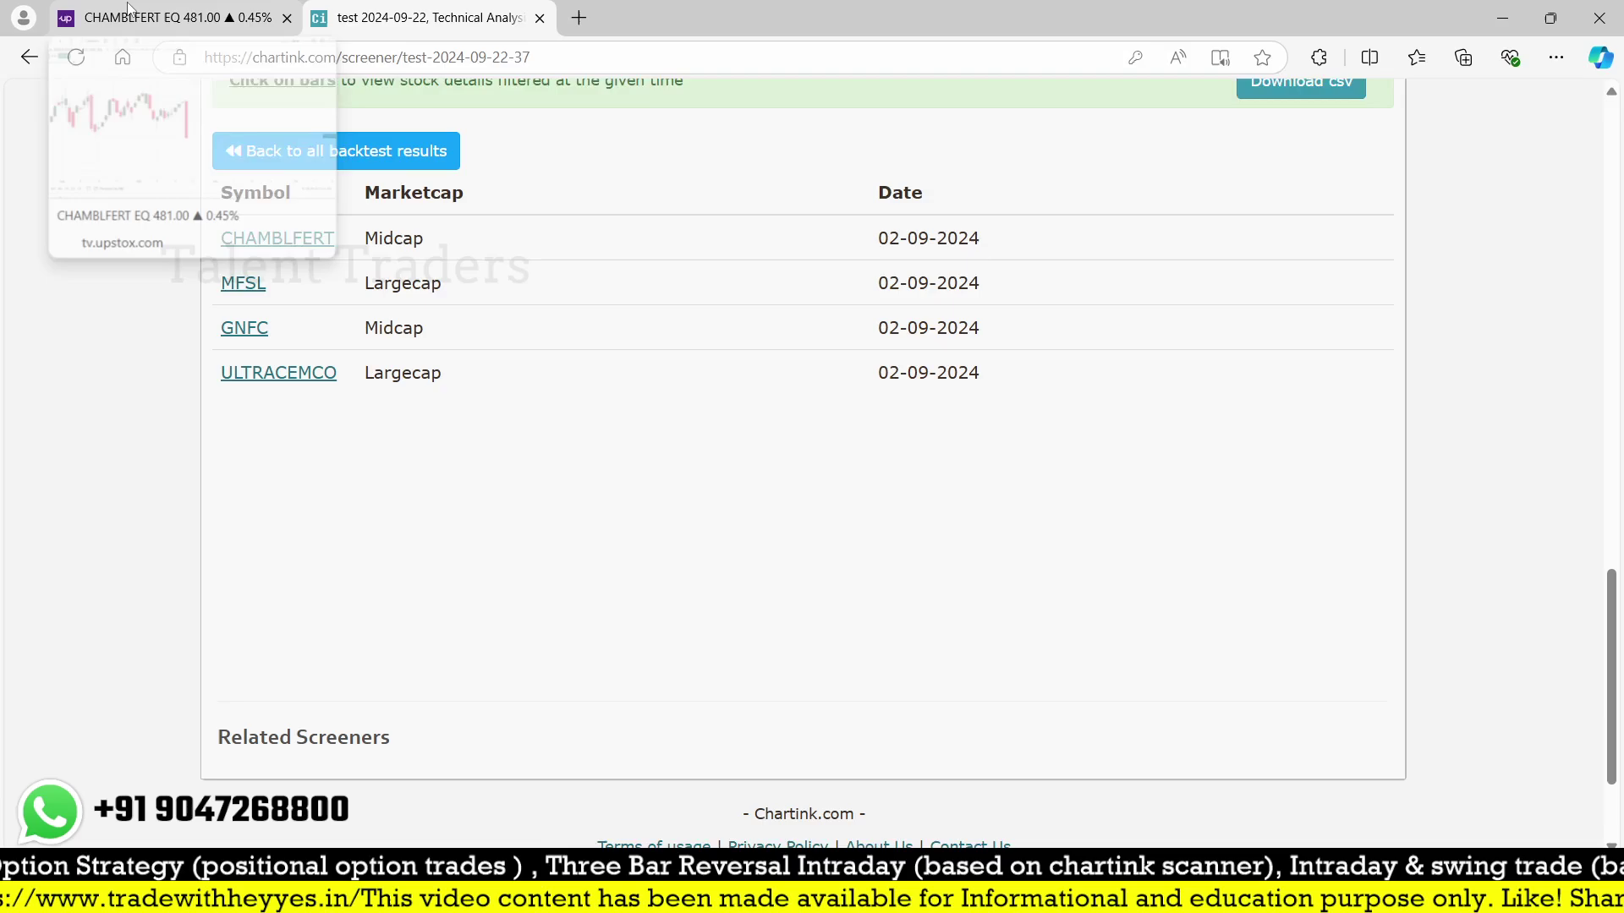
click(172, 20)
text(gm)
key(BackSpace)
text(nfc)
key(Down)
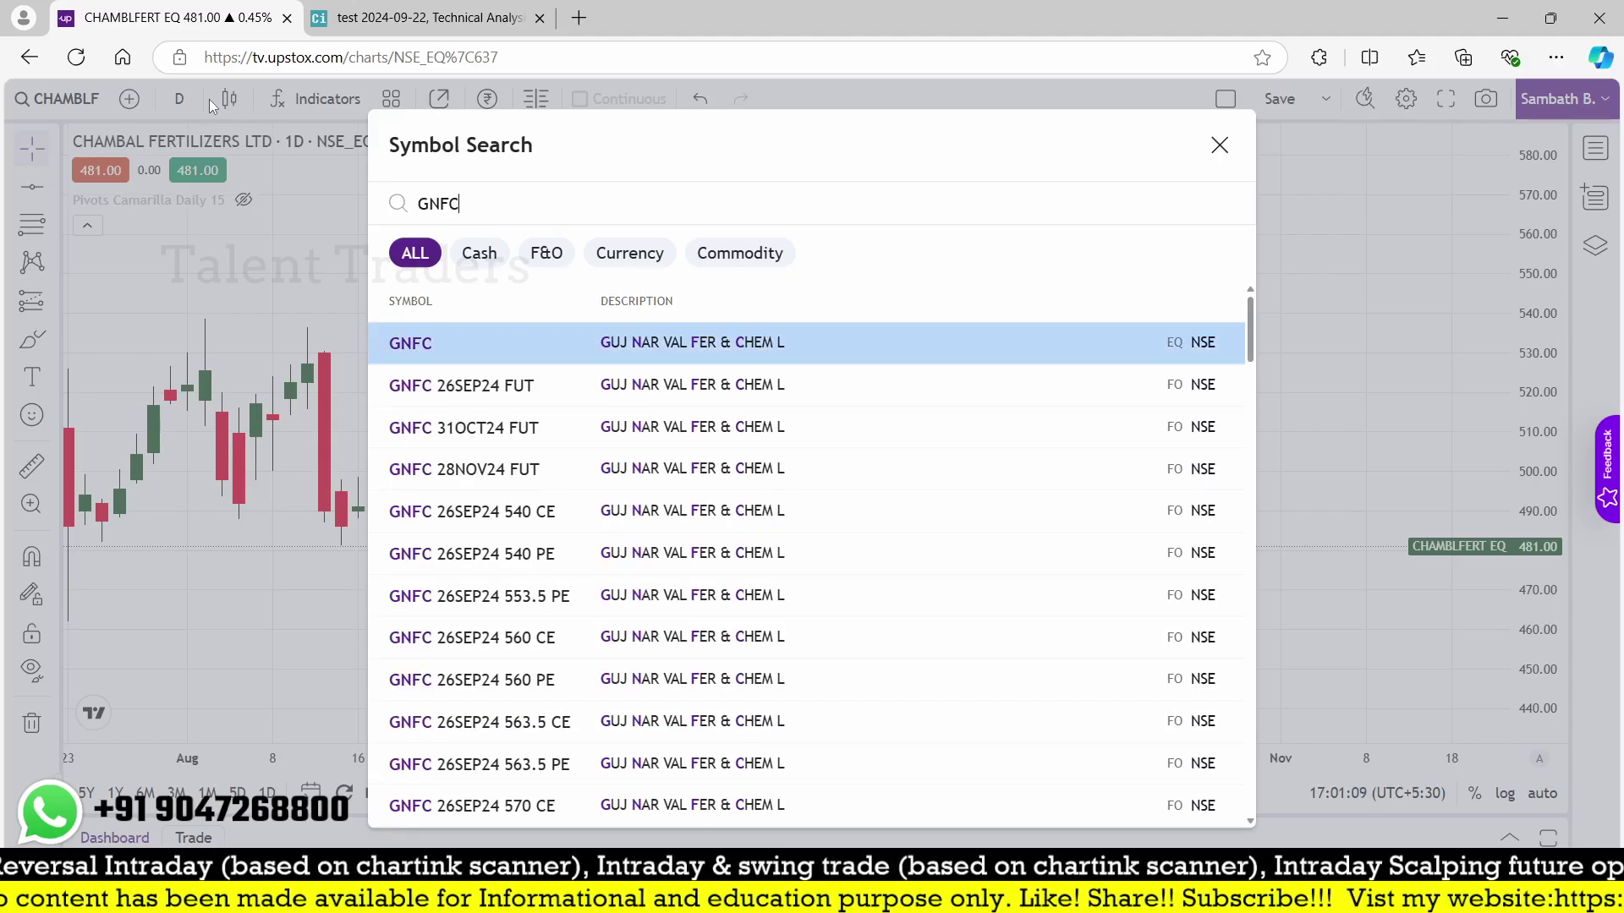
key(Return)
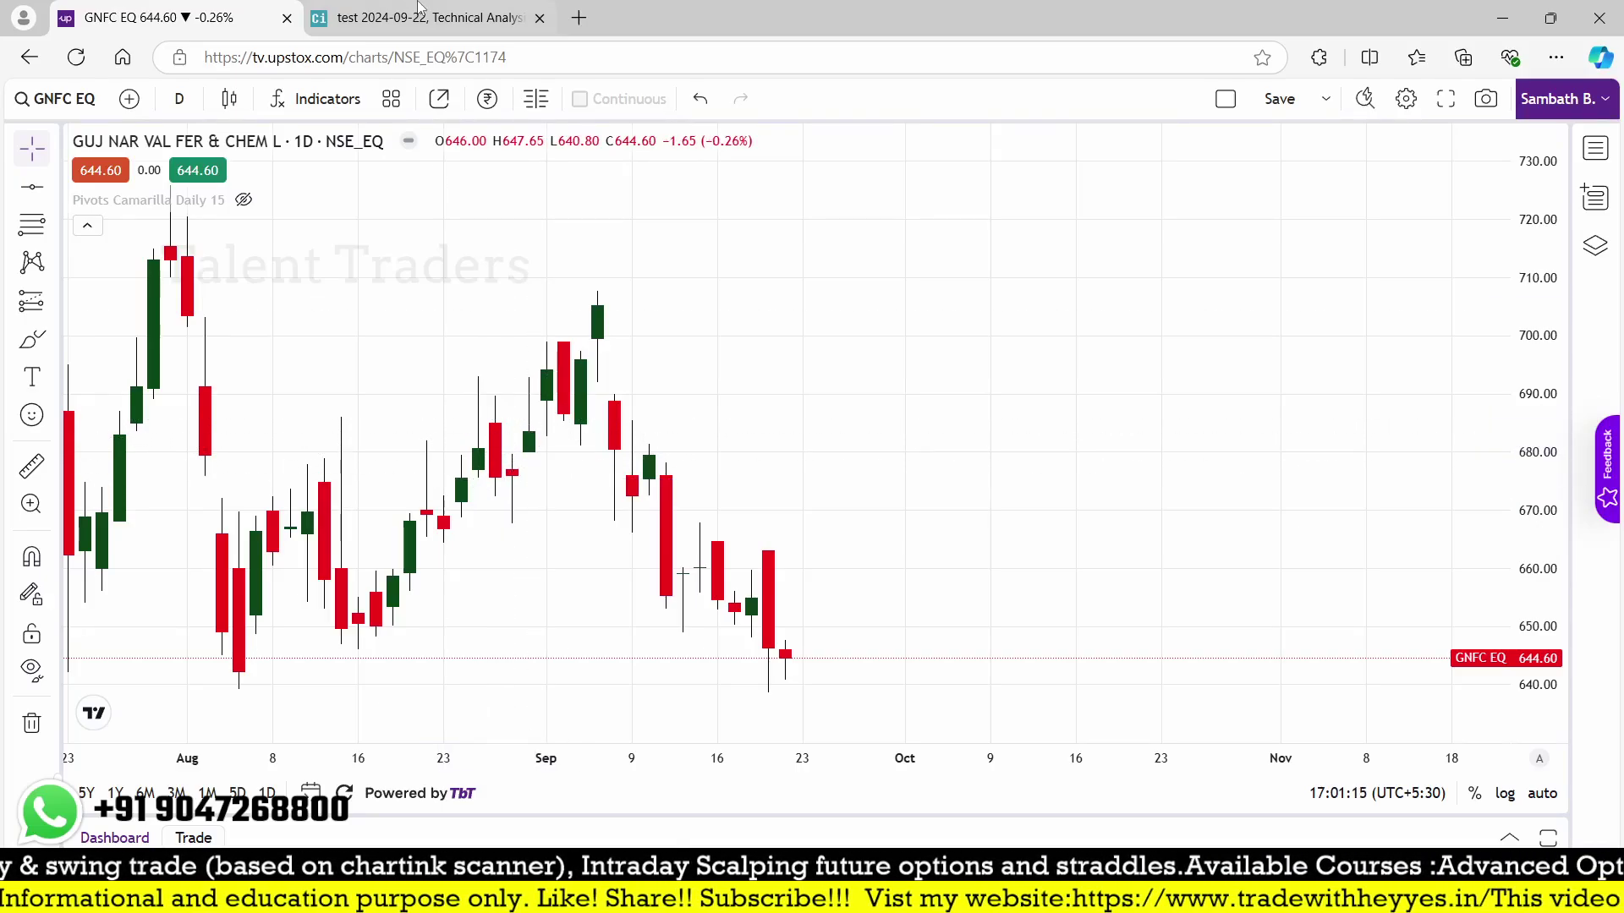
- Load the ULTRACEMCO equity chart and compare its candles around Sep 2, 2024 with the fvg.png reference
text(ultr)
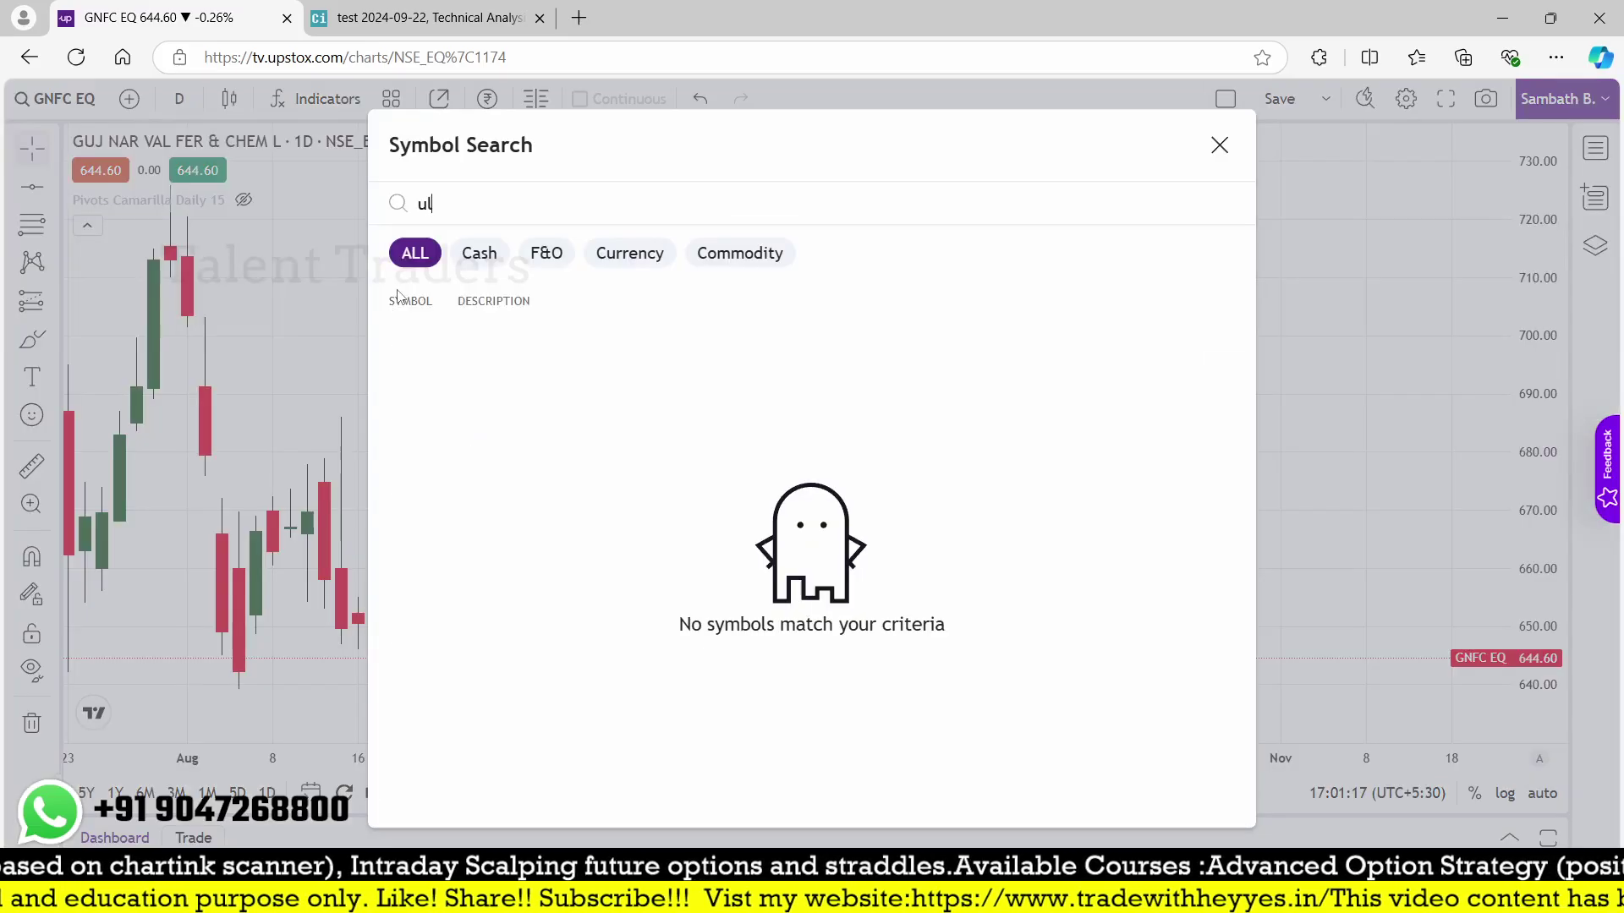
click(483, 341)
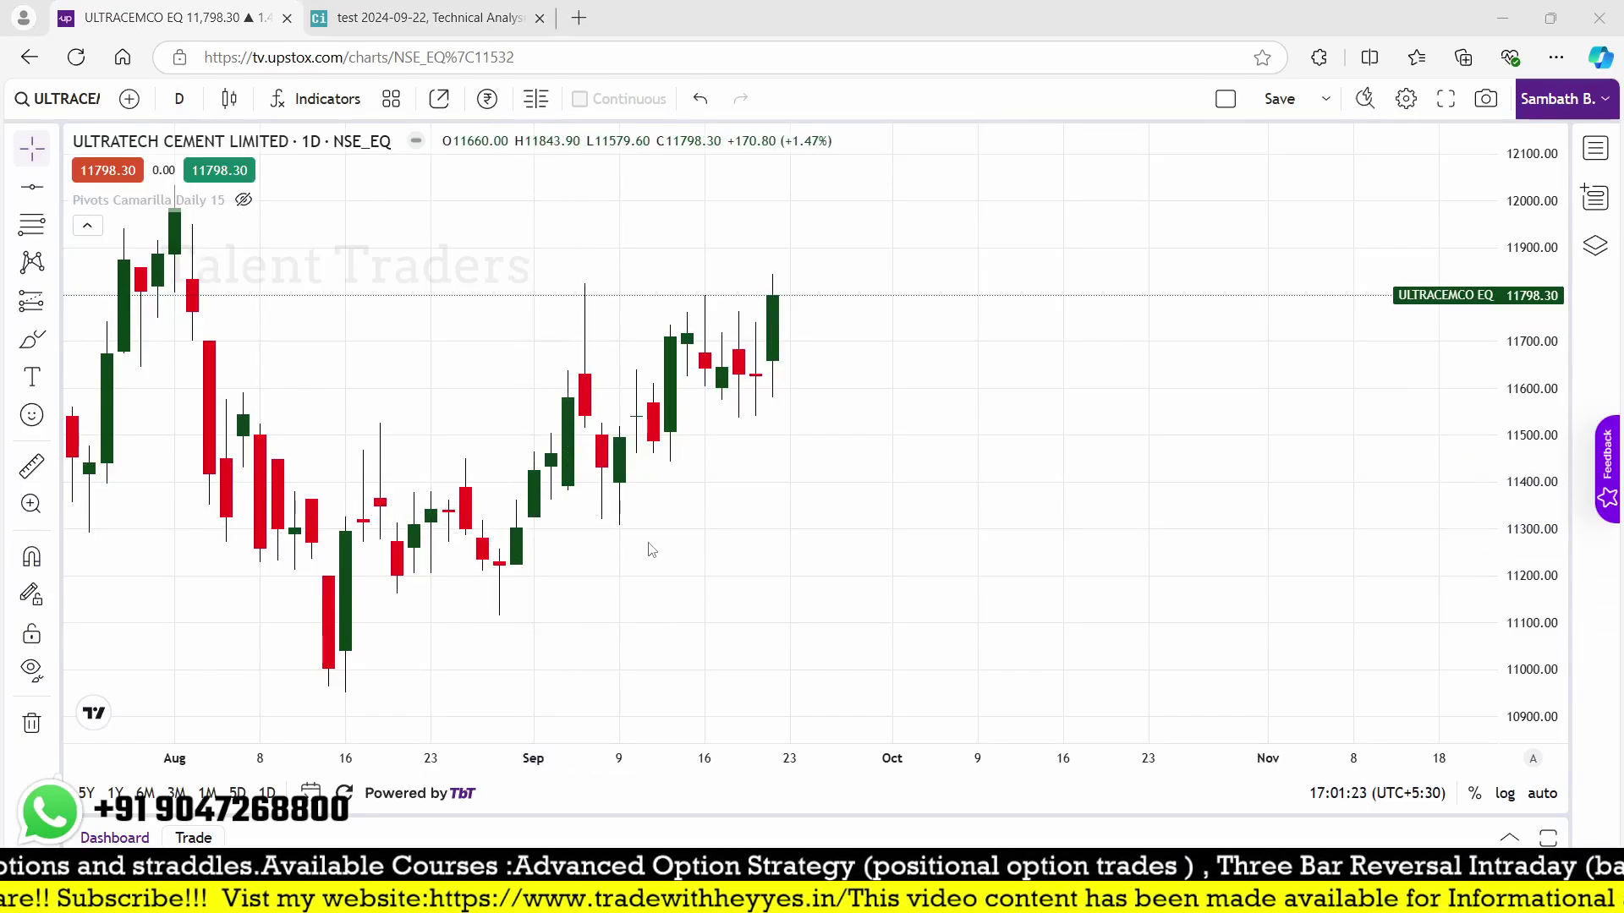
mouse_move(498, 523)
mouse_down()
mouse_move(605, 569)
mouse_move(643, 550)
mouse_up()
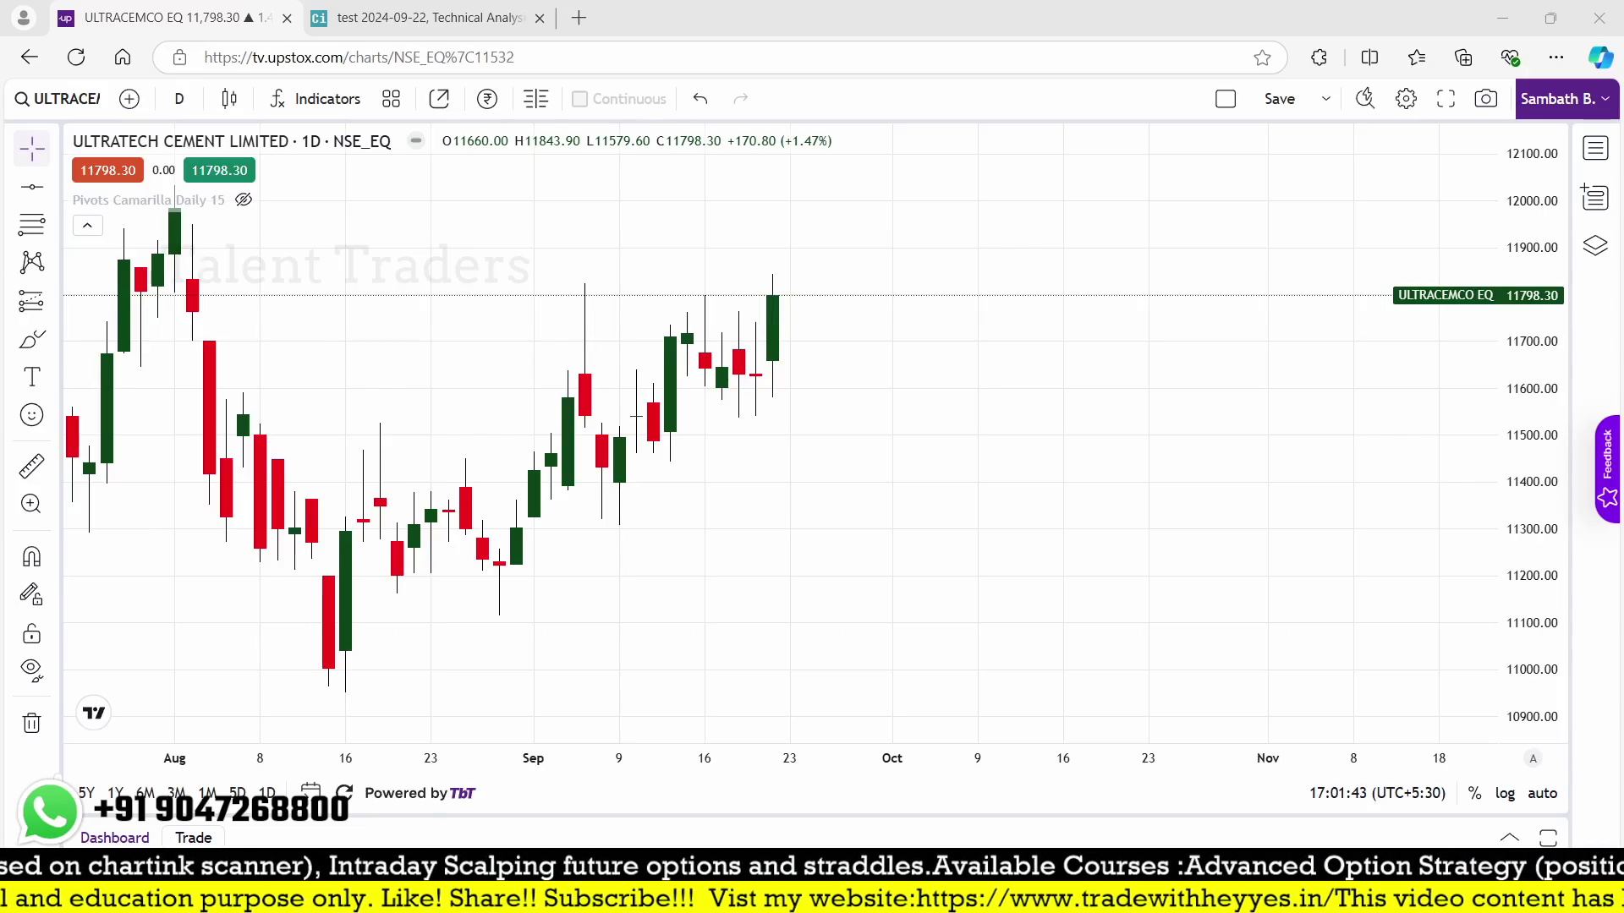
key(alt+Tab)
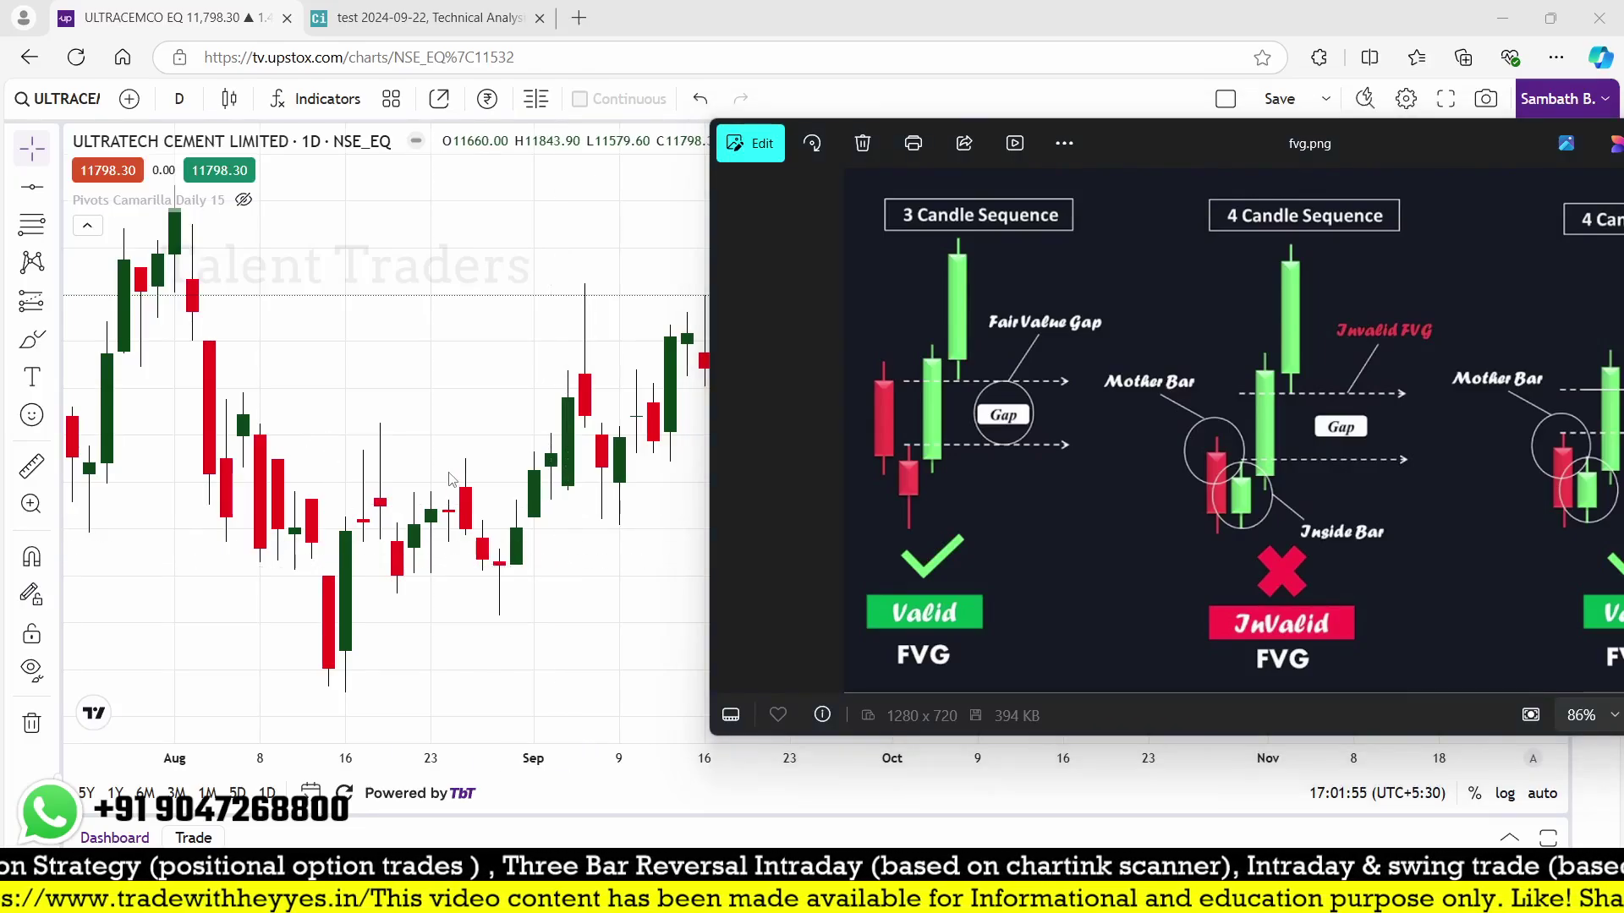
drag(476, 436, 550, 631)
drag(862, 214, 999, 535)
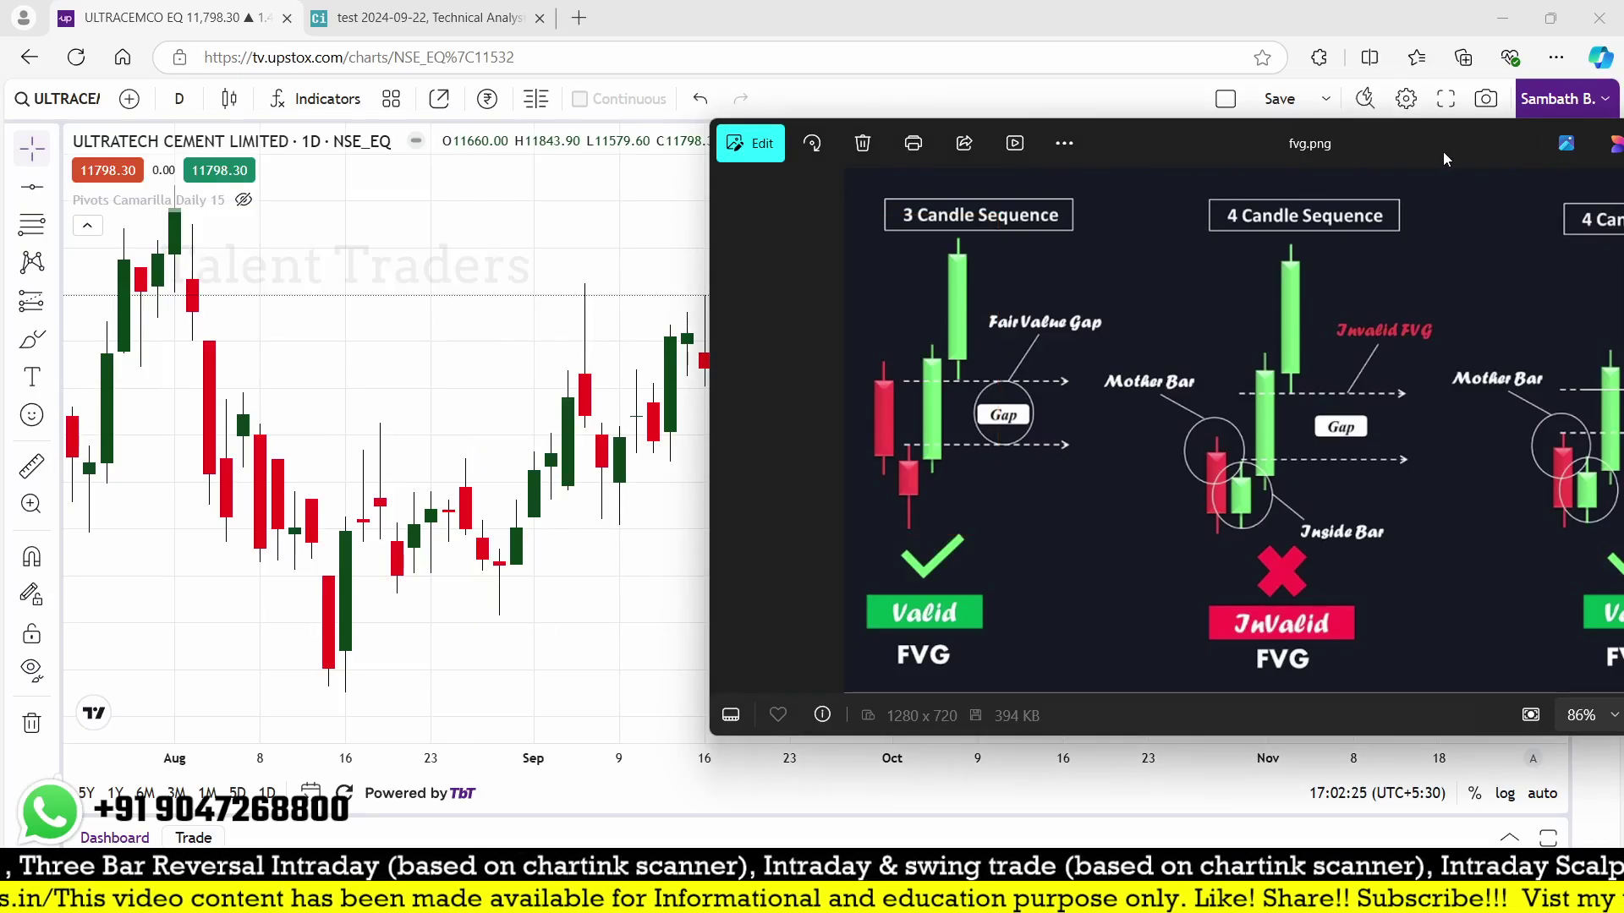
key(alt+F4)
- Return to Chartink's full backtest chart and open the list of stocks for Aug 22, 2024
click(423, 16)
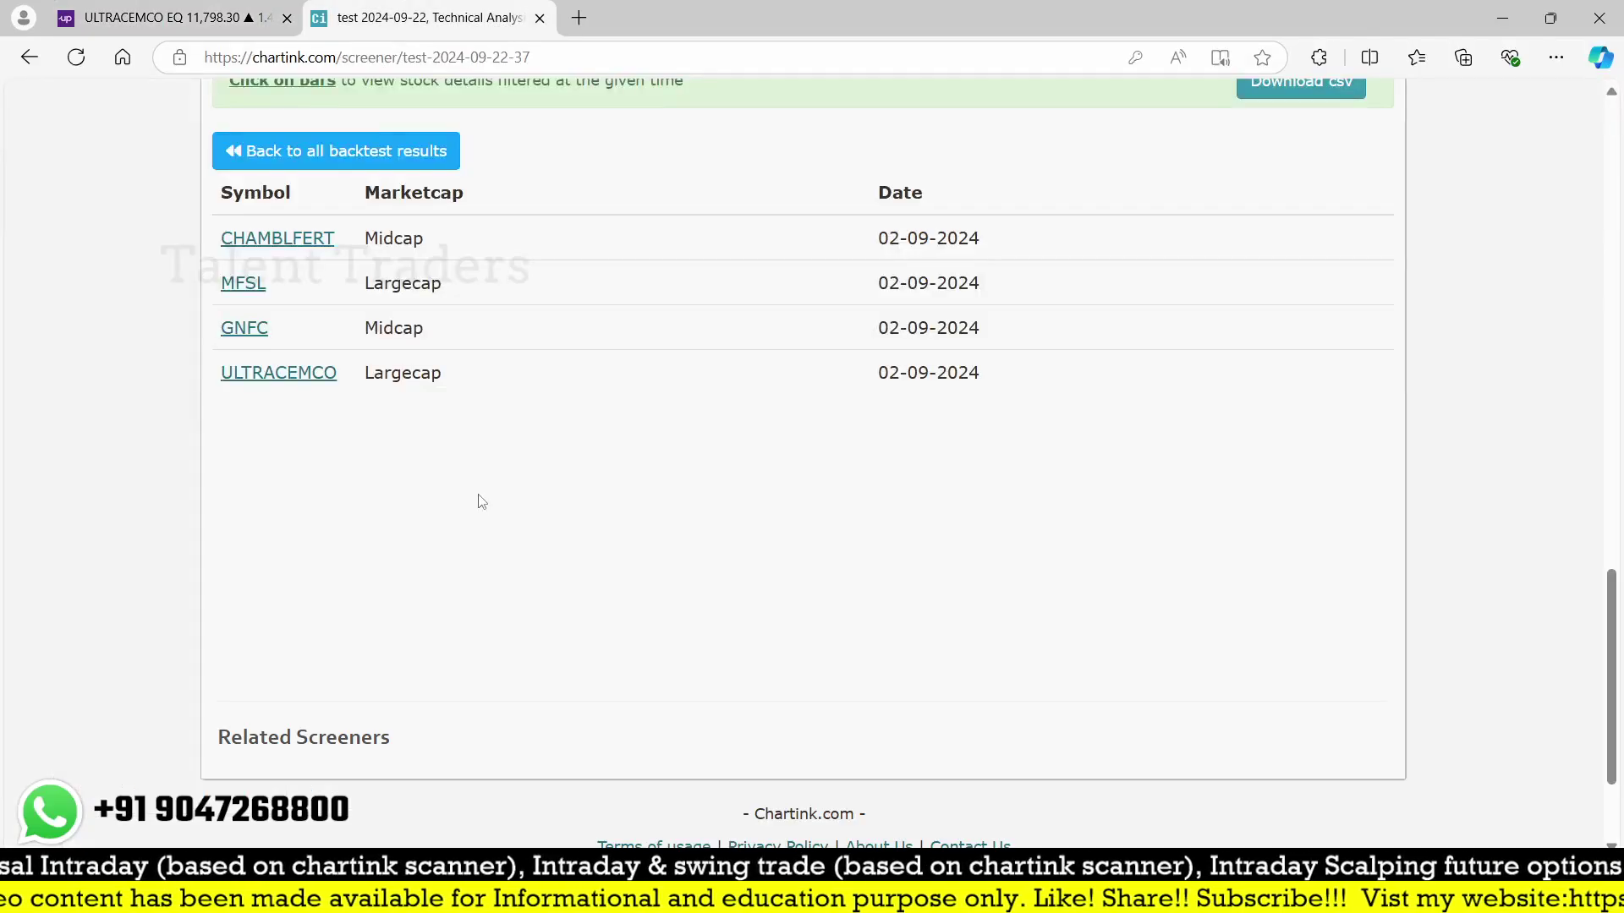
click(269, 162)
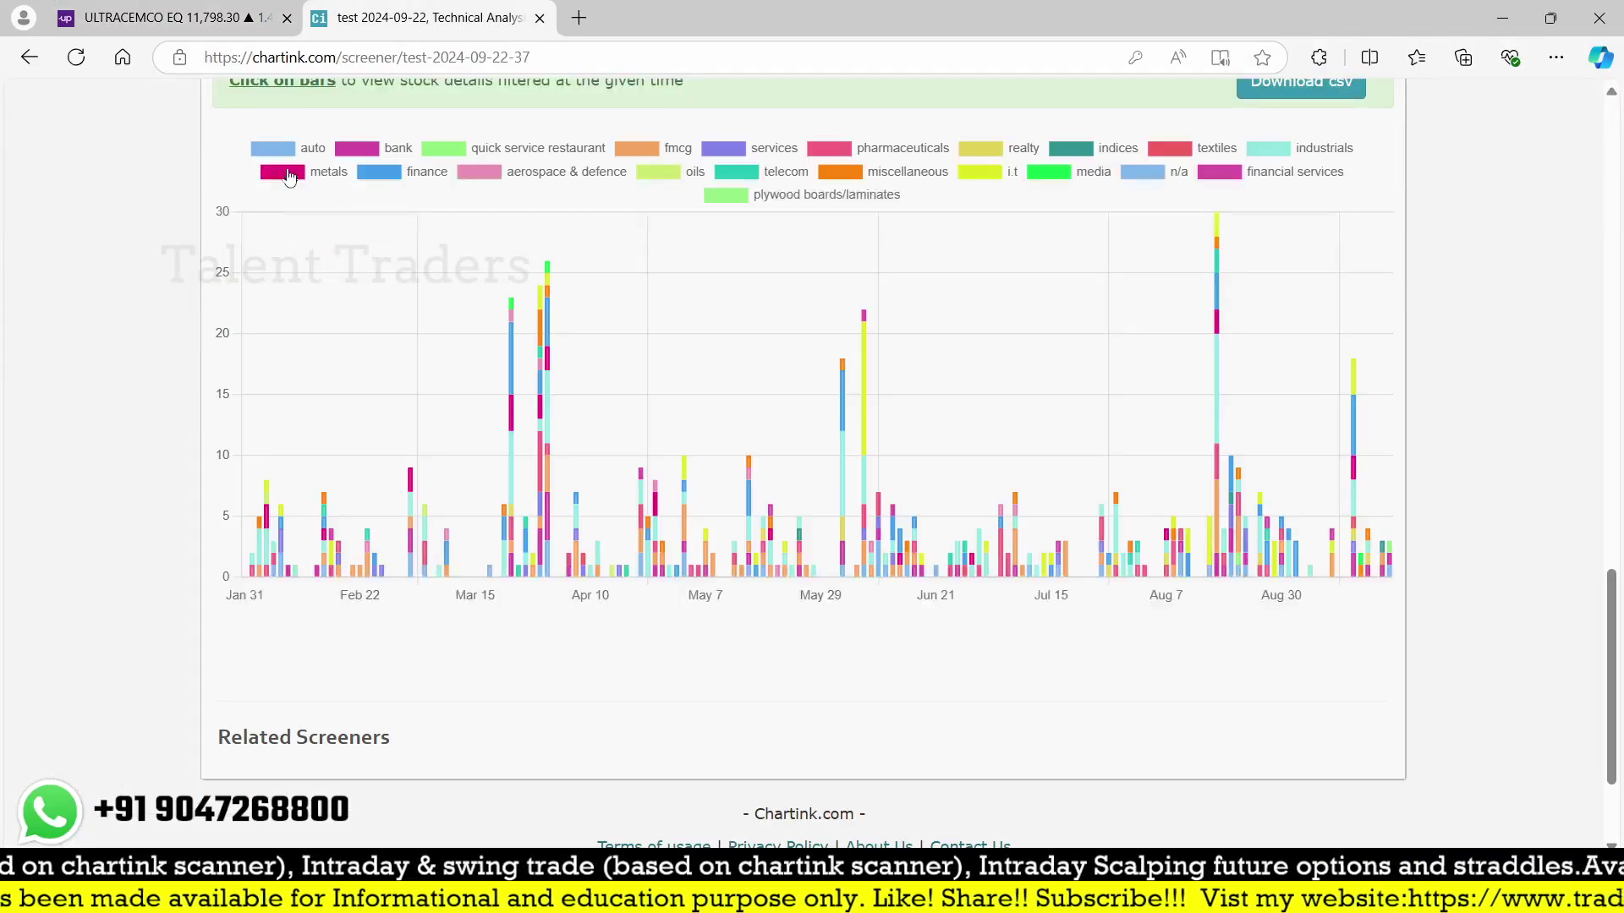
click(1238, 539)
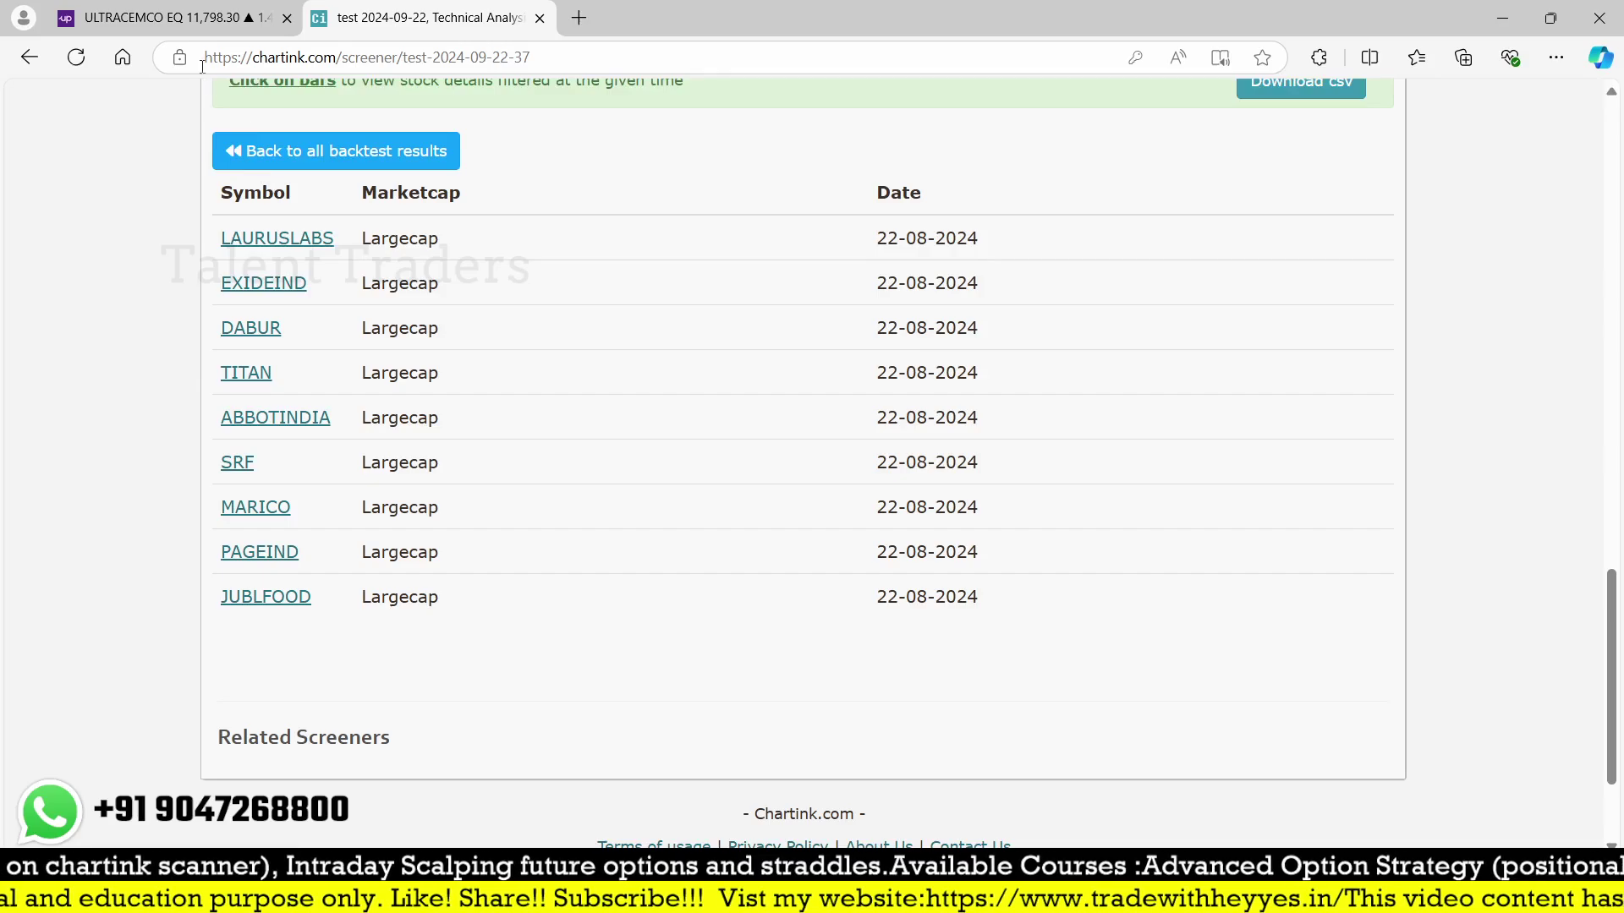
- Switch to Upstox, load the EXIDEIND equity chart and recheck the stock's entry in the Chartink list
click(201, 20)
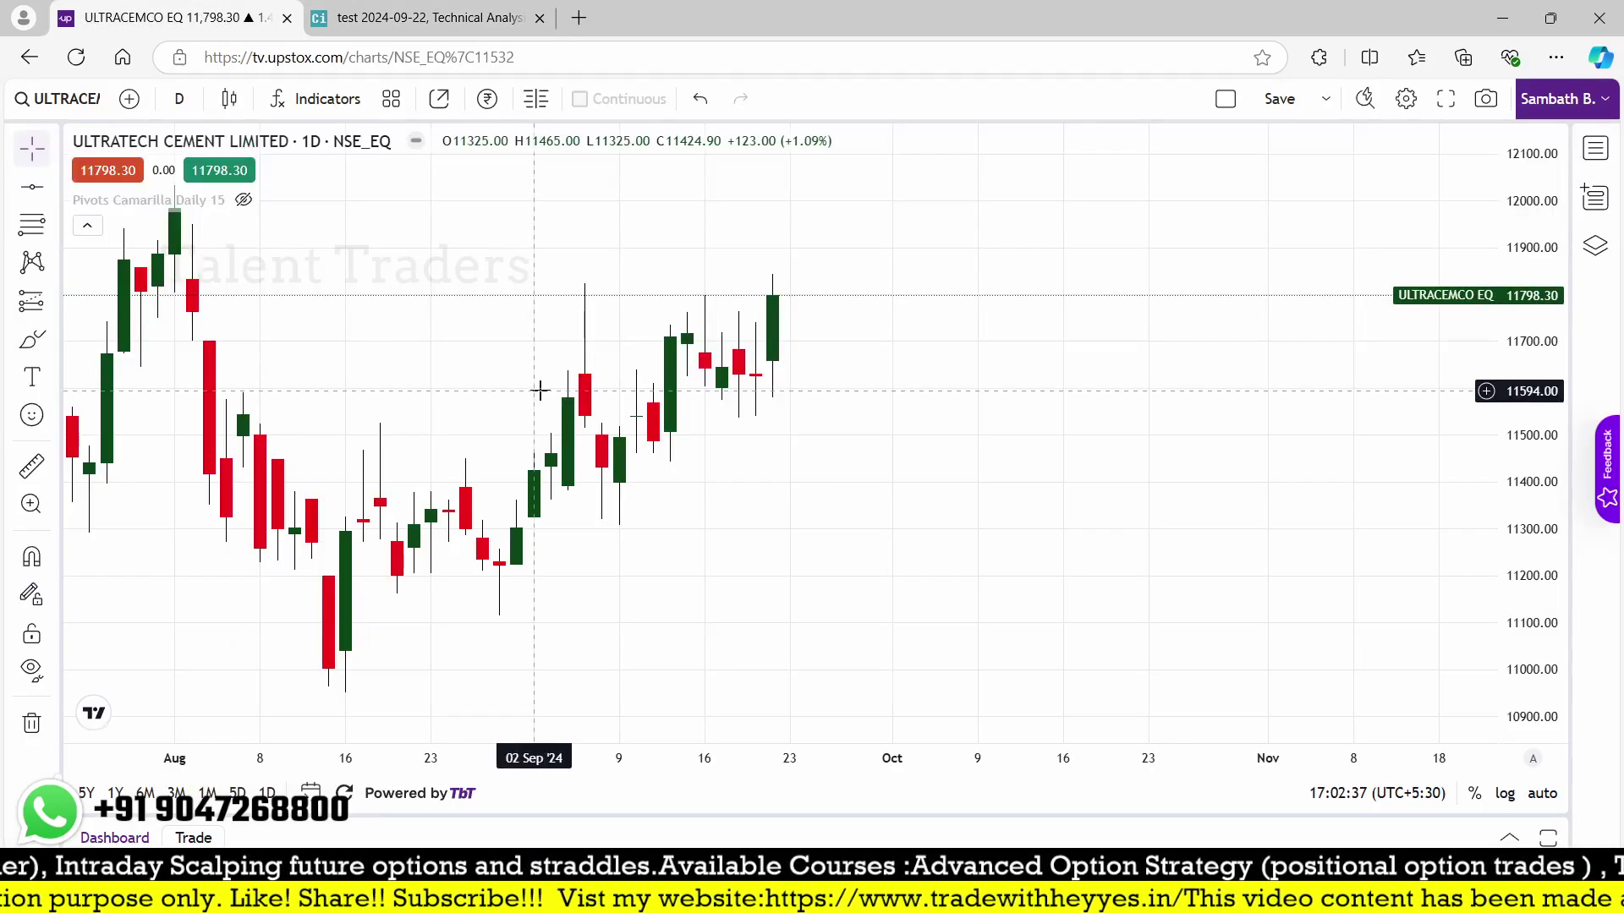
text(exideind)
key(Return)
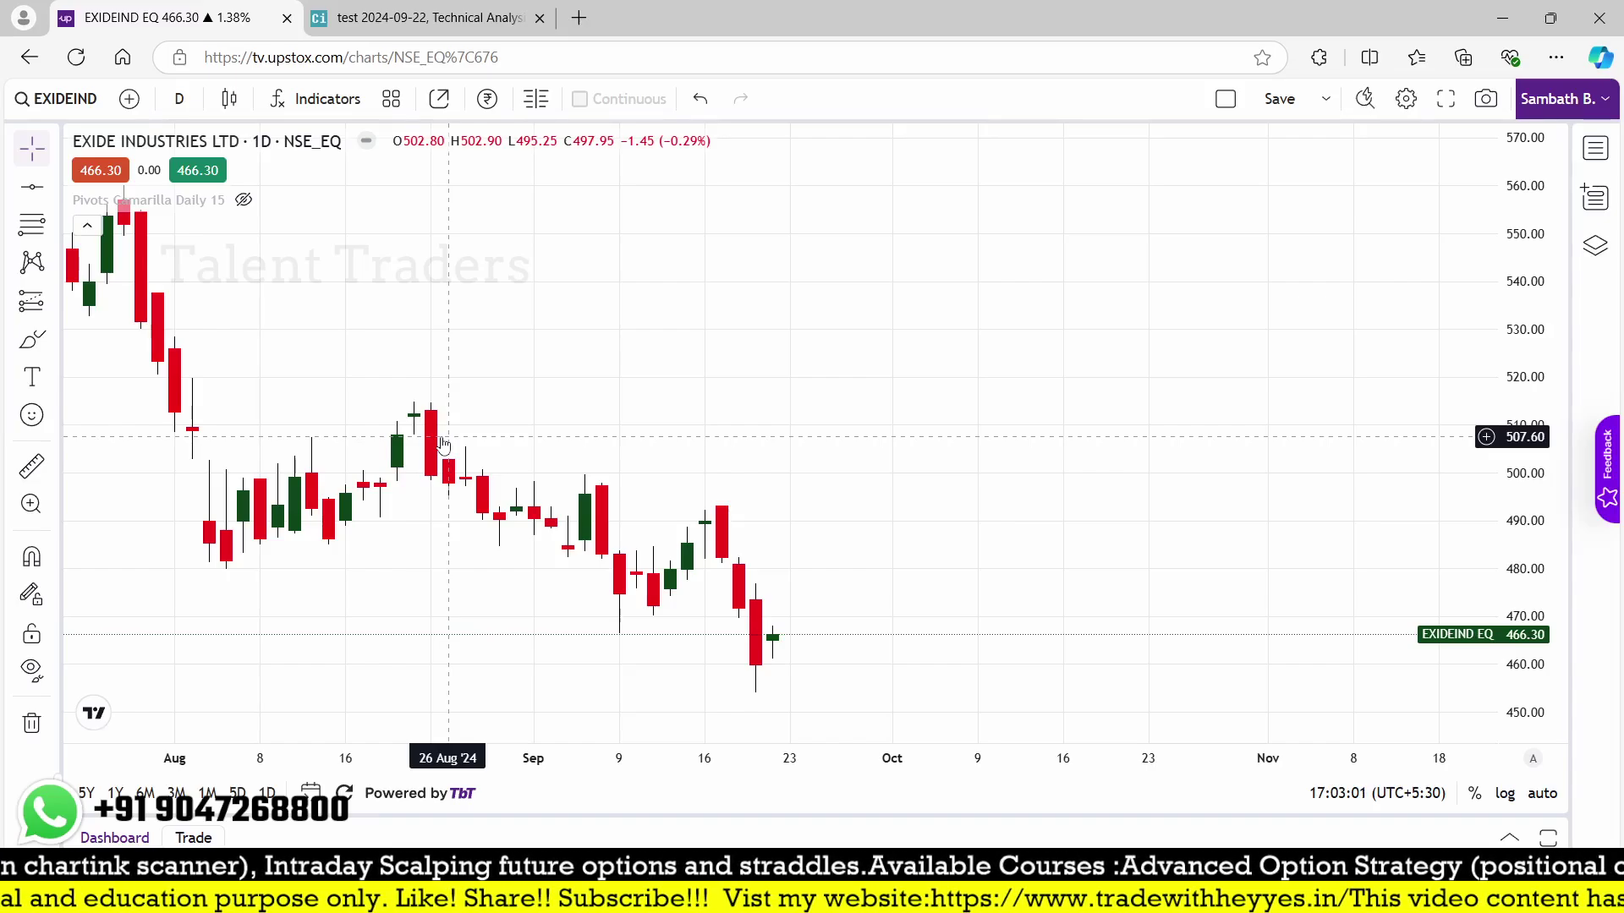
click(379, 8)
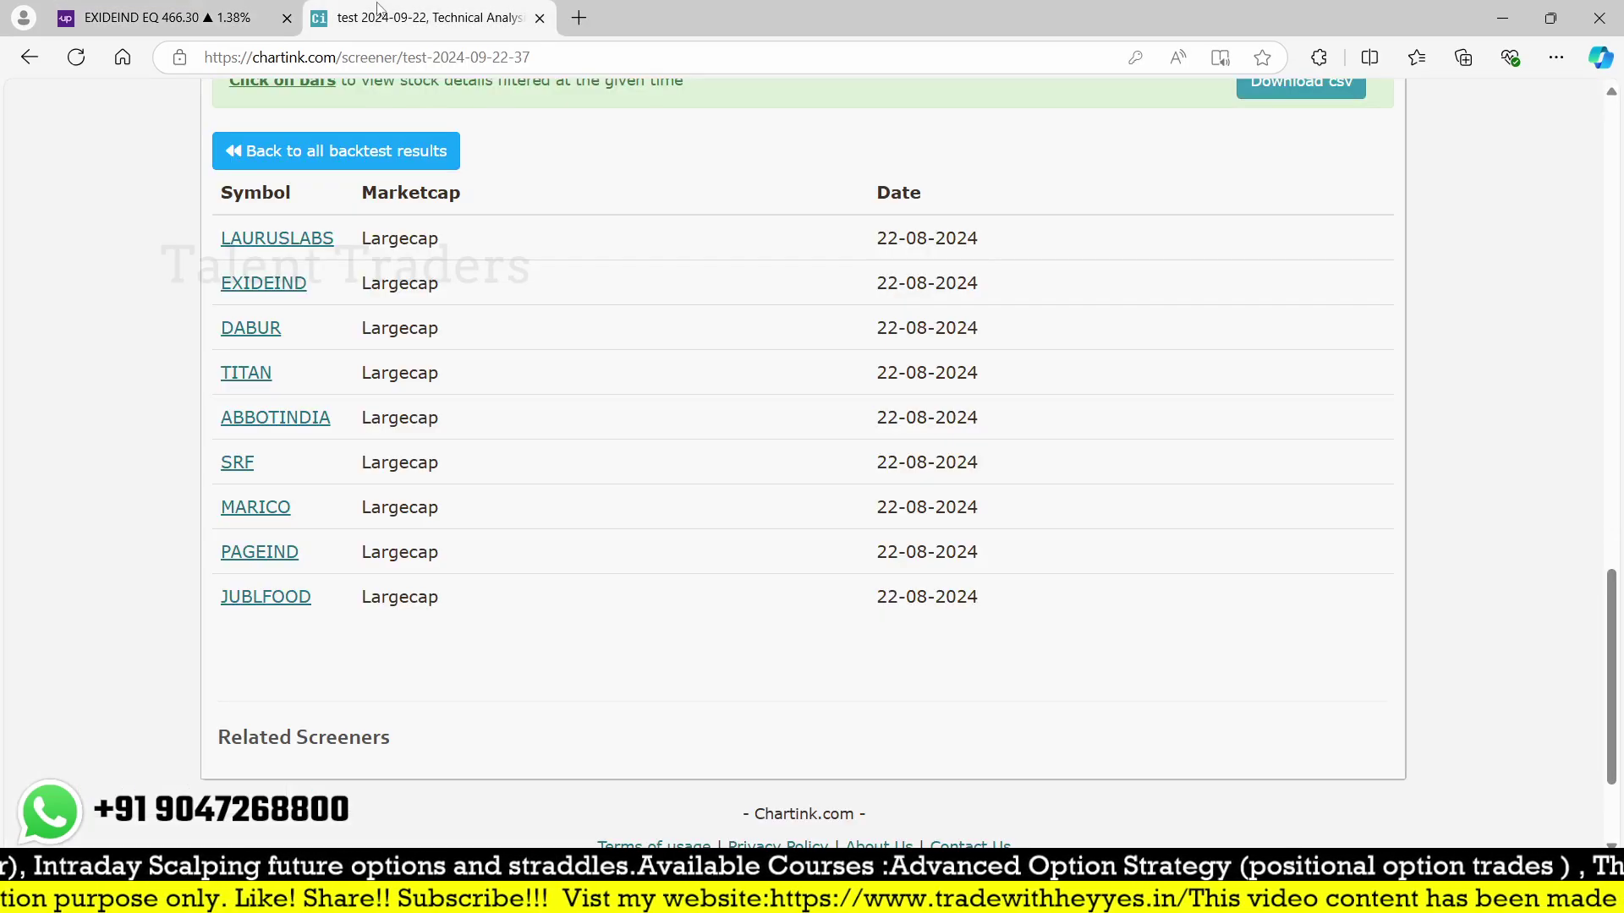
click(51, 11)
text(exi)
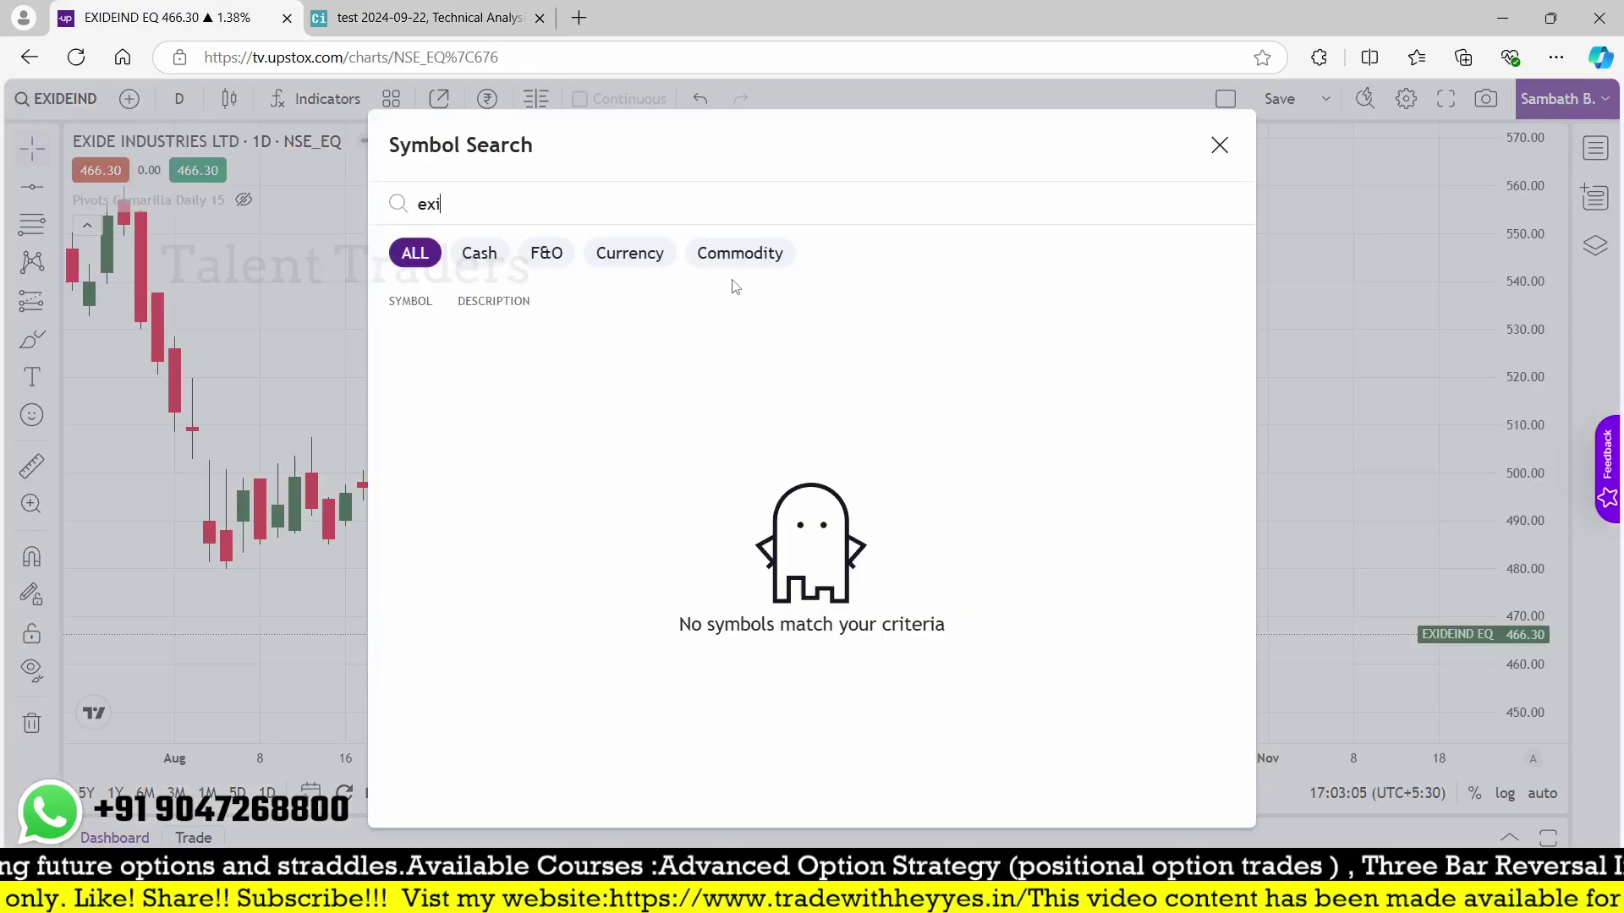
text(de)
key(Down)
key(Return)
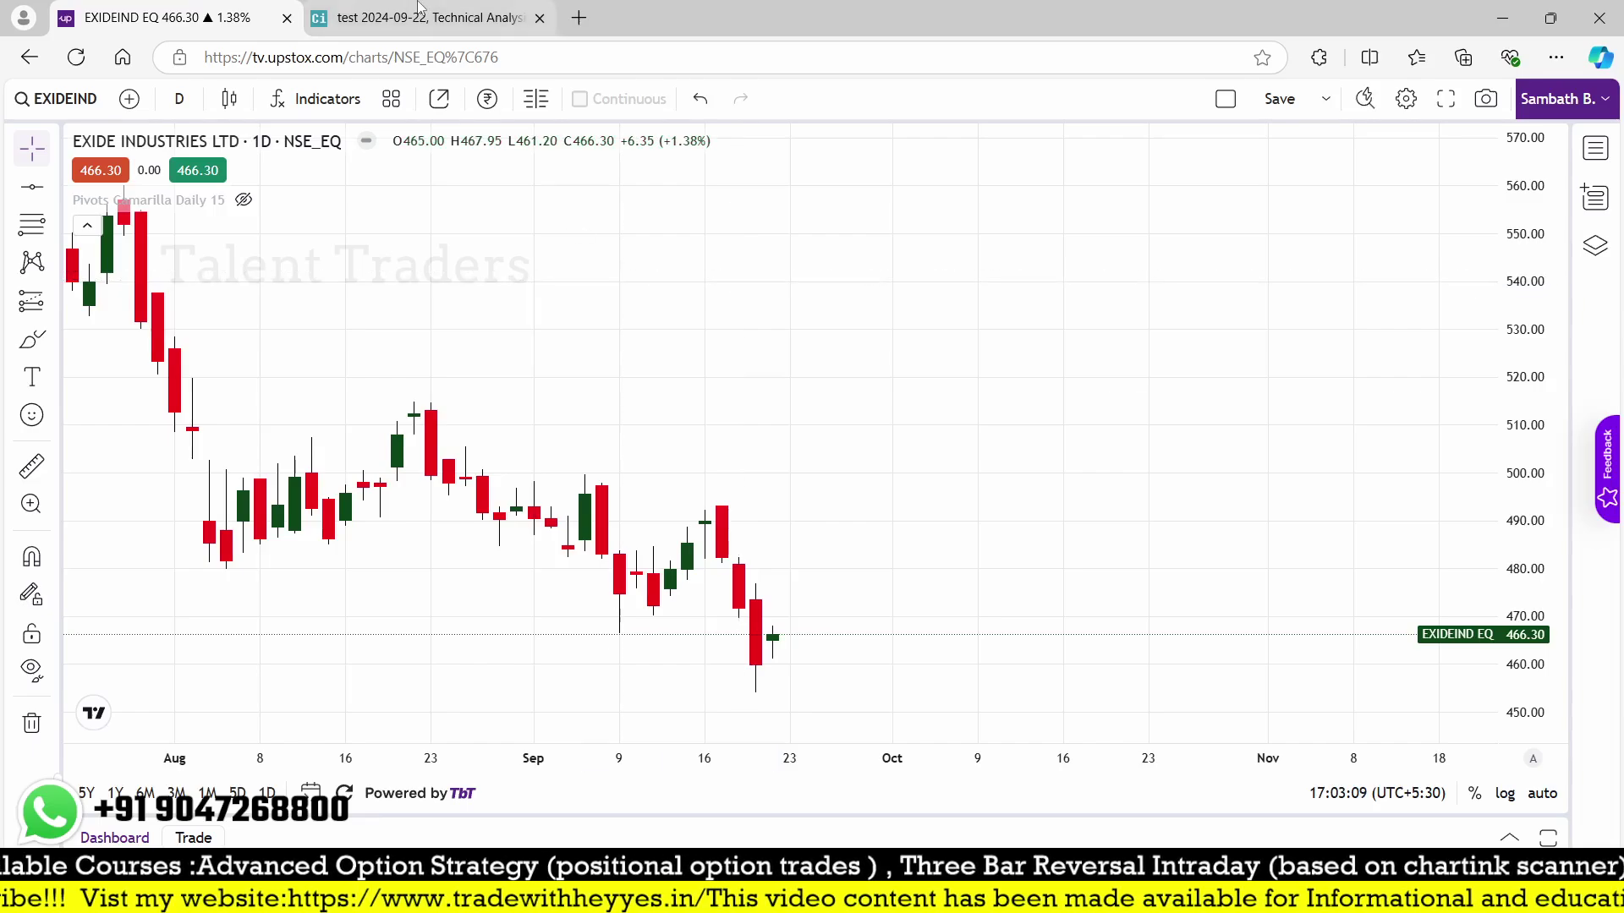
- Check the Aug 22, 2024 list in Chartink again and load the TITAN equity chart in Upstox
click(387, 19)
click(169, 18)
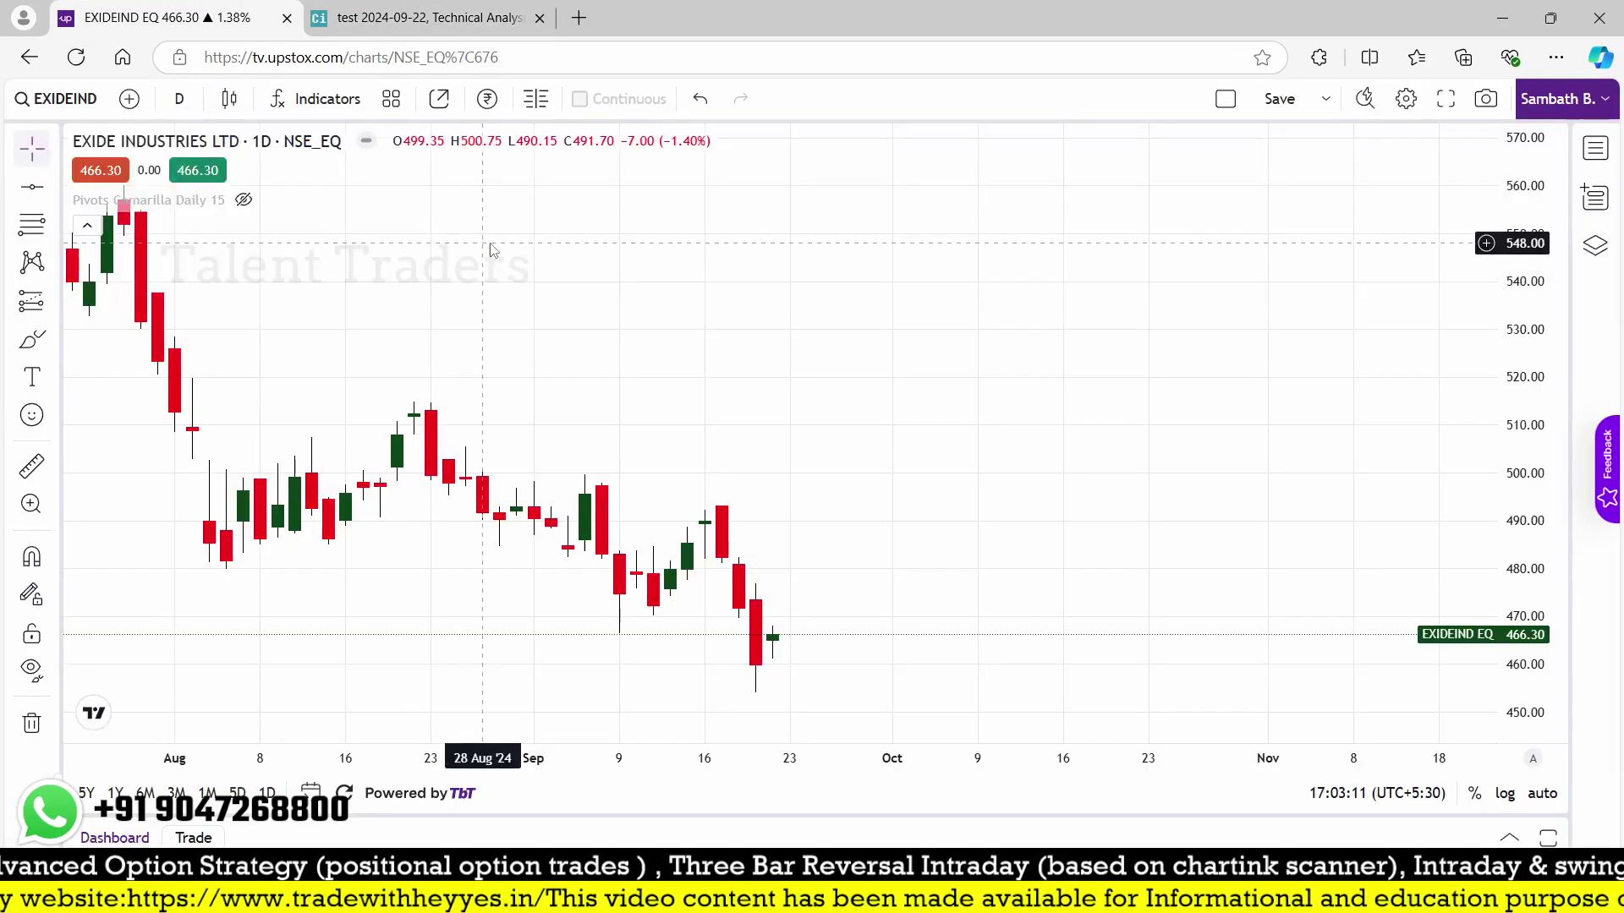
text(tit)
key(Down)
key(Down)
key(Return)
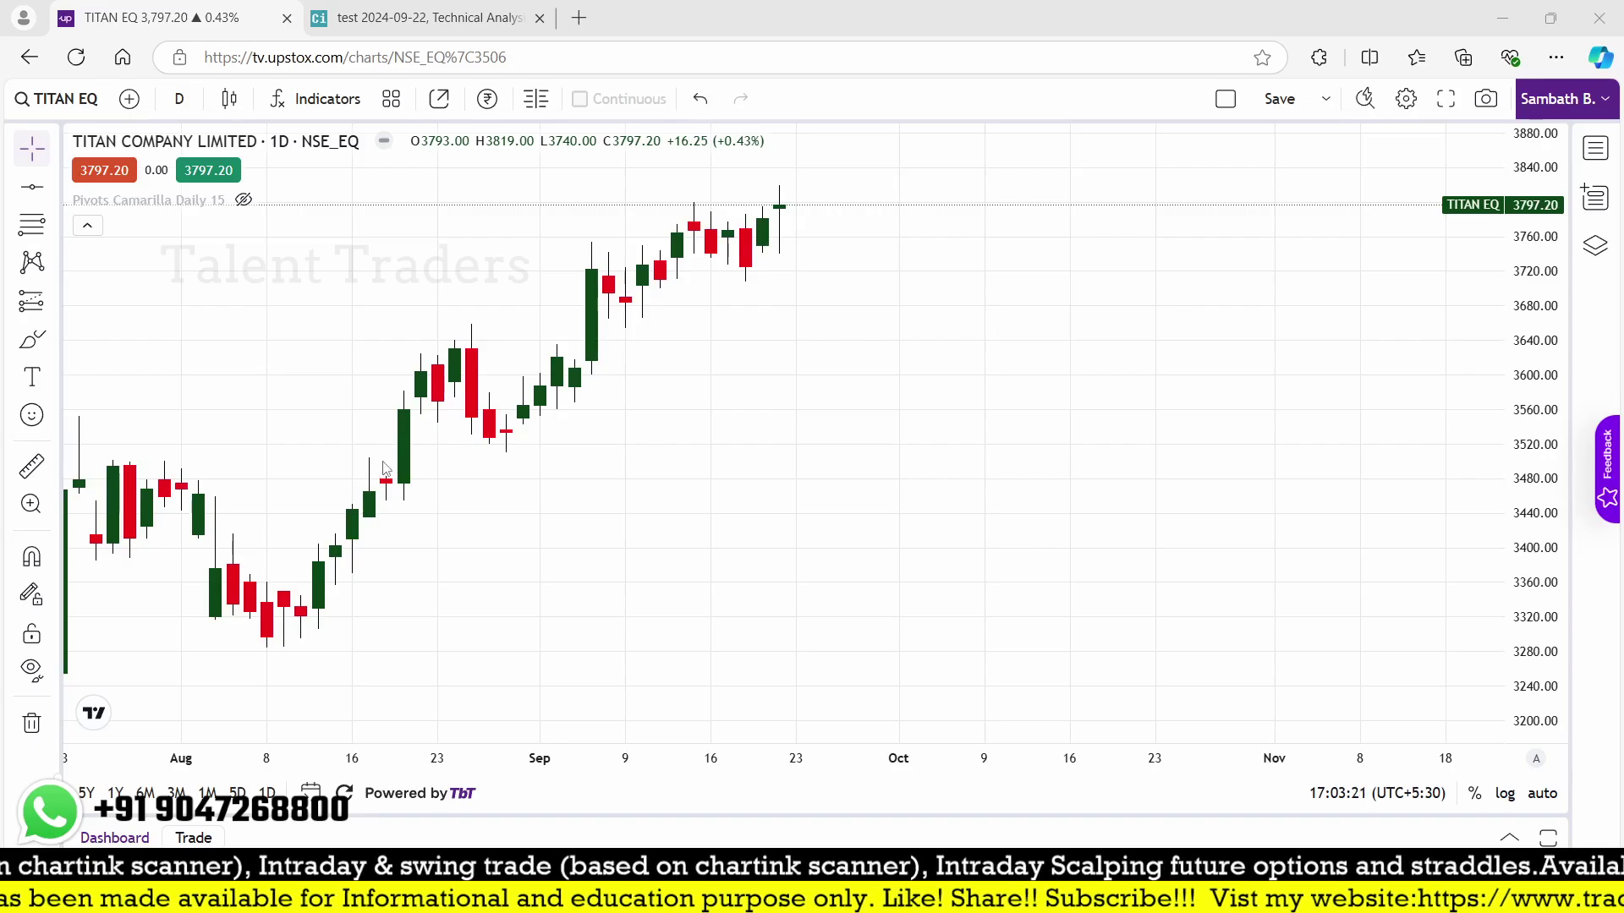
- Outline TITAN's gap zone from the Aug 21 candle with a temporary rectangle, remove it, and inspect the August candles against Chartink's date
drag(388, 478, 687, 421)
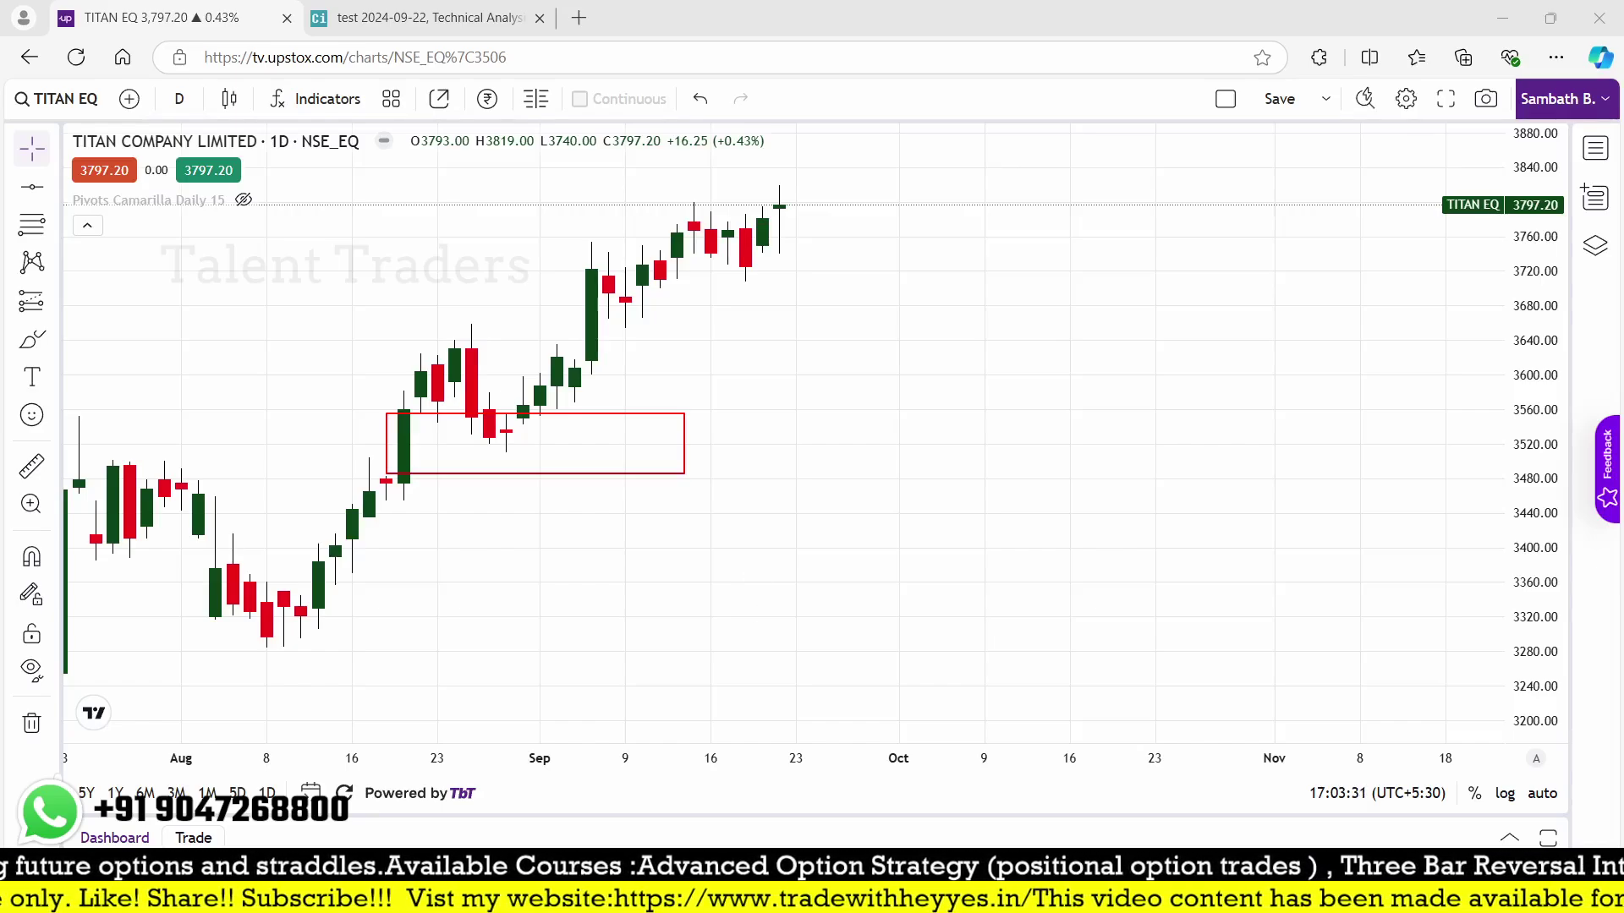
key(ctrl+z)
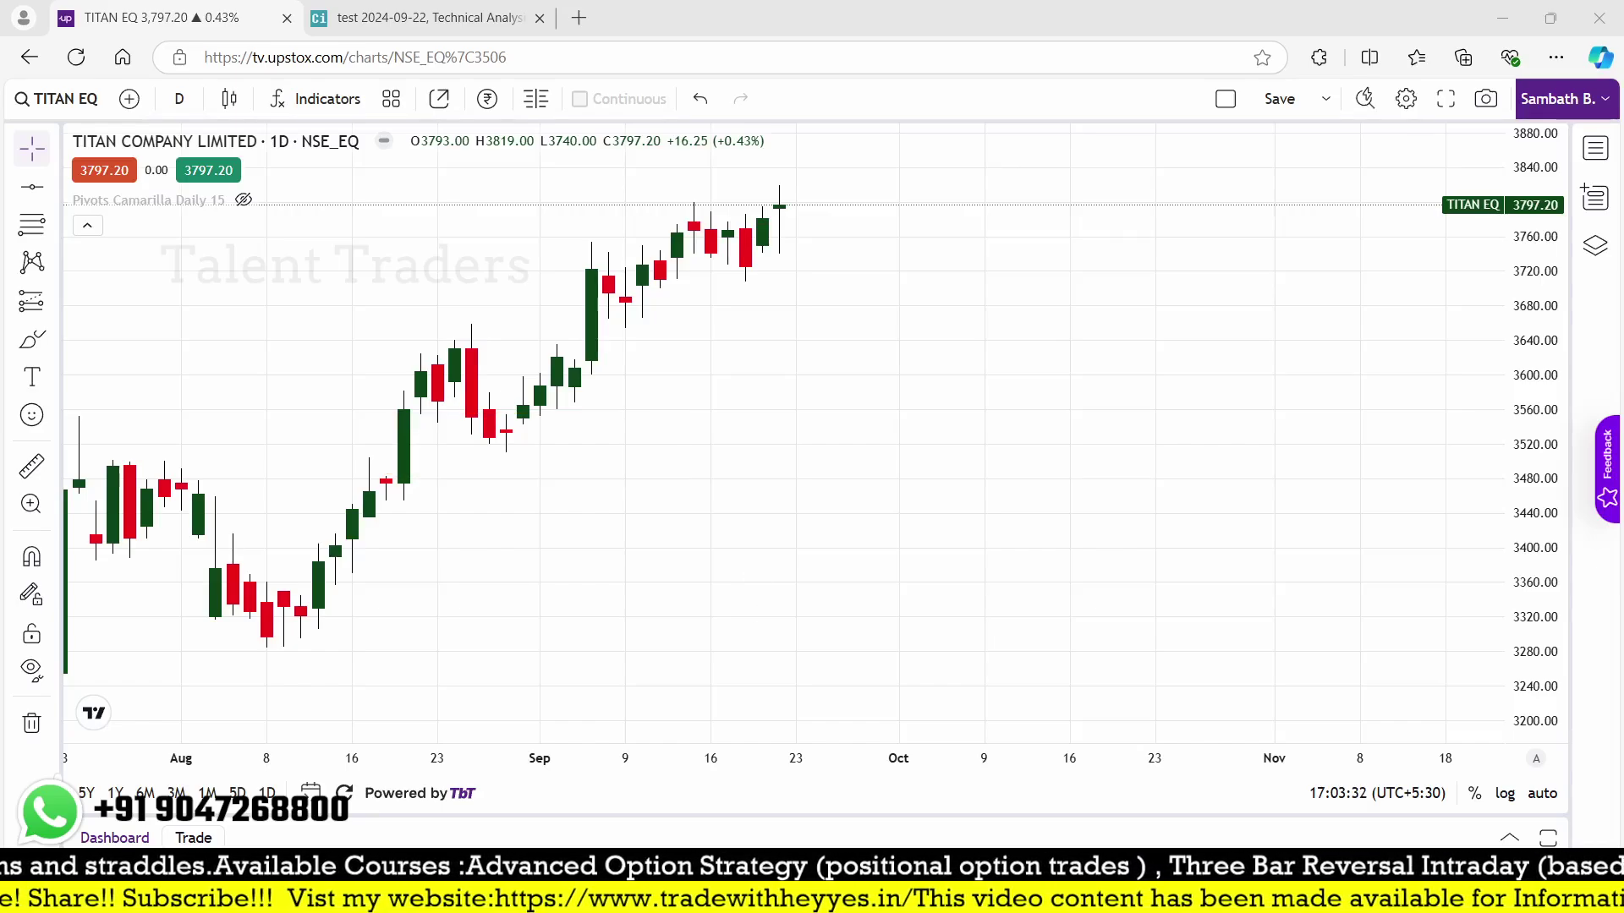
click(423, 18)
click(194, 10)
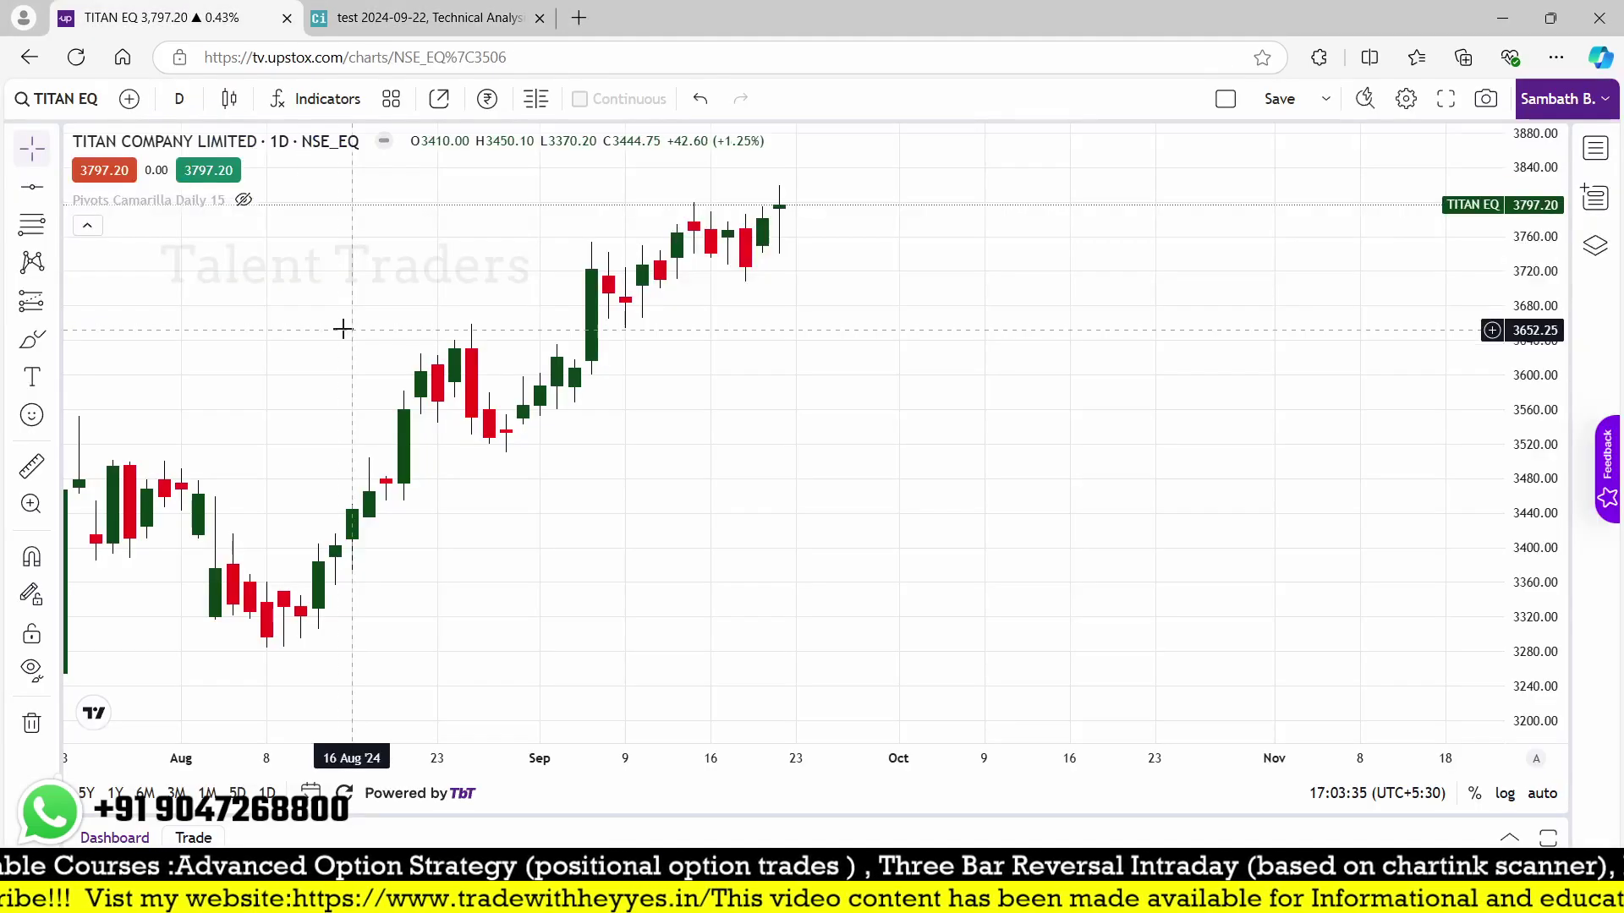
scroll(400, 480, up, 3)
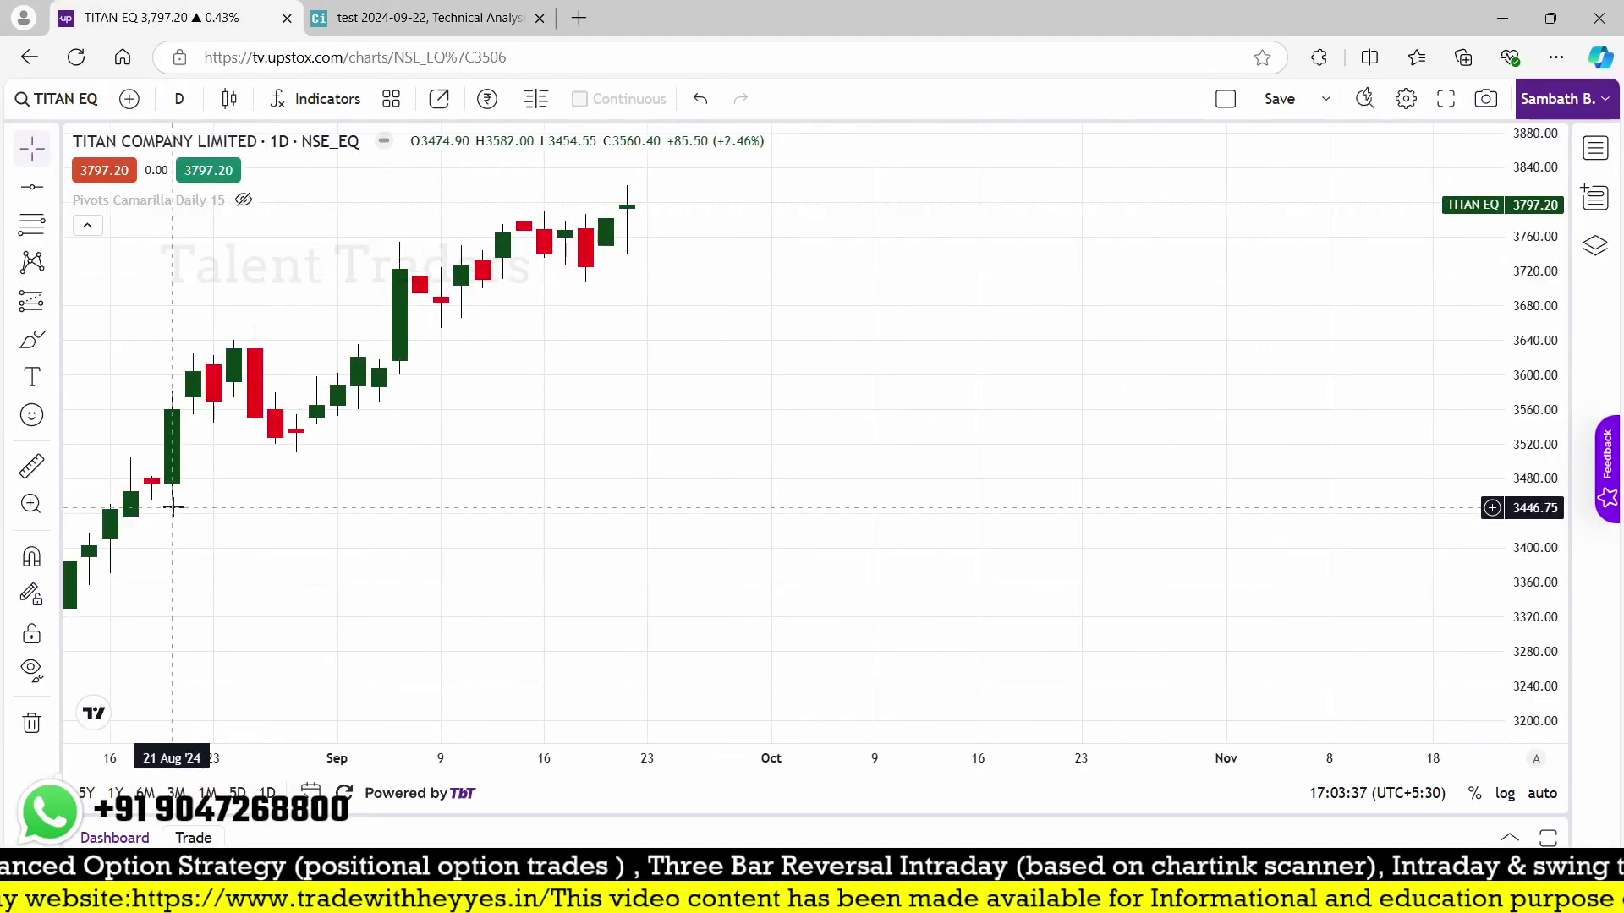
- Add a filter to the Chartink scan that starts with 3 days ago Low and uses the Equals comparison
click(423, 17)
scroll(652, 617, up, 15)
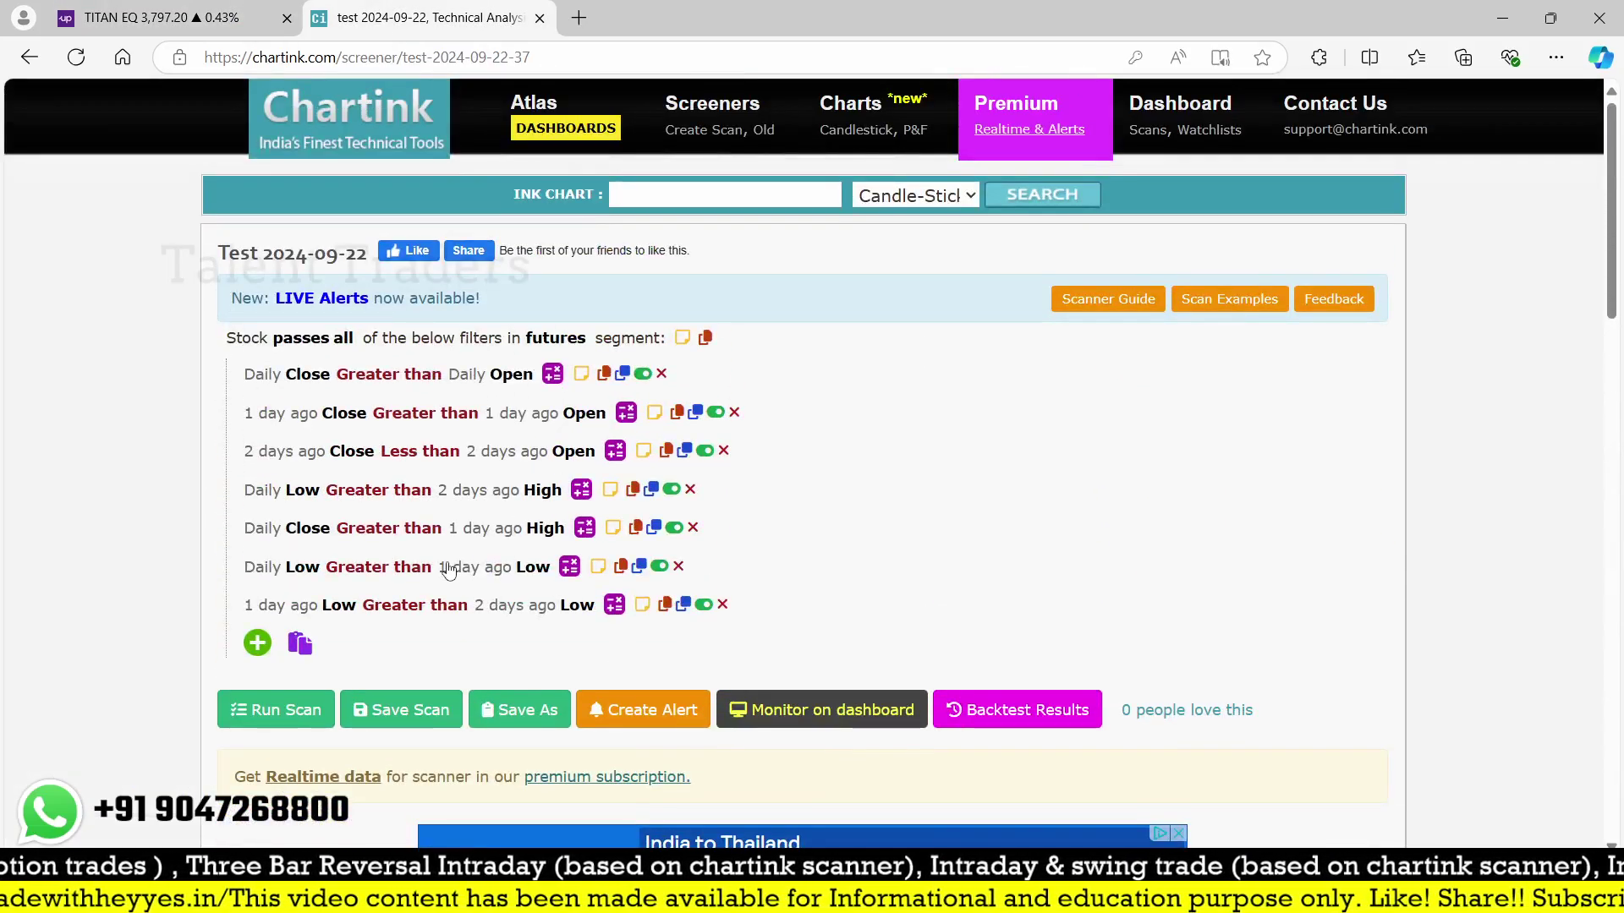
click(257, 643)
text(low)
click(279, 172)
click(254, 645)
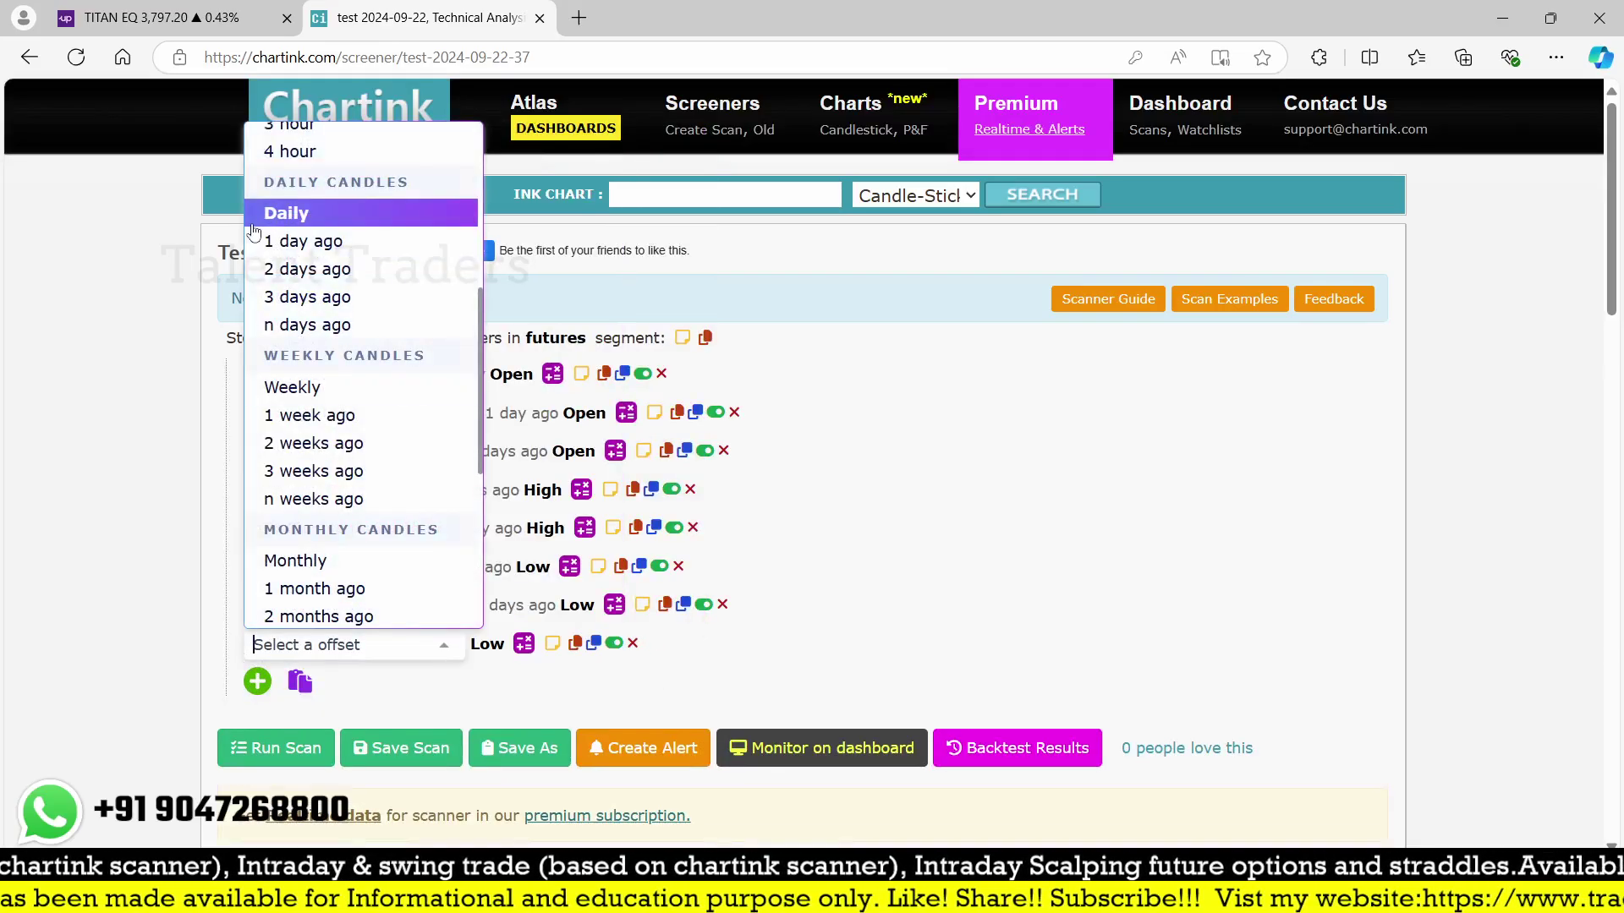
click(296, 297)
click(383, 645)
text(equ)
click(406, 526)
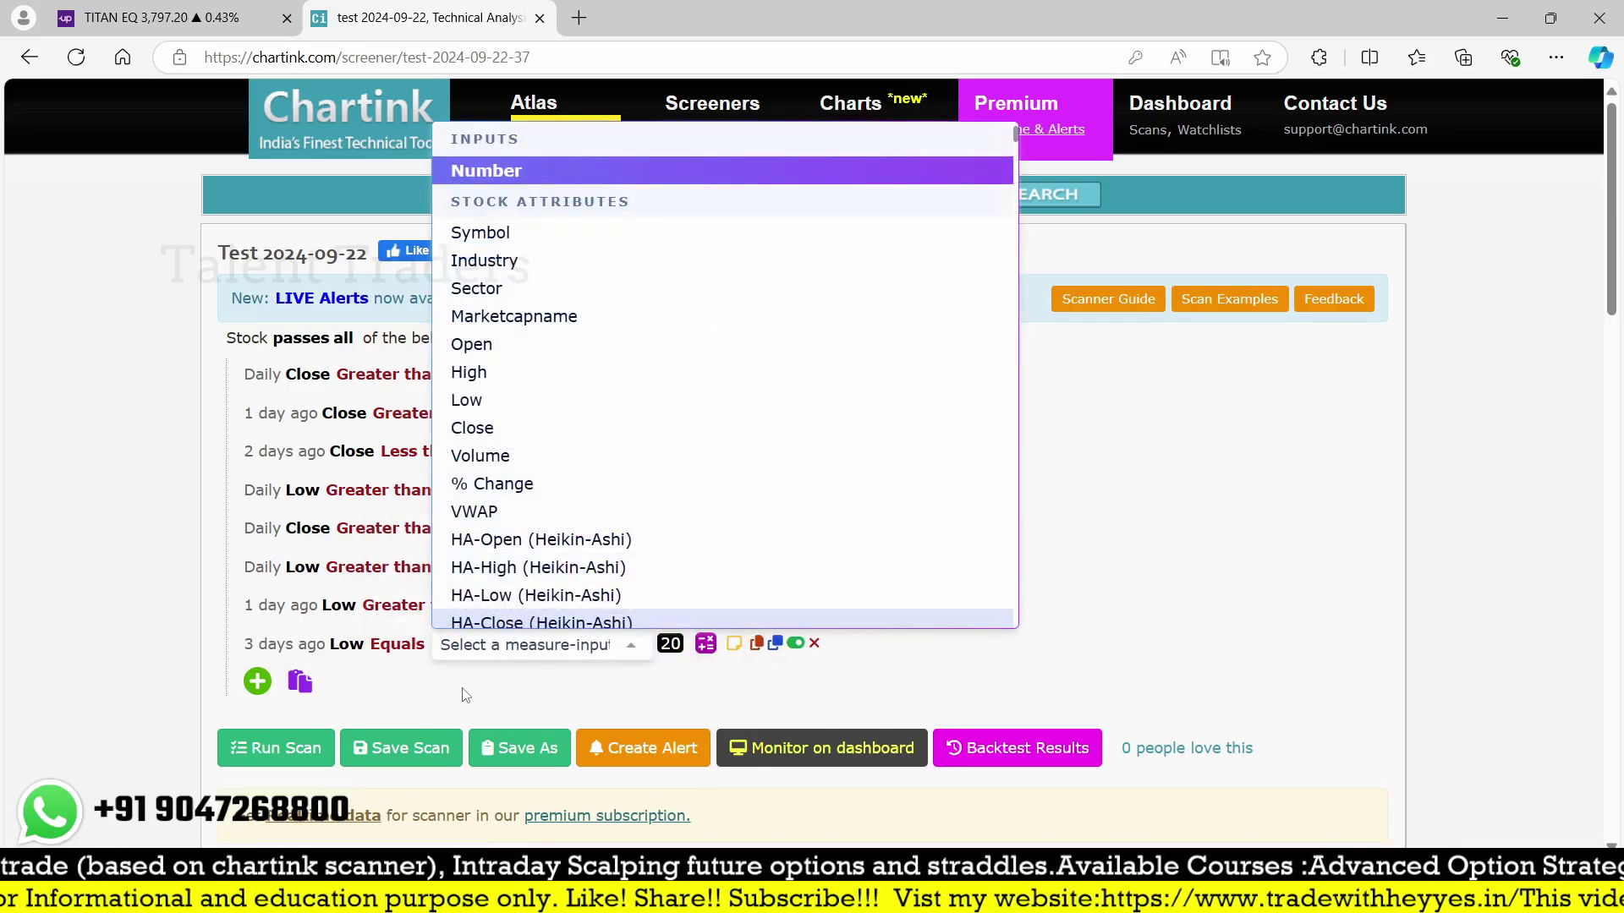
- Set the right side of the new filter to Daily Min(20, Daily Low)
text(min)
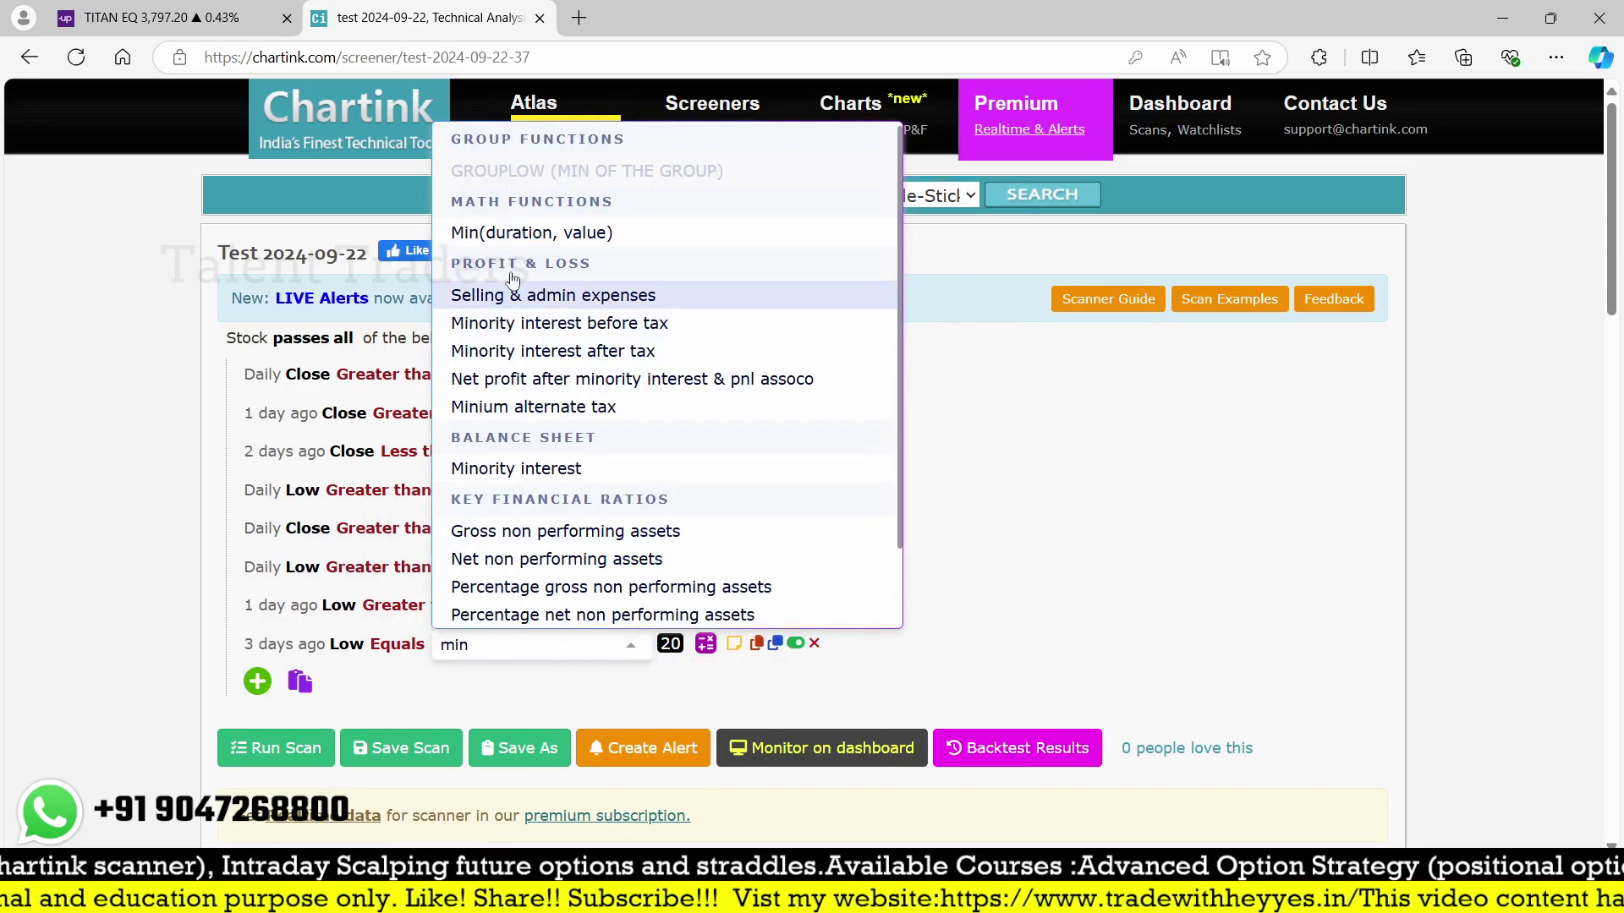
click(519, 235)
click(567, 653)
text(low)
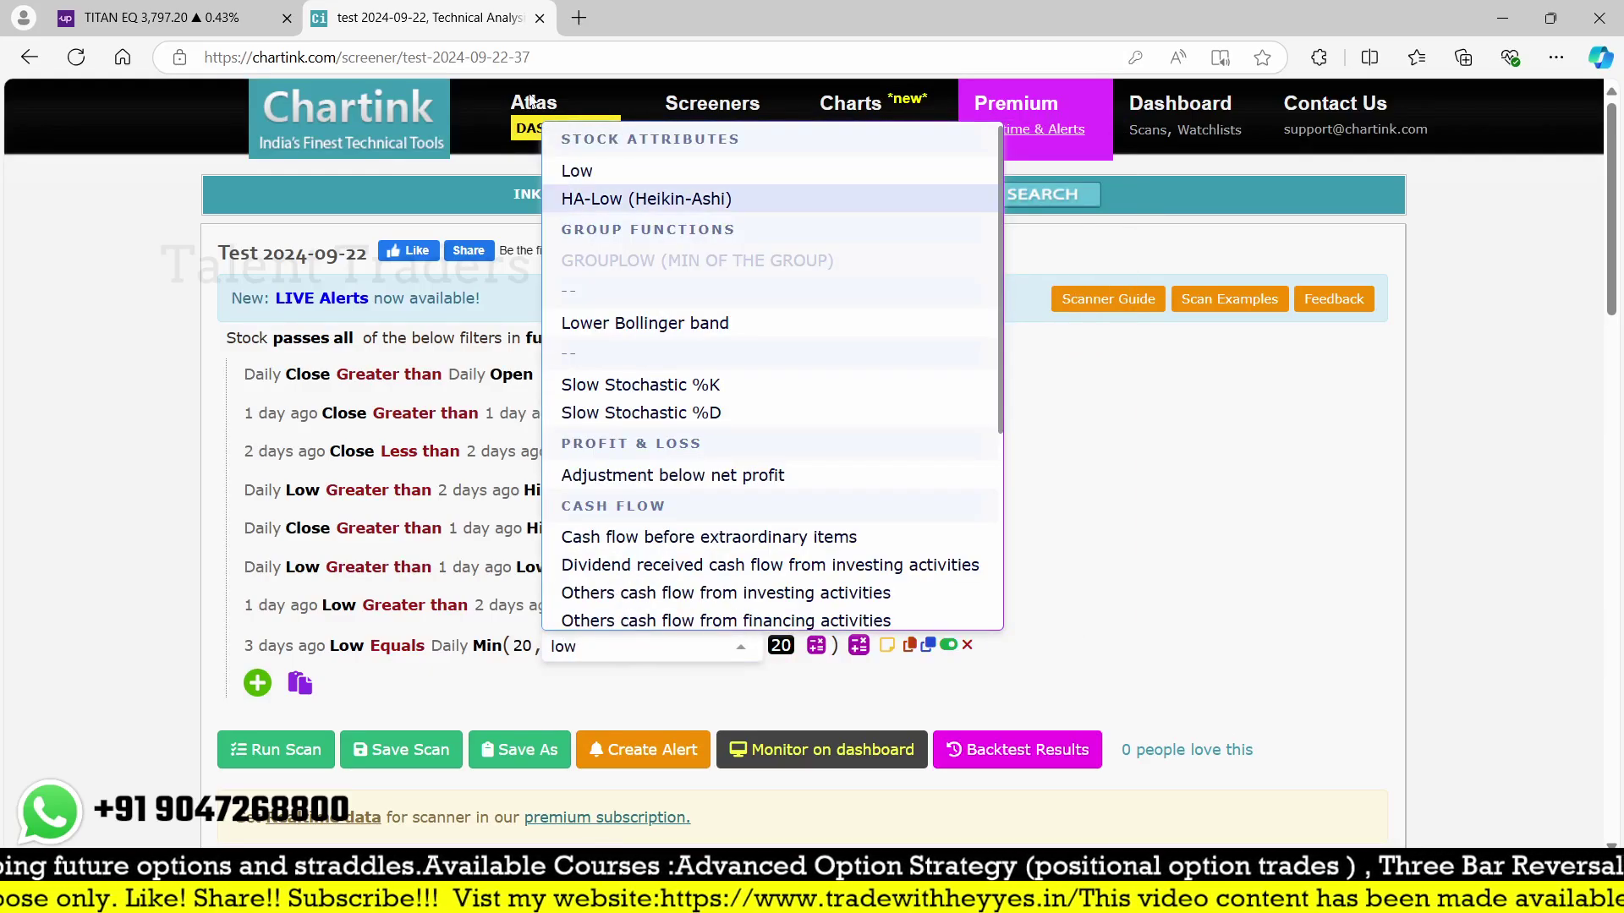
click(577, 170)
- Run the updated scan and open the list of stocks for Aug 12, 2024 from its backtest chart
scroll(398, 470, down, 2)
click(260, 542)
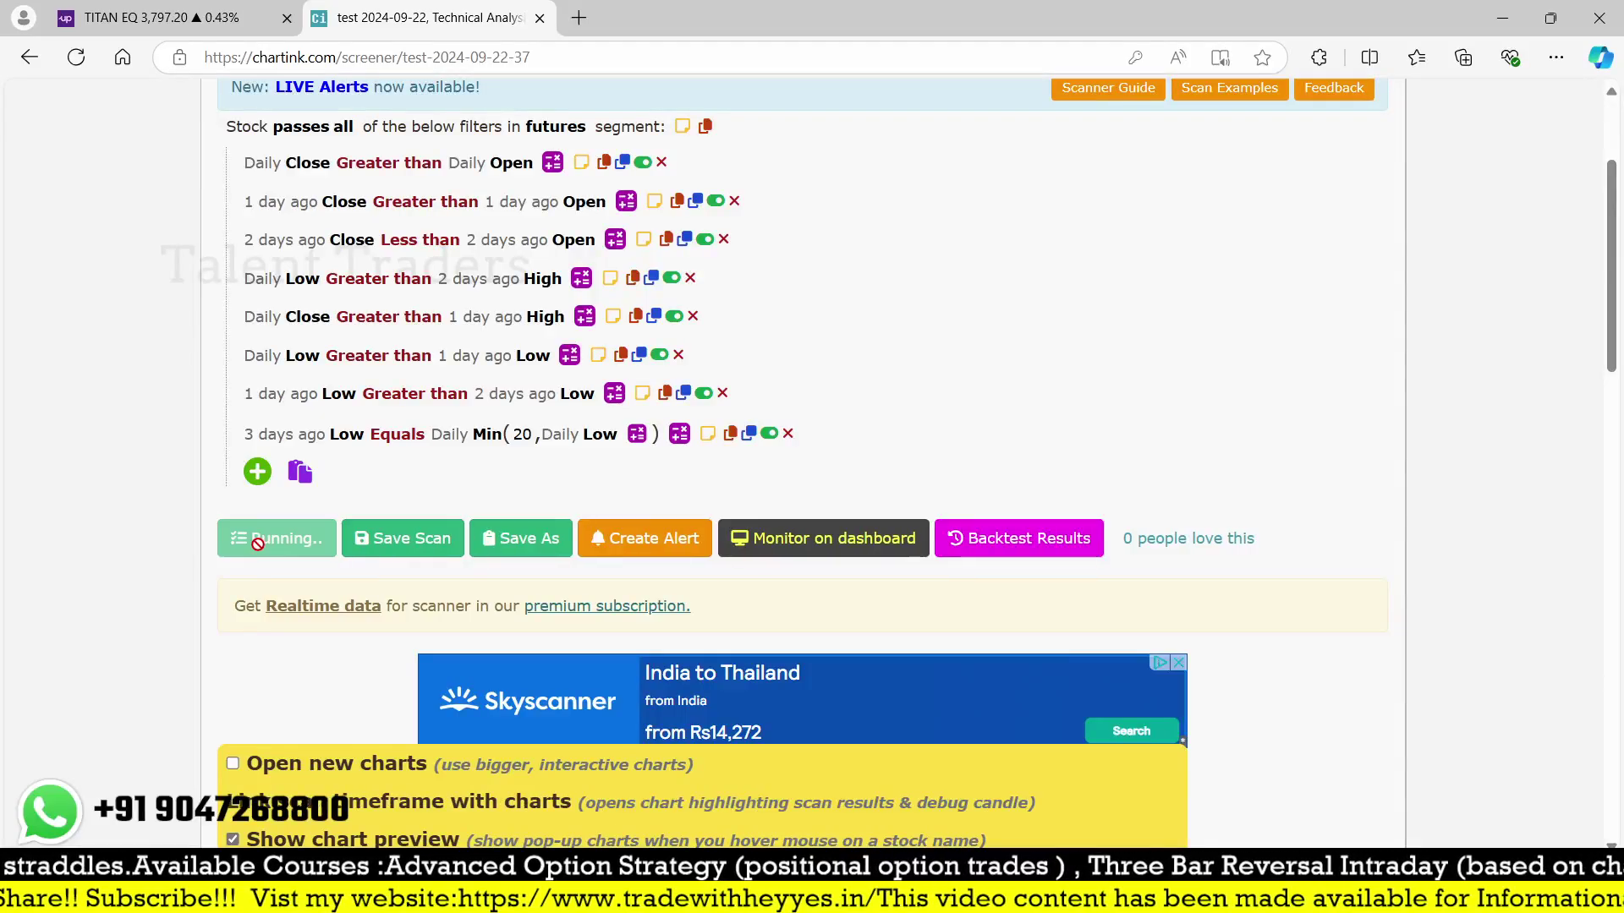
scroll(778, 441, down, 10)
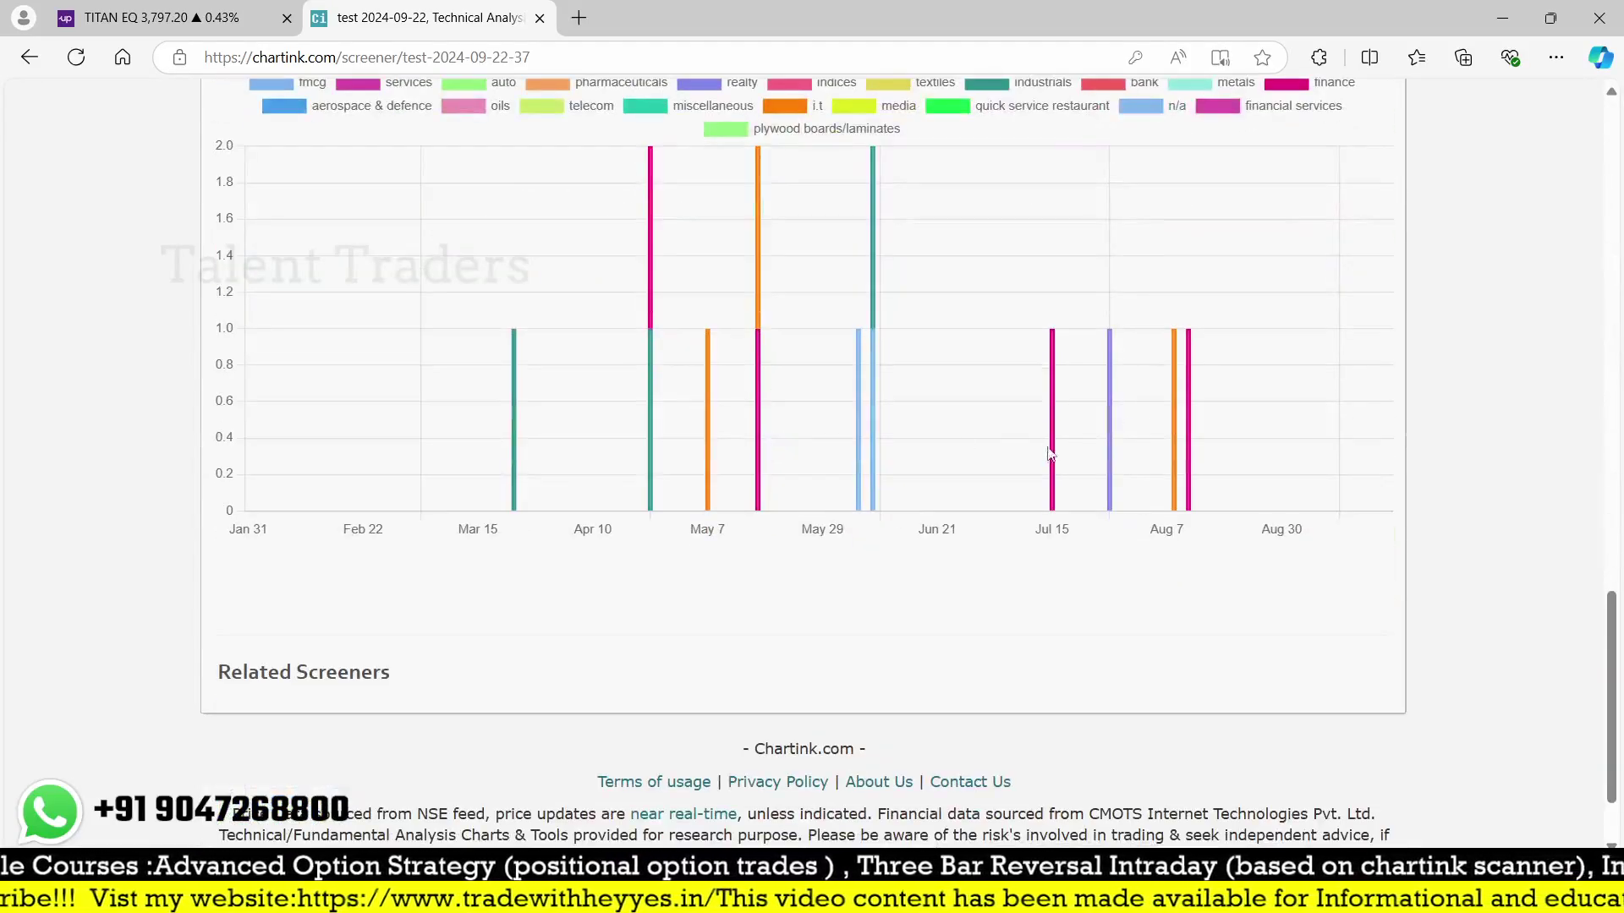
mouse_move(1191, 442)
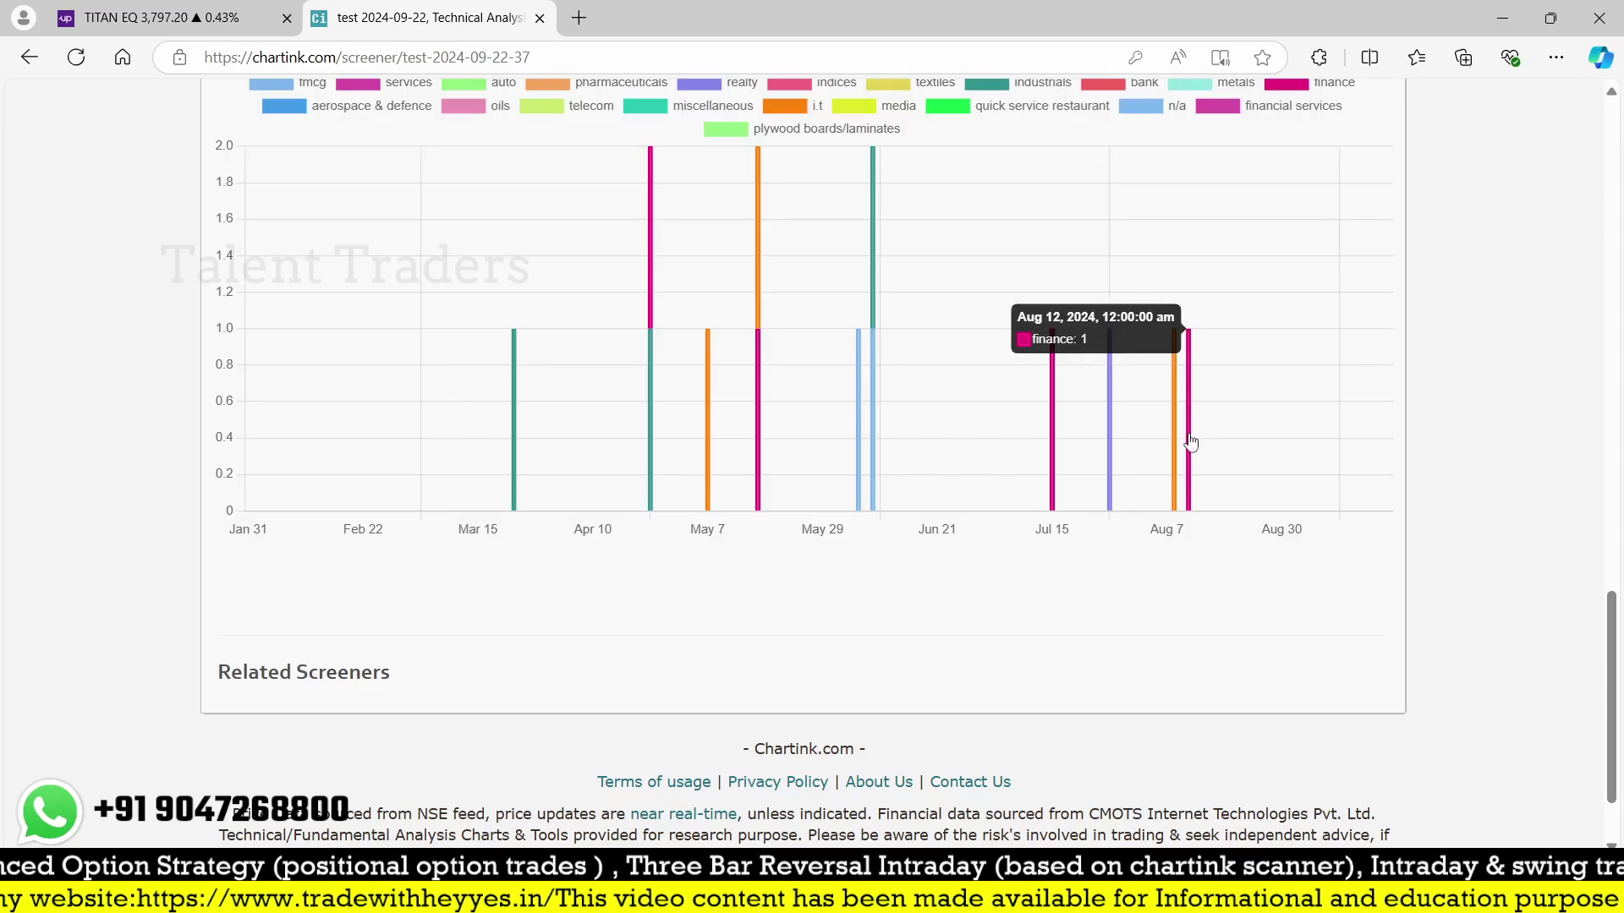
click(1189, 442)
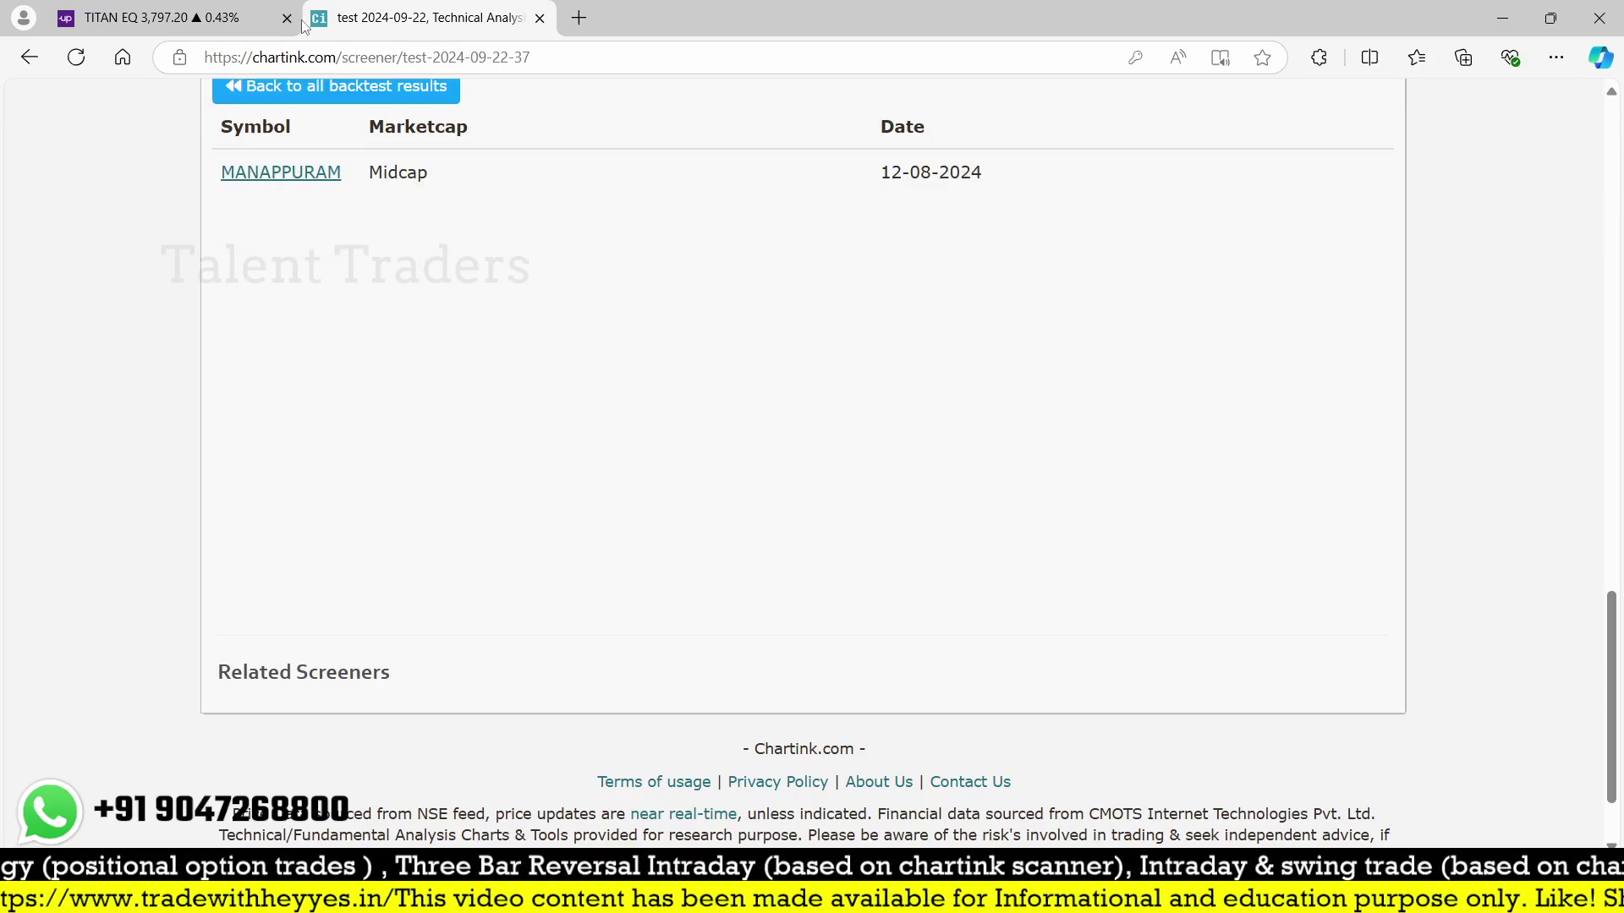
- Load the MANAPPURAM equity chart in Upstox and examine its candles around Aug 12, 2024
click(169, 17)
text(mana)
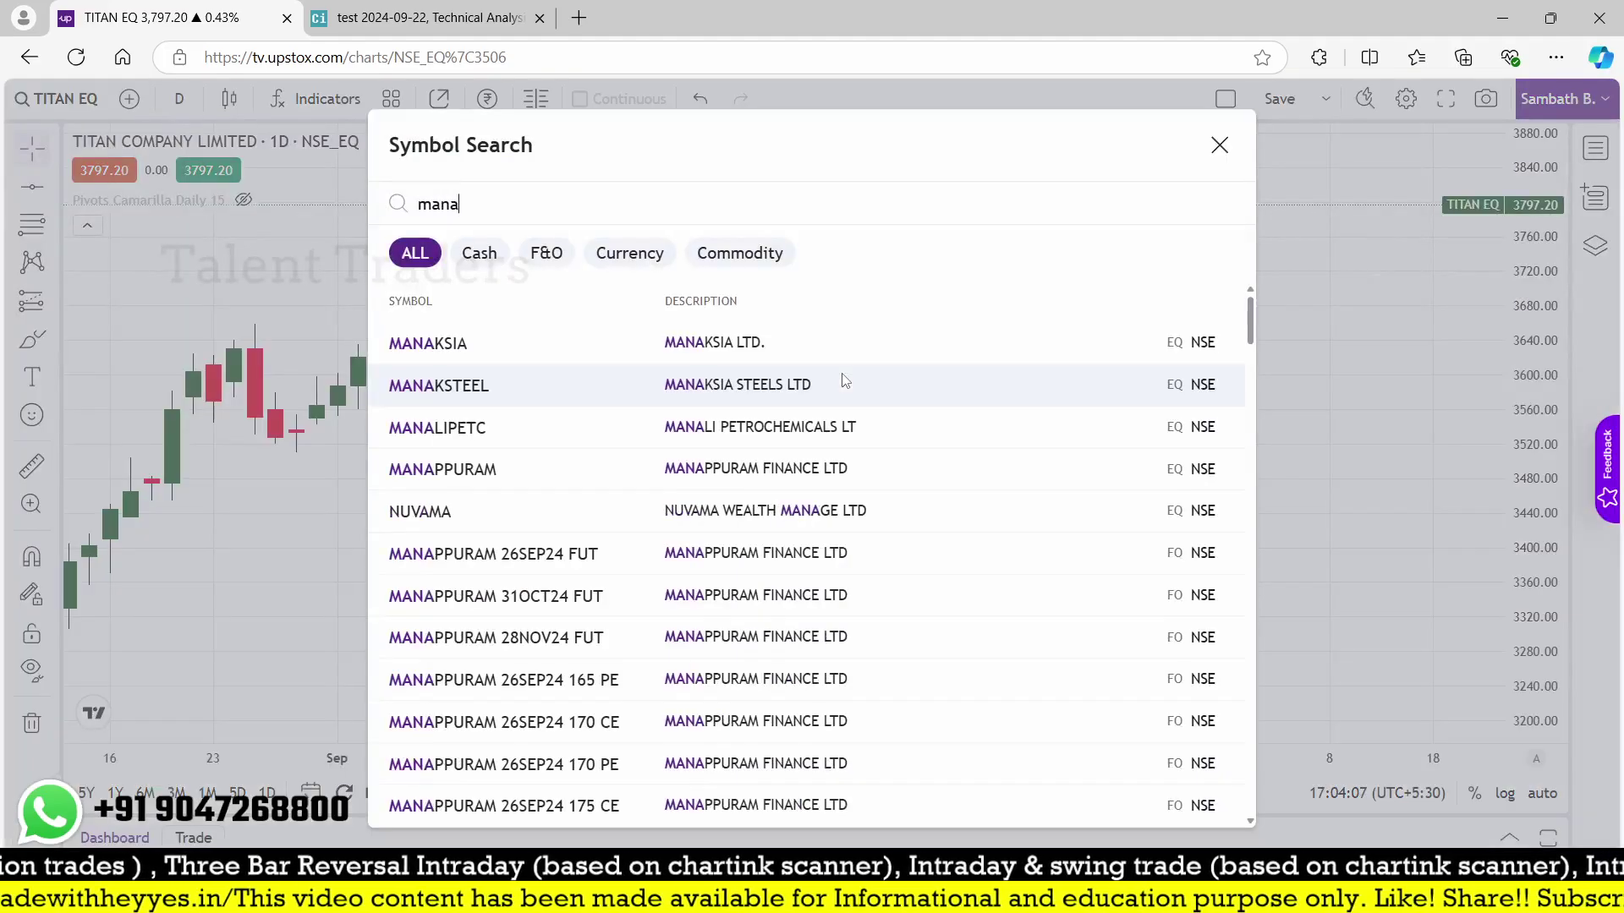
key(Down)
key(Down)
key(Return)
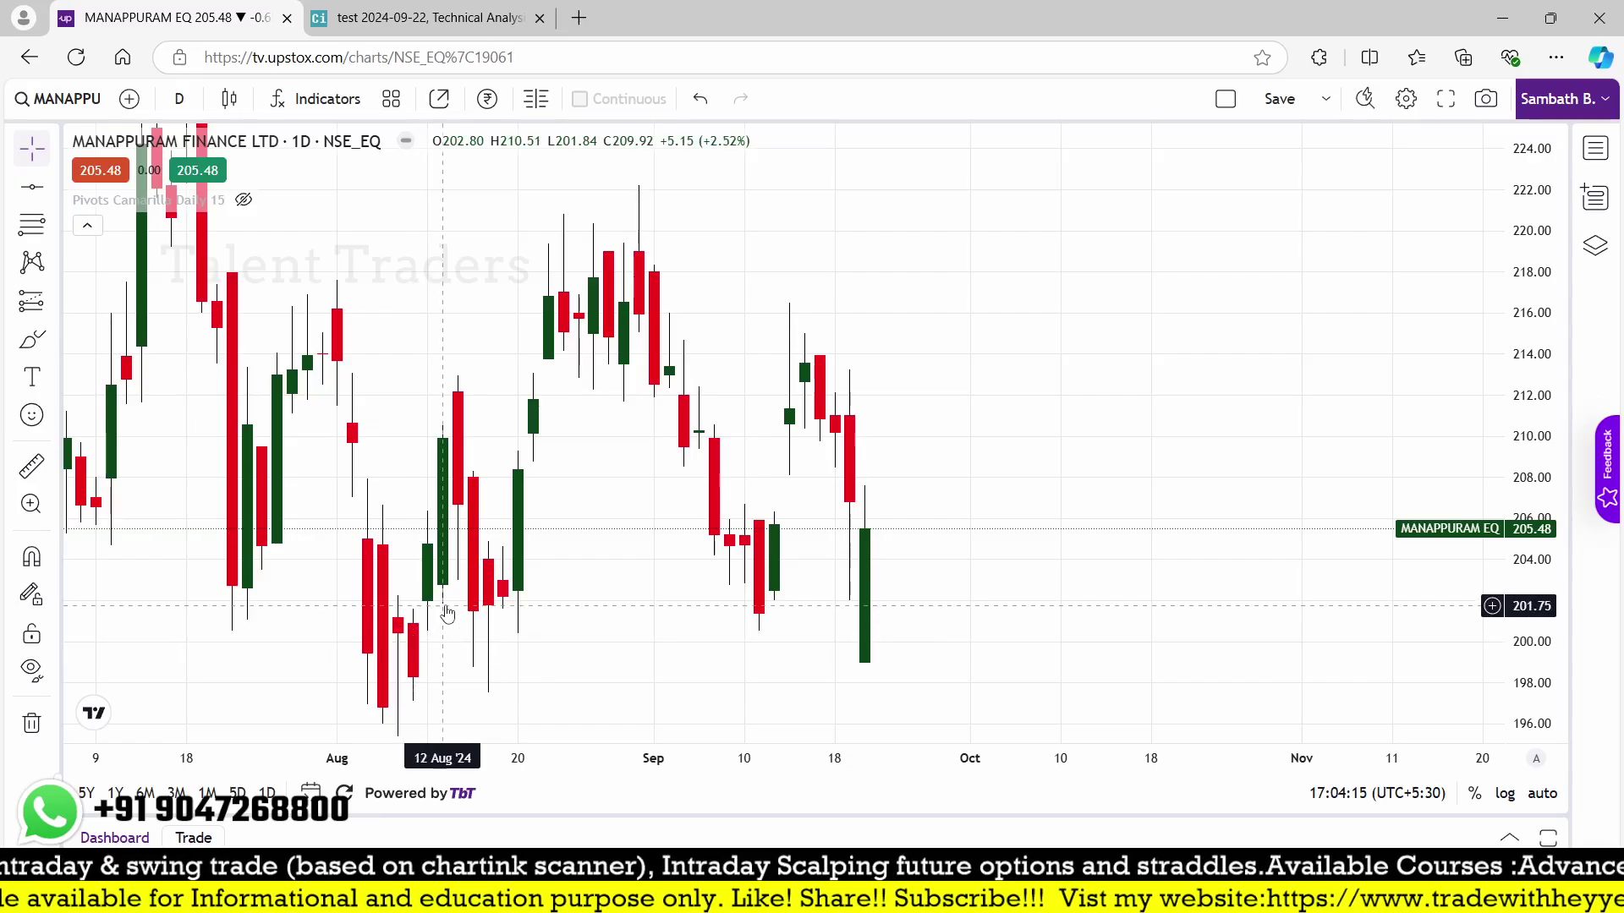
scroll(474, 643, up, 2)
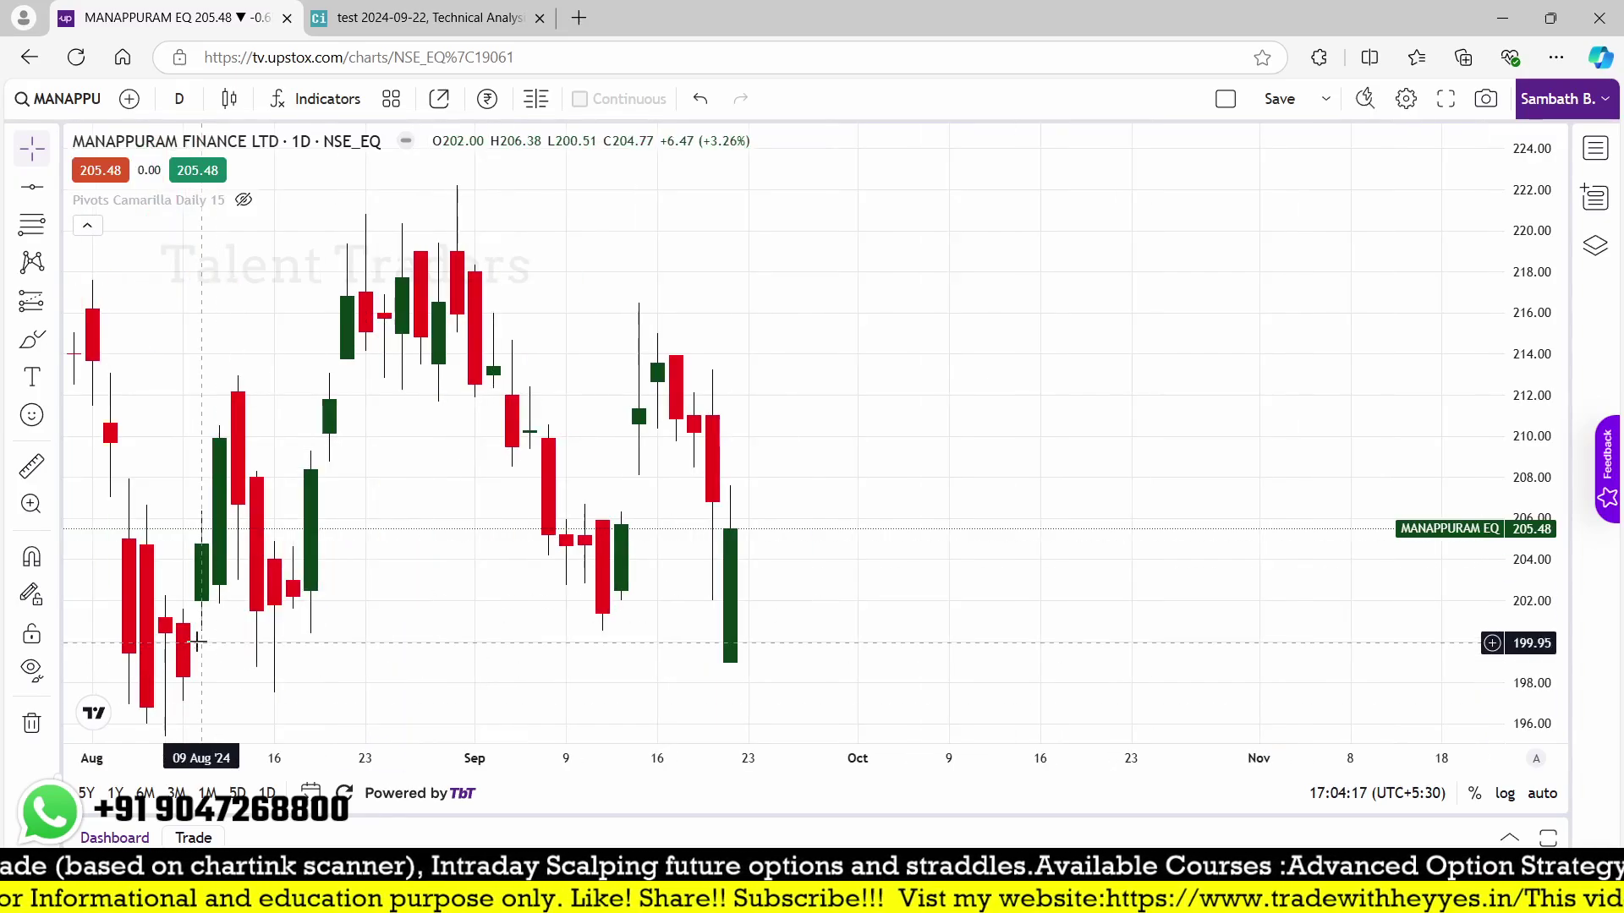
scroll(318, 646, down, 1)
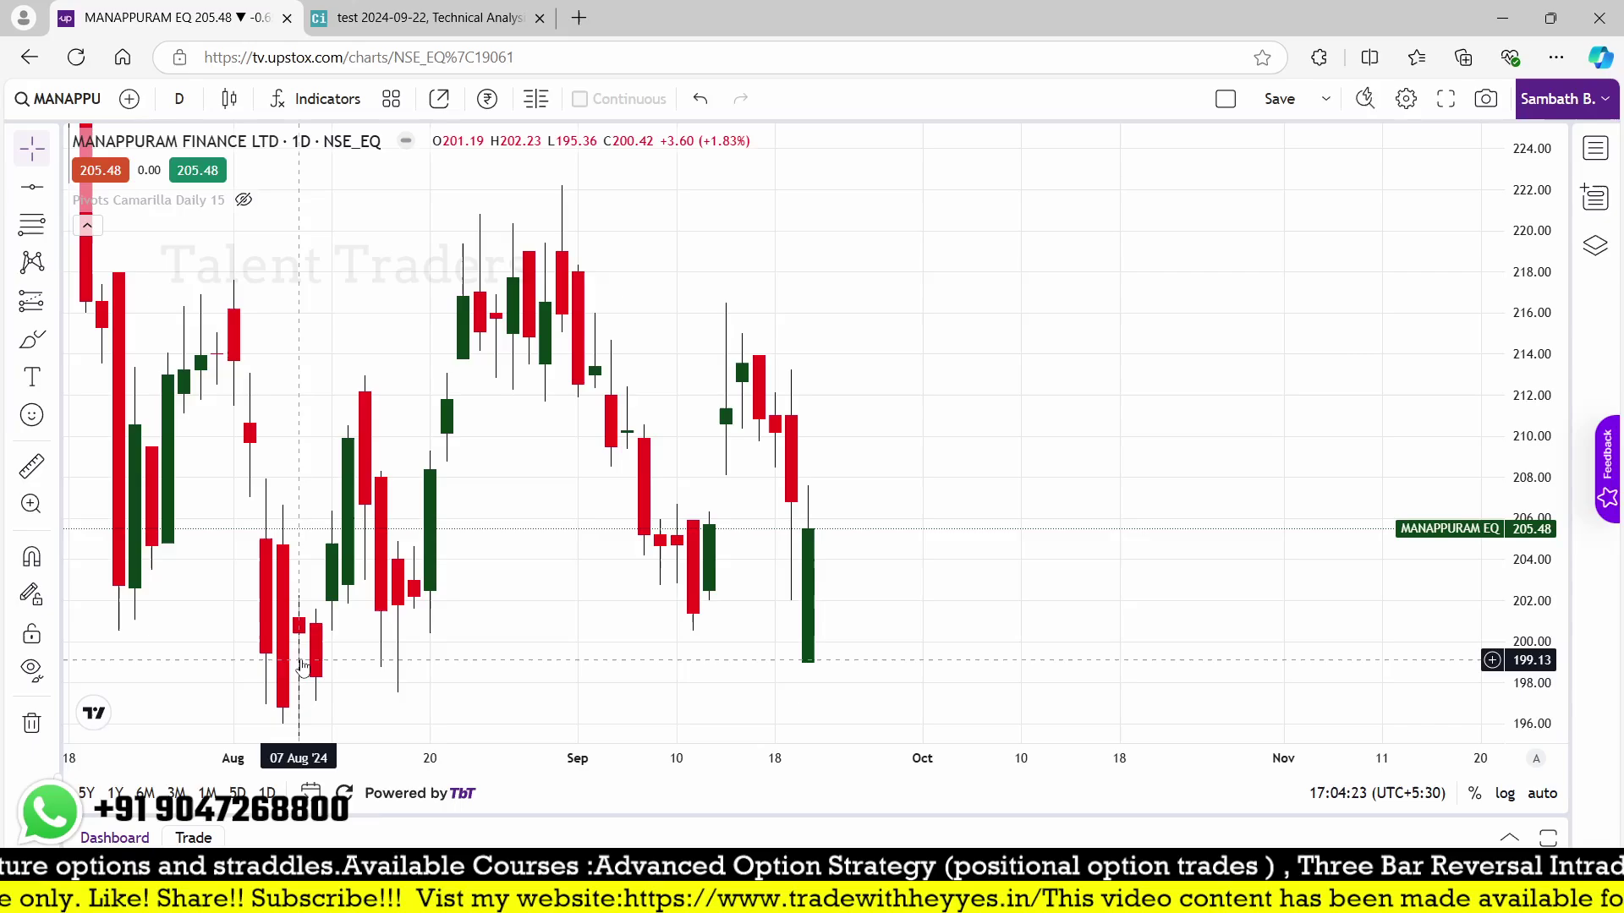
- Return to the Chartink screener and set the left-side Low of the Min(20) filter to the Daily offset
click(427, 18)
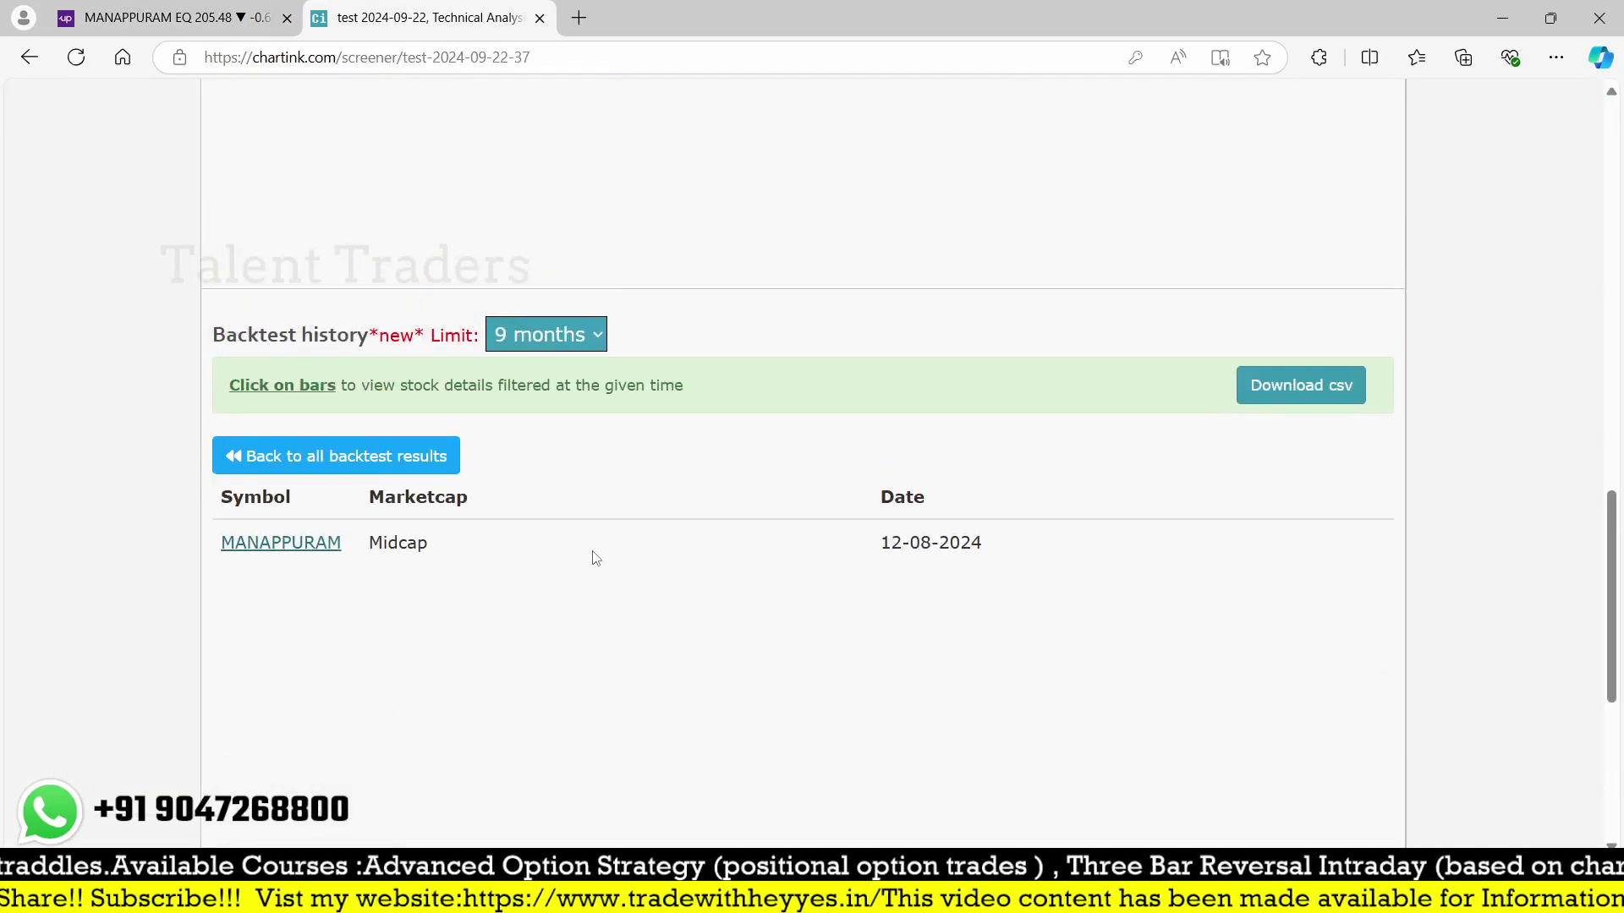
scroll(618, 537, up, 5)
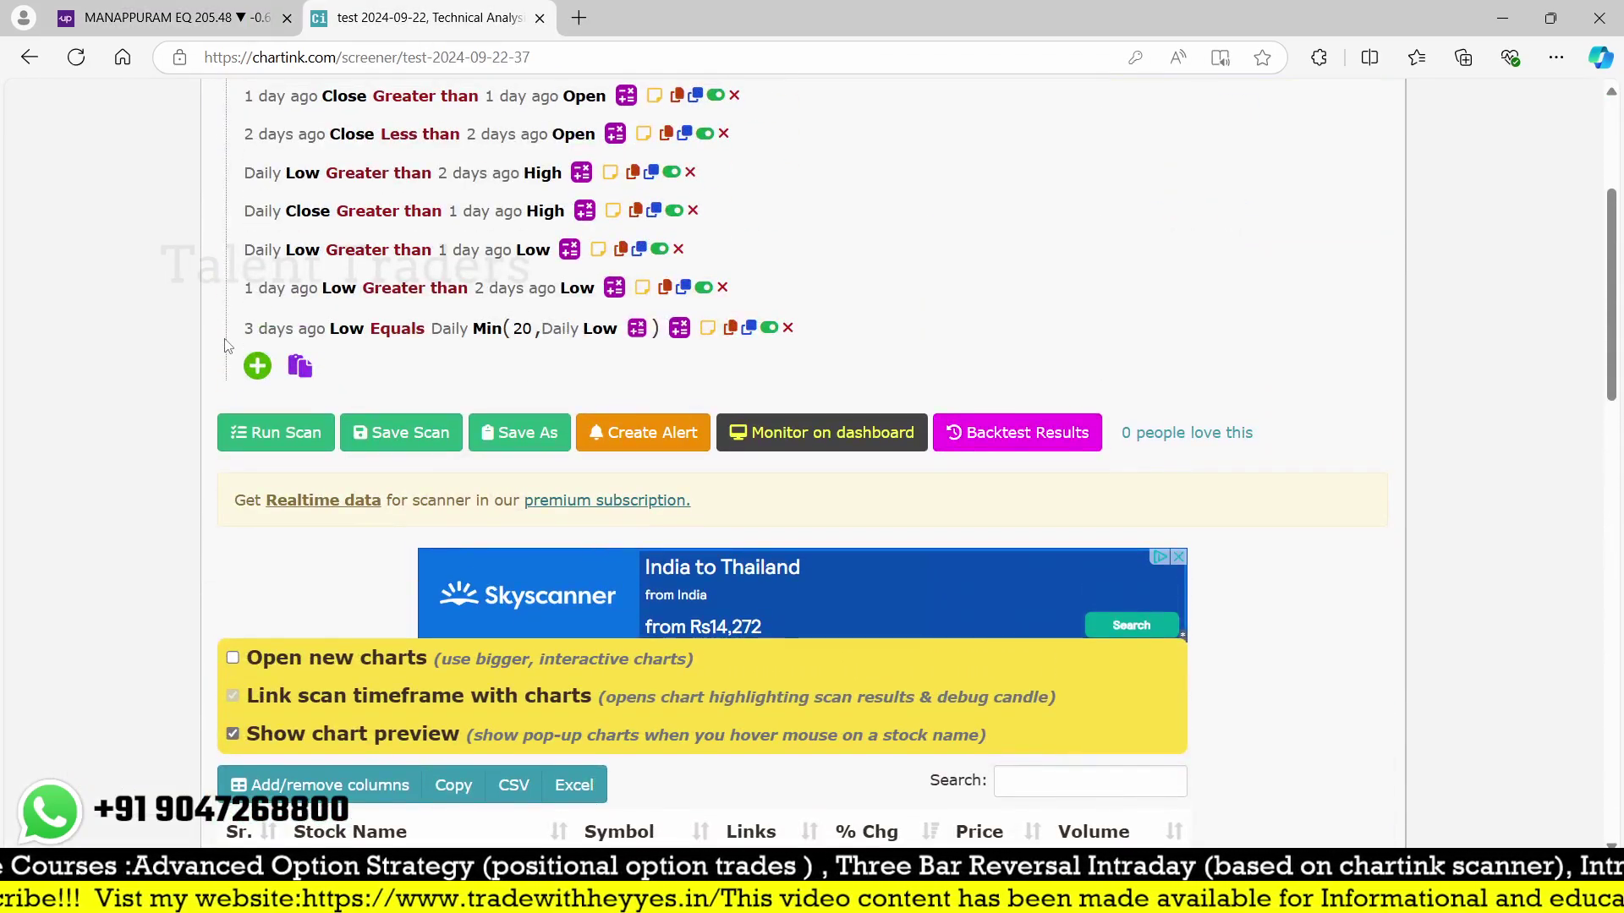
click(279, 334)
scroll(291, 490, up, 3)
click(289, 535)
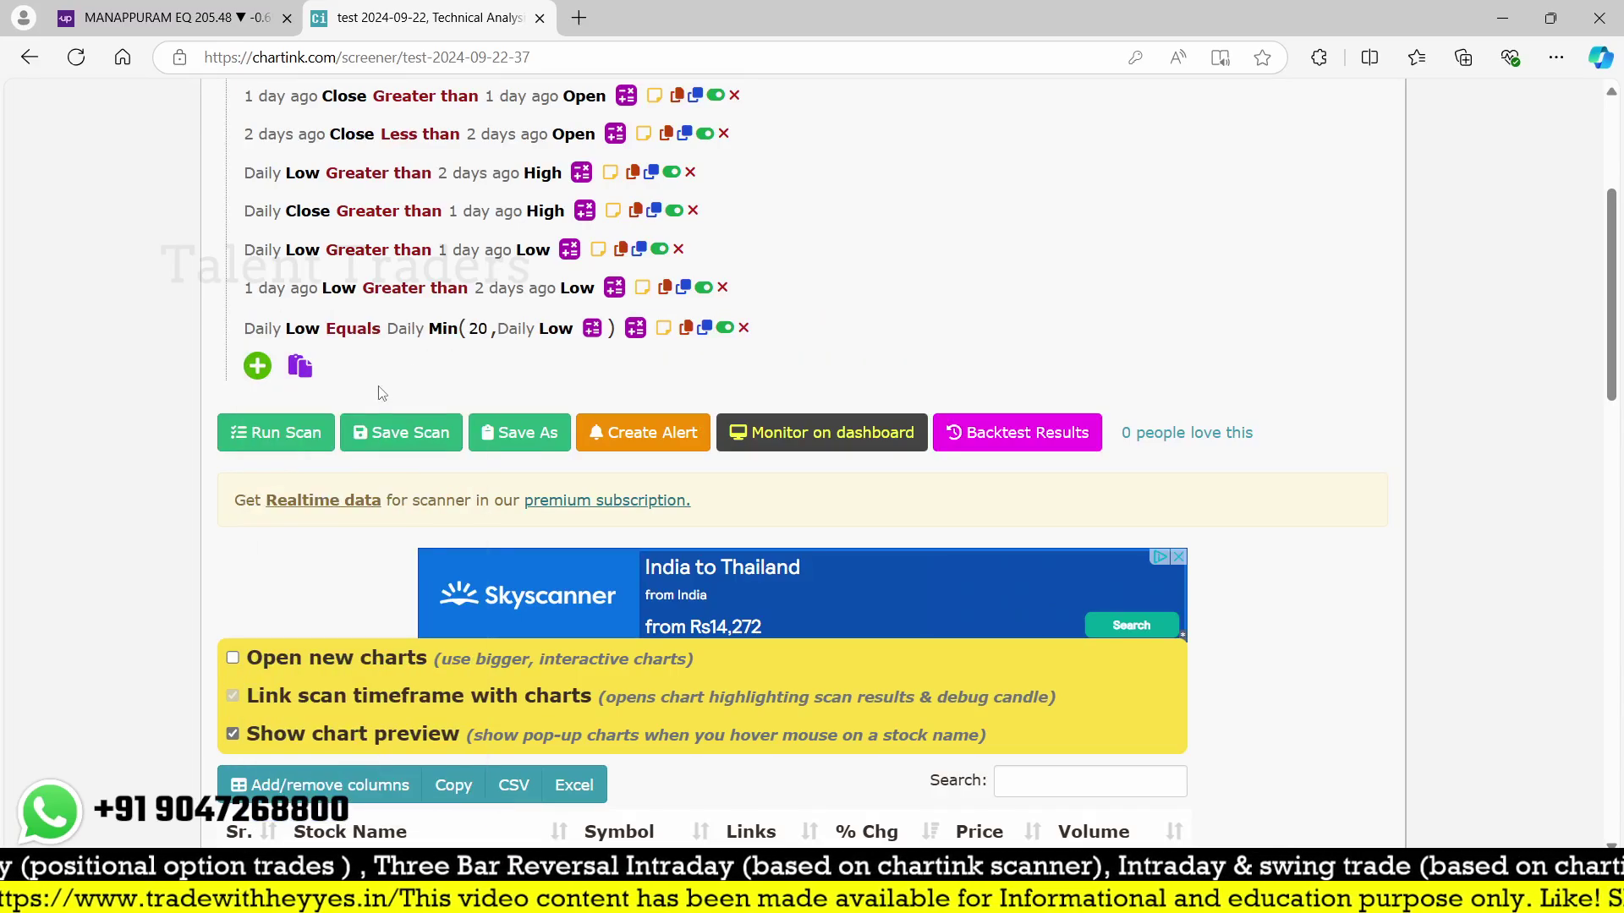
- Set the offset of the Low inside the Min(20) function to 3 days ago and rerun the scan
click(408, 330)
click(398, 329)
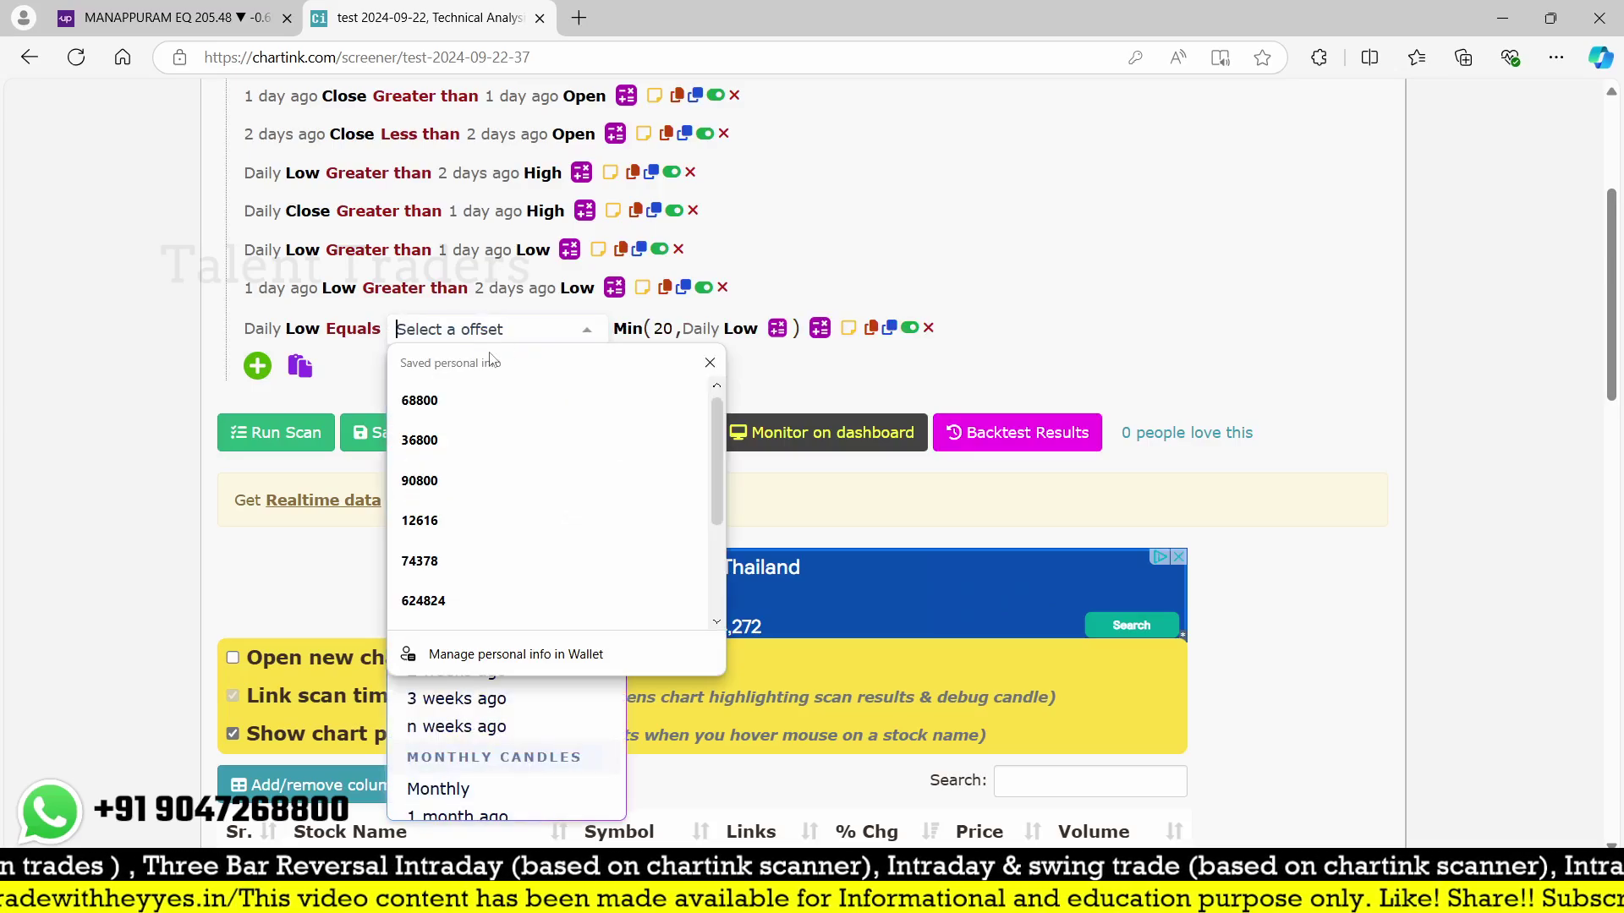
click(363, 392)
click(517, 331)
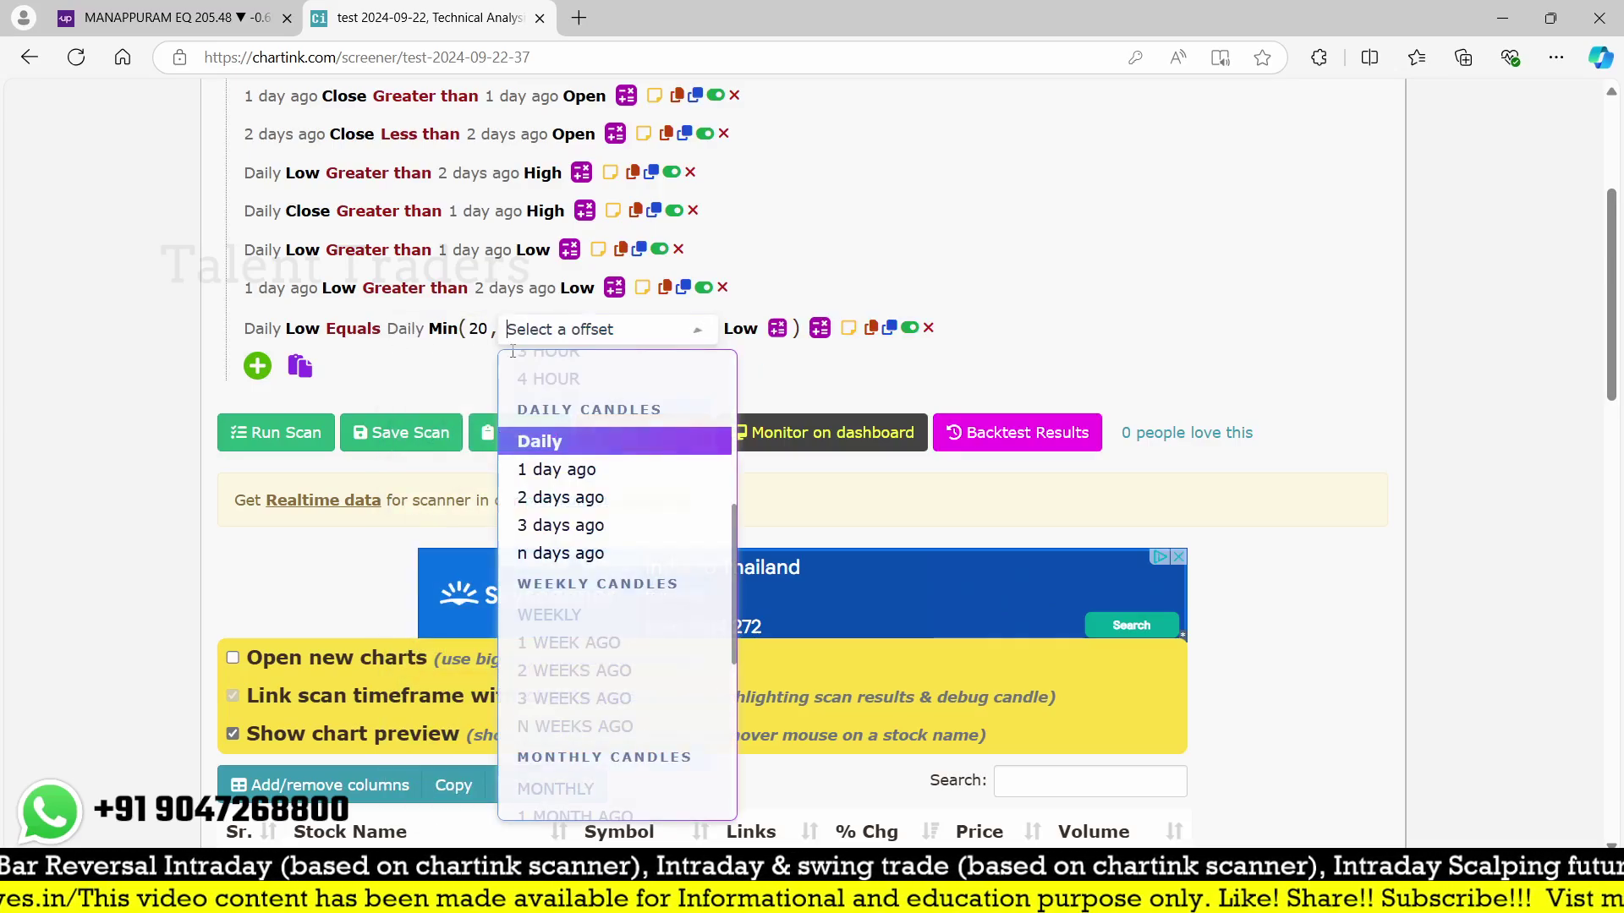
click(550, 526)
click(284, 444)
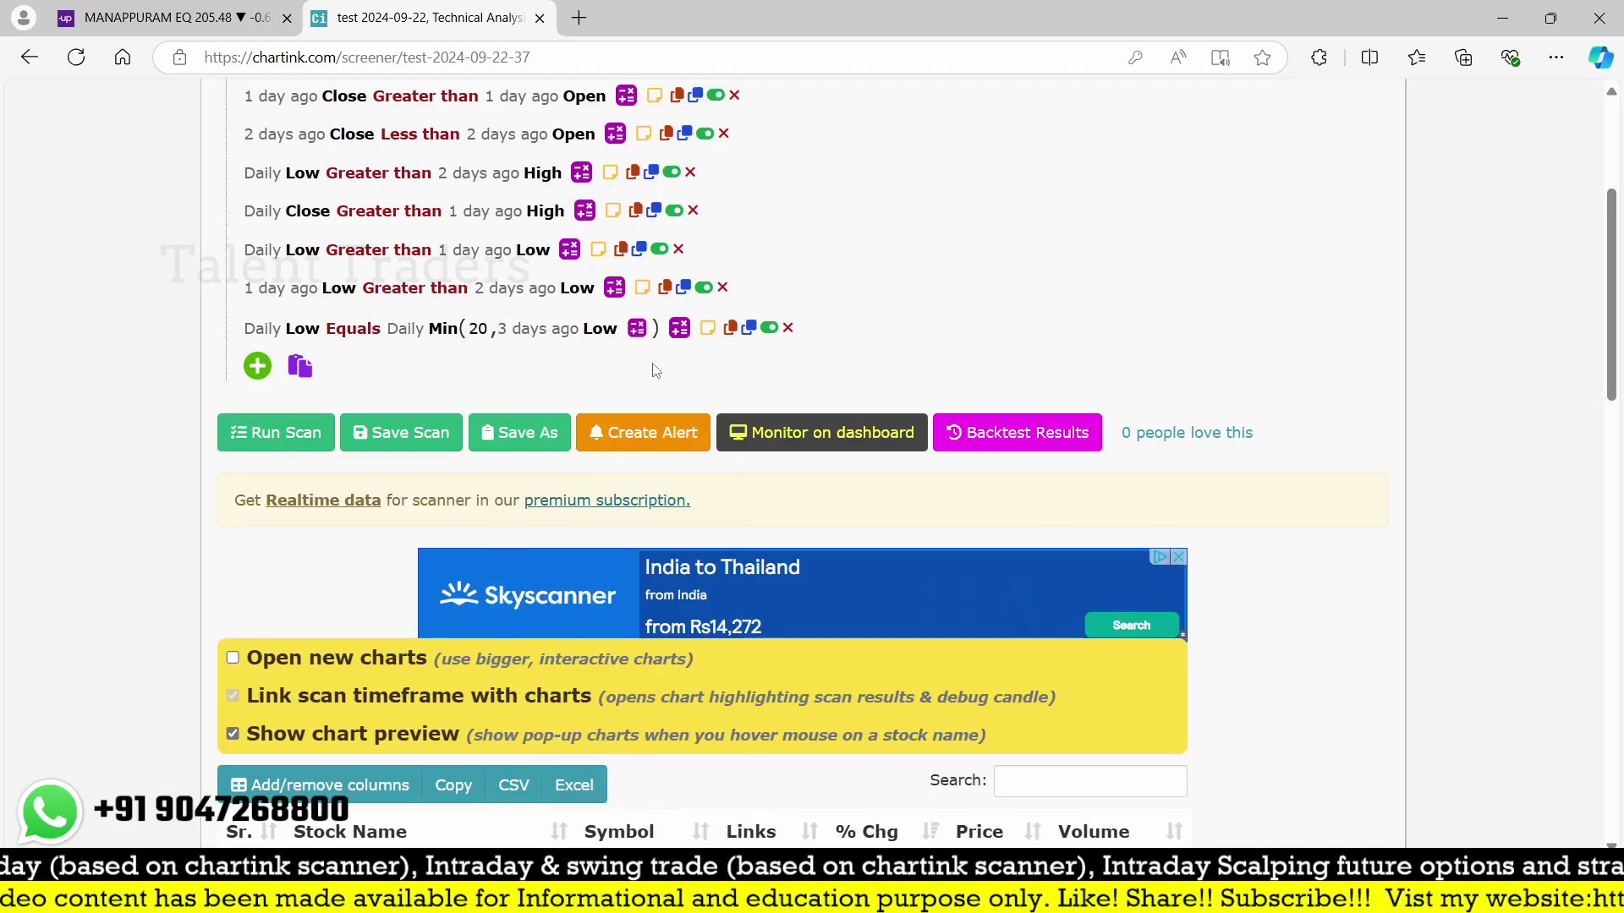
scroll(656, 398, down, 10)
scroll(651, 437, up, 10)
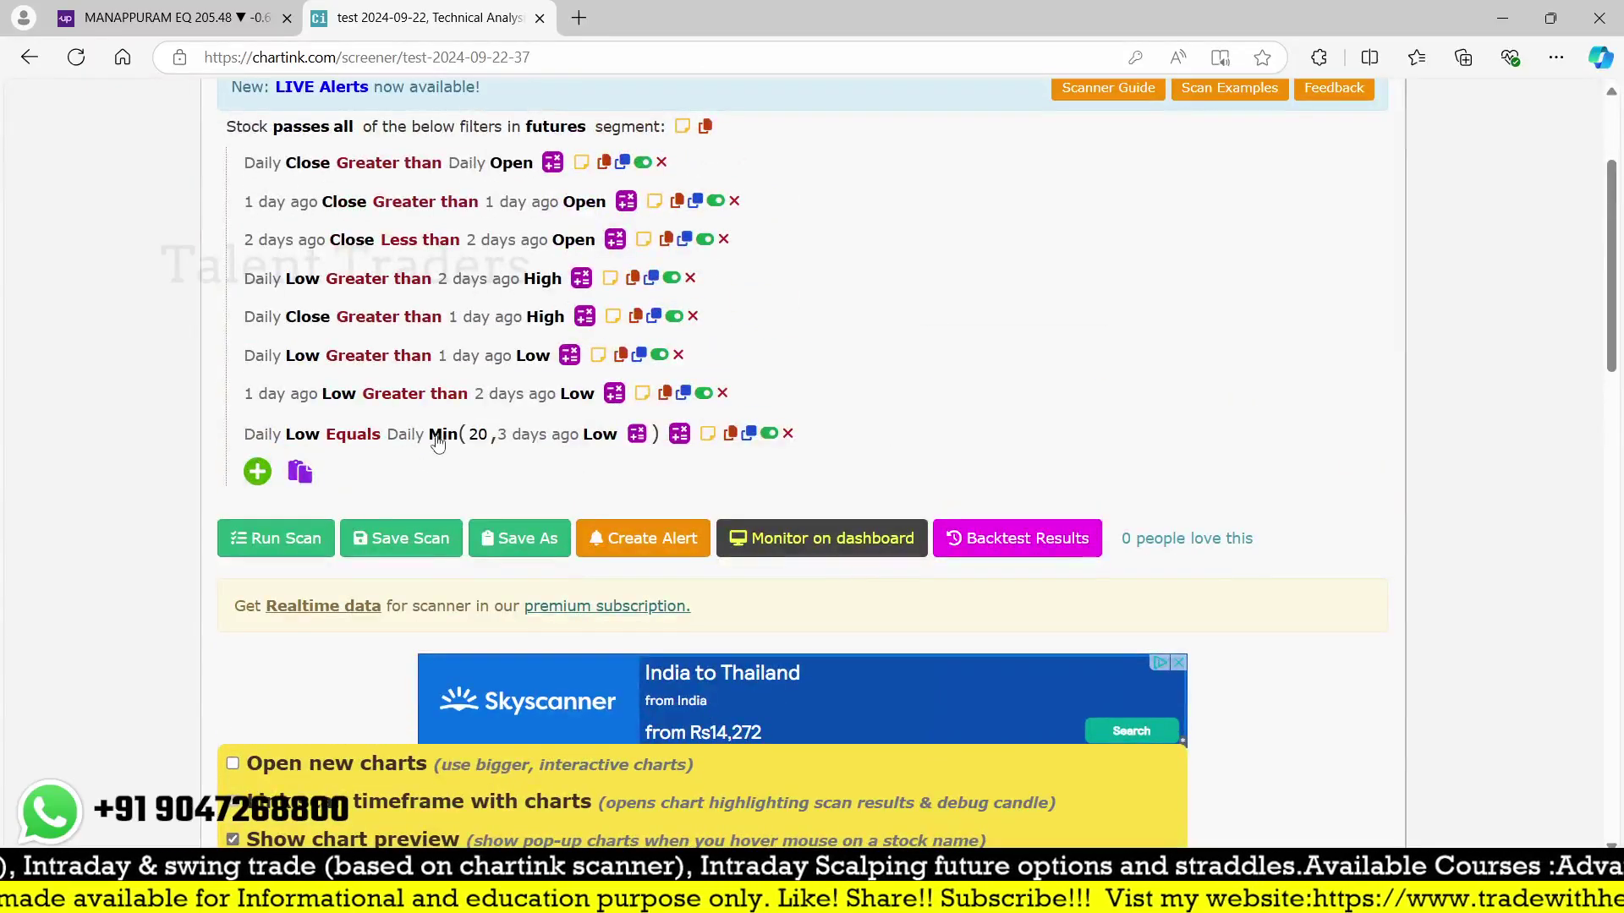
- Set the left-side Low of the Min(20) filter to 3 days ago and rerun the scan
click(407, 438)
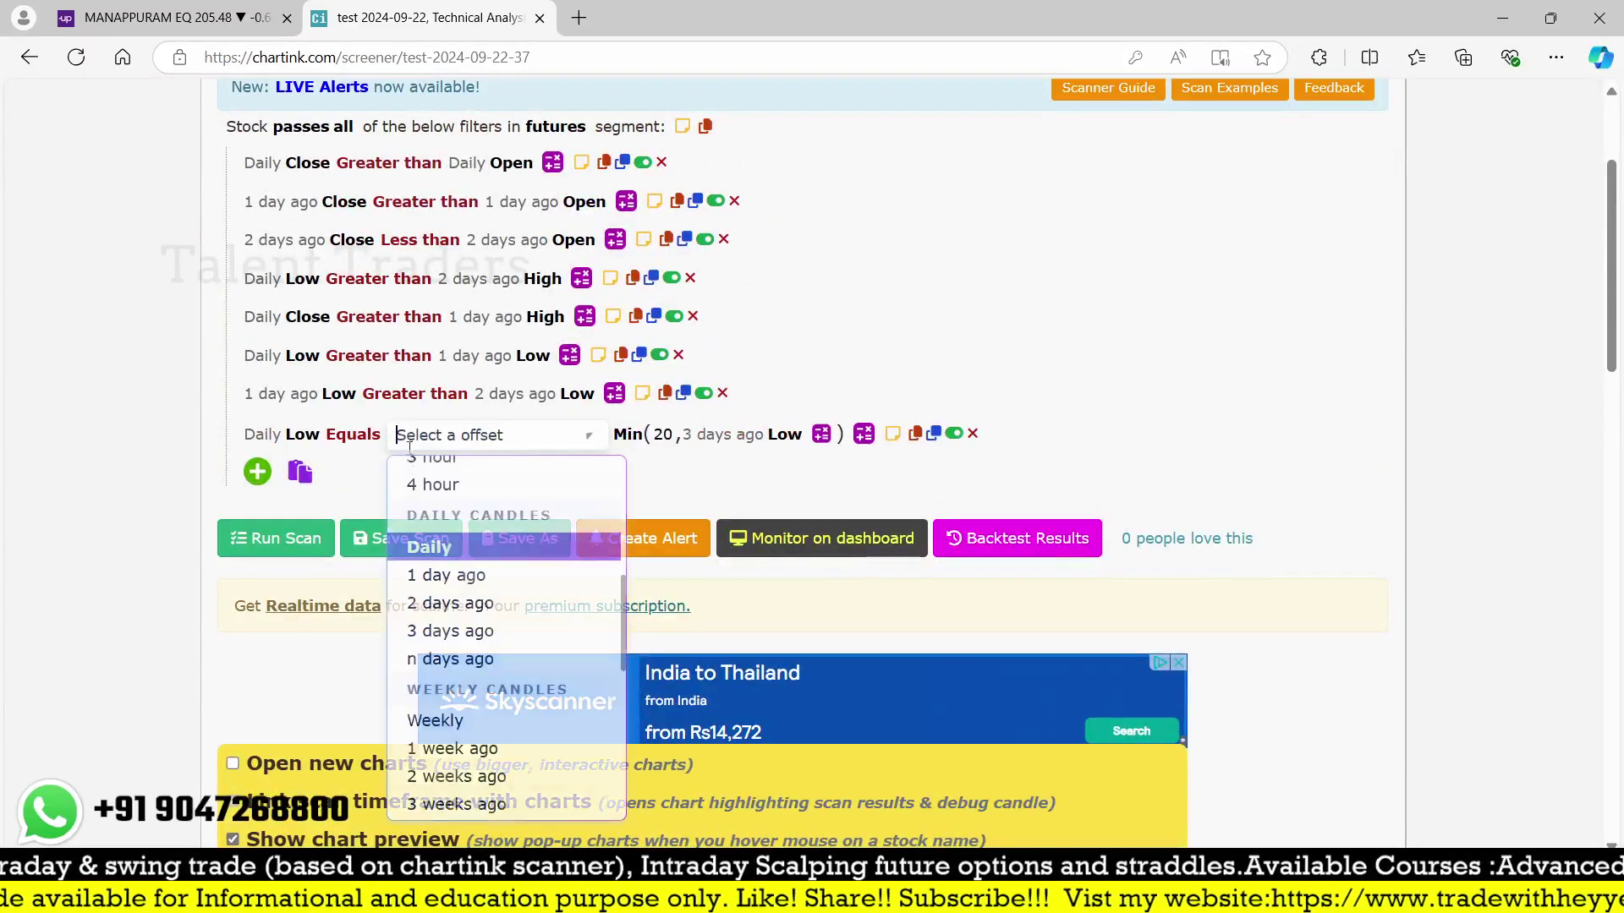
click(258, 436)
click(321, 630)
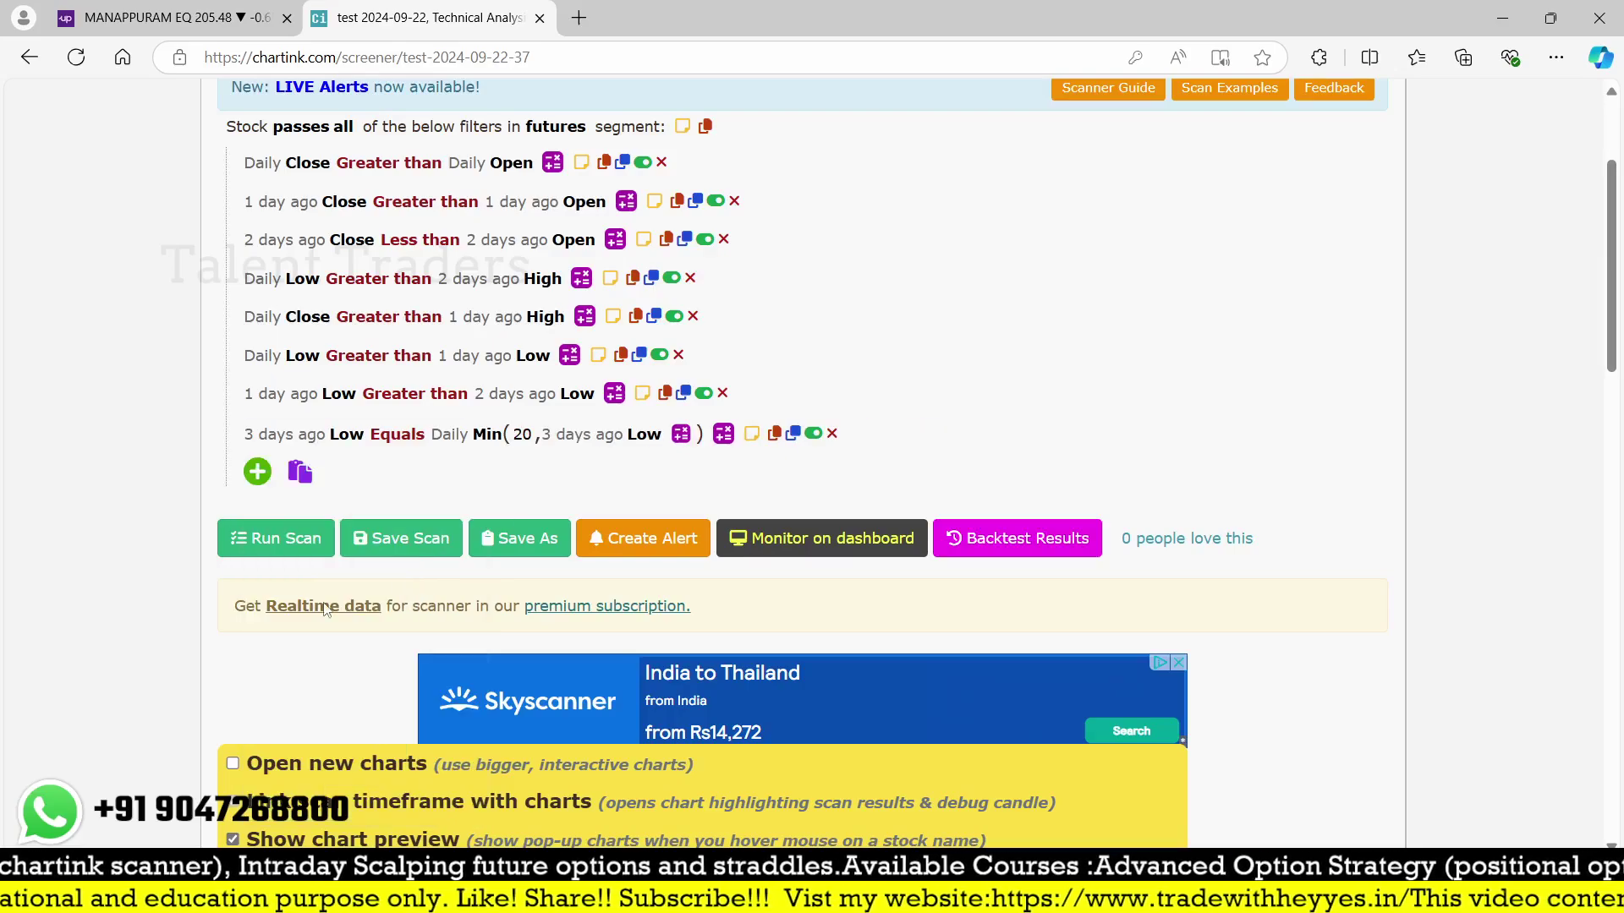
click(260, 548)
- Open the Aug 12, 2024 backtest stock list, check the MANAPPURAM chart in Upstox, and return to all backtest results
scroll(698, 438, down, 15)
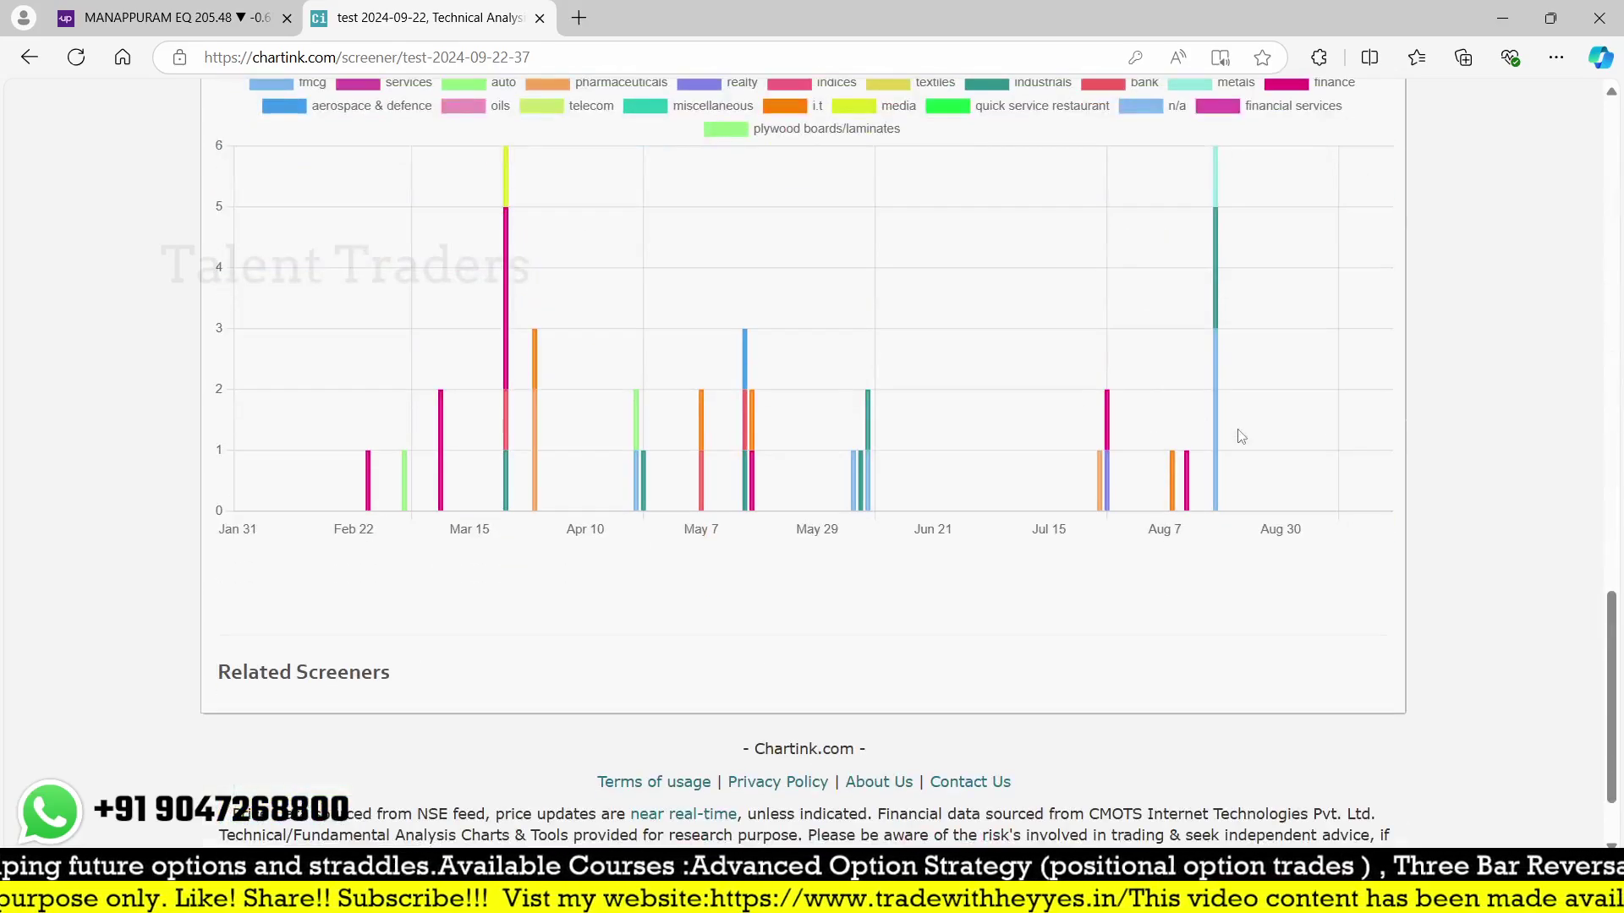
click(1188, 475)
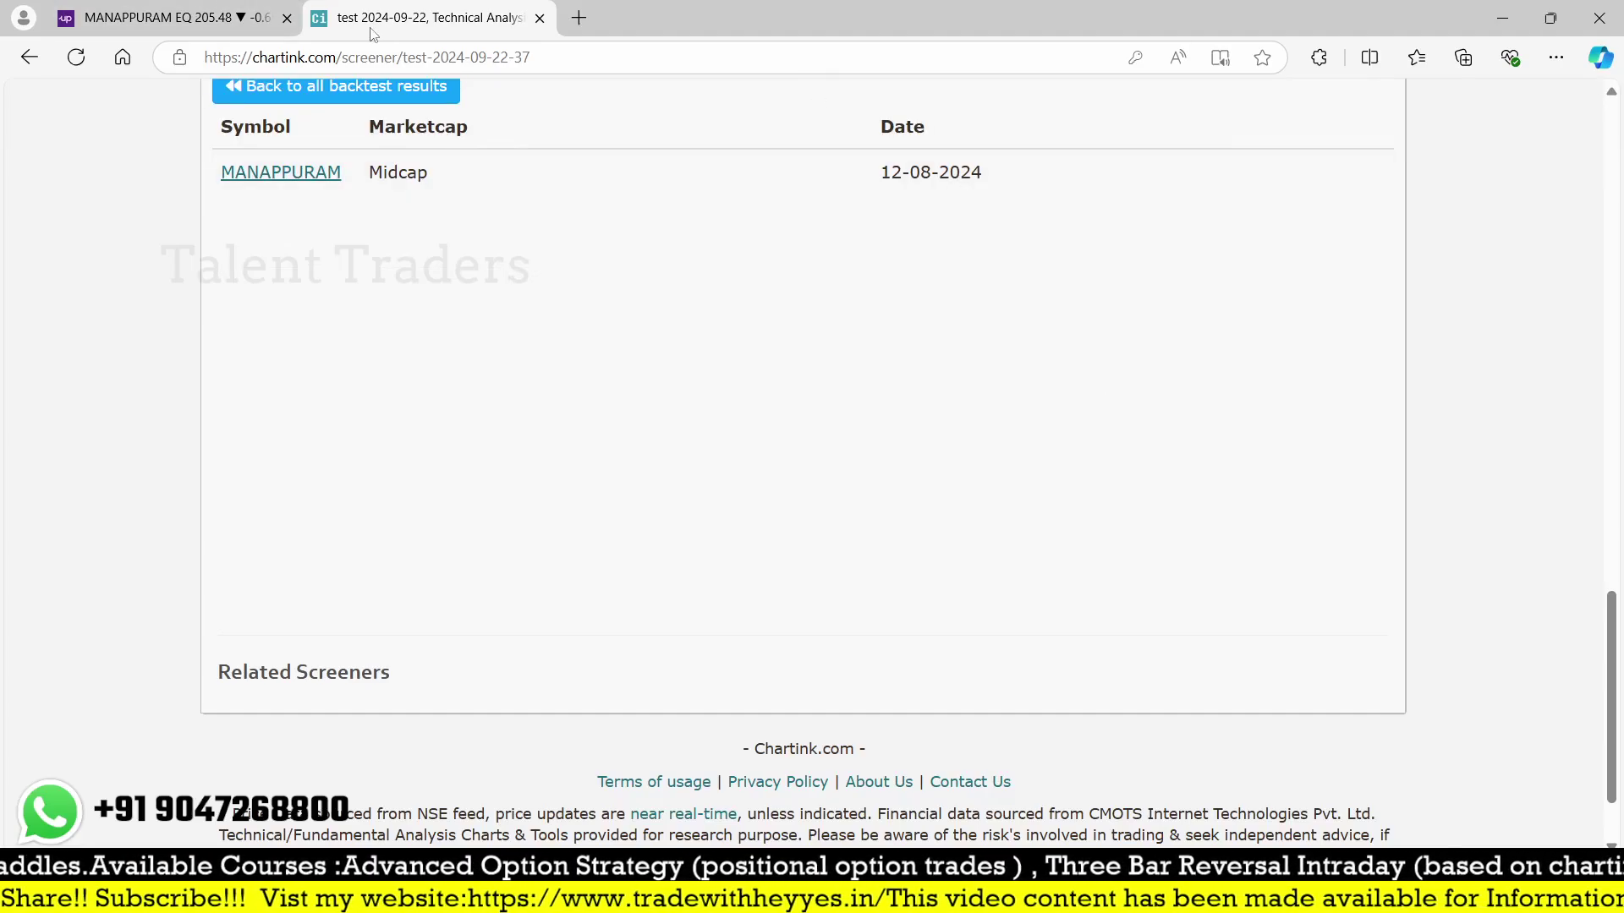
click(169, 16)
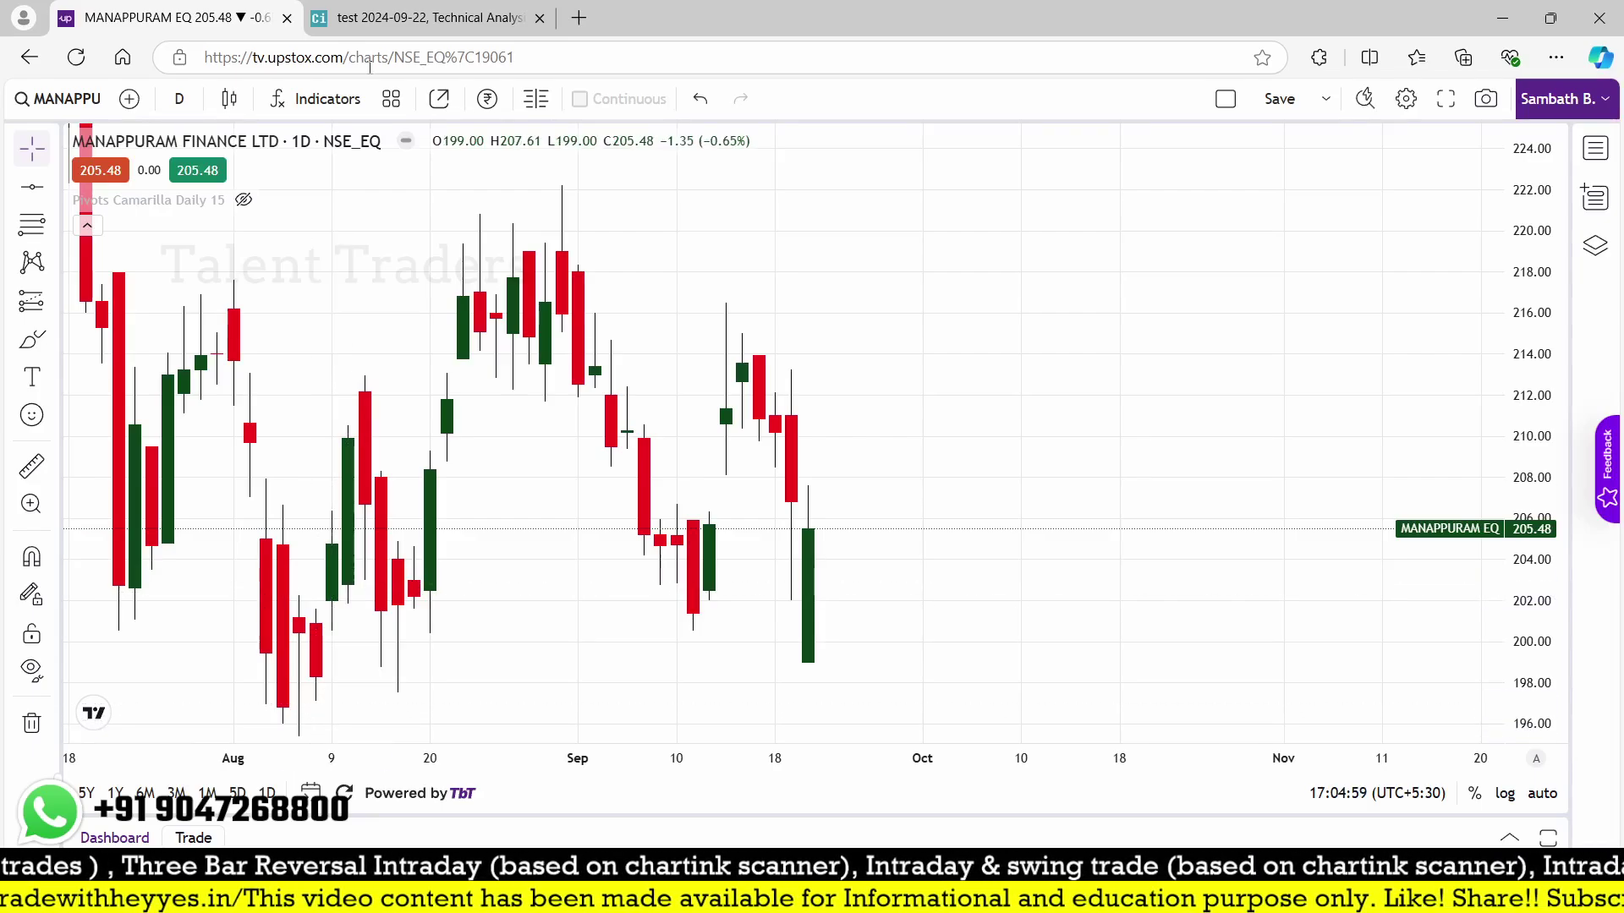
click(378, 8)
click(339, 92)
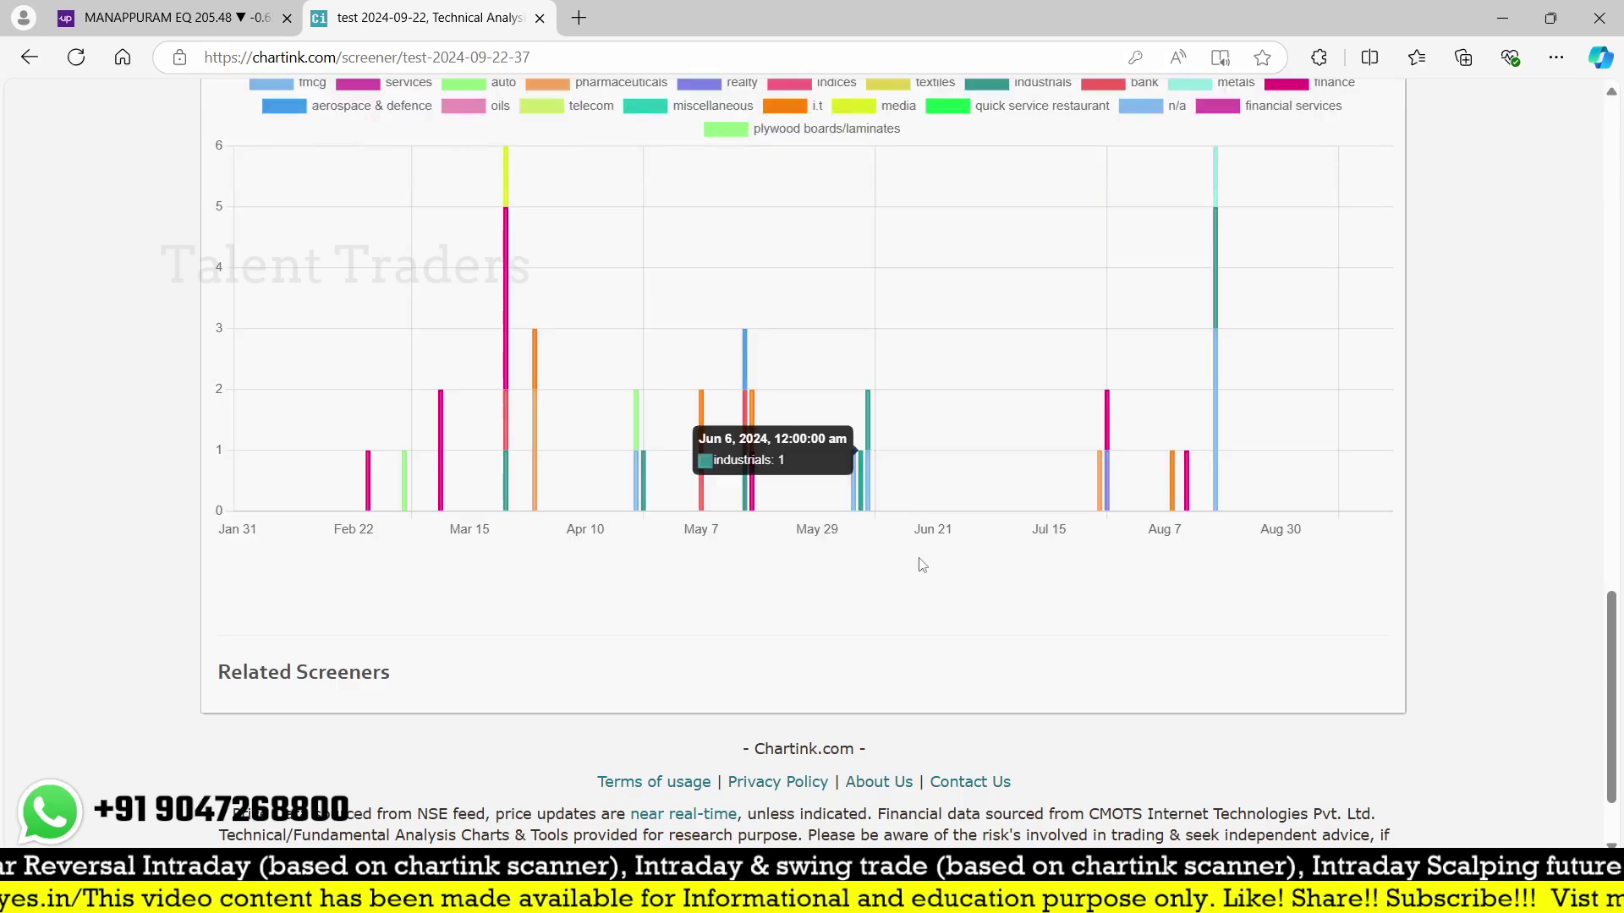
- Open the backtest stock list for Aug 19, 2024 and load the BATAINDIA equity chart in Upstox
click(1214, 472)
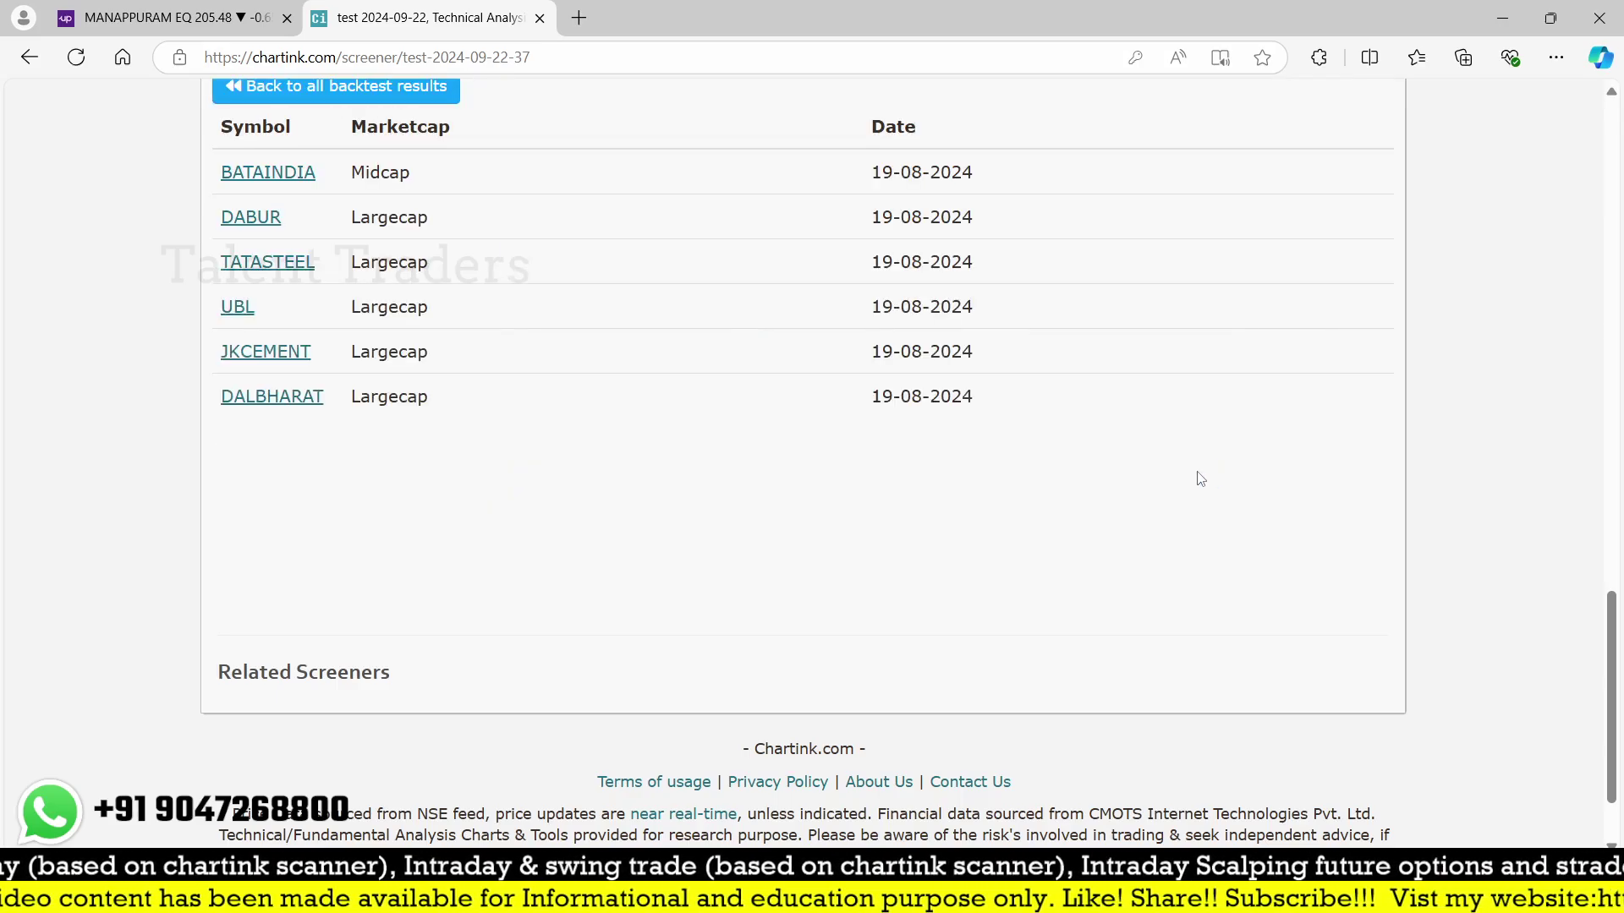
click(171, 16)
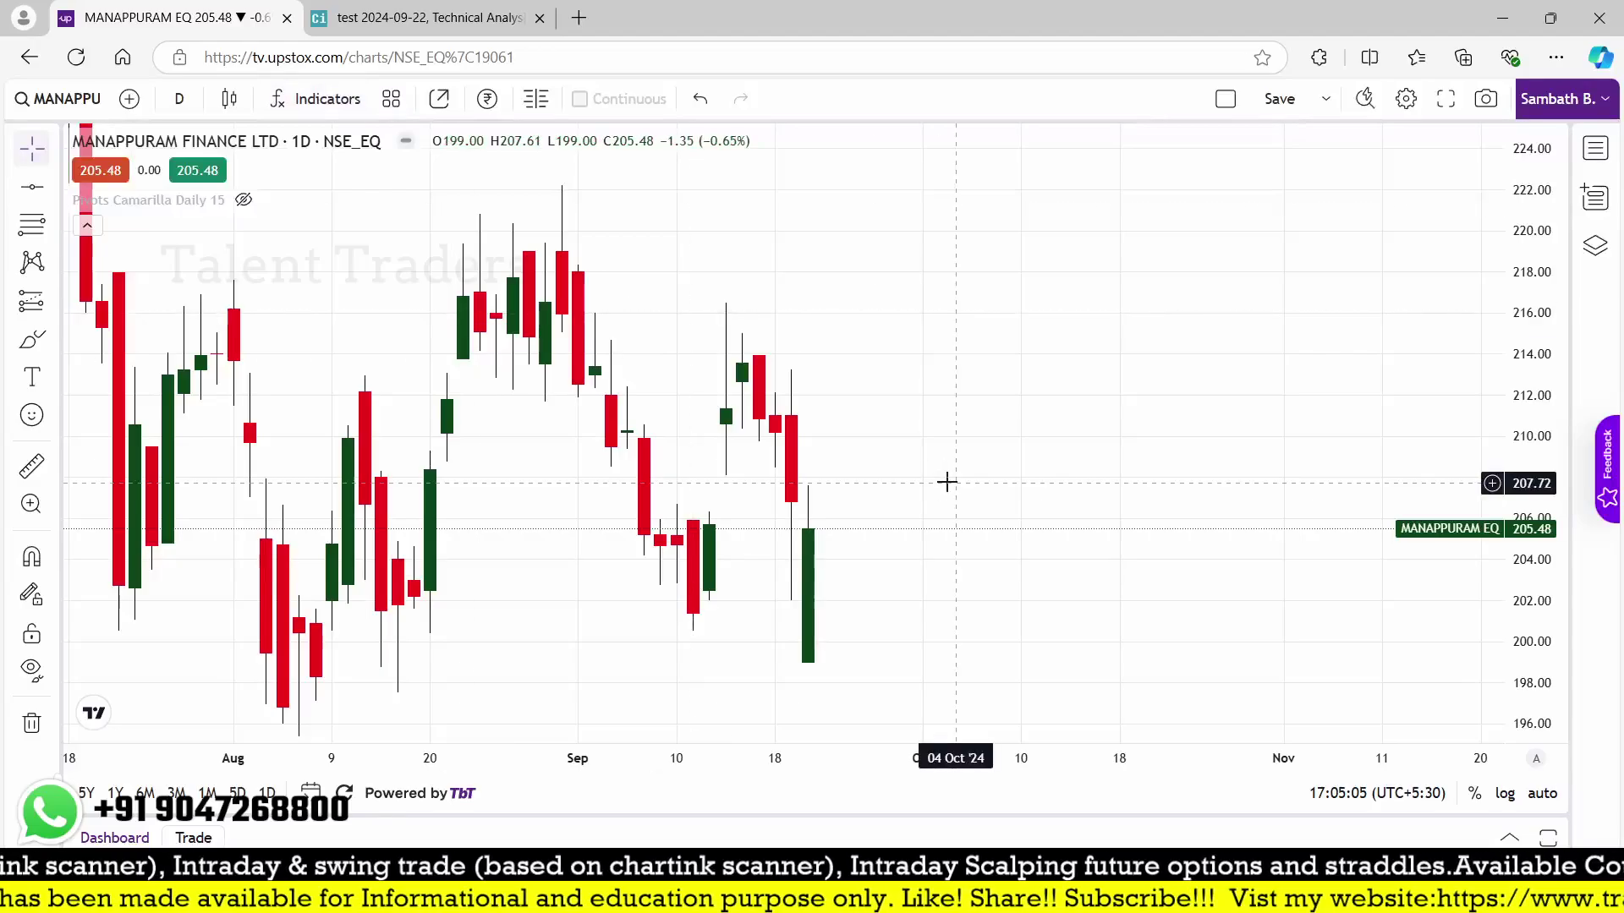
text(cata)
key(BackSpace)
key(BackSpace)
key(BackSpace)
key(BackSpace)
text(bata)
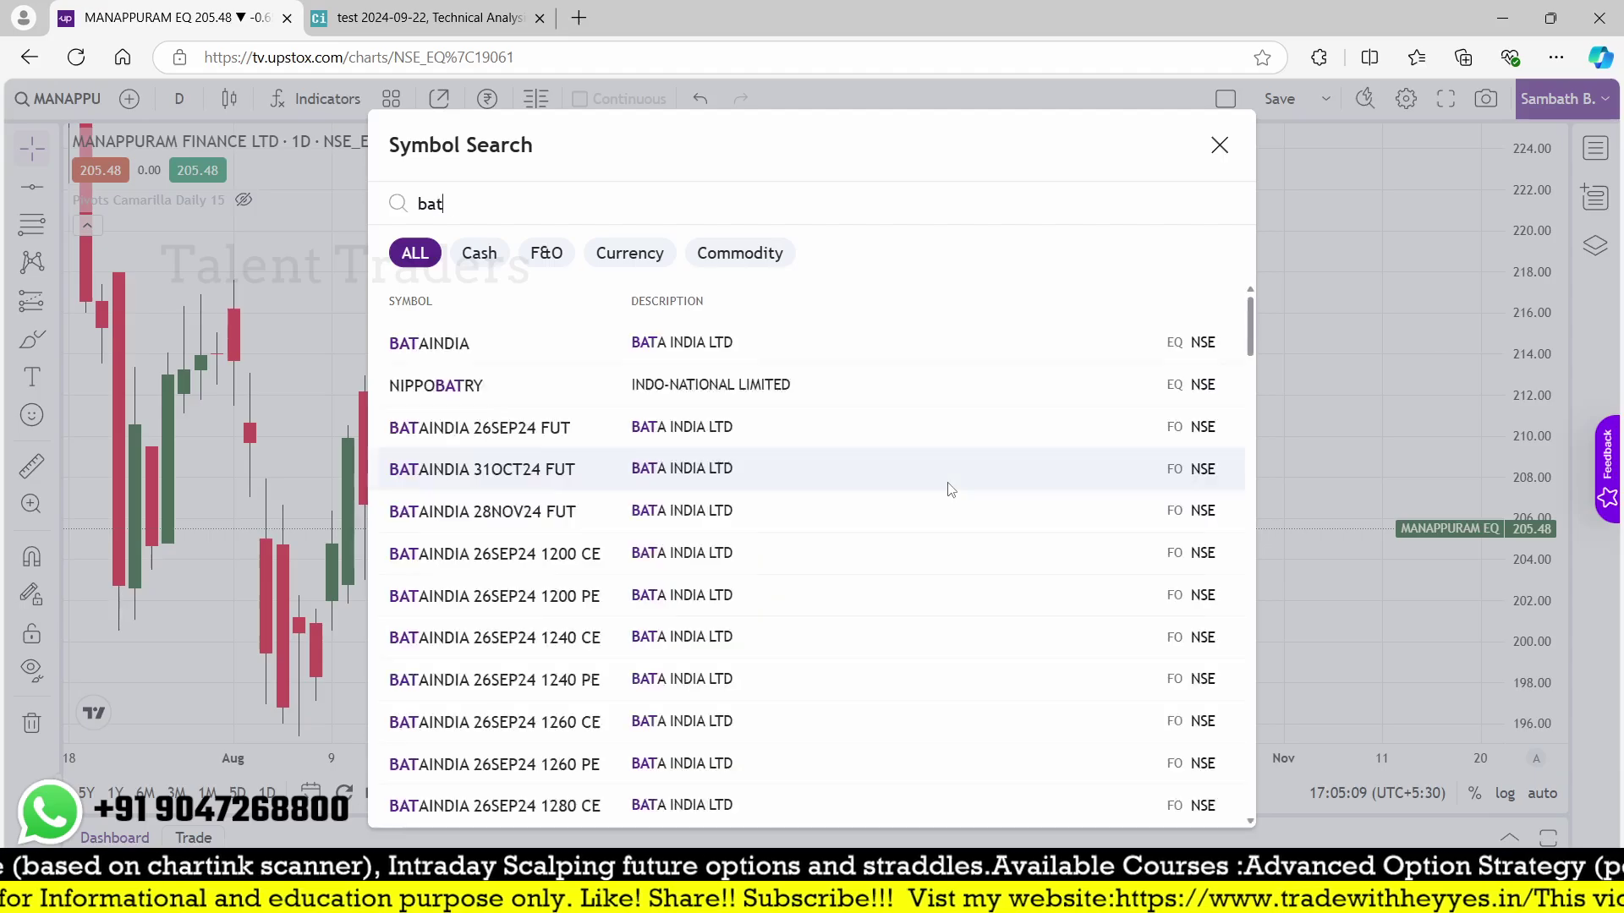
key(Return)
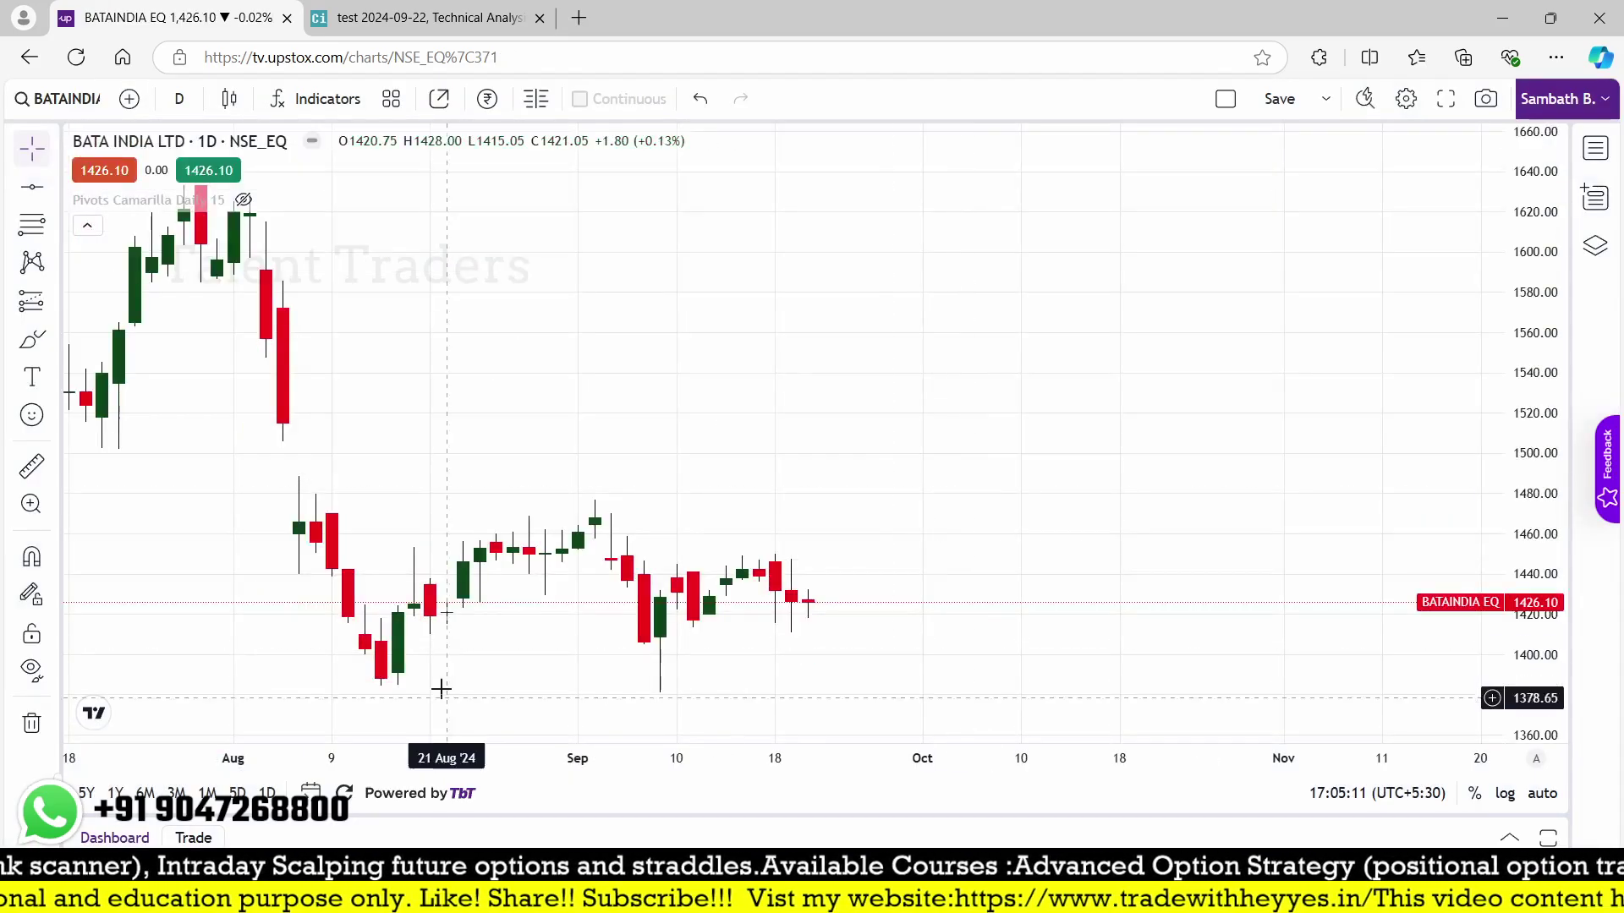
- Compare the BATAINDIA chart with the Aug 19, 2024 stock list and load the TATASTEEL equity chart in Upstox
click(423, 17)
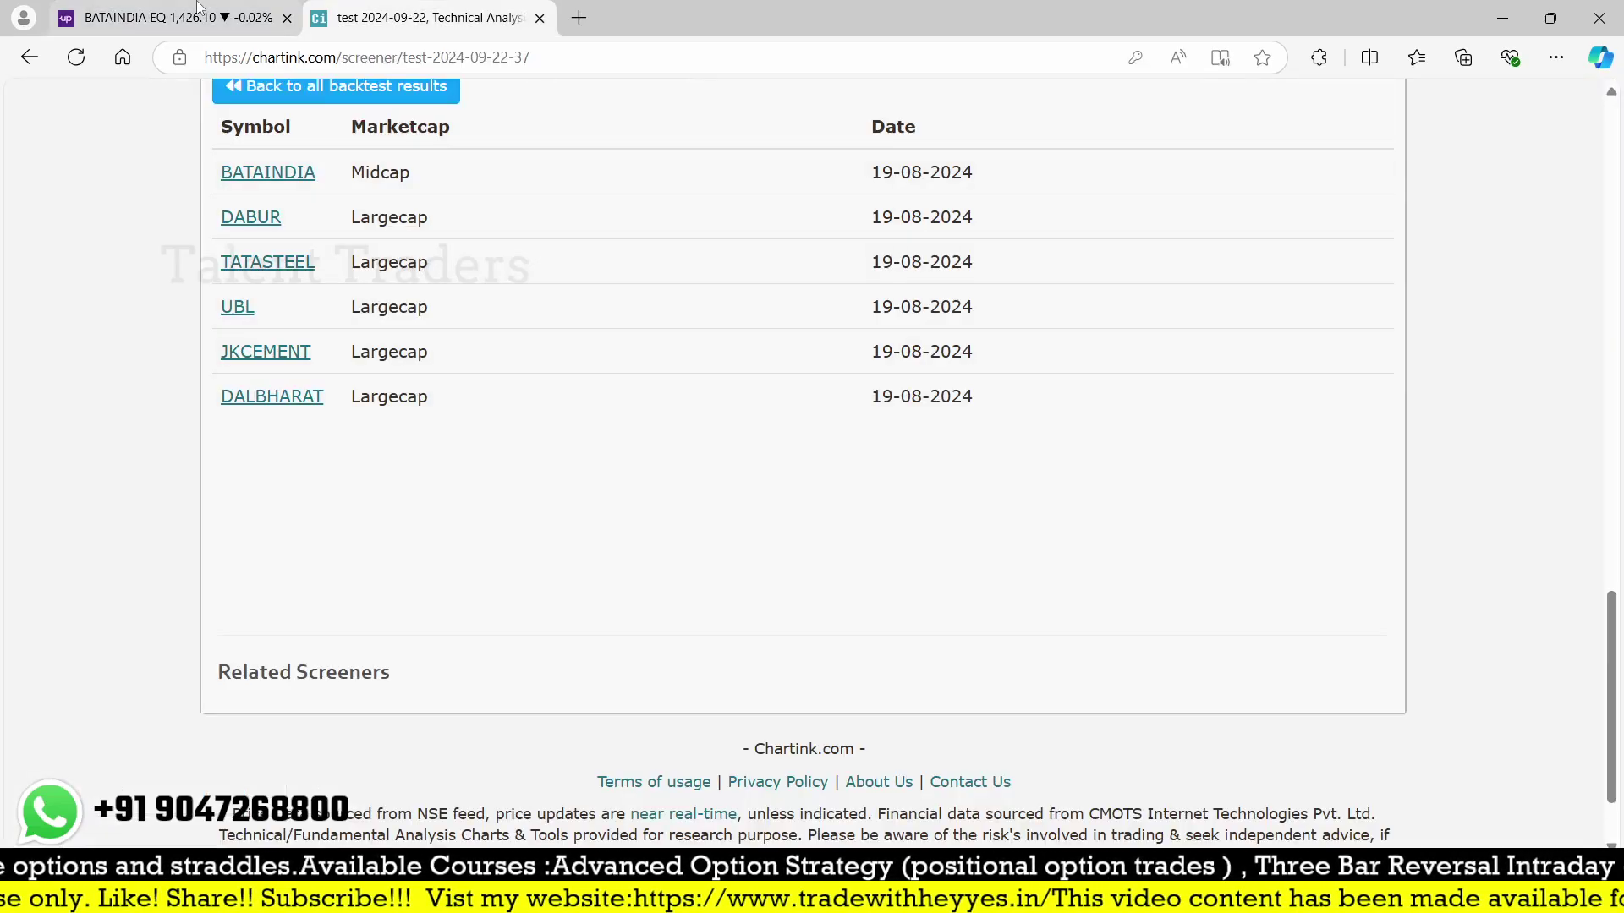
click(169, 17)
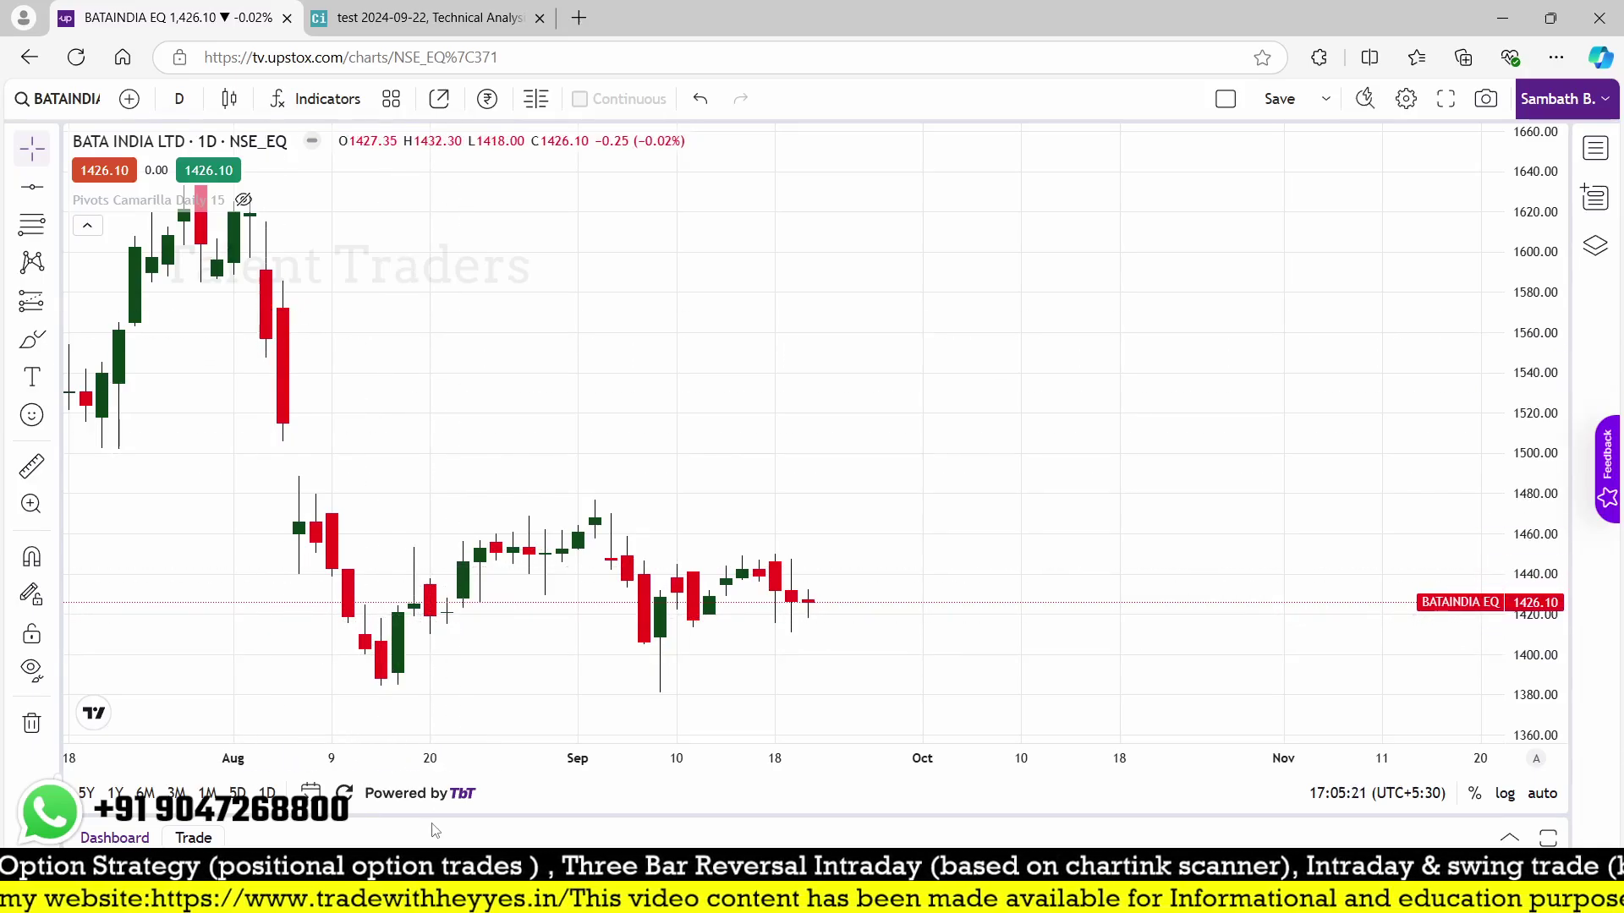
click(421, 12)
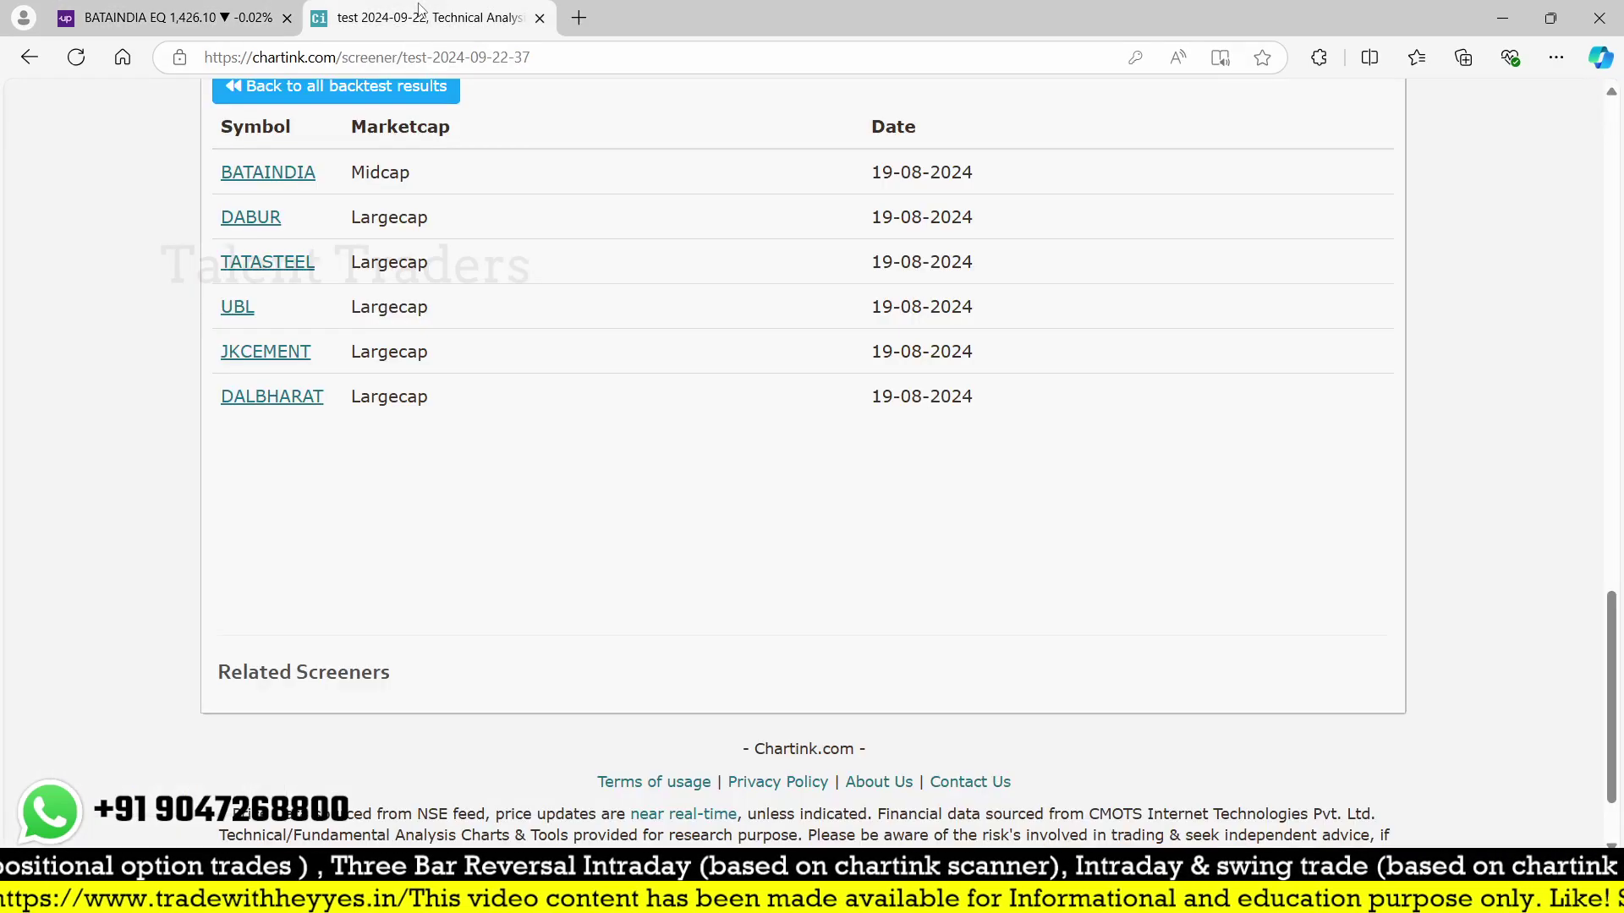
click(161, 17)
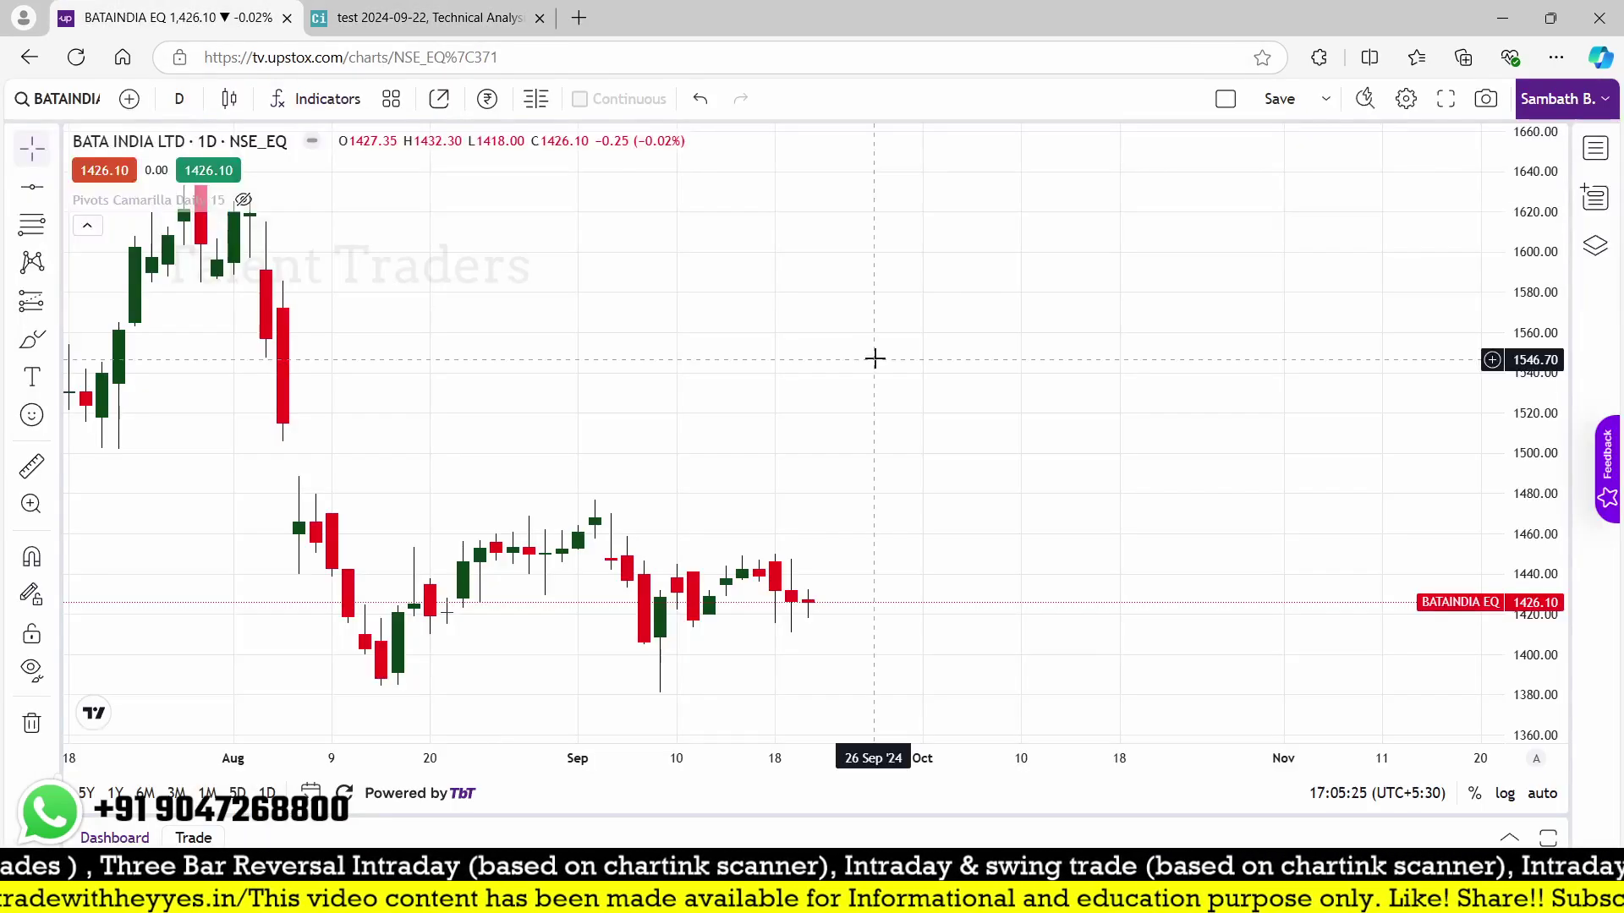
text(tatas)
click(772, 348)
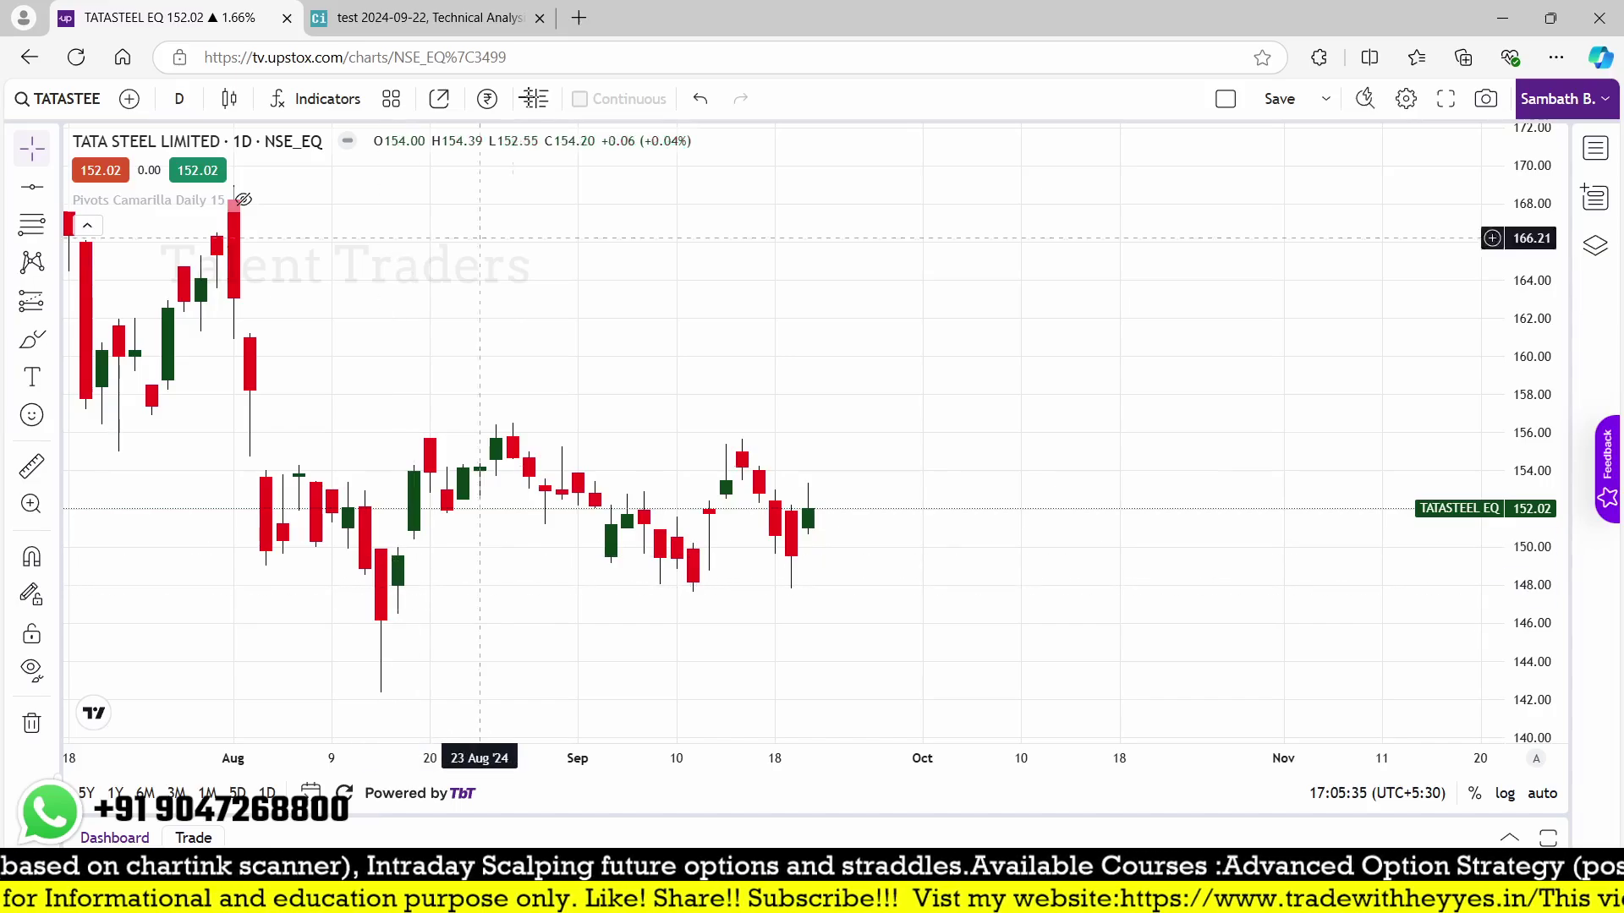
- Load the UBL equity chart from the Aug 19, 2024 list in Upstox and examine its mid-August candles
click(384, 12)
click(161, 17)
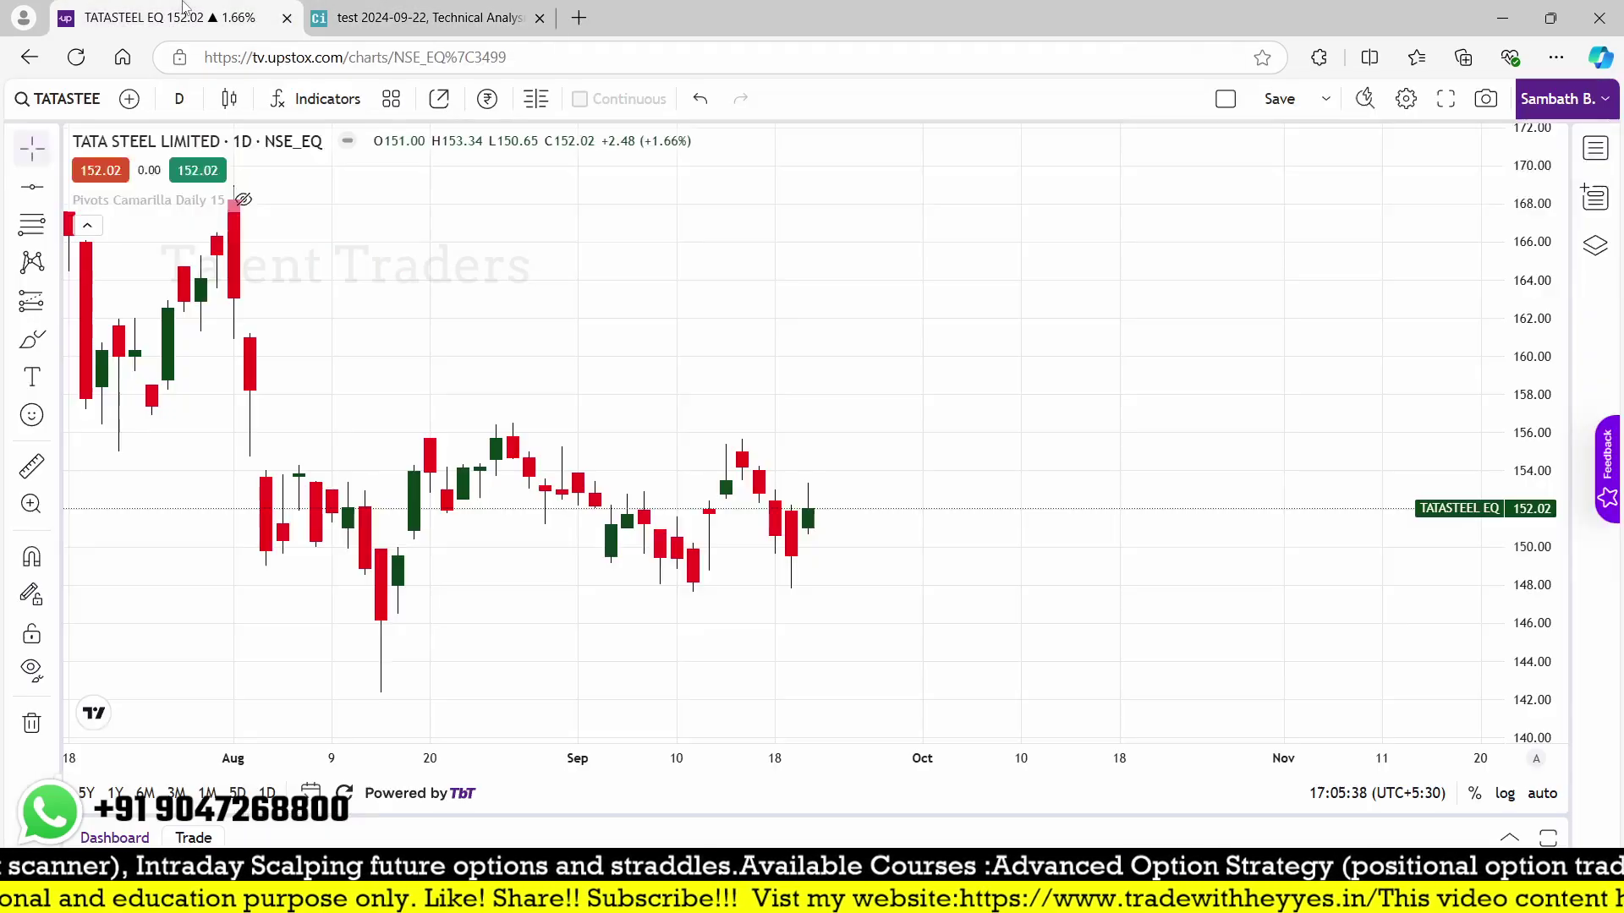
text(ubl)
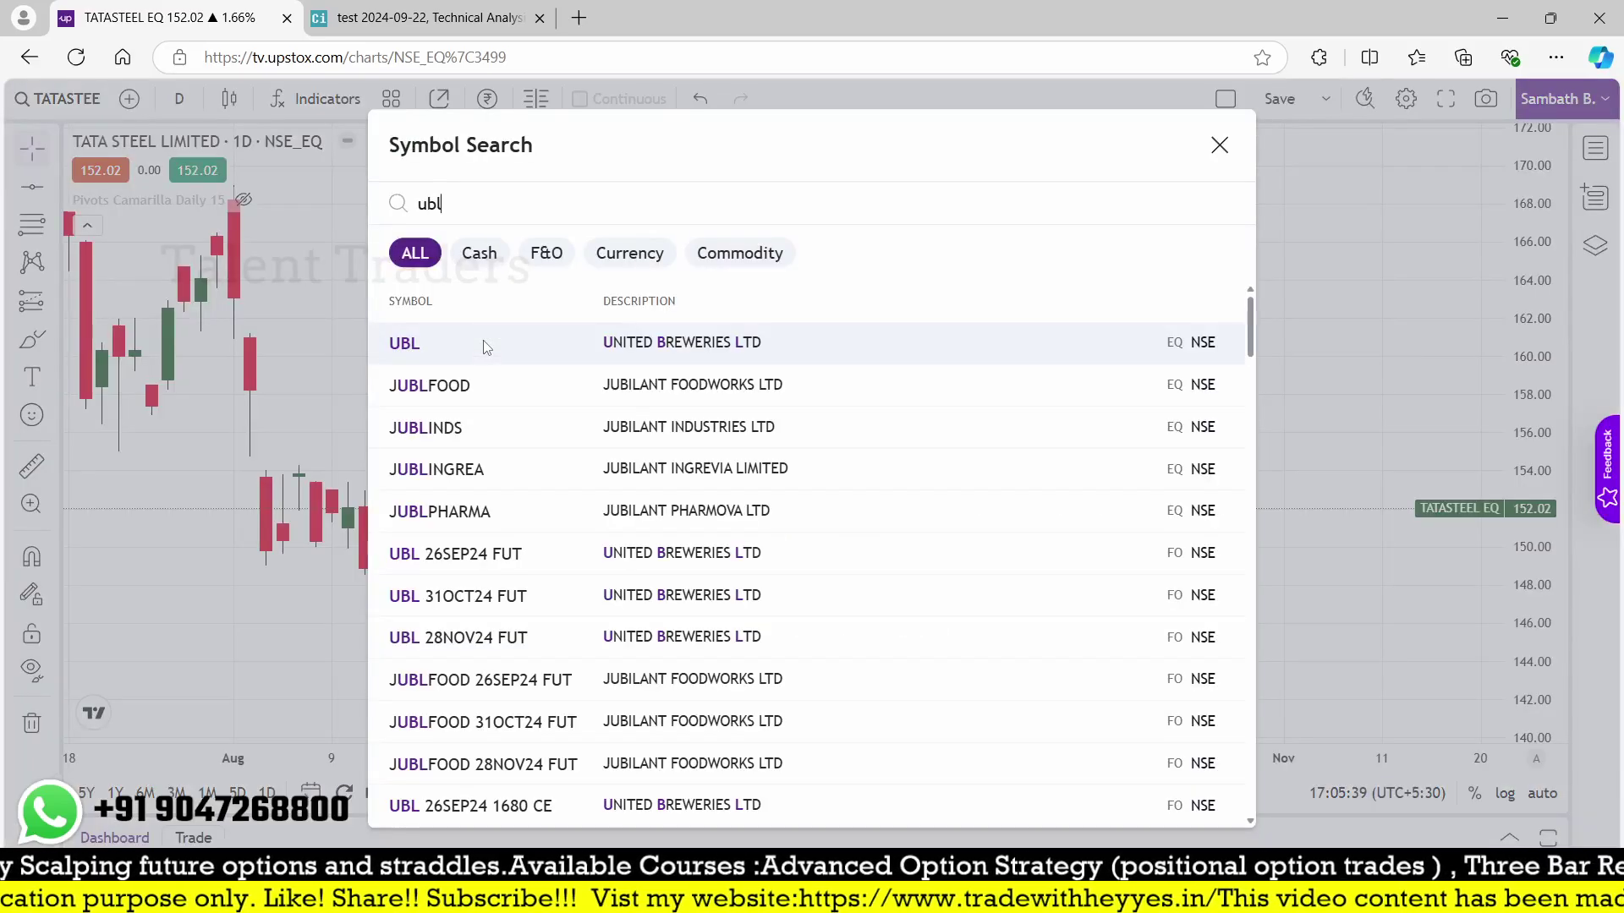
key(Return)
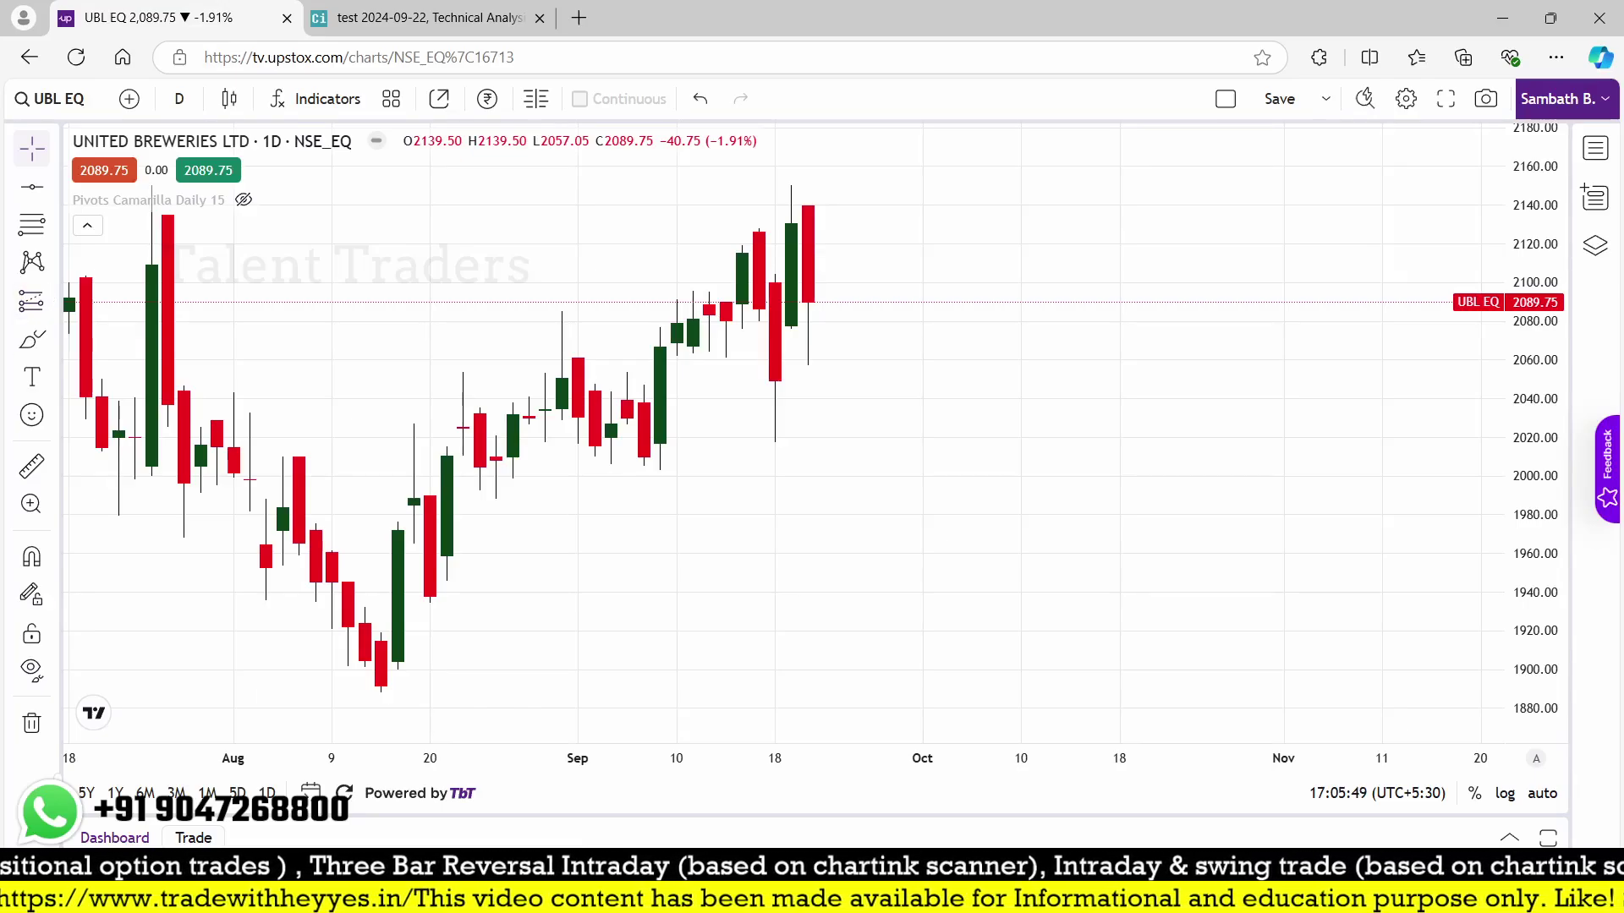
drag(384, 543, 494, 634)
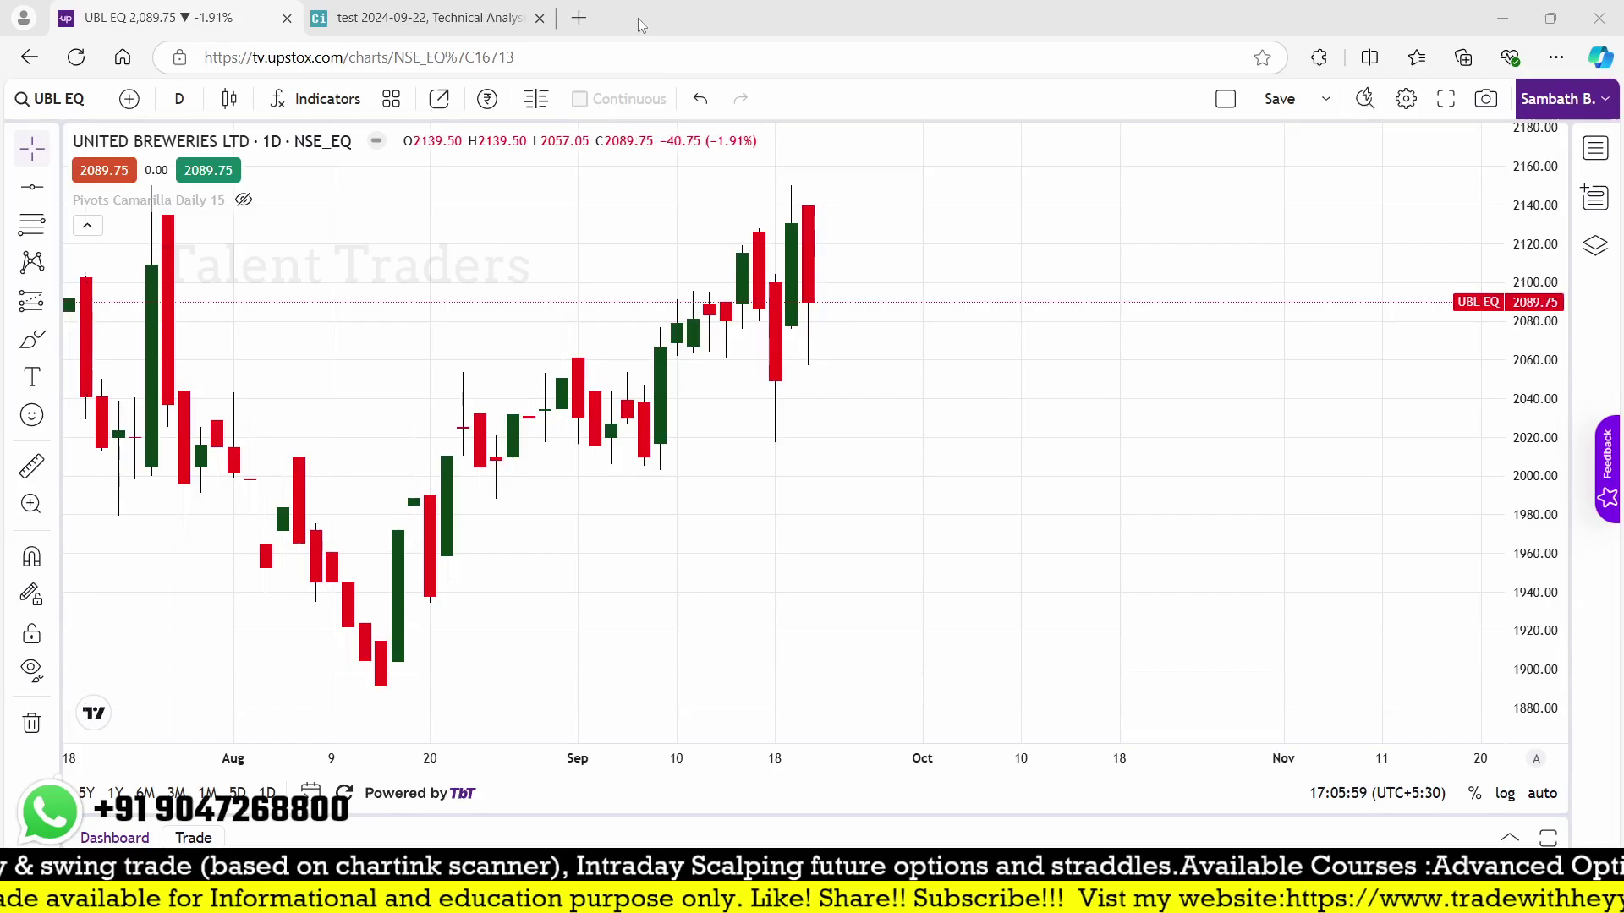
- Disable the 3 days ago Low Equals Min(20) filter in Chartink, and rerun and save the scan
click(419, 17)
scroll(446, 446, up, 15)
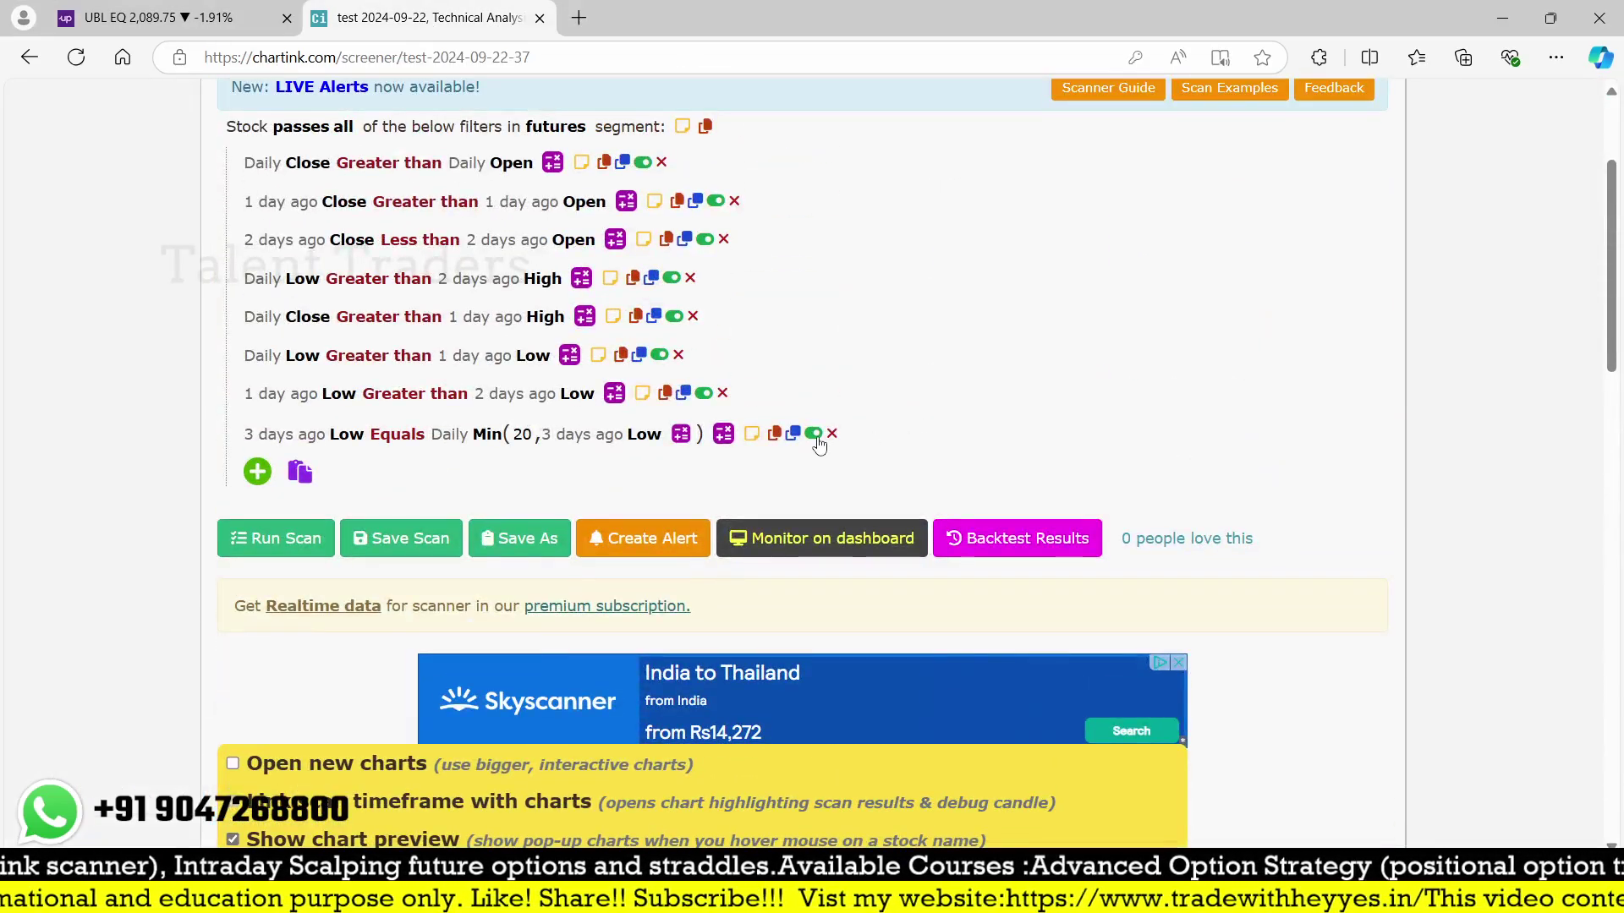
click(813, 434)
click(279, 542)
click(421, 552)
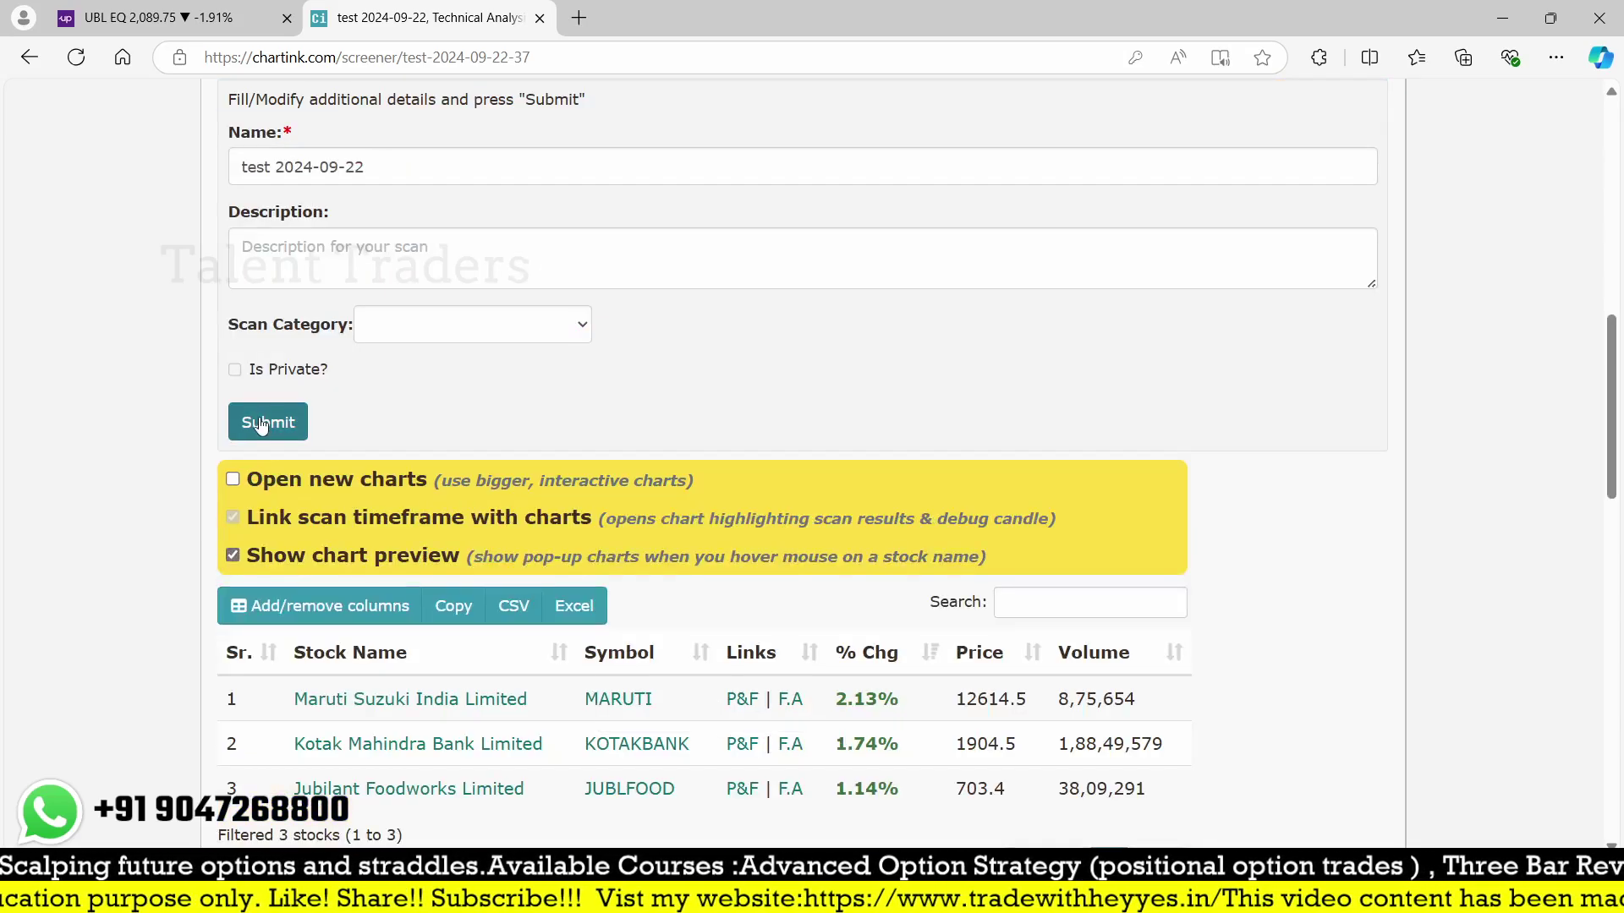
click(265, 421)
- Bring up the fvg.png reference image, move it clear of the backtest chart, and open the Sep 2, 2024 stock list
key(alt+Tab)
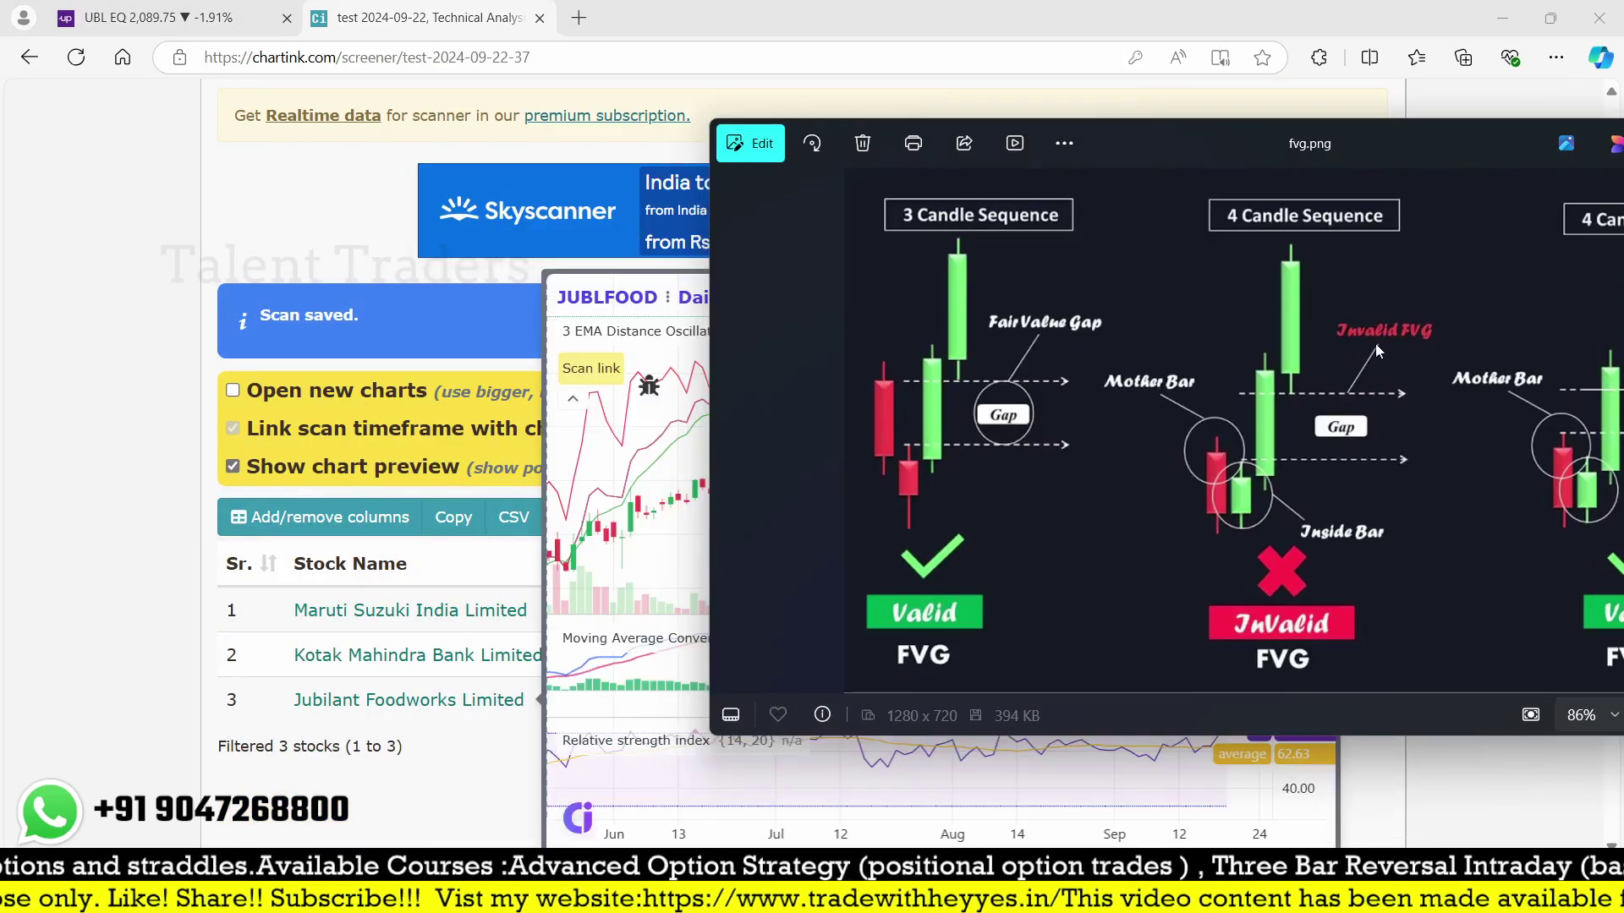
scroll(223, 389, down, 5)
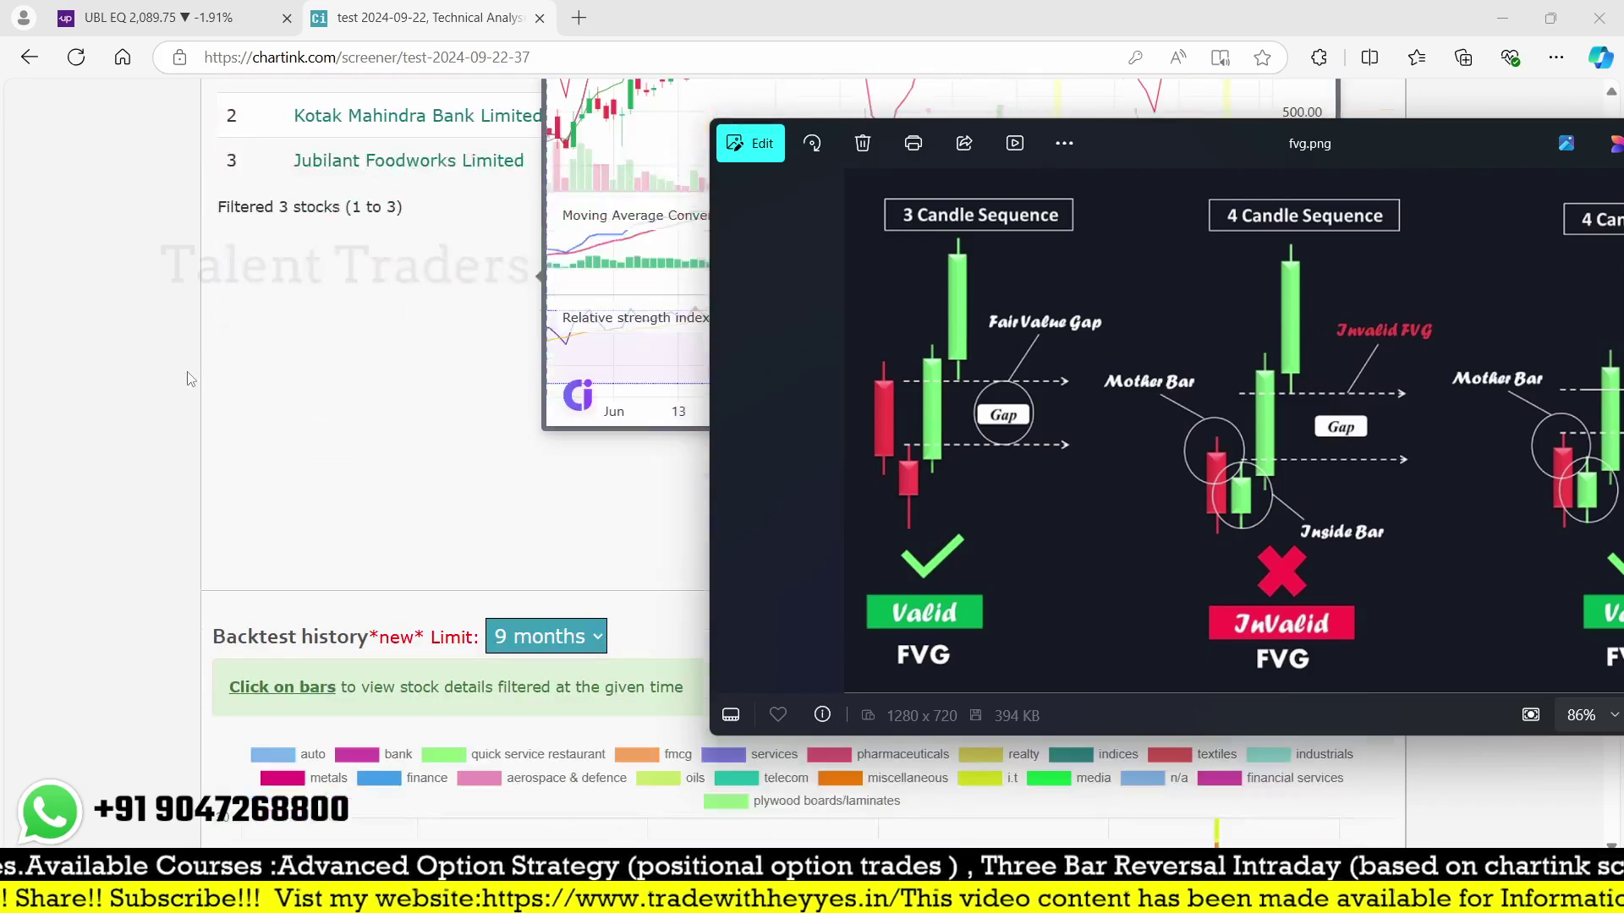
scroll(592, 406, down, 9)
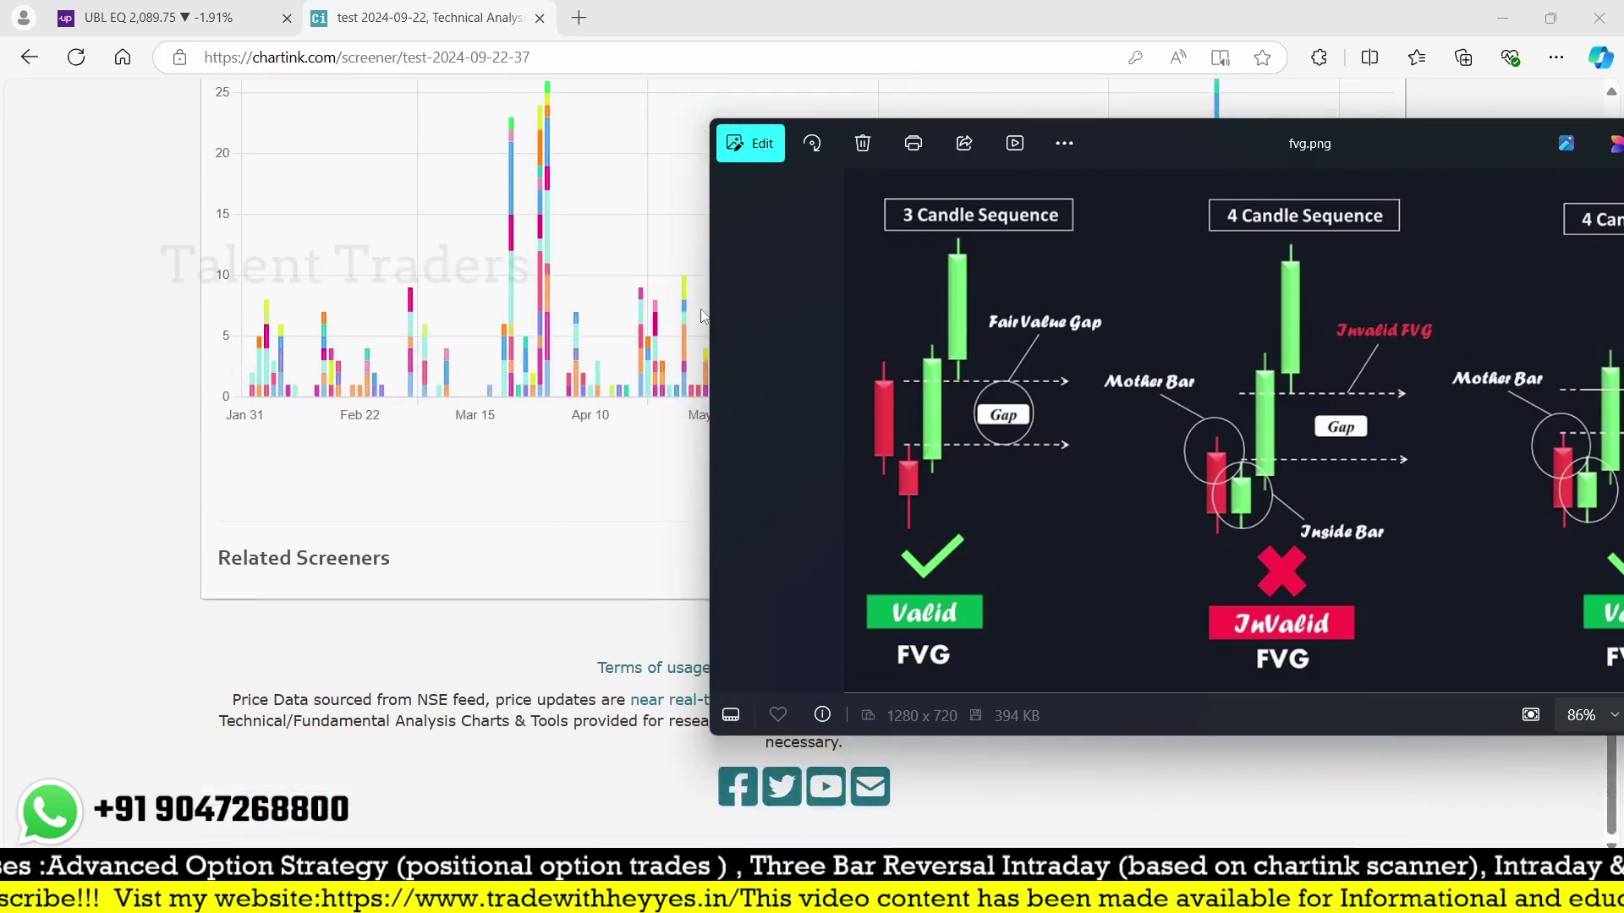
drag(1193, 151, 1128, 453)
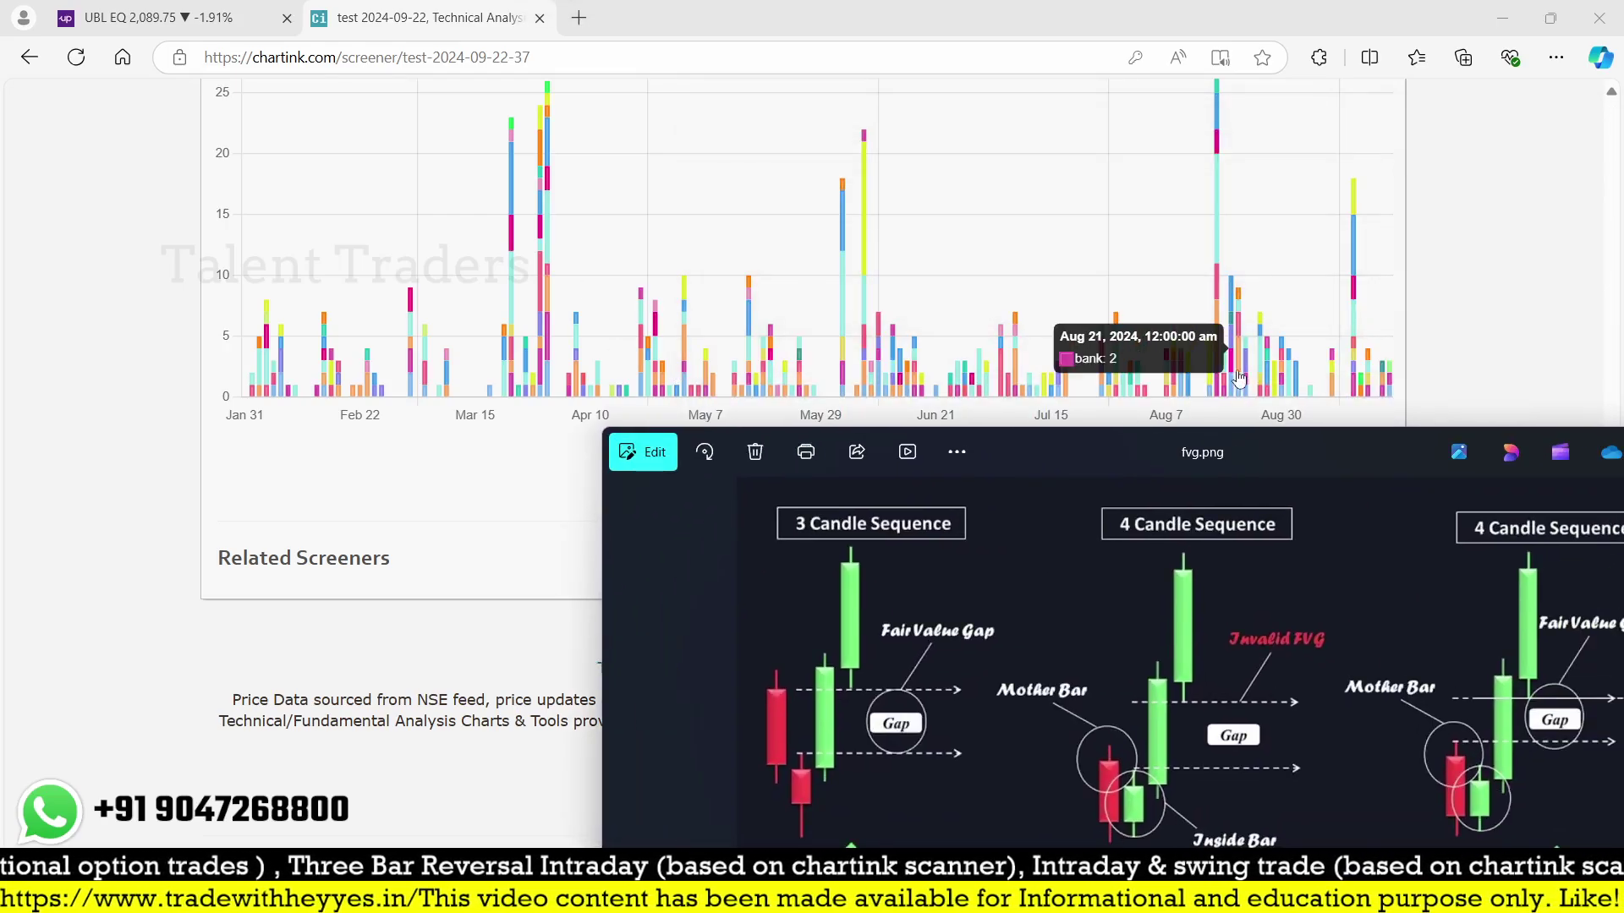
click(1290, 378)
scroll(600, 256, up, 3)
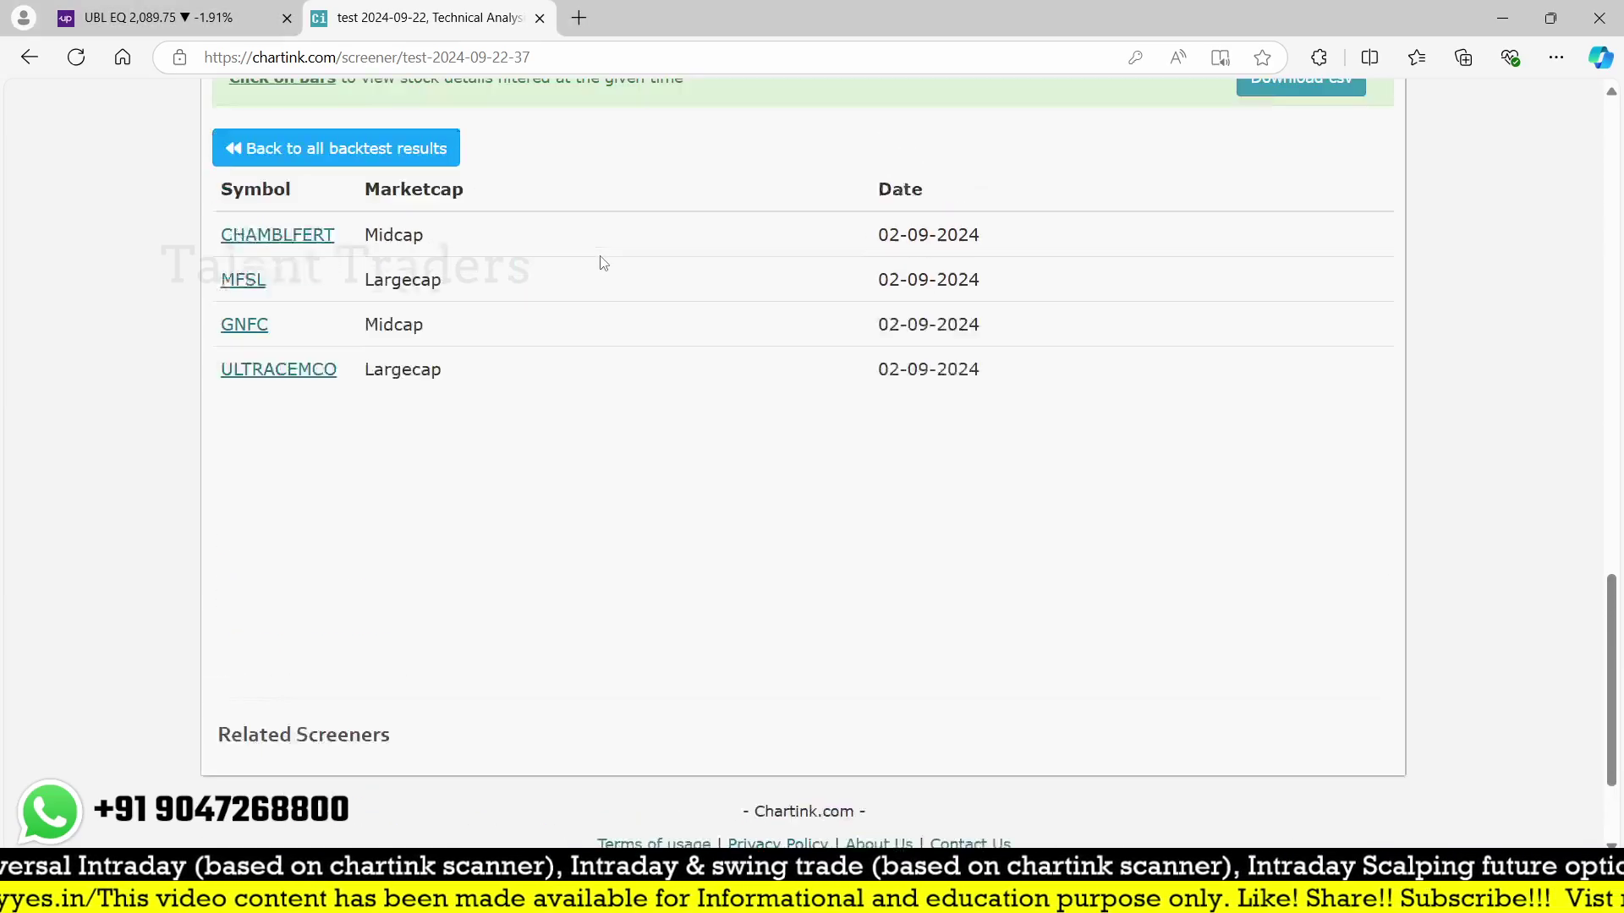
- Return to all backtest results, open the Sep 13, 2024 stock list, and load the SAIL equity chart in Upstox
click(457, 188)
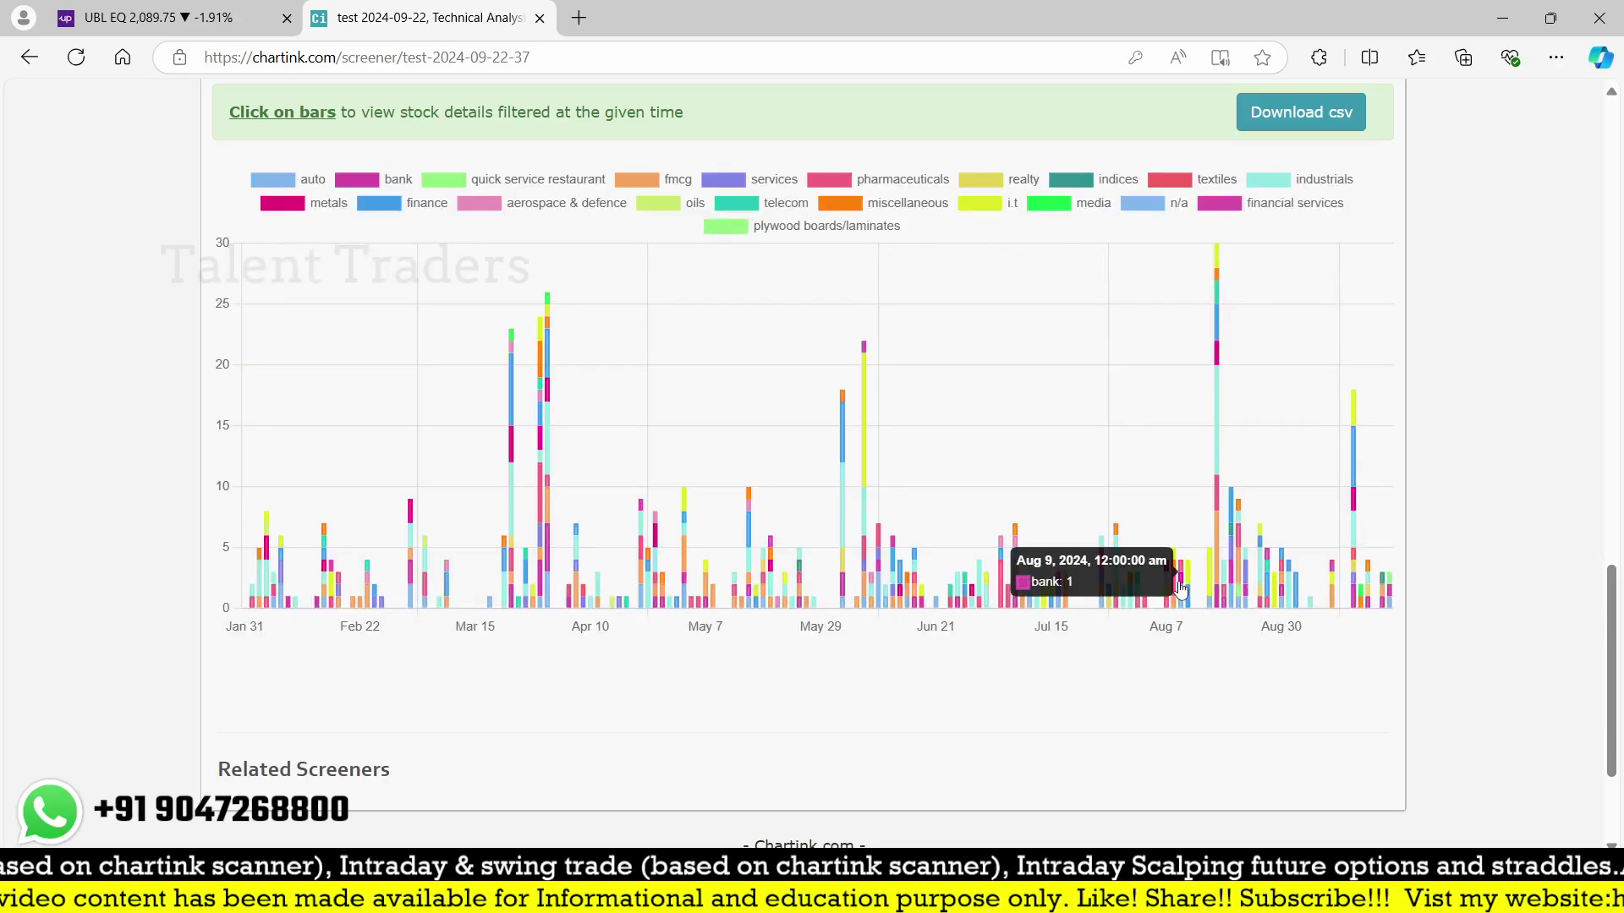
click(1354, 584)
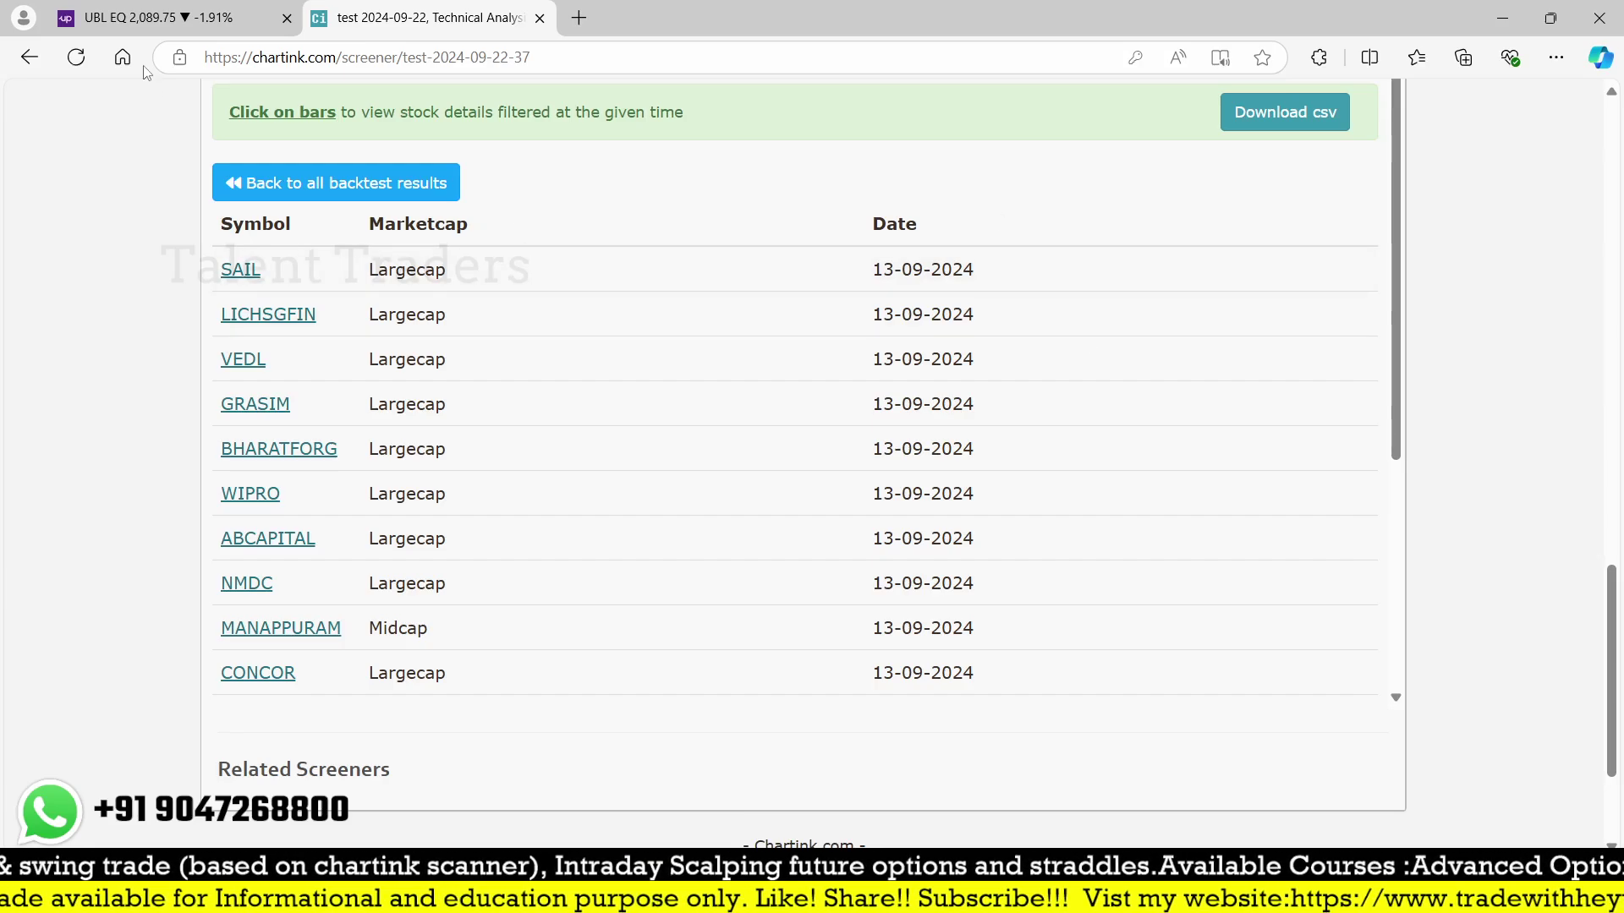
click(152, 17)
text(SAIL)
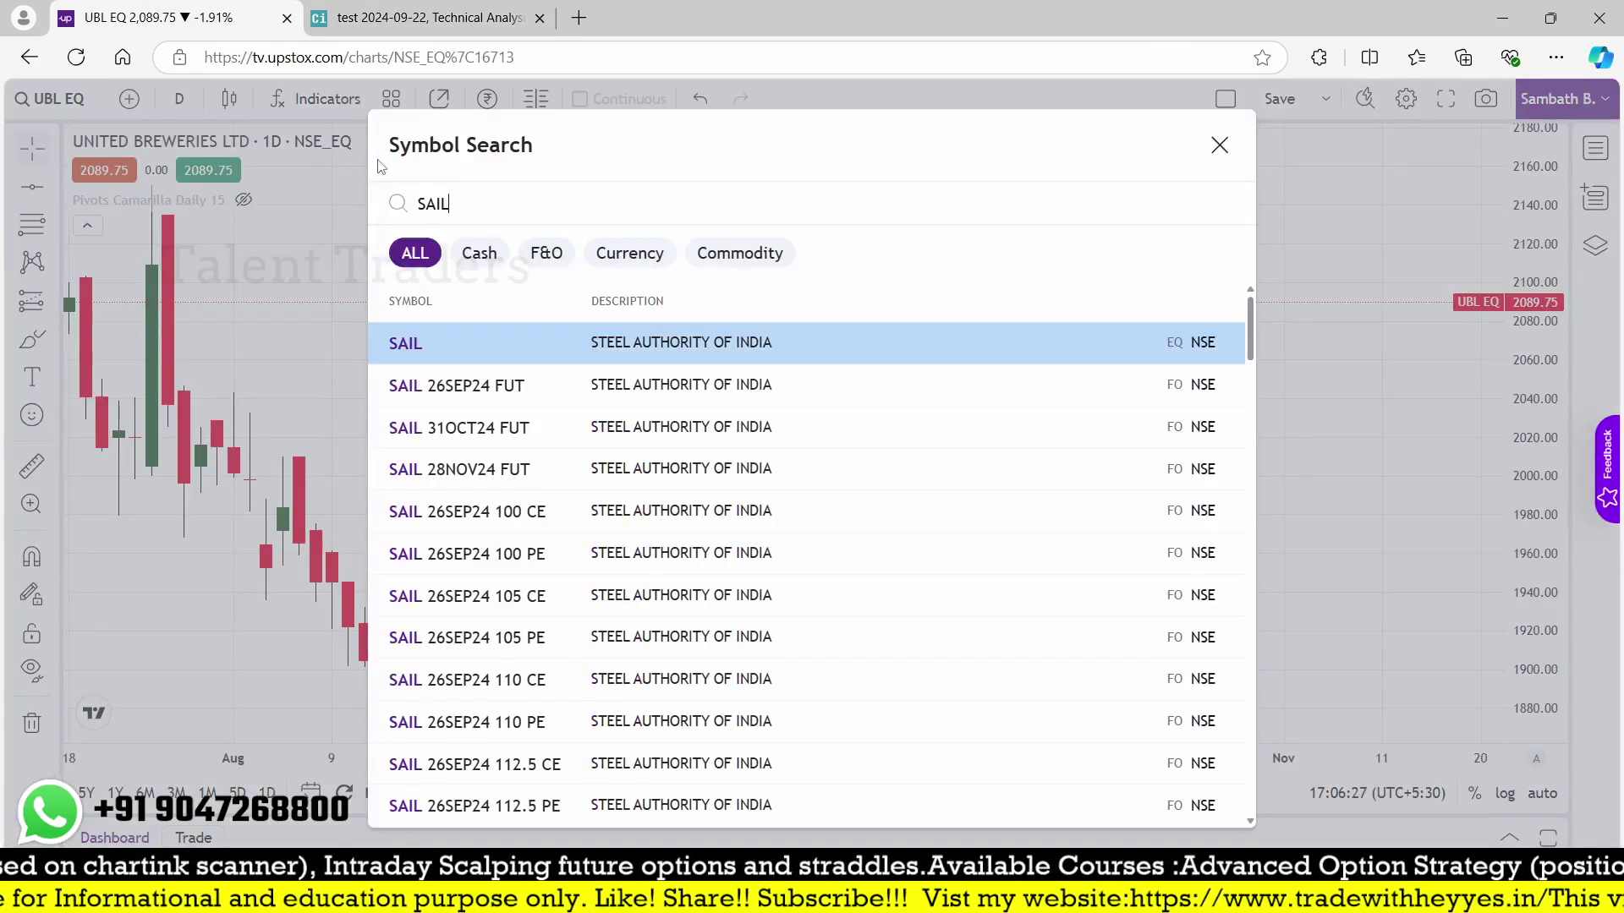
key(Return)
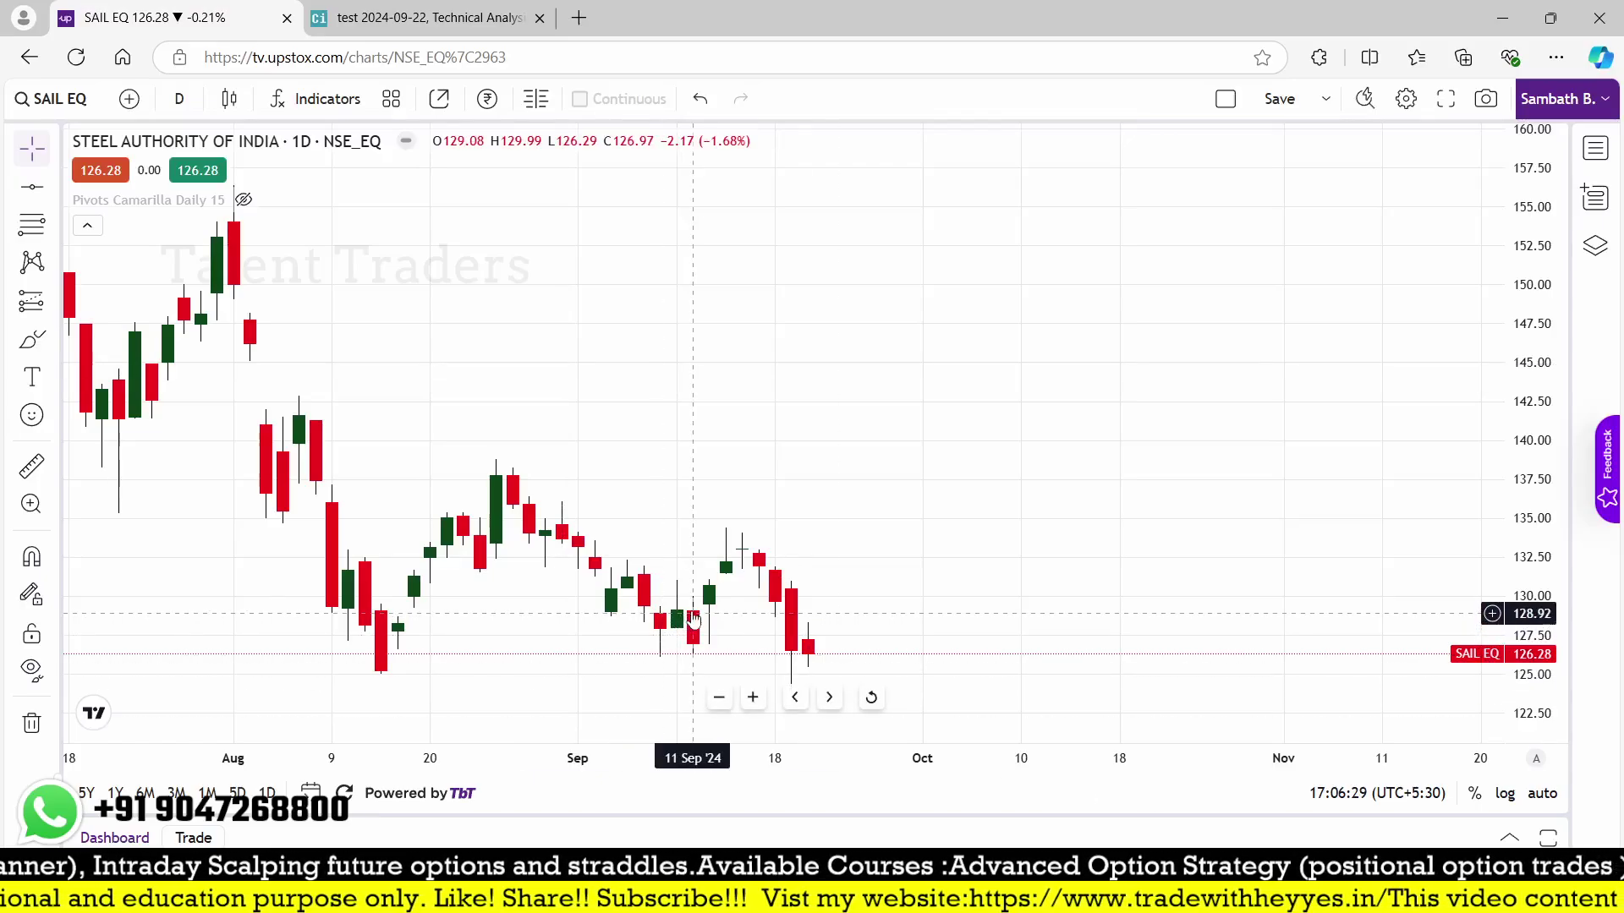